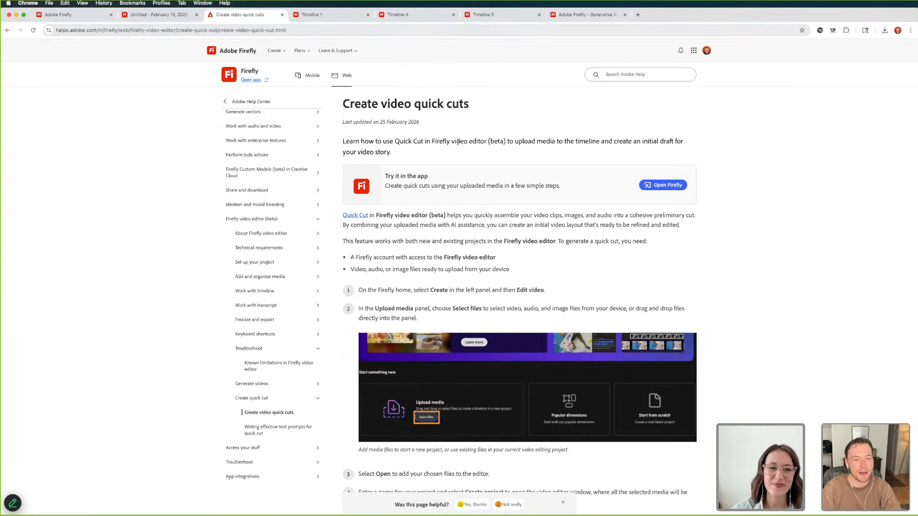
drag(433, 141, 488, 143)
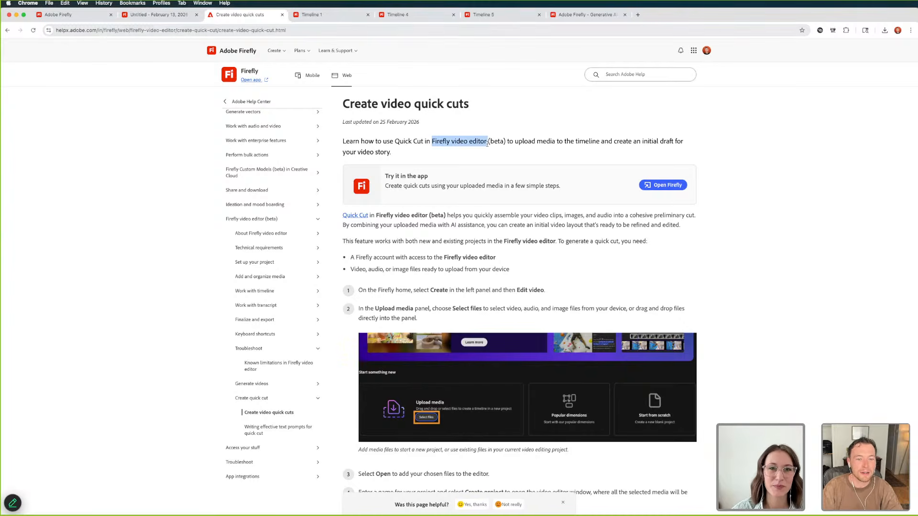
click(330, 15)
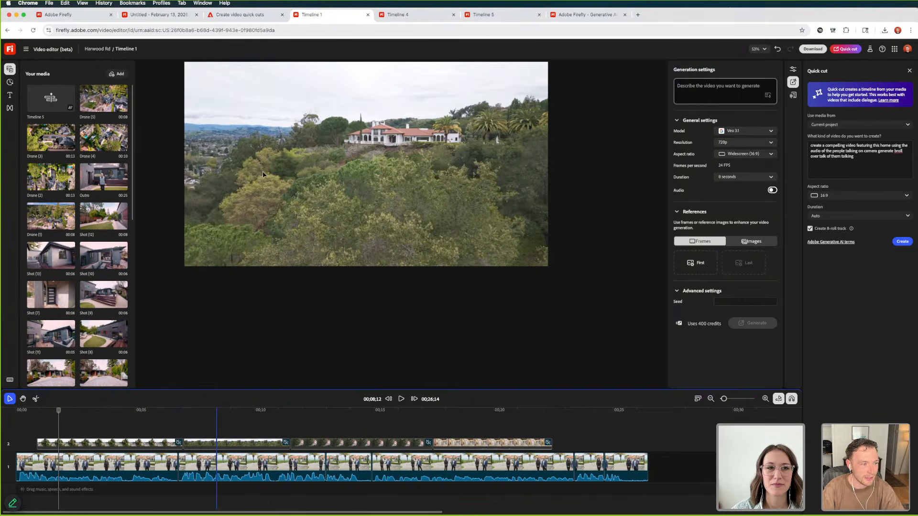
key(super+Tab)
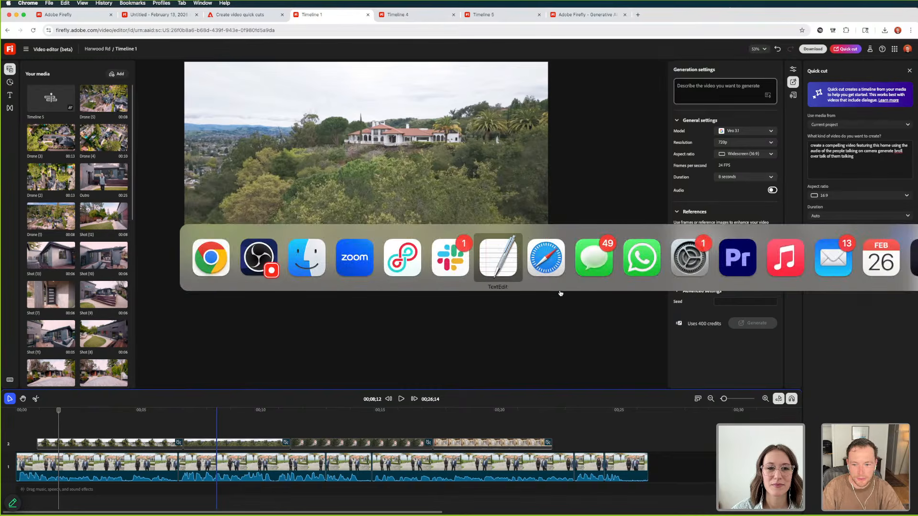
click(723, 269)
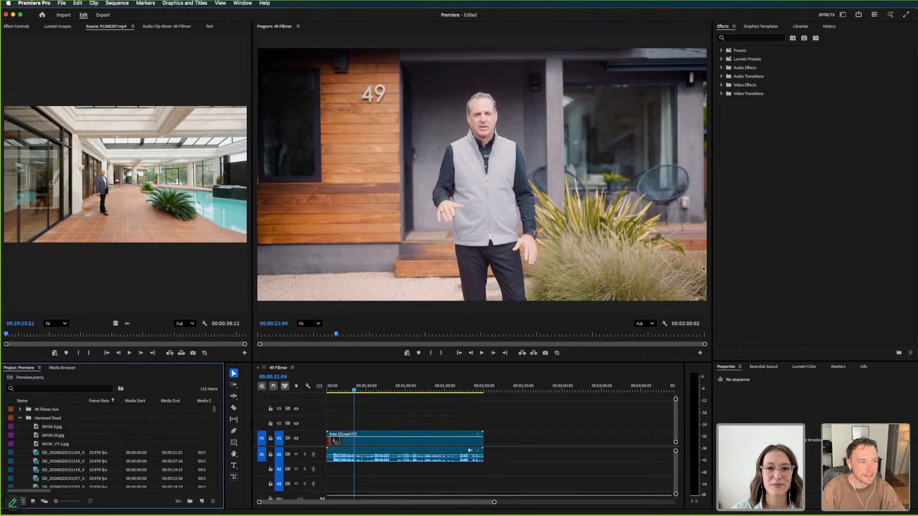
key(super+Tab)
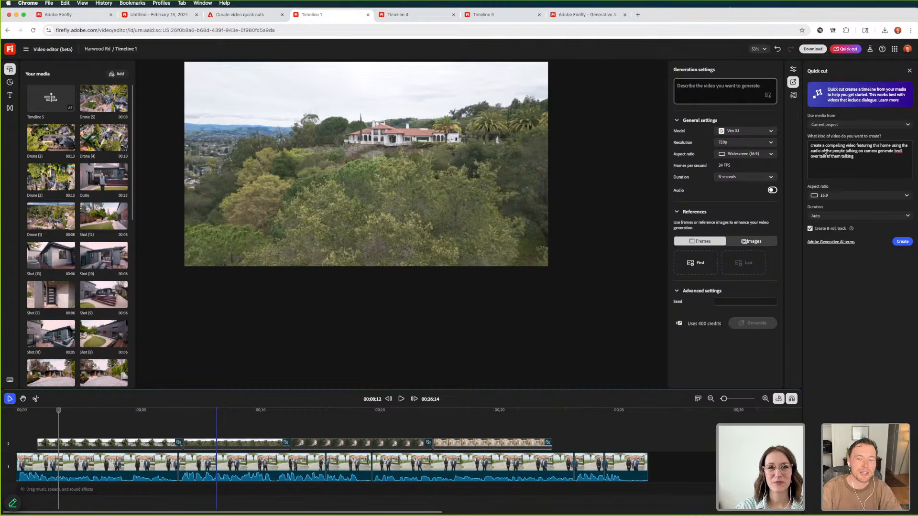
triple_click(869, 160)
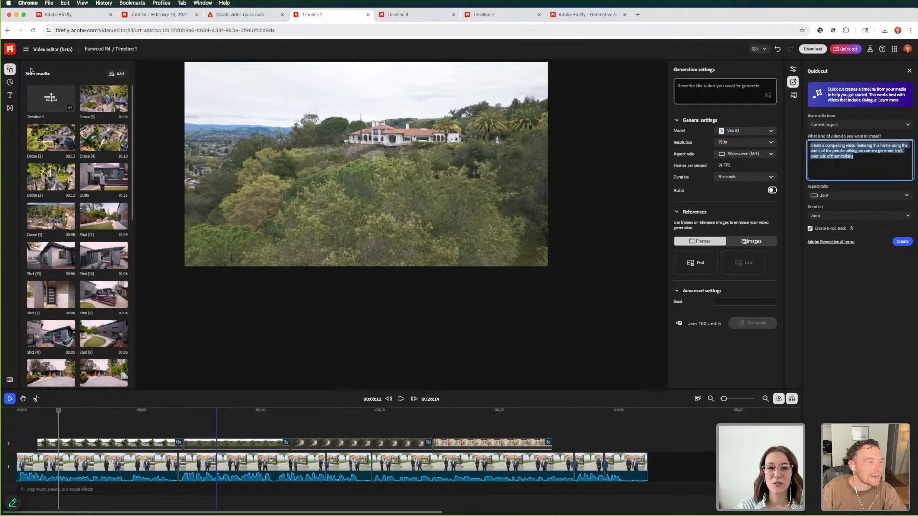
click(44, 100)
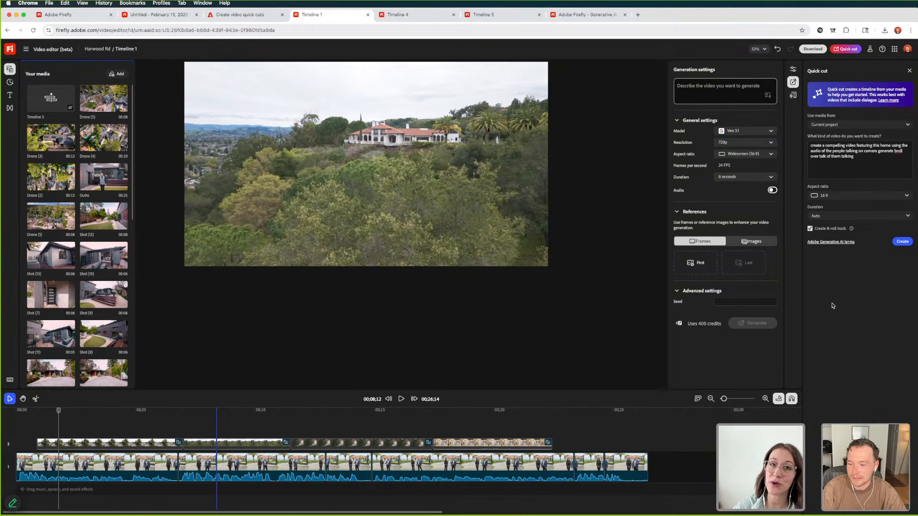
key(super+Tab)
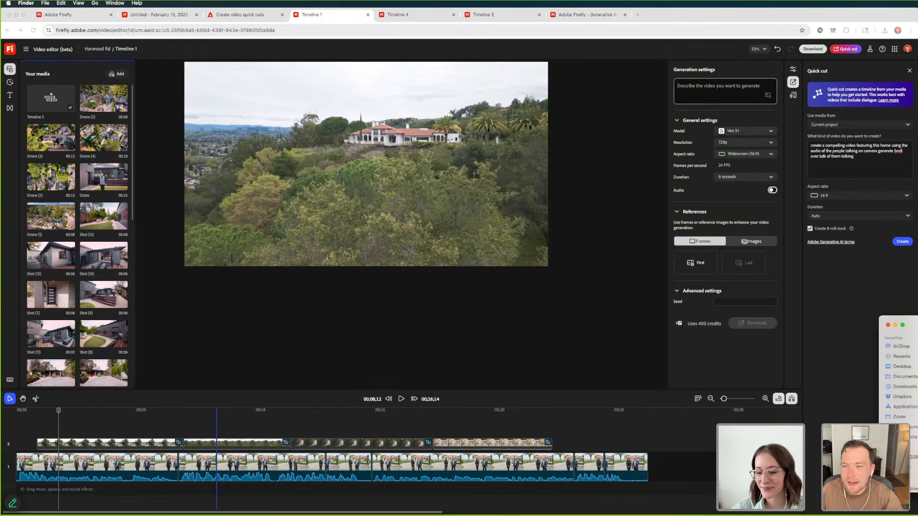
drag(916, 330, 559, 136)
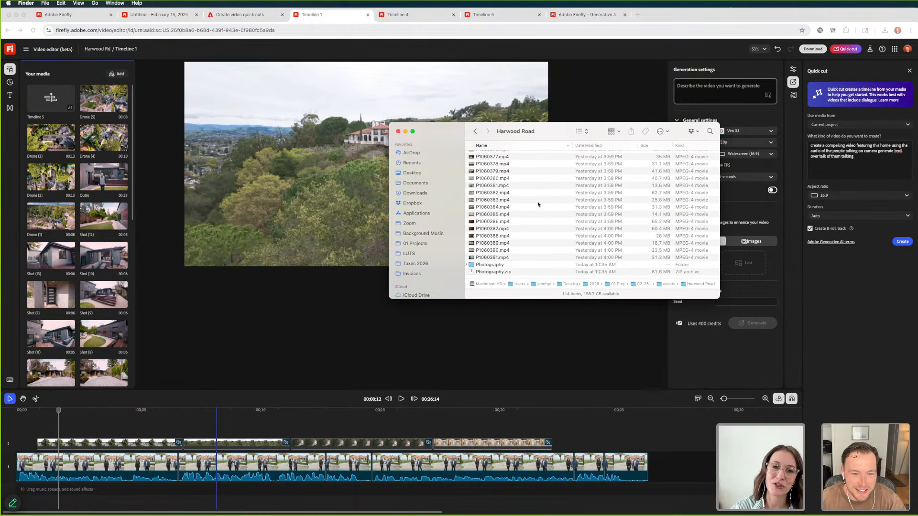
scroll(539, 217, up, 20)
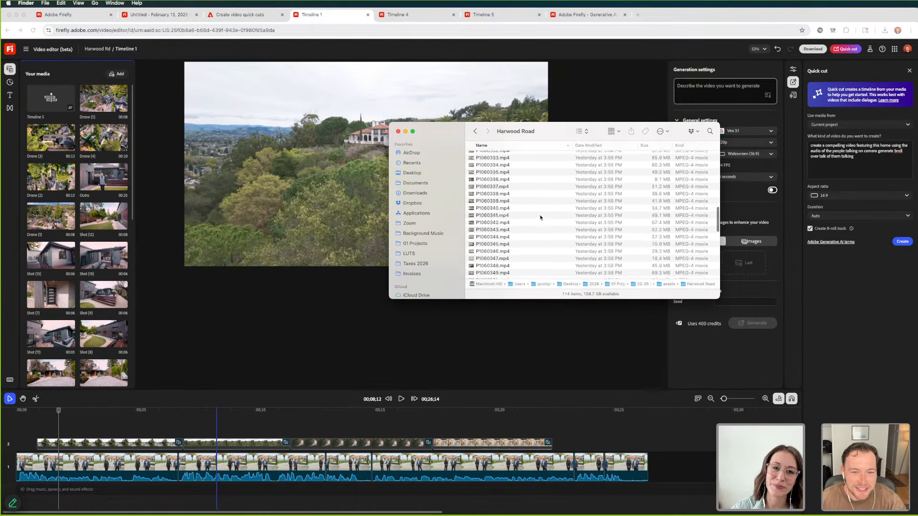
click(474, 131)
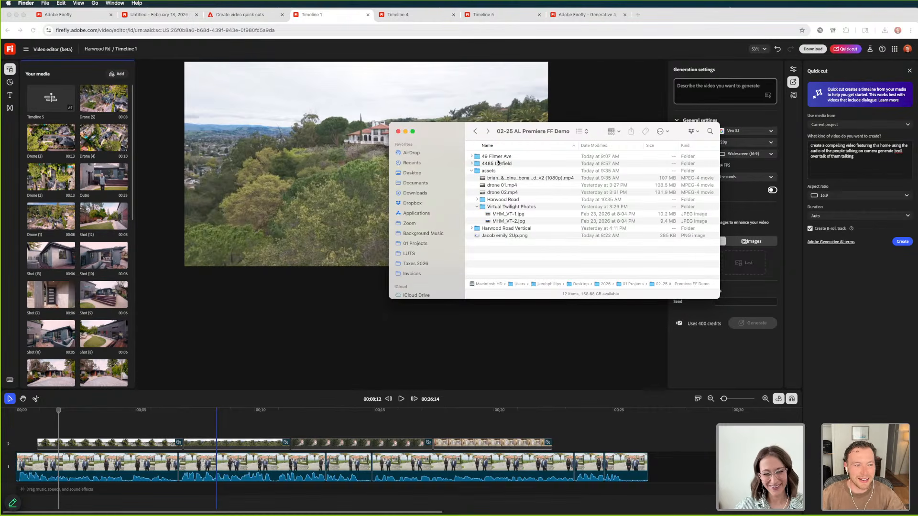
double_click(500, 158)
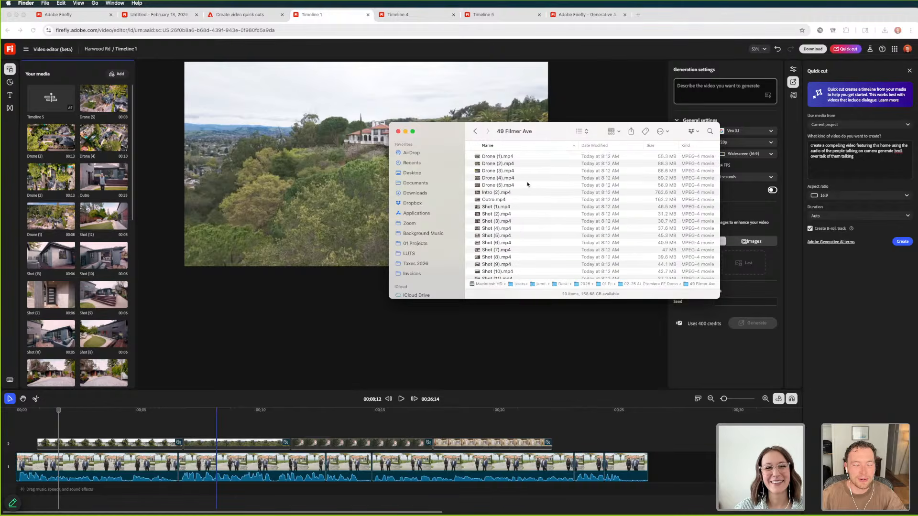
scroll(529, 186, down, 5)
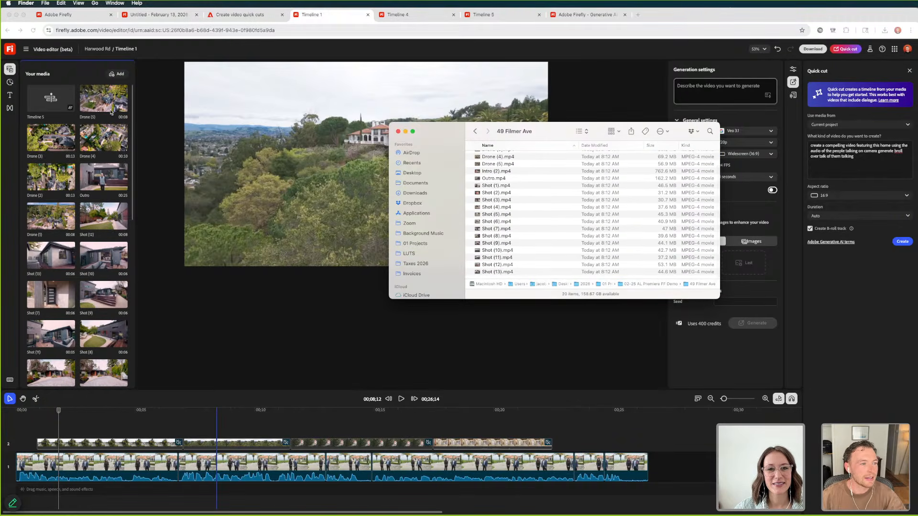
click(293, 135)
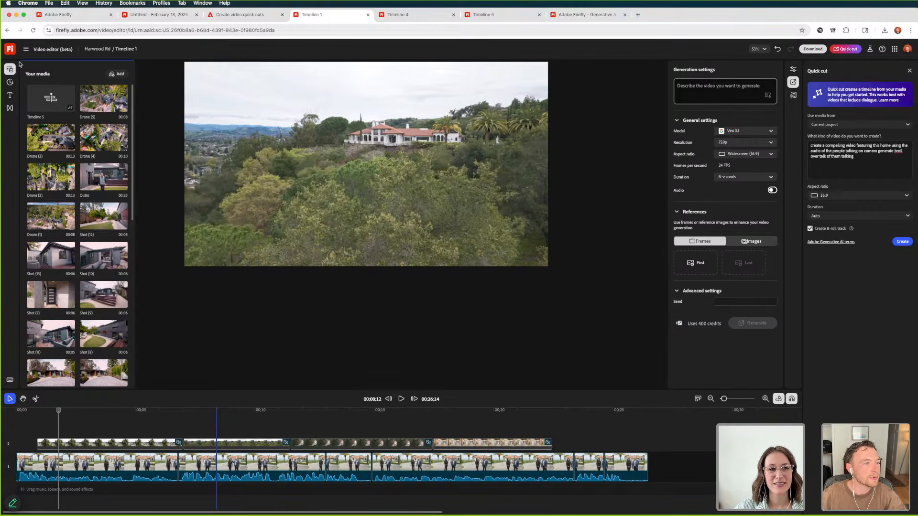
Create a new empty timeline in the Harwood Rd project
click(123, 73)
click(57, 72)
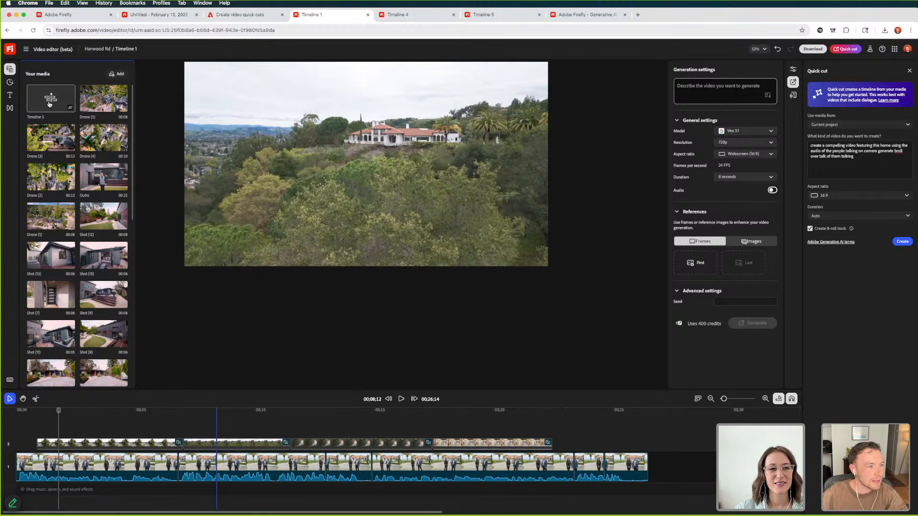
click(26, 49)
click(67, 97)
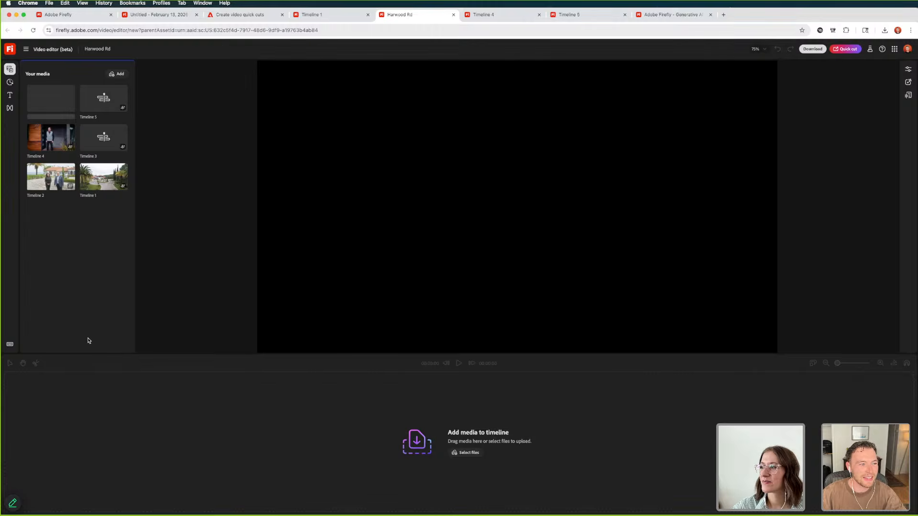
key(super+Tab)
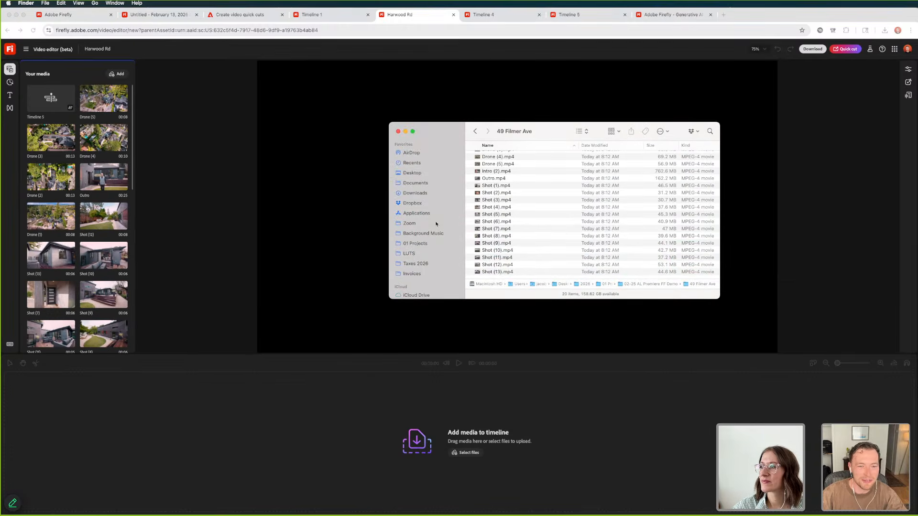
scroll(510, 223, up, 3)
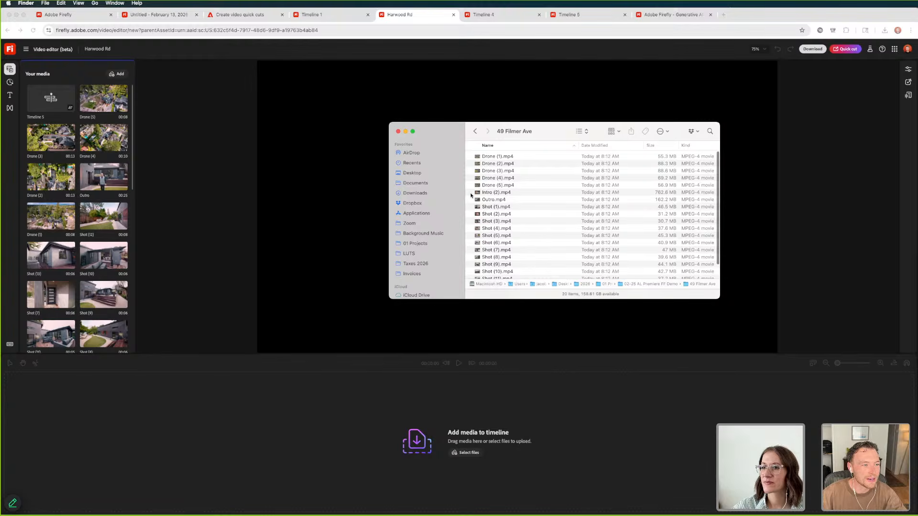
click(137, 94)
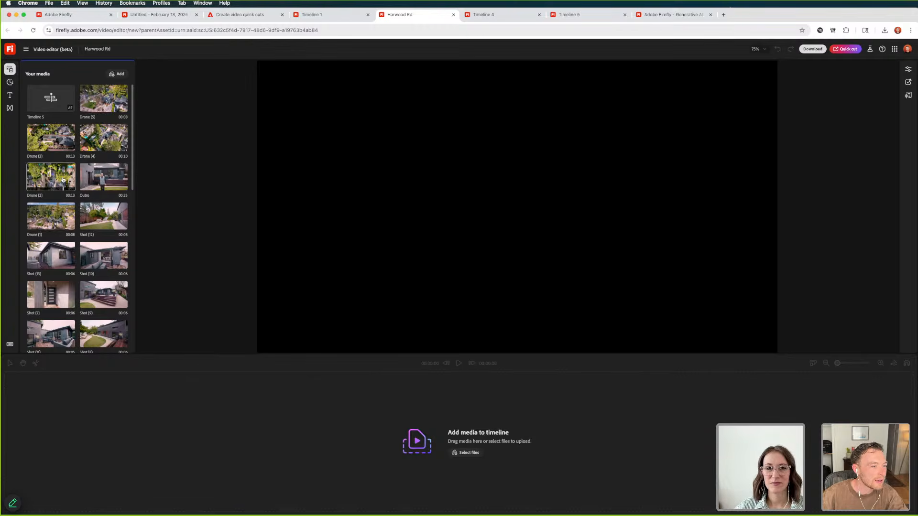
Place the Intro (2) clip on the empty timeline and select the house shots from Shot (2) up to Shot (8) in the project media
scroll(63, 179, down, 2)
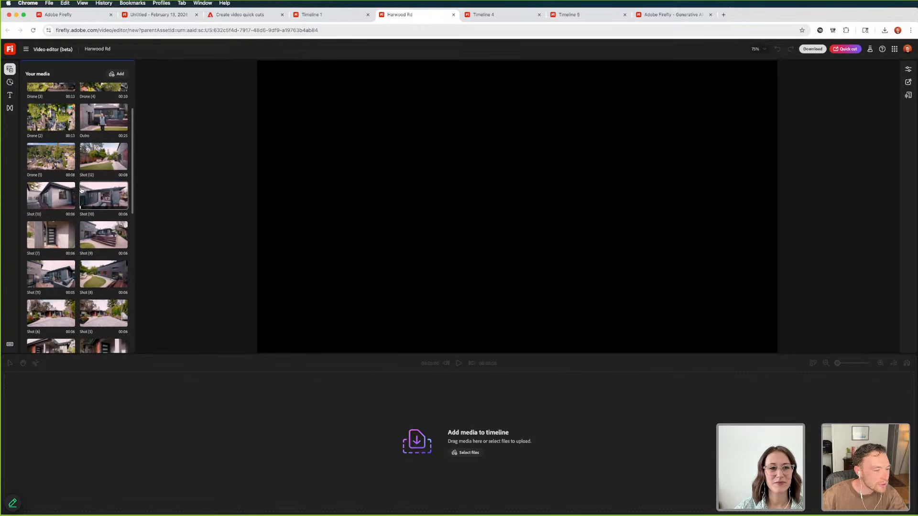
scroll(82, 190, down, 6)
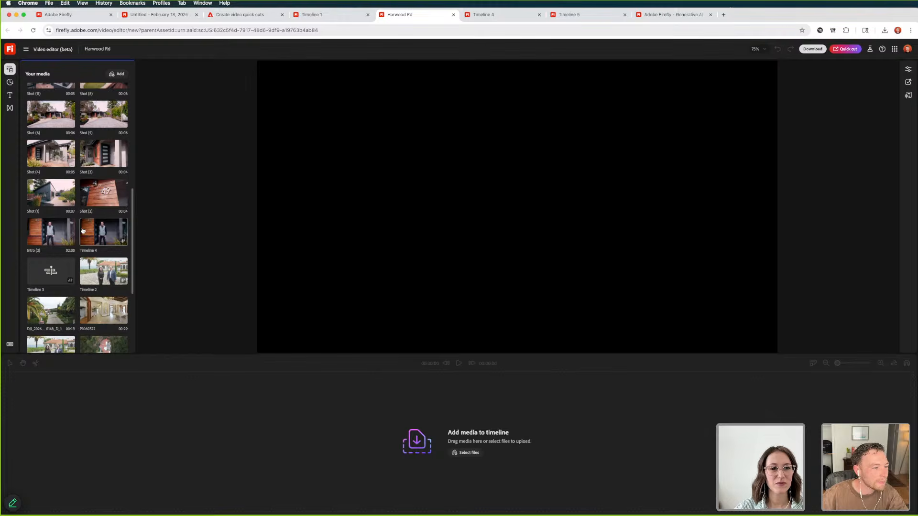
drag(65, 233, 88, 445)
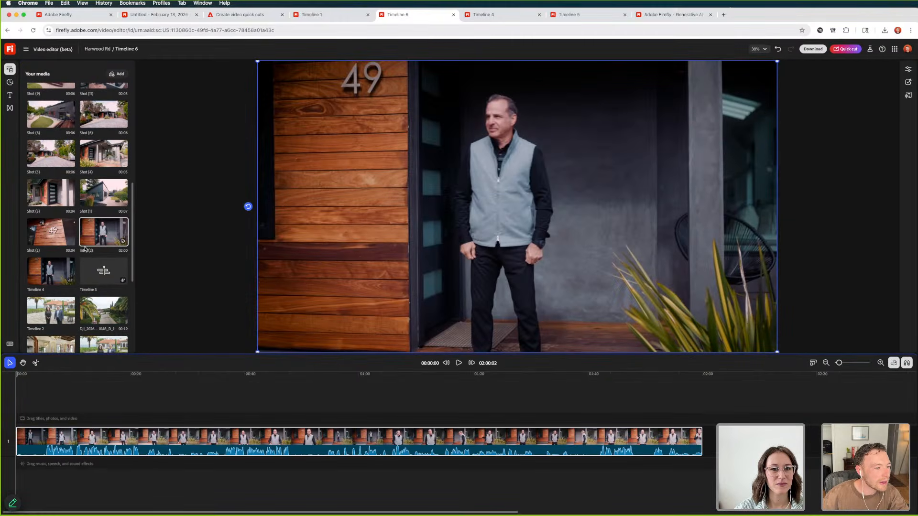
click(60, 238)
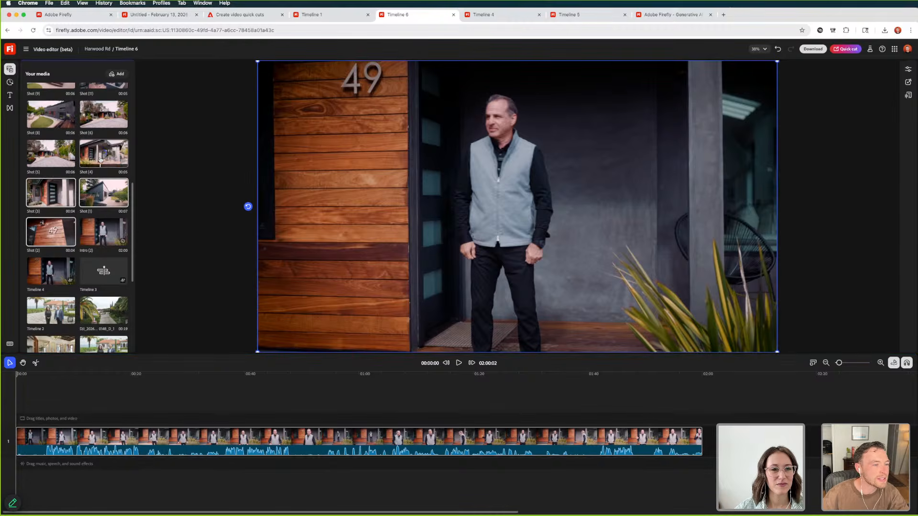
scroll(53, 156, up, 2)
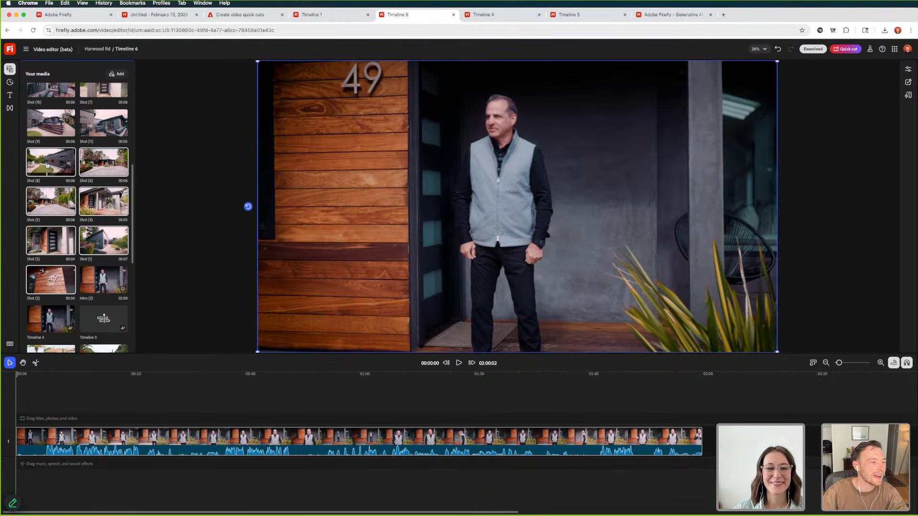
Look over the board of twilight house images and the Timeline 5 edit with its B-roll track
click(165, 15)
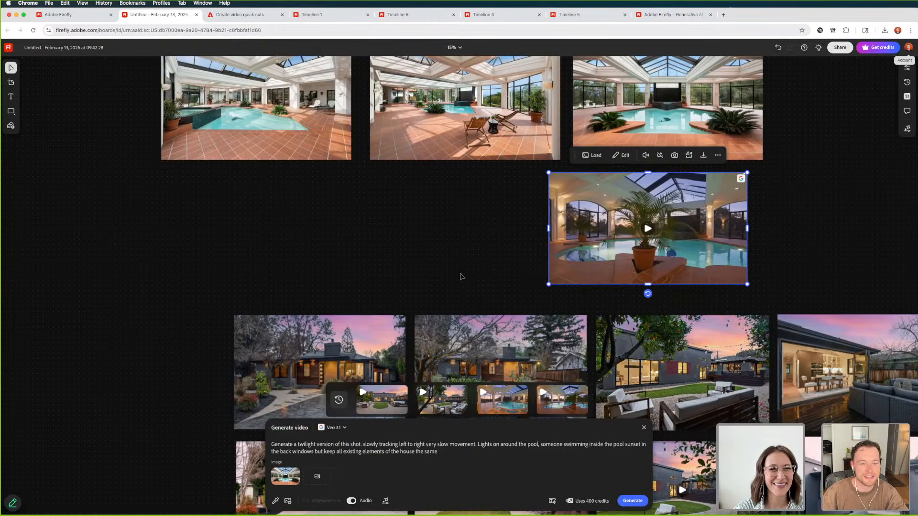
scroll(437, 249, down, 5)
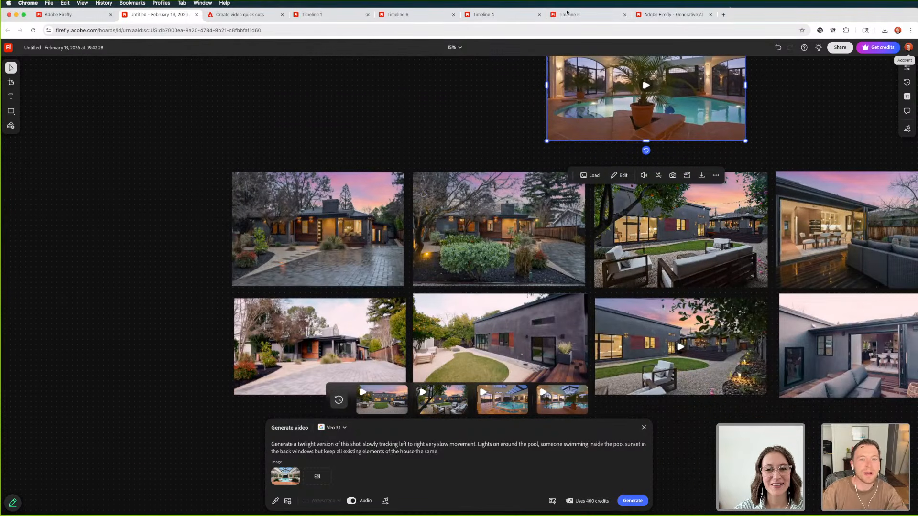
click(589, 17)
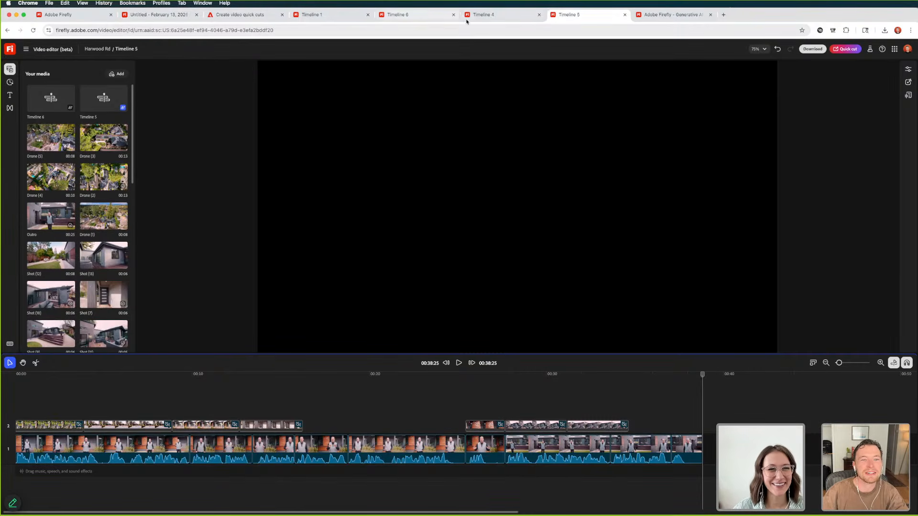
Open Timeline 4 and play through its talking intro, the house shots and the closing clip
click(500, 18)
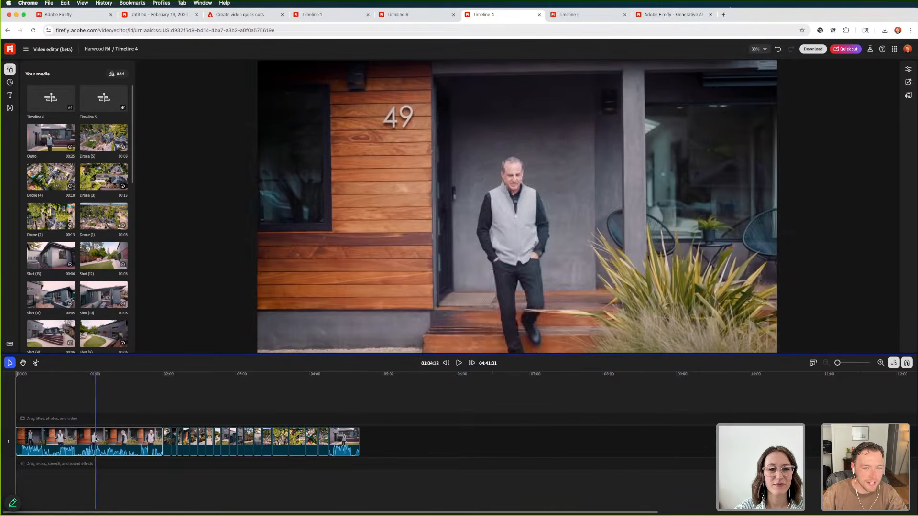
key(space)
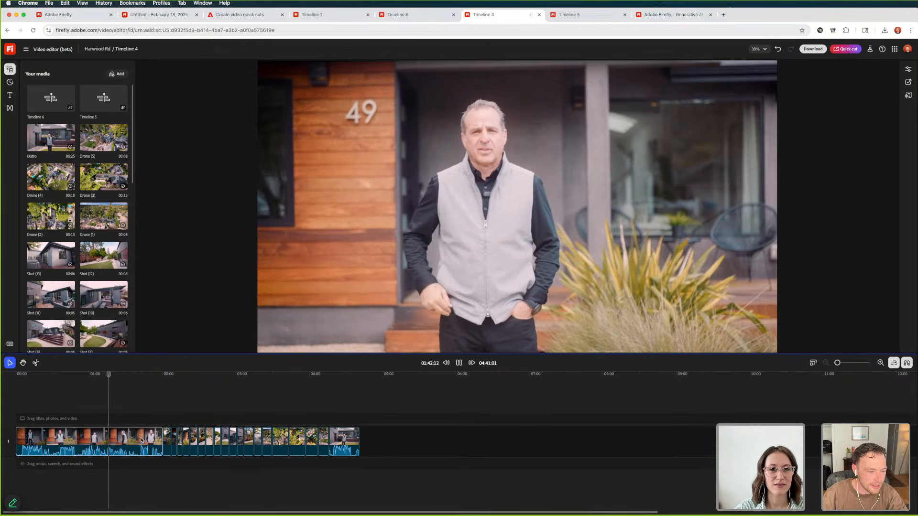
click(142, 439)
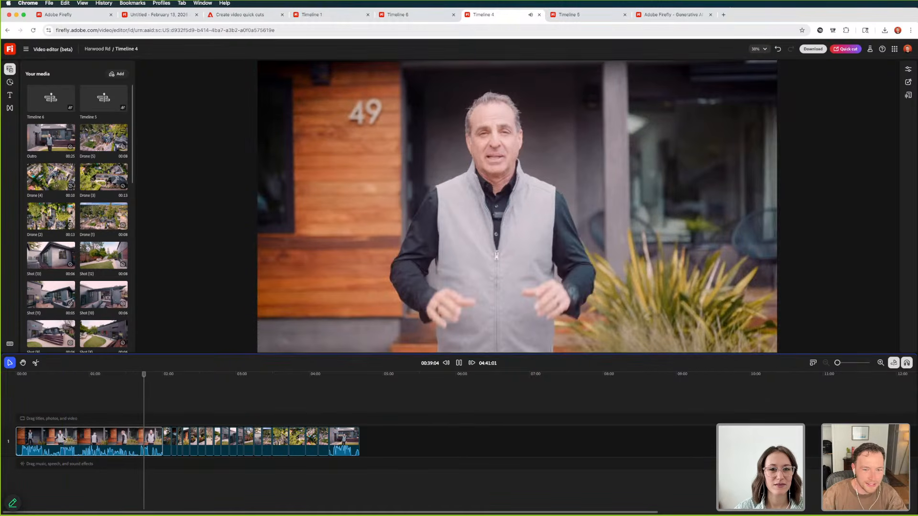
click(64, 439)
click(61, 439)
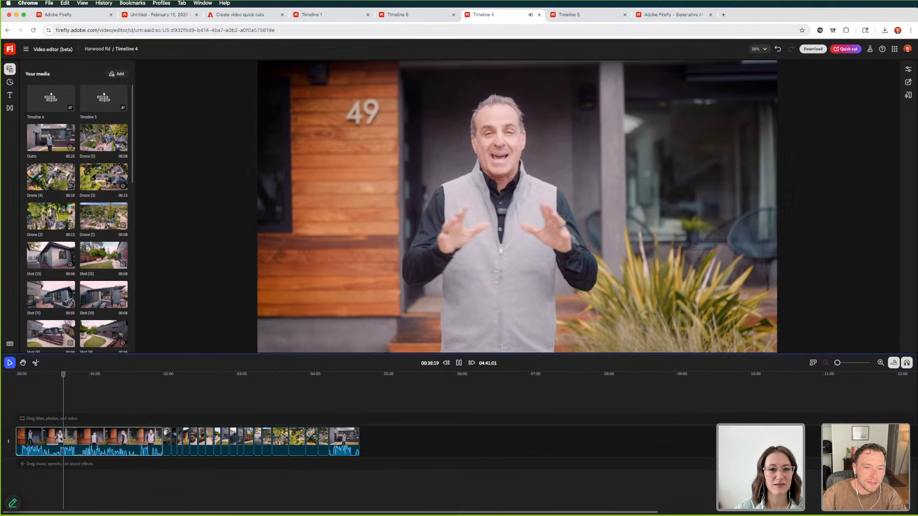
key(space)
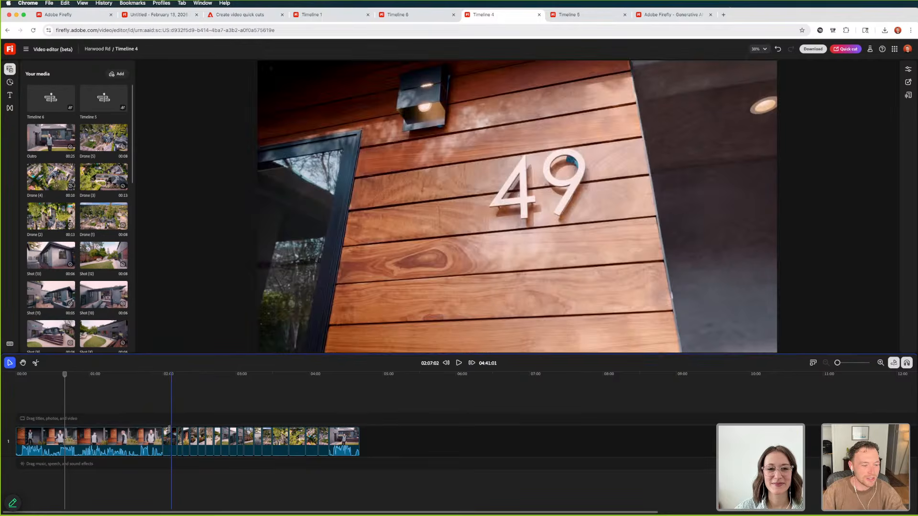
key(space)
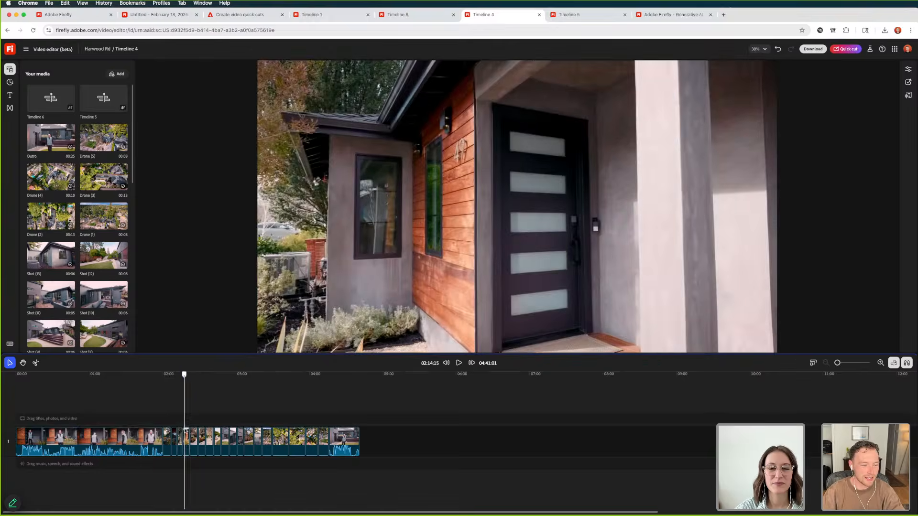
key(space)
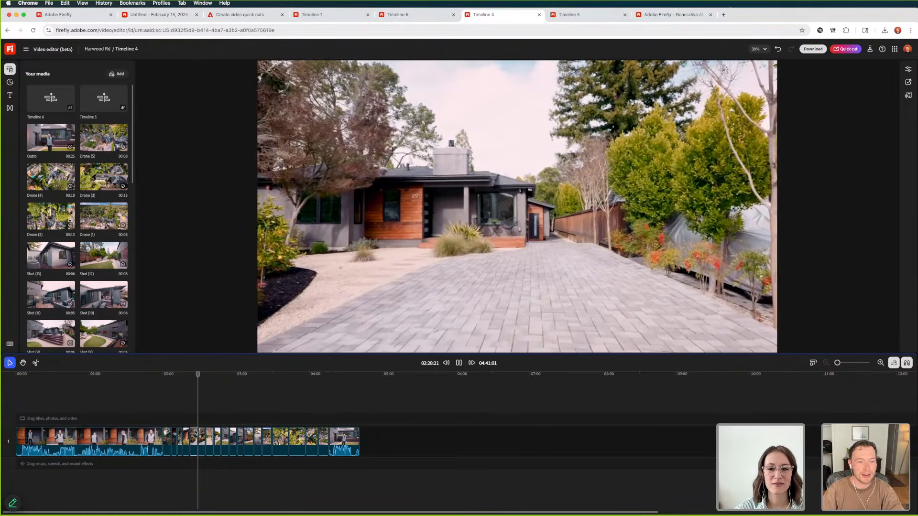
key(space)
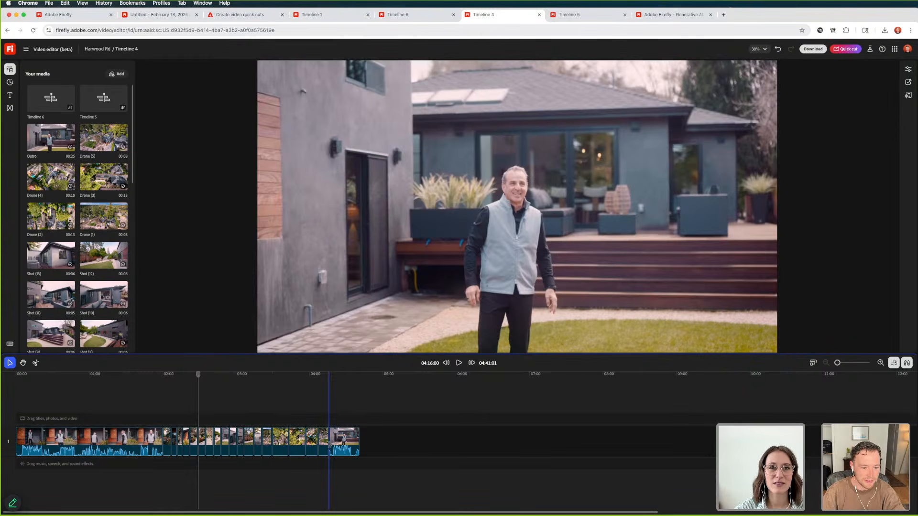
Play the closing clip of Timeline 4 and return the playhead to the start
click(329, 444)
key(space)
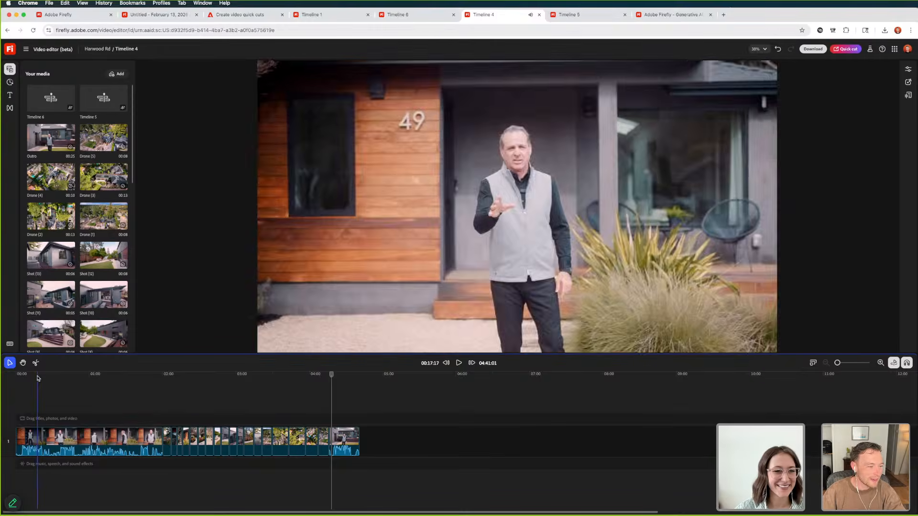
click(14, 378)
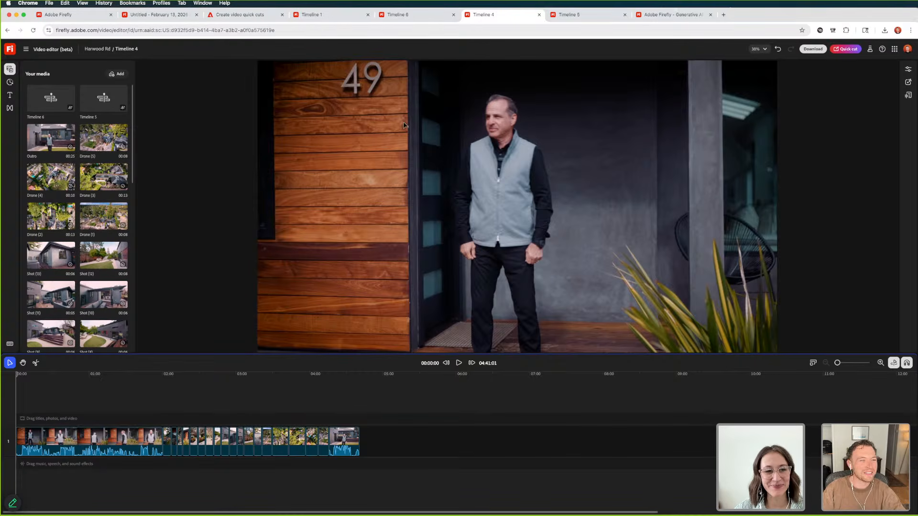
Generate a 16:9 Quick cut with Auto duration and a B-roll track from the current timeline, prompting for a compelling home video, and open it
click(848, 49)
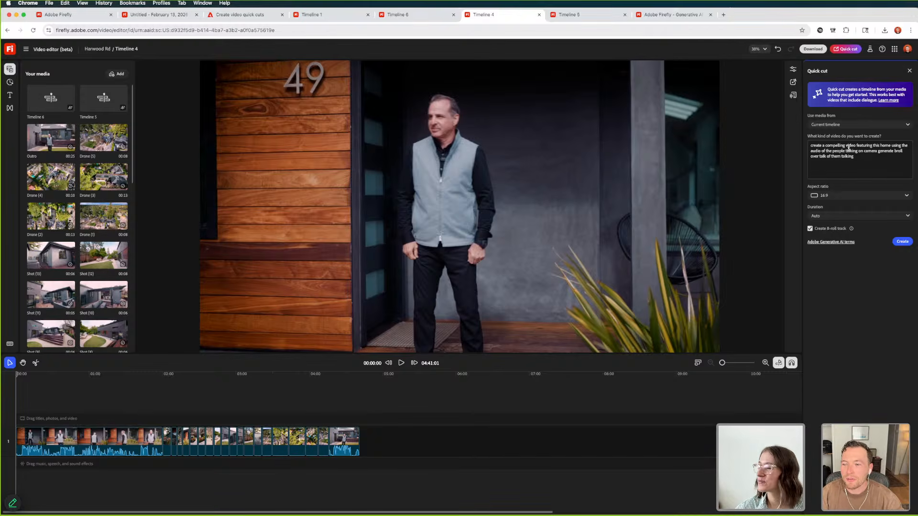
click(823, 157)
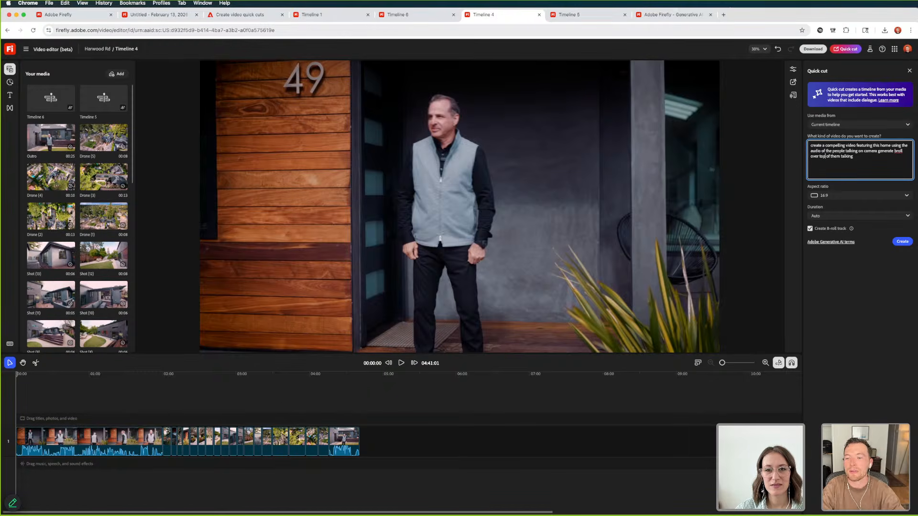
click(836, 126)
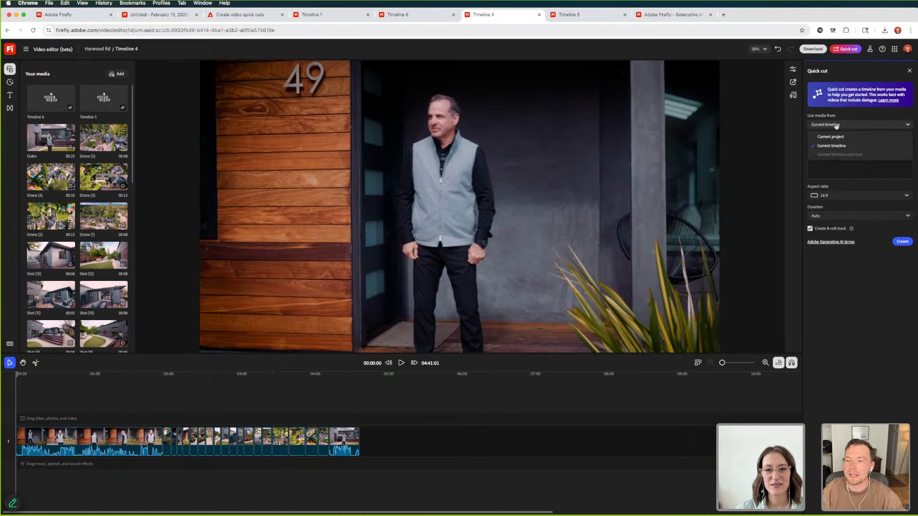
click(873, 183)
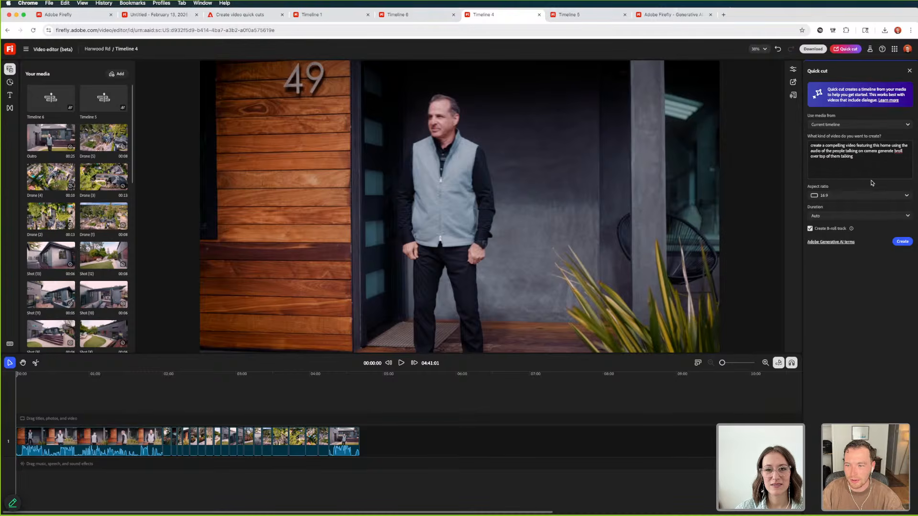
click(902, 242)
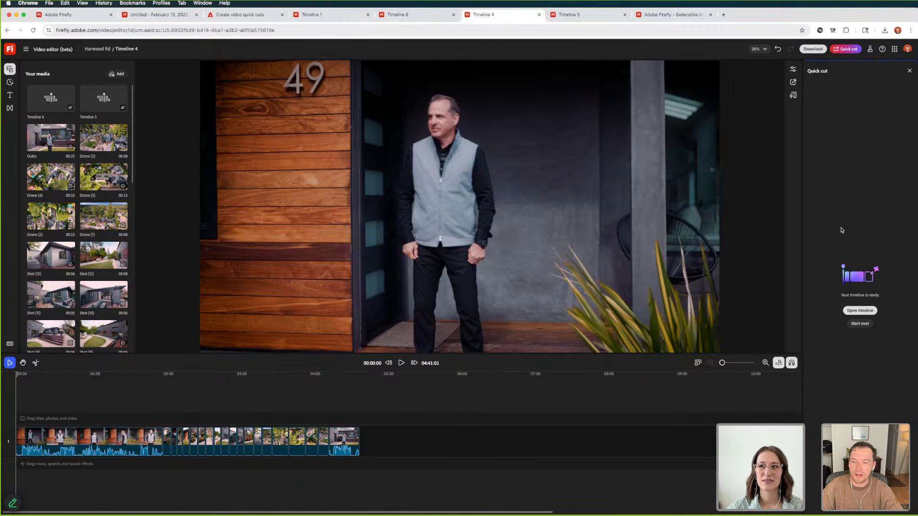
click(860, 311)
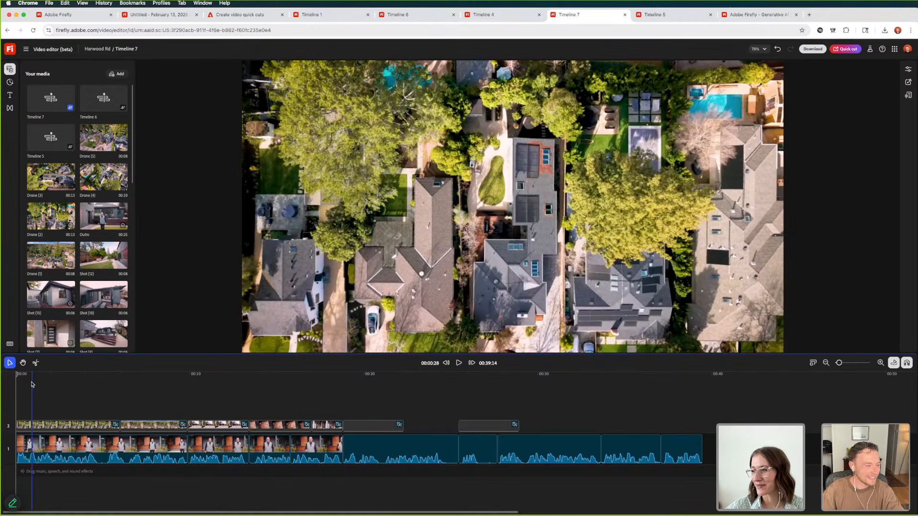
Play the generated Timeline 7 through to its end and compare it with the source footage in Timeline 4
key(super+Tab)
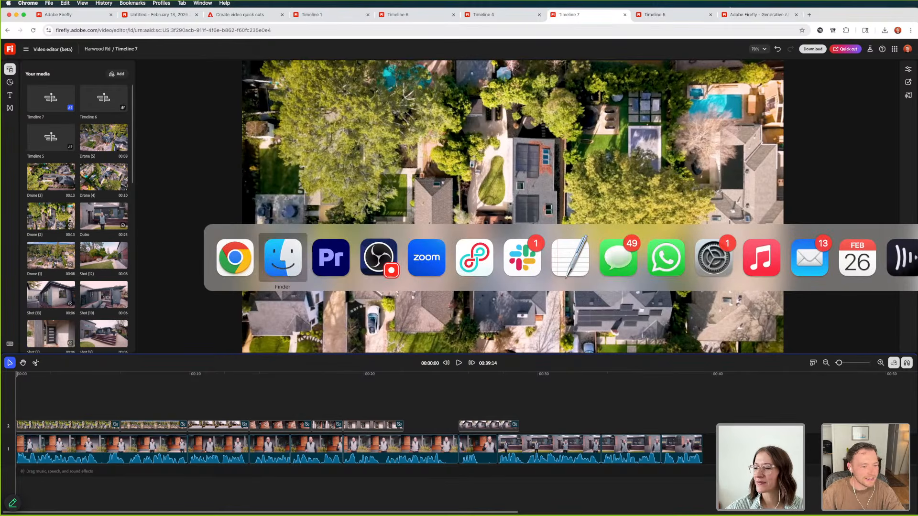
key(super+Tab)
key(super+Tab)
click(90, 329)
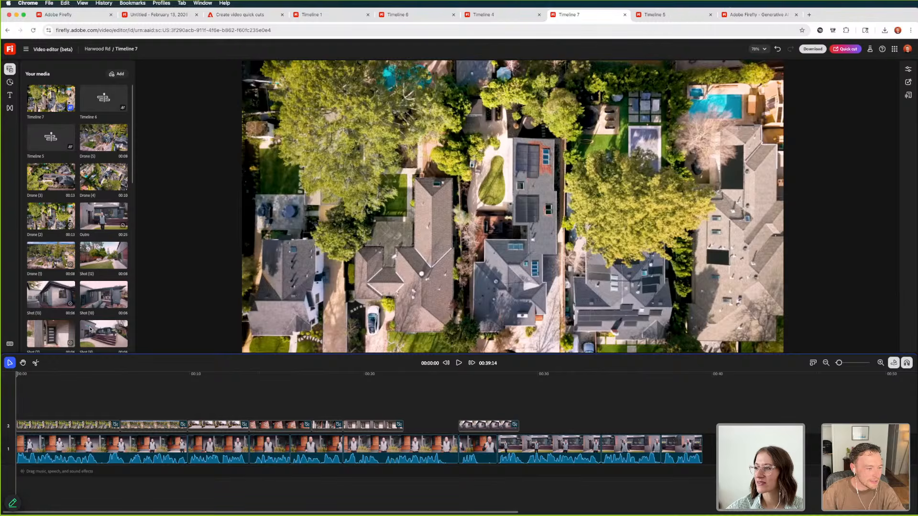
click(460, 363)
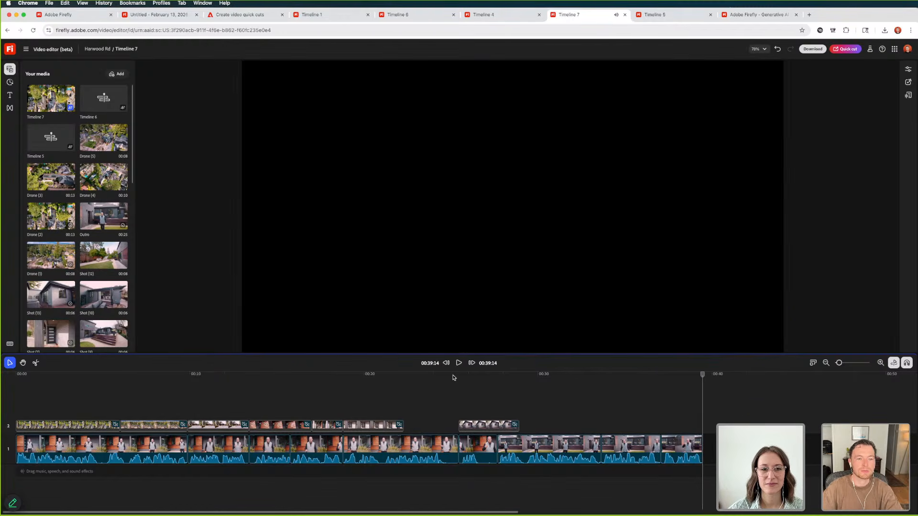
drag(453, 377, 33, 406)
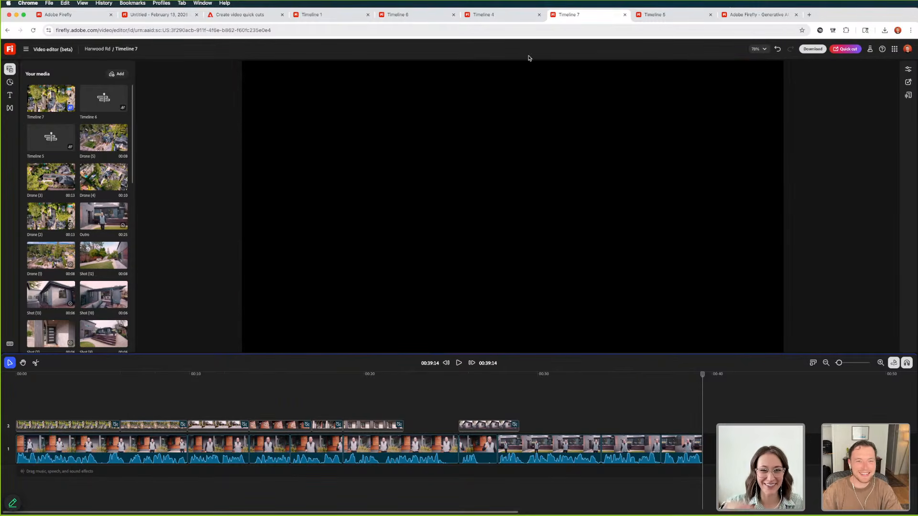
click(500, 18)
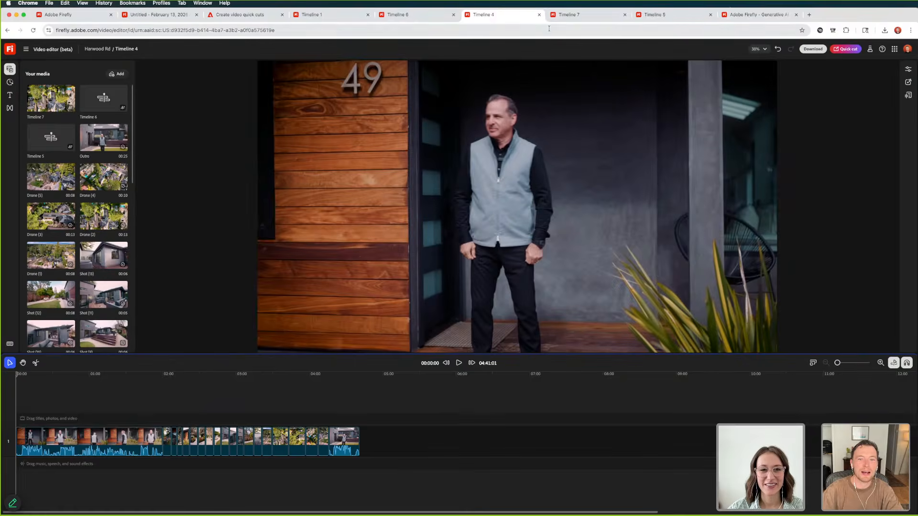
click(574, 15)
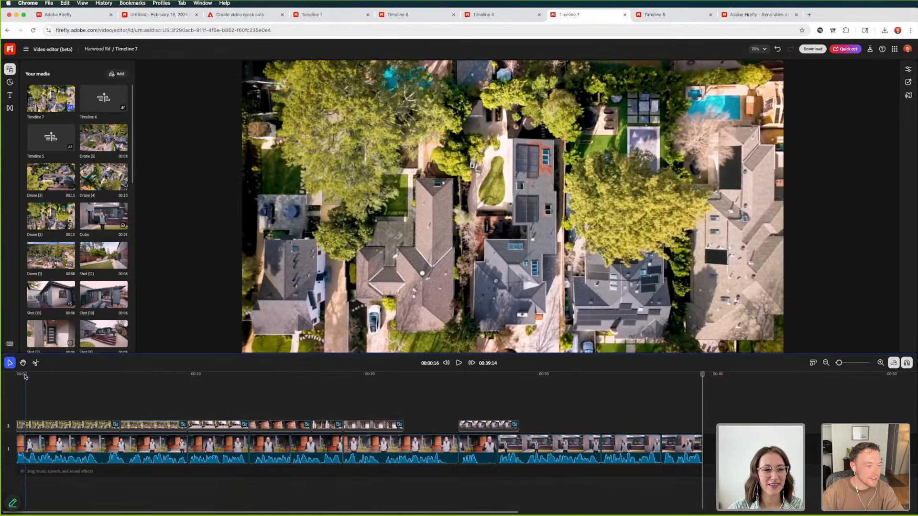
Trim the start of Timeline 7's first drone B-roll clip so it begins about 2 seconds in, revealing the speaker first
click(16, 376)
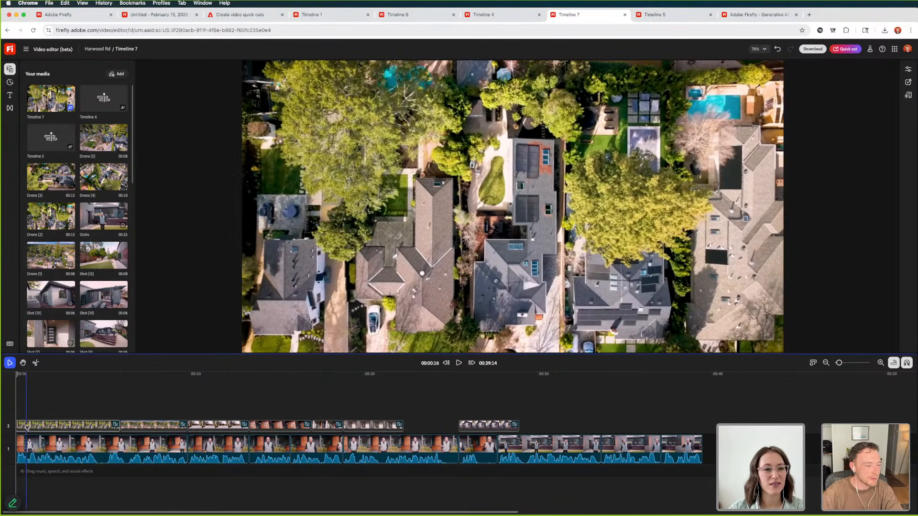
click(26, 425)
drag(17, 425, 43, 426)
drag(51, 427, 51, 427)
click(44, 421)
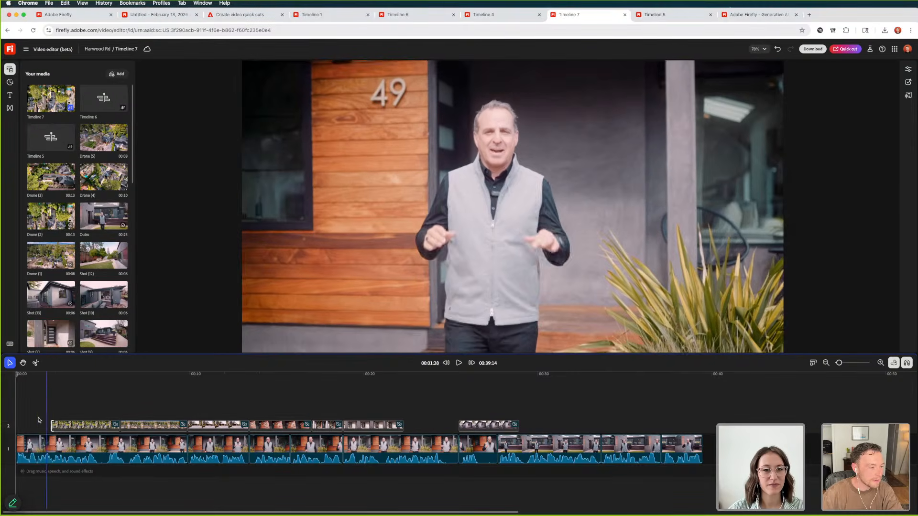
Play Timeline 7 from the start to check the opening transition from the speaker to the drone shot
click(19, 376)
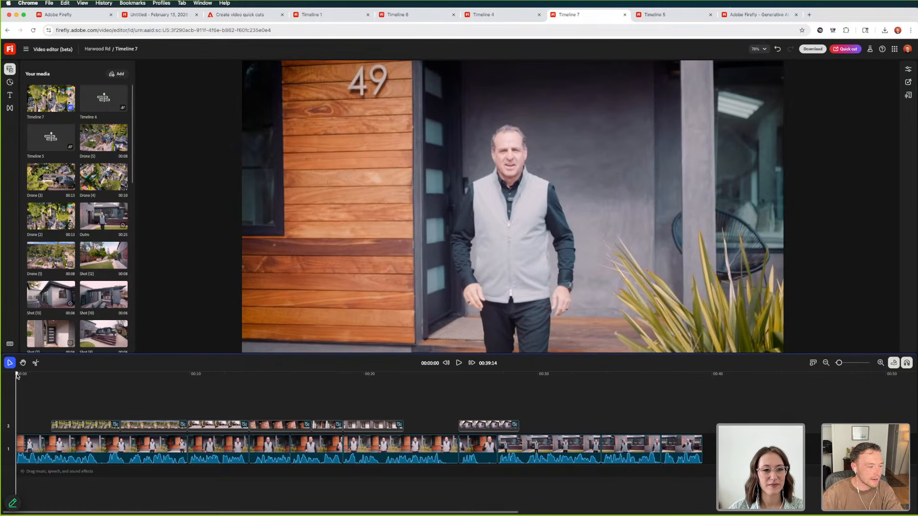
key(space)
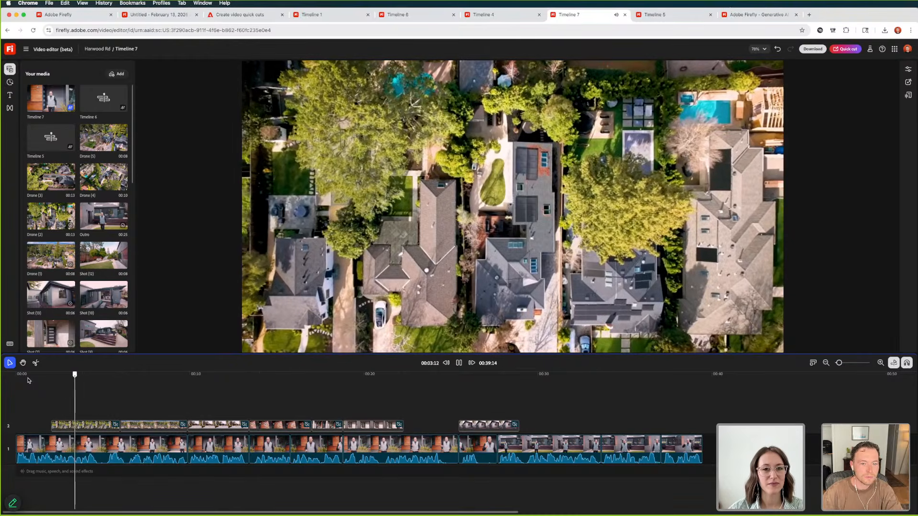
key(space)
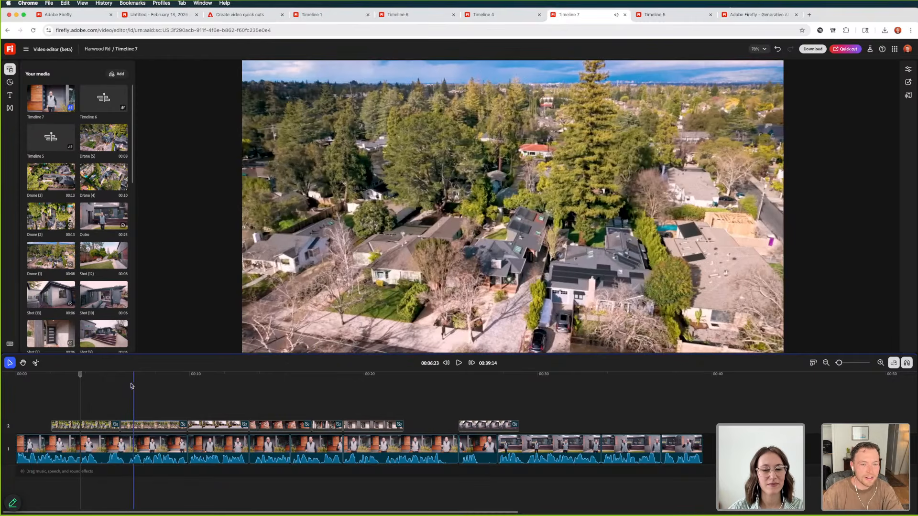
click(55, 395)
click(32, 396)
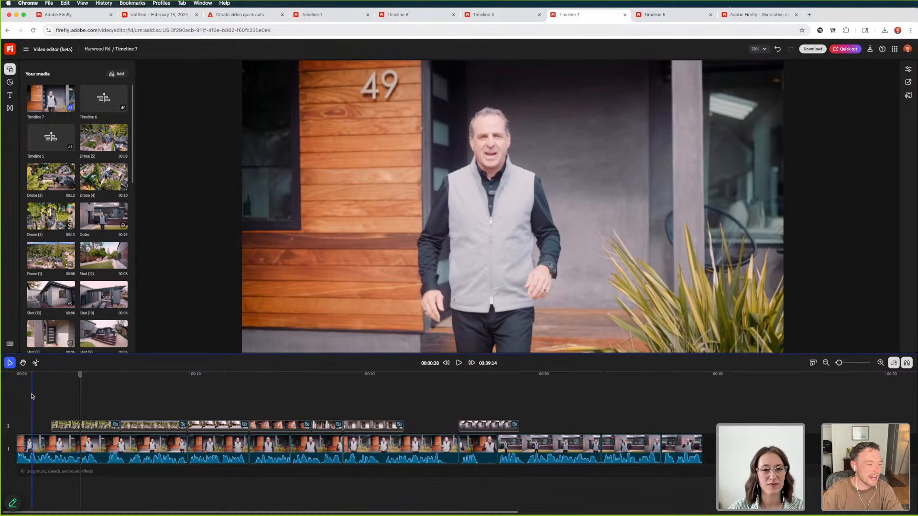
click(38, 393)
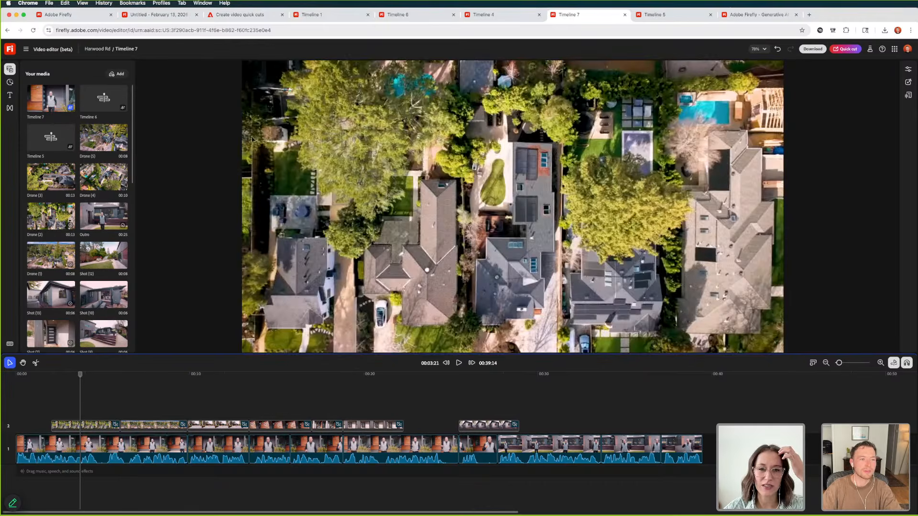
Look through the Create video quick cuts help article and its list of Firefly help topics
click(246, 15)
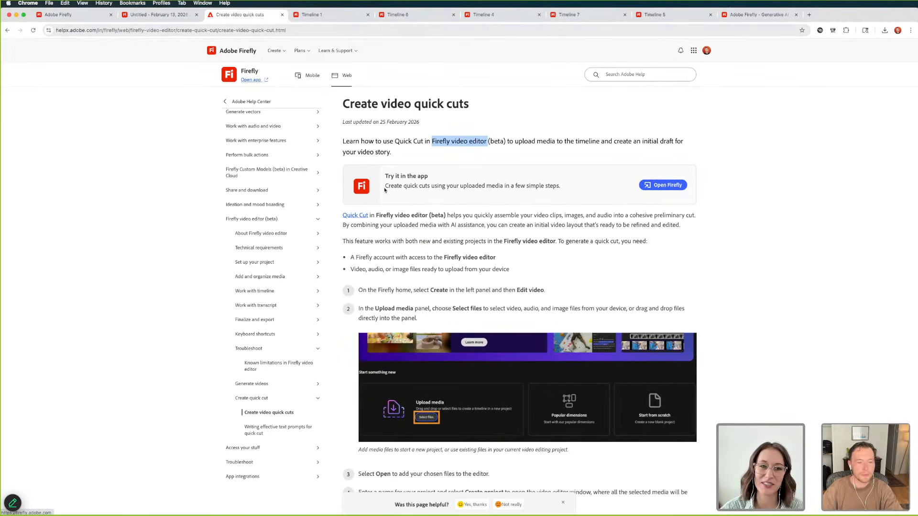
scroll(490, 216, down, 15)
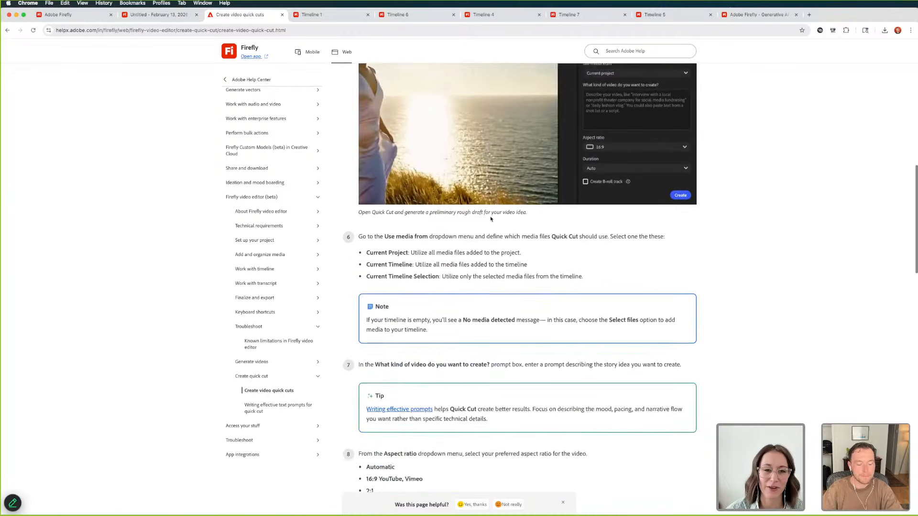
scroll(490, 219, down, 20)
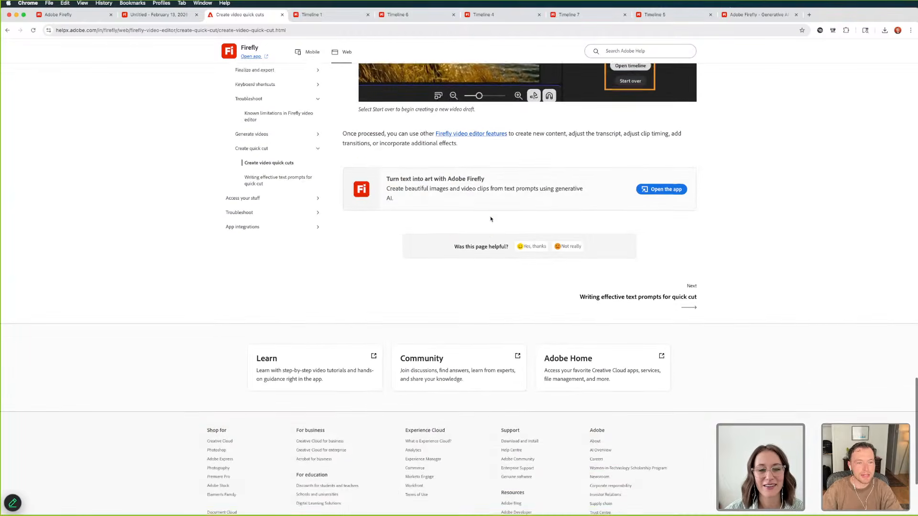
scroll(490, 219, up, 2)
click(256, 255)
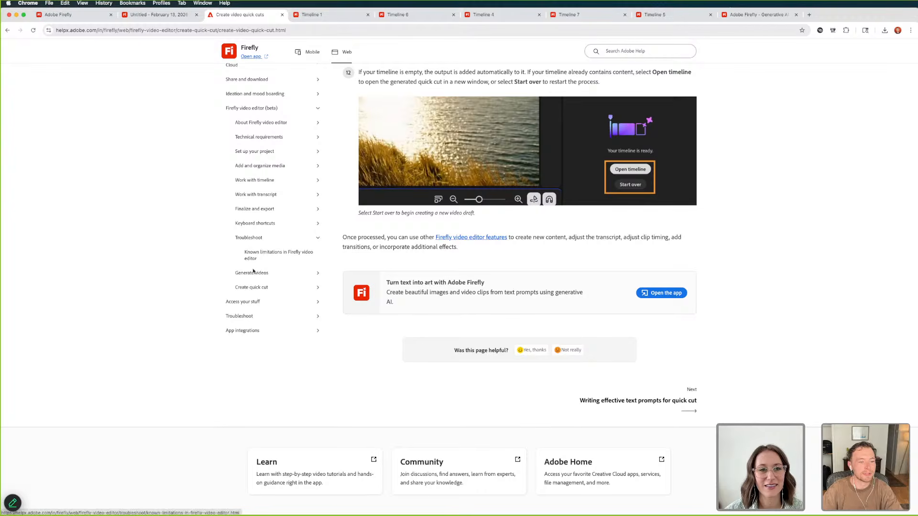
click(249, 287)
scroll(258, 205, up, 3)
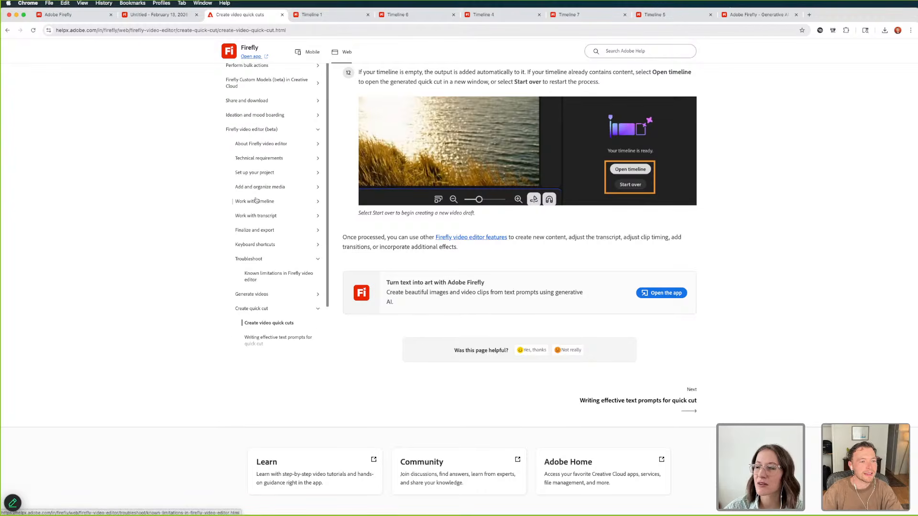
click(258, 129)
scroll(260, 157, up, 2)
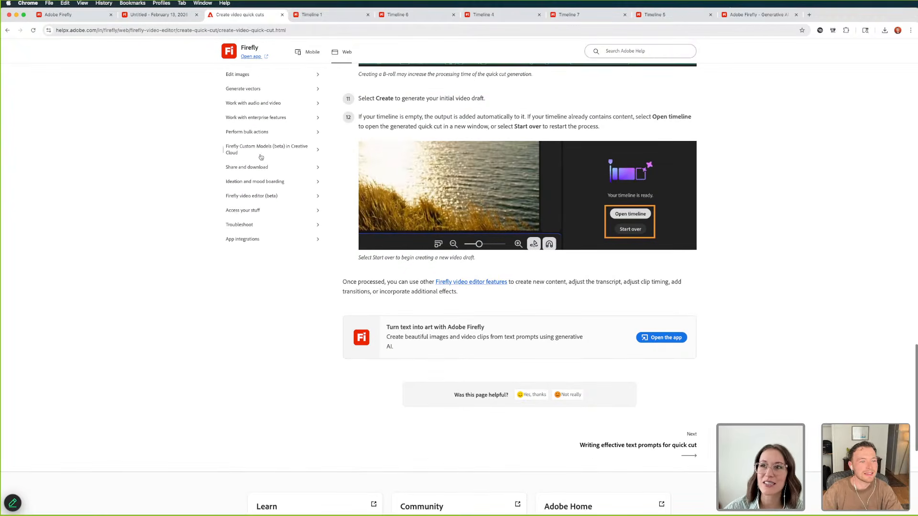
scroll(262, 158, up, 6)
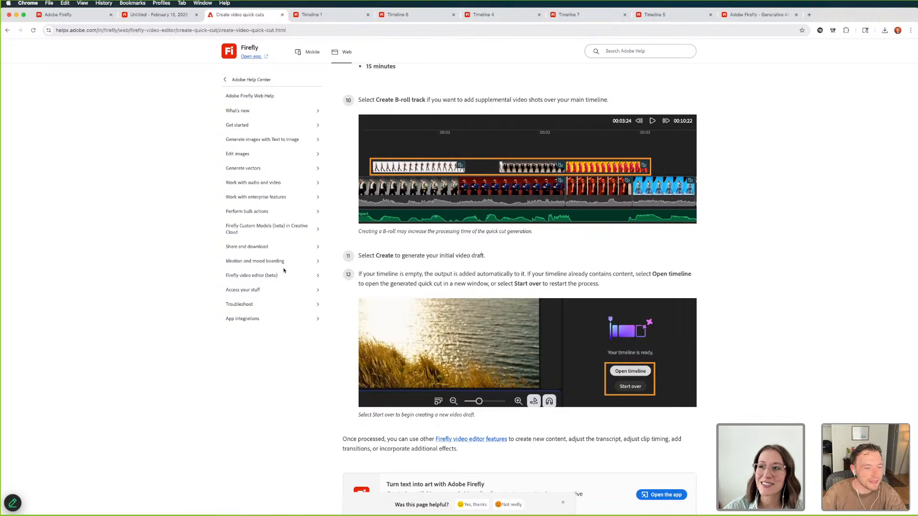
Review the About Firefly video editor (beta) help page and open the Quick Cut overview
click(305, 277)
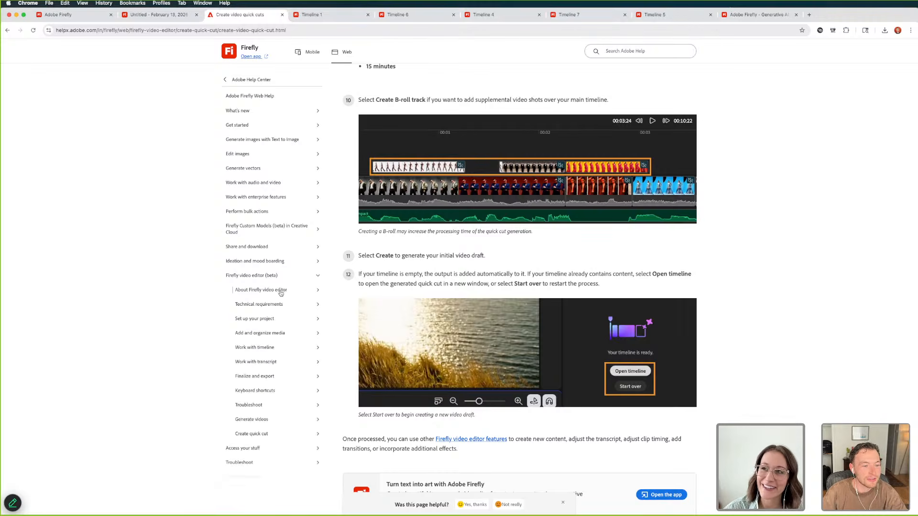
click(281, 292)
click(277, 307)
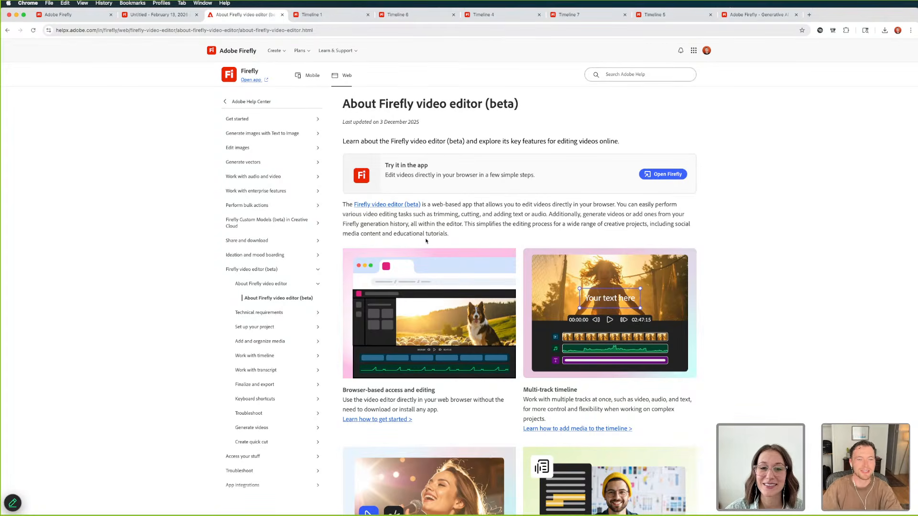
scroll(426, 241, down, 20)
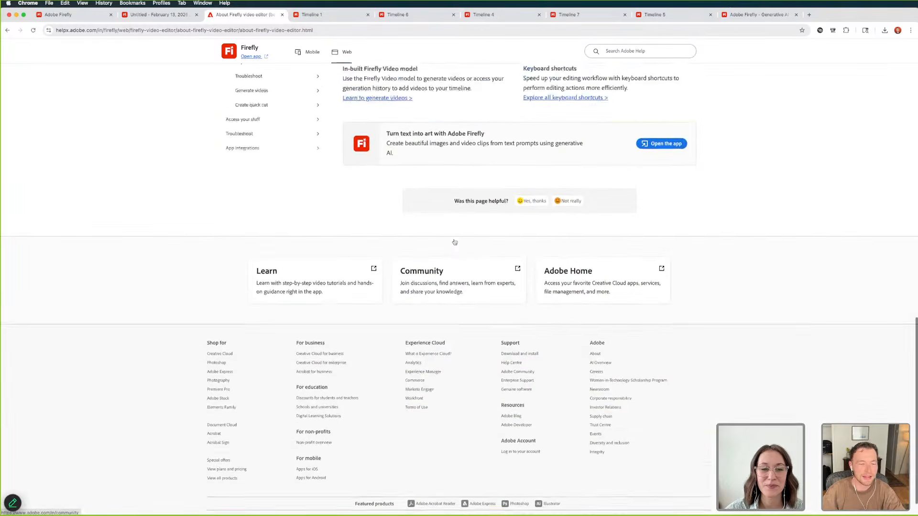
scroll(455, 242, up, 10)
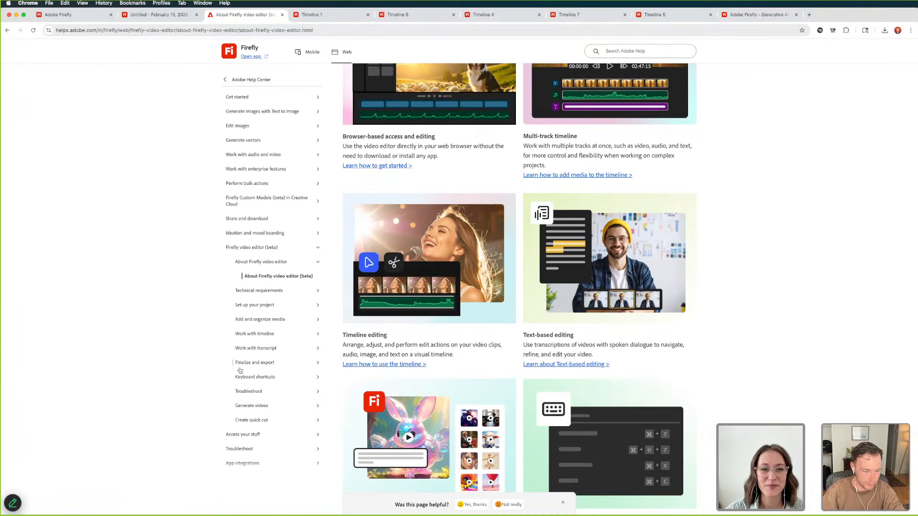
click(253, 419)
click(270, 435)
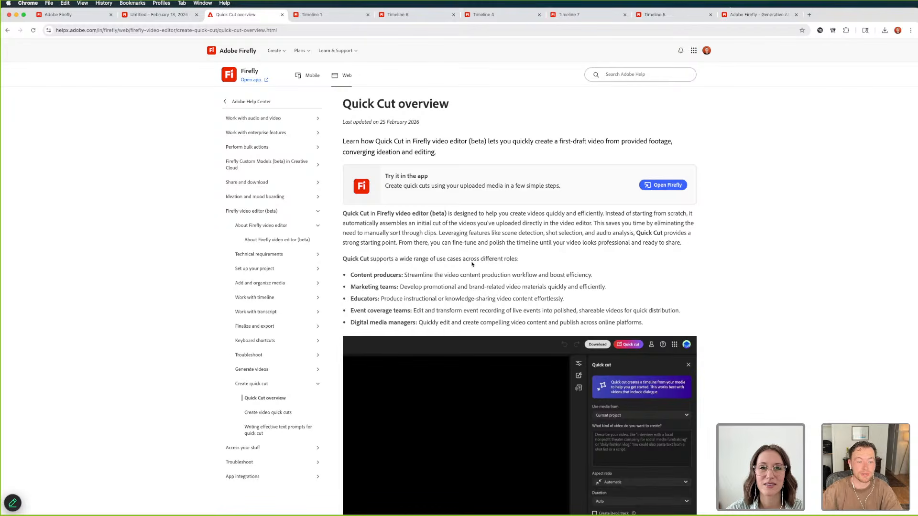
Compare the Timeline 5 edit with the adjusted Timeline 7 edit
click(658, 15)
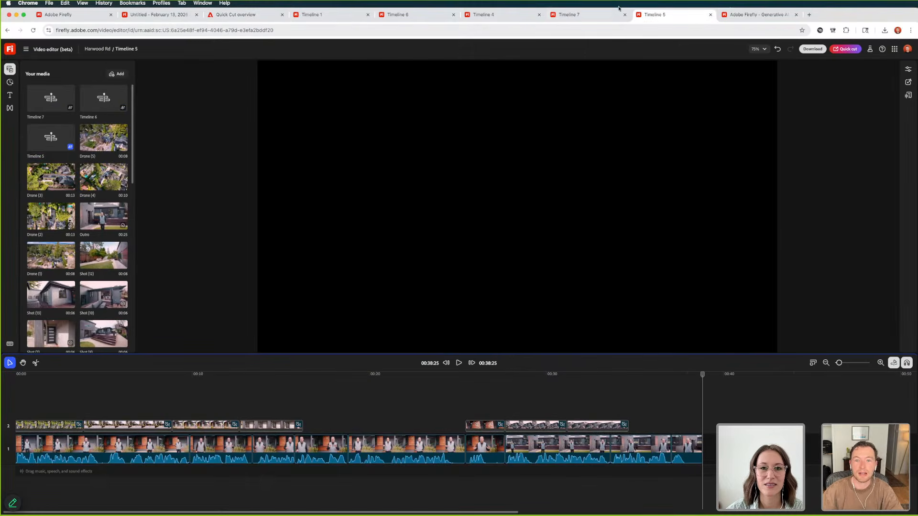
click(590, 16)
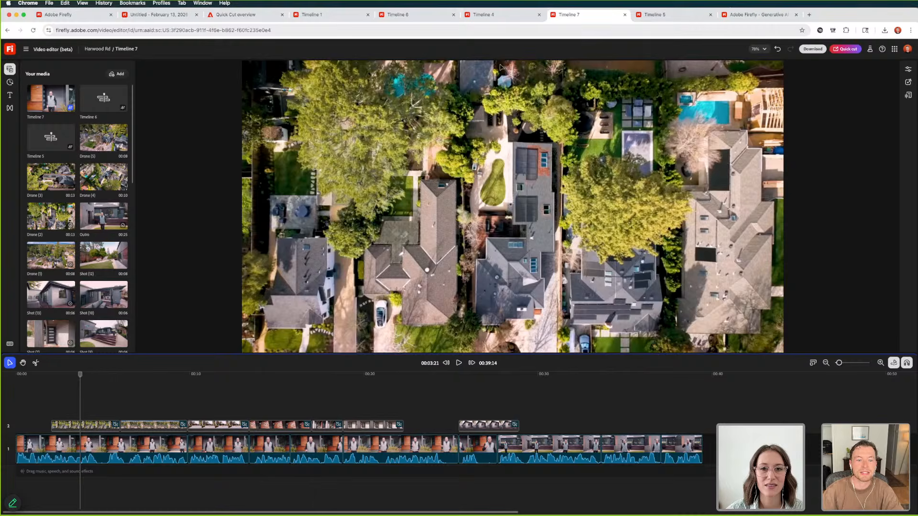
Open the Quick cut settings in Timeline 4 and display the available aspect ratios
click(498, 15)
click(846, 48)
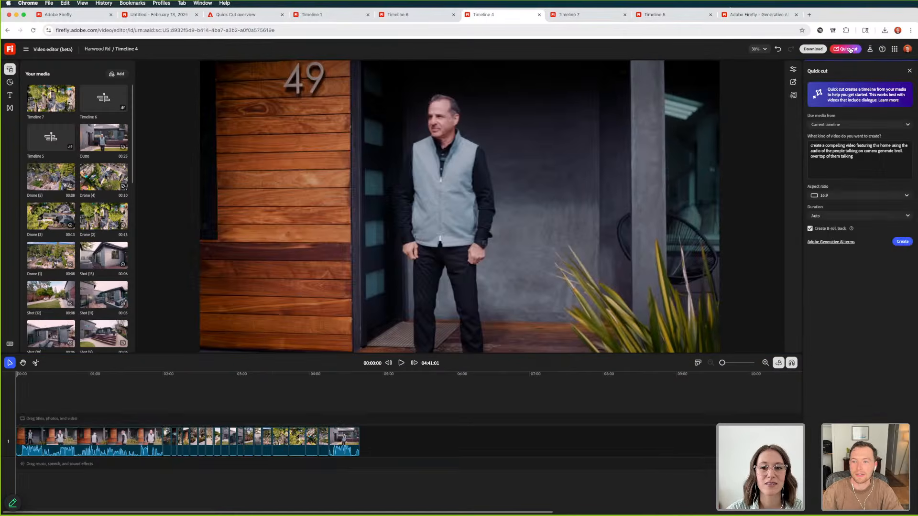
click(839, 196)
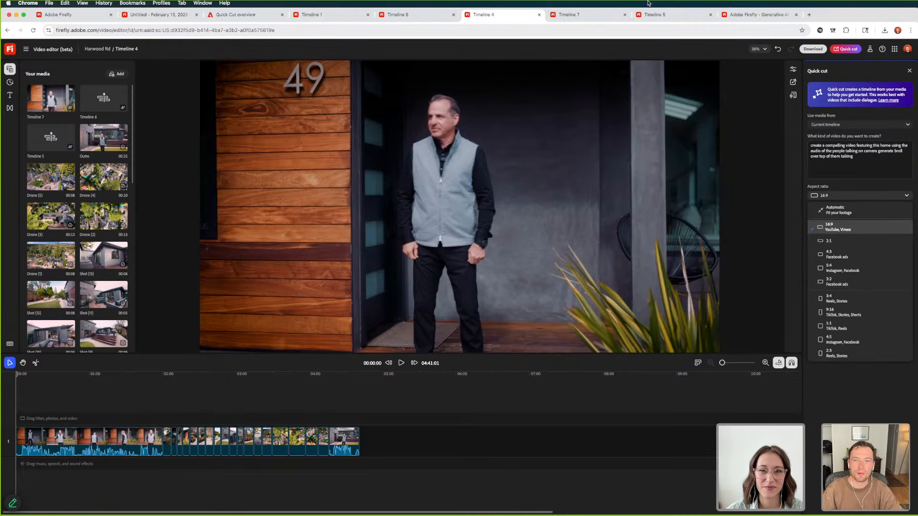
Revisit the Adobe Firefly home page, the Quick Cut overview and Timeline 6, and return to Timeline 4
click(760, 15)
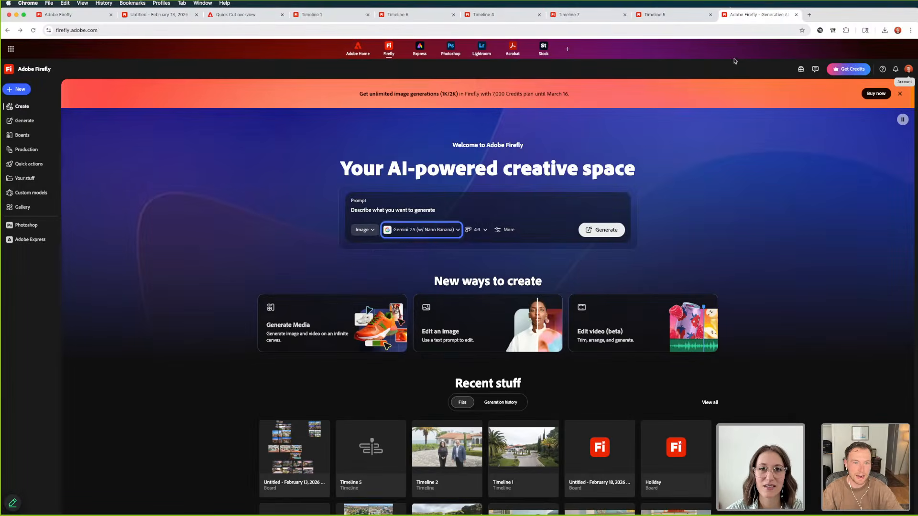
click(223, 17)
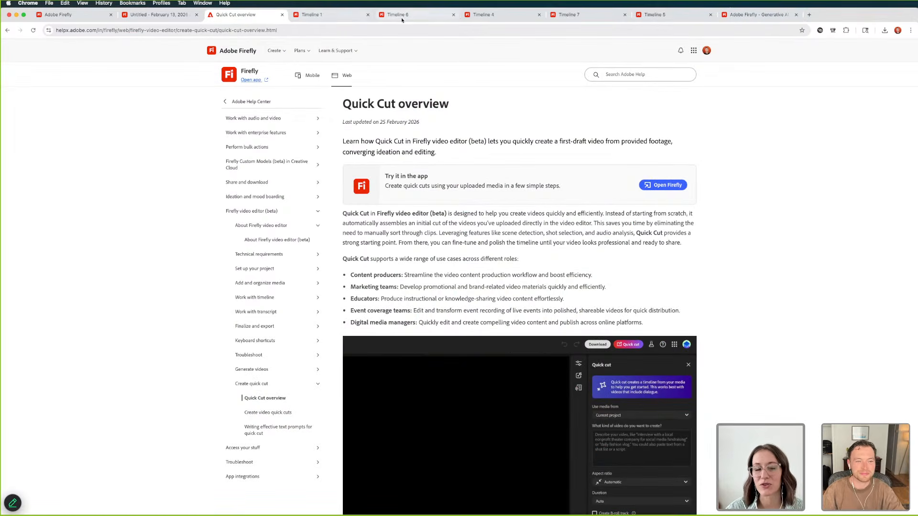
click(417, 18)
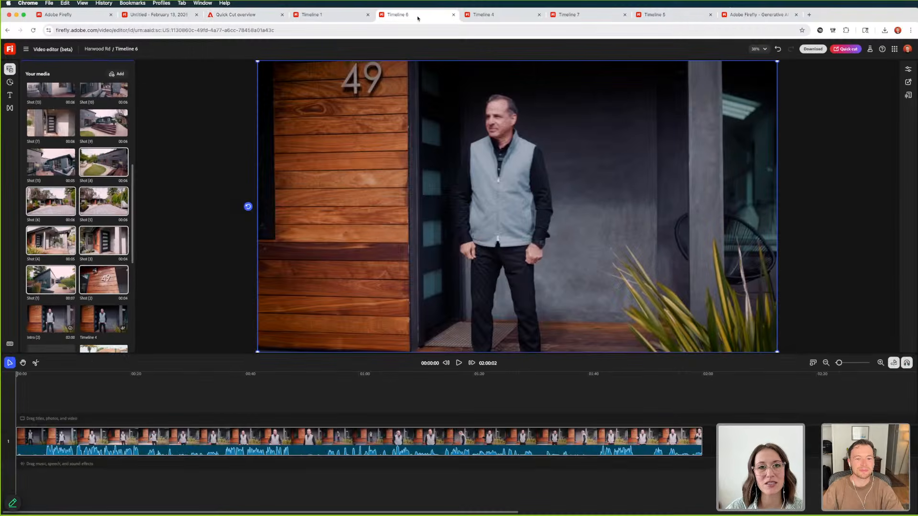
click(499, 15)
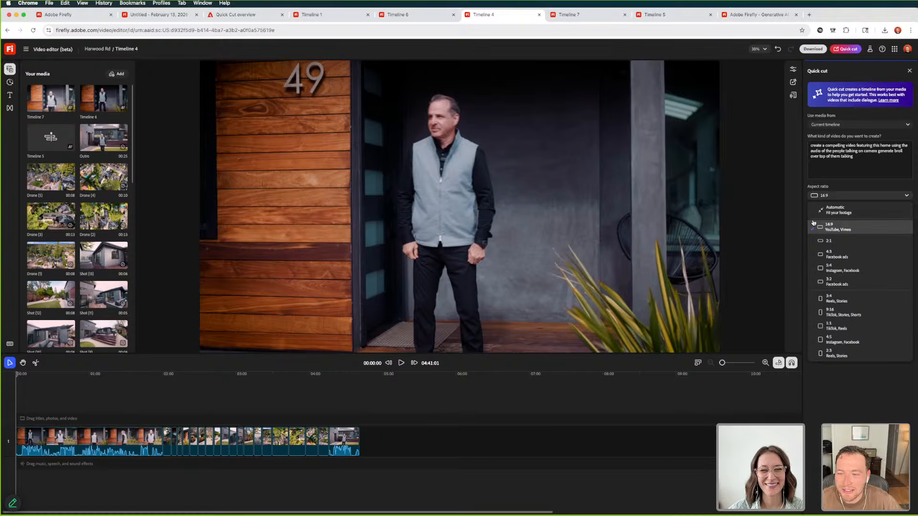
click(123, 422)
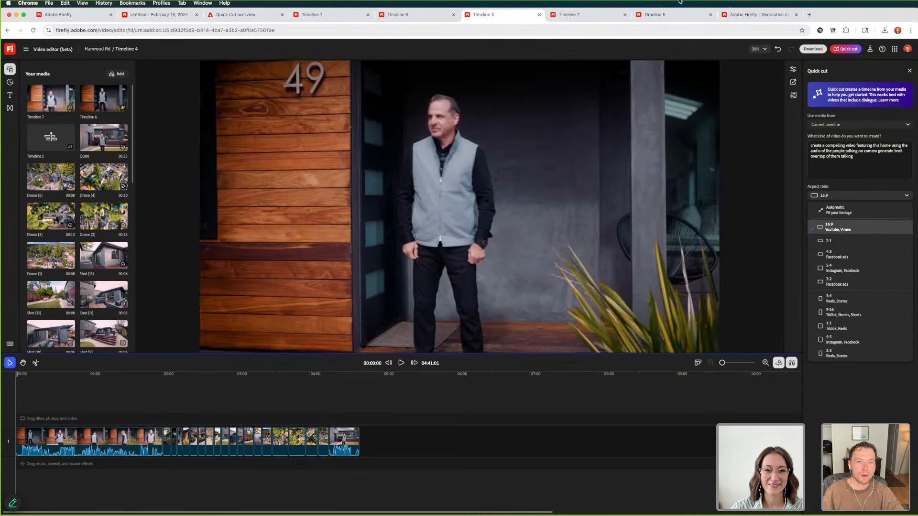
In Timeline 7, make the front-of-house shot the first B-roll clip and move both drone clips one track up, starting at about 9 and 22 seconds
click(598, 15)
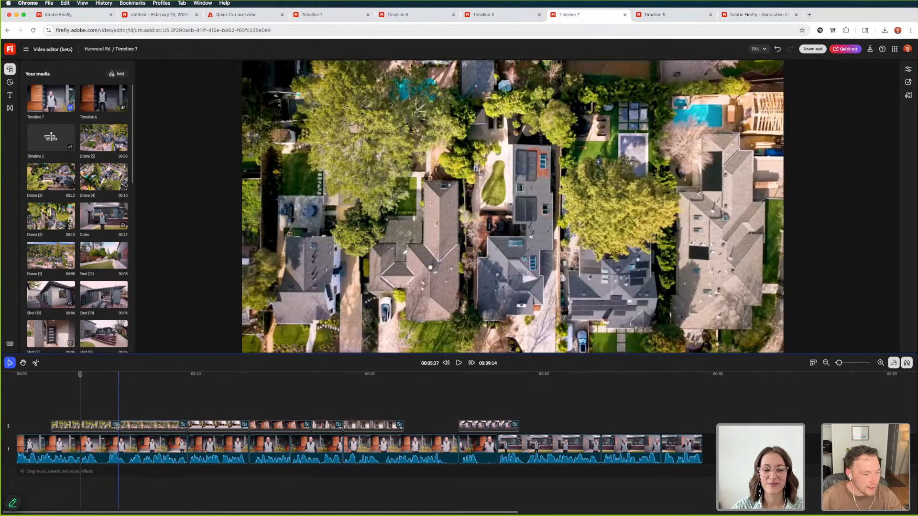
drag(118, 426, 346, 419)
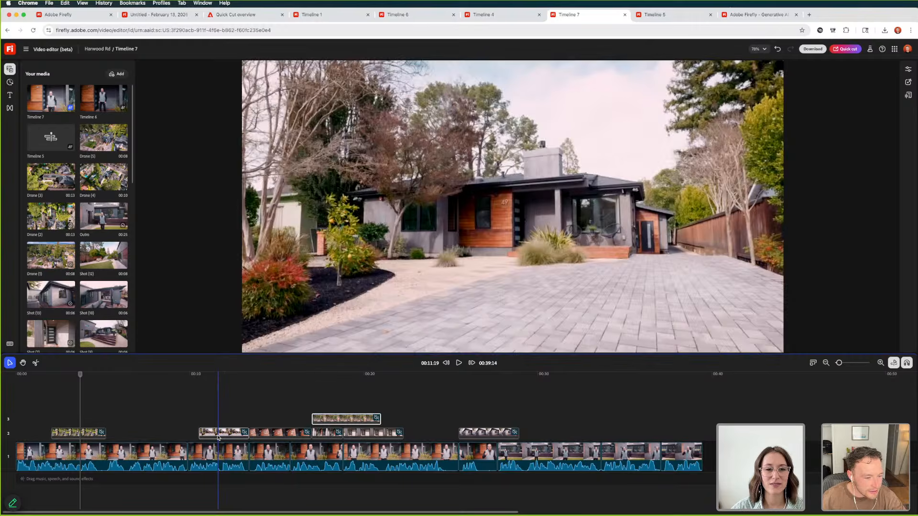
drag(218, 432, 124, 437)
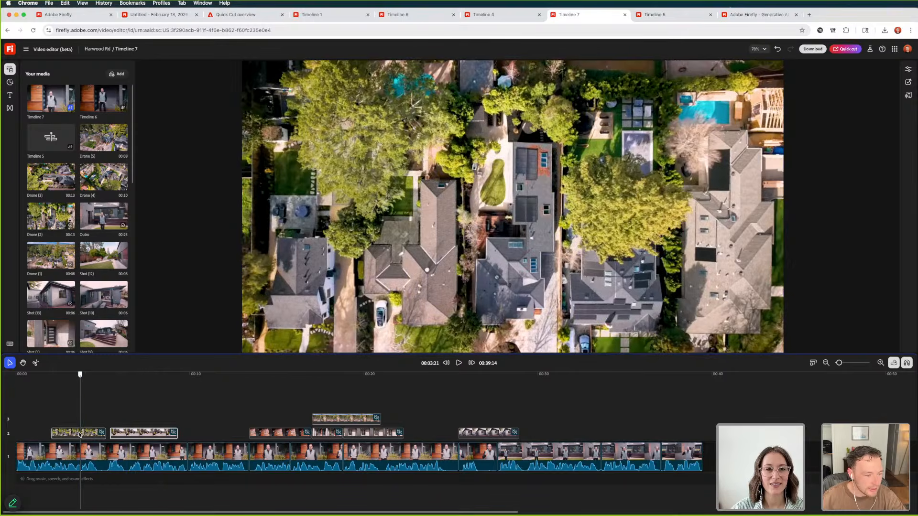
drag(84, 433, 197, 417)
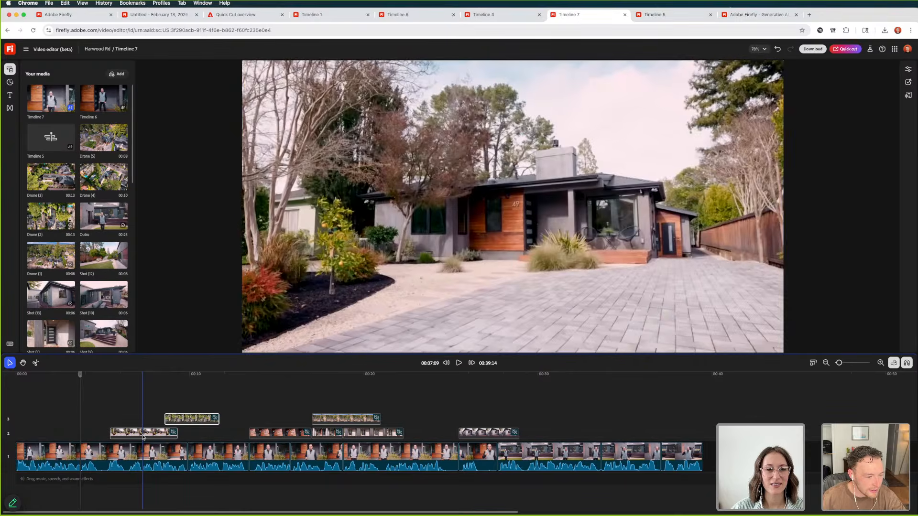
drag(141, 435, 74, 436)
click(38, 376)
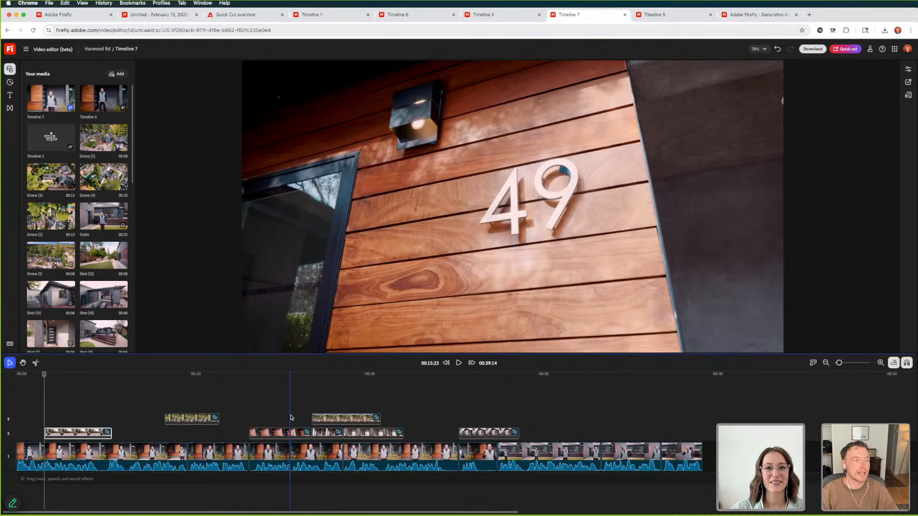
click(300, 420)
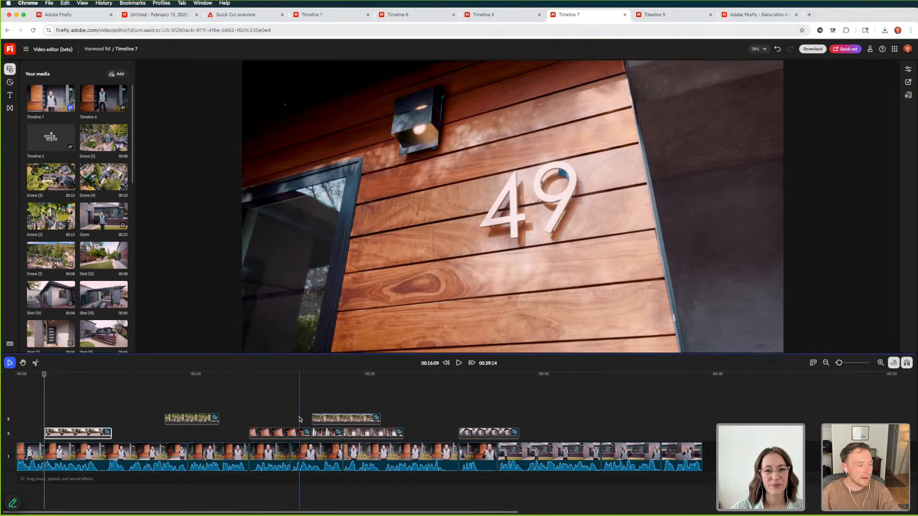
drag(300, 420, 435, 424)
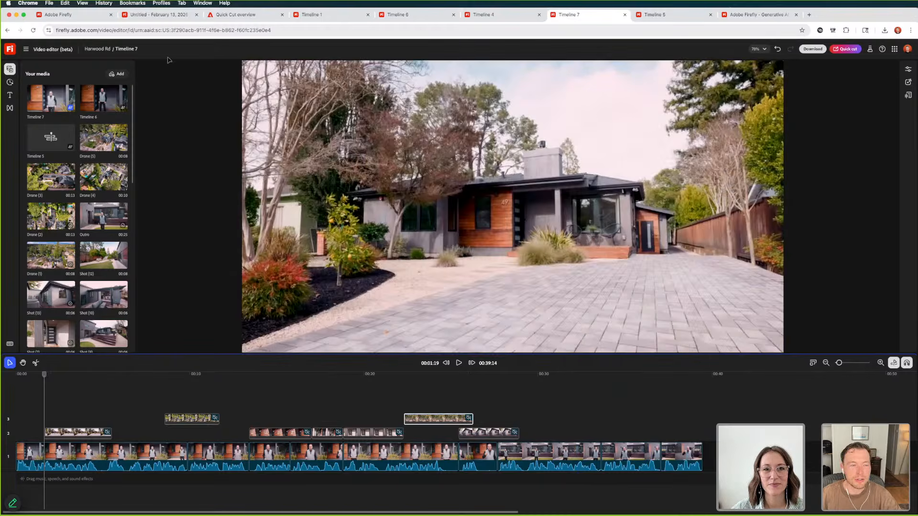
Switch to the February 13, 2026 board and look over its groups of real-estate images
click(157, 16)
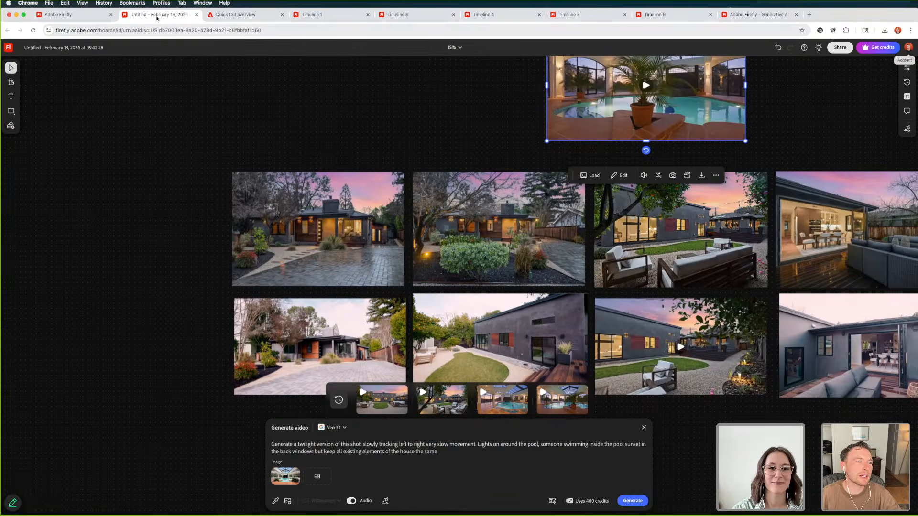
scroll(415, 113, up, 3)
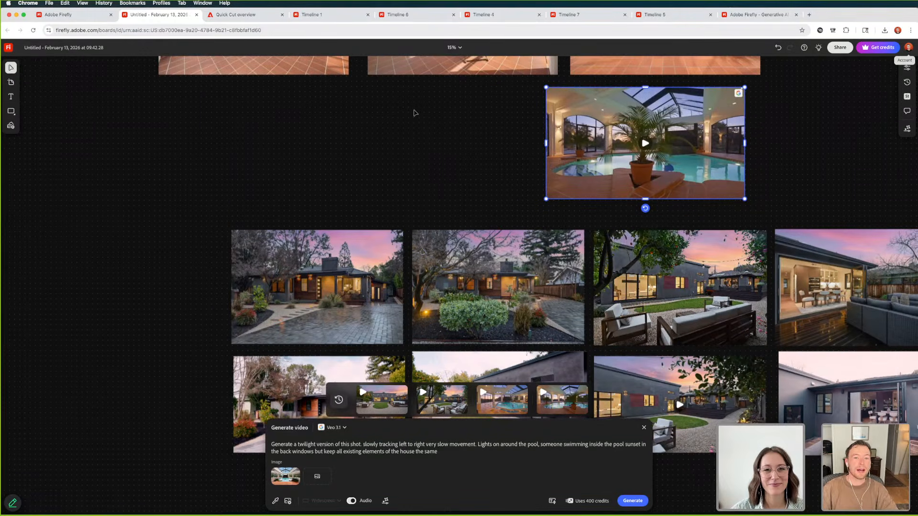
scroll(415, 113, down, 3)
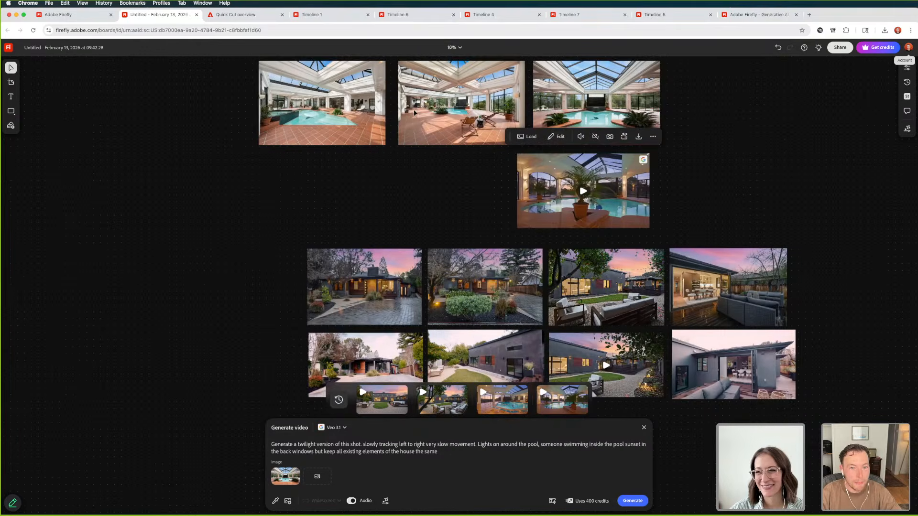
scroll(415, 113, down, 3)
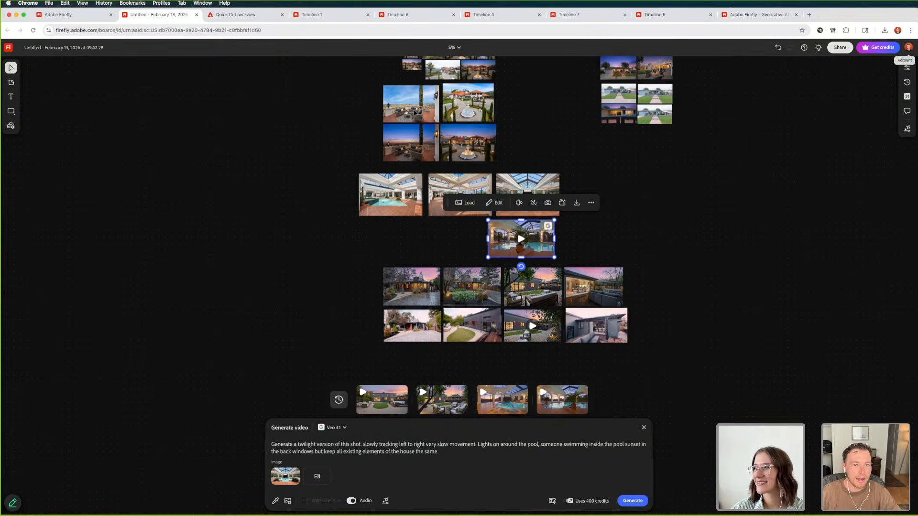
scroll(327, 127, up, 3)
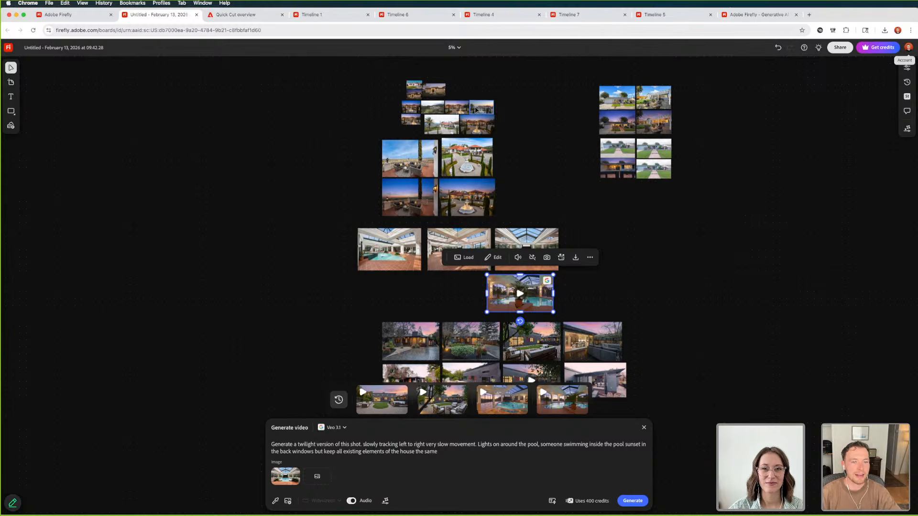
Find the terrace and fountain courtyard photos with their twilight versions on the board and examine them closely
key(super+equal)
scroll(476, 109, up, 3)
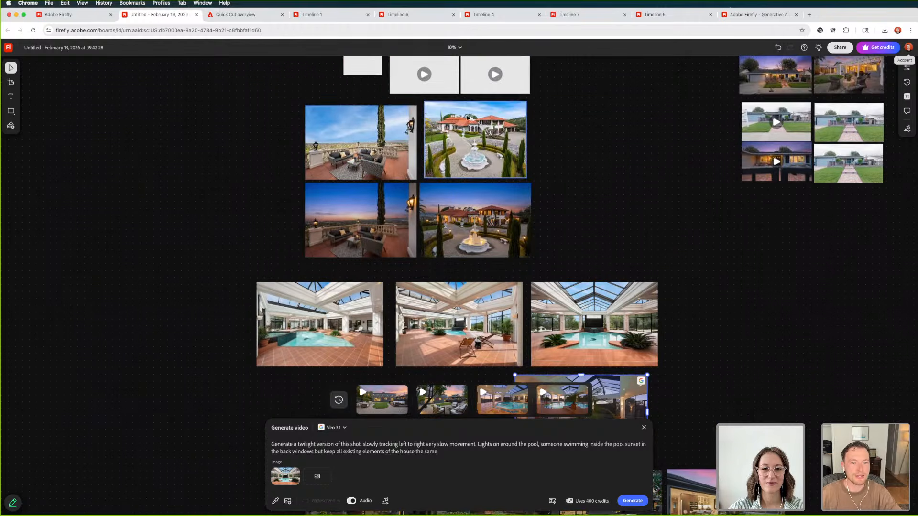
key(super+equal)
scroll(455, 168, up, 5)
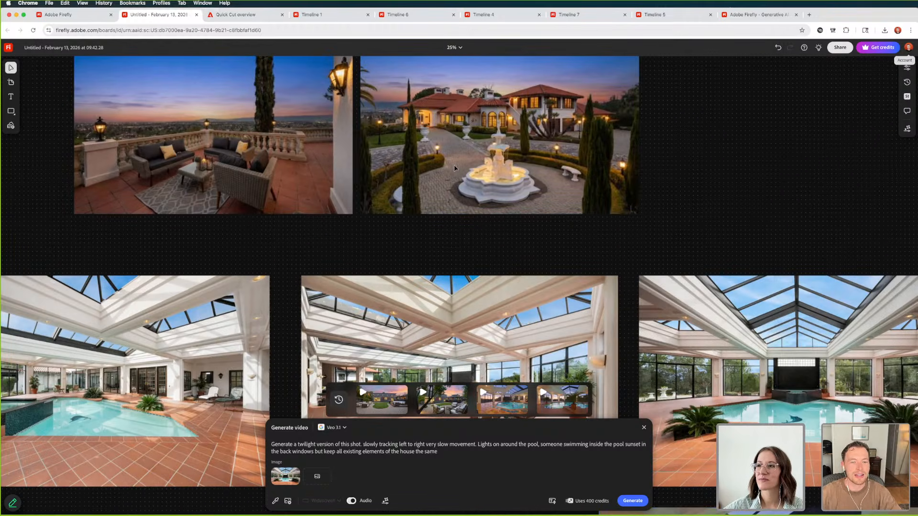
click(448, 166)
scroll(446, 168, up, 3)
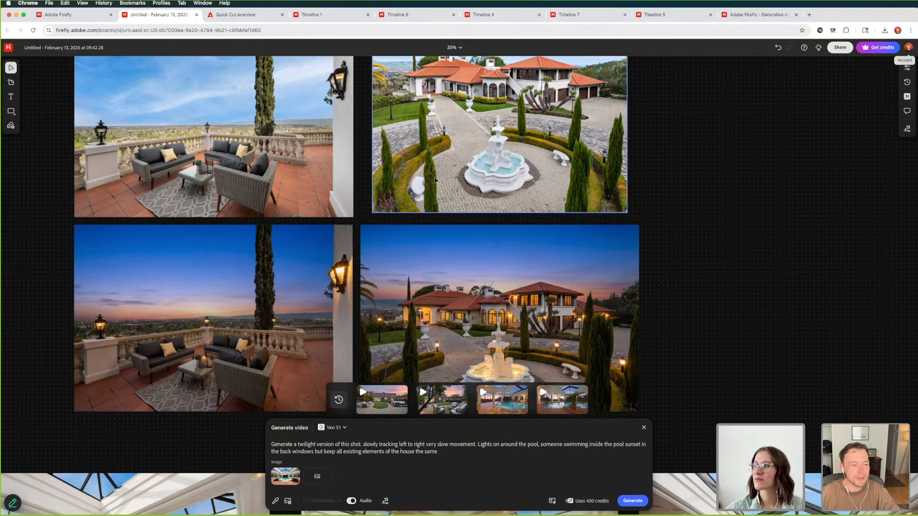
scroll(701, 248, left, 3)
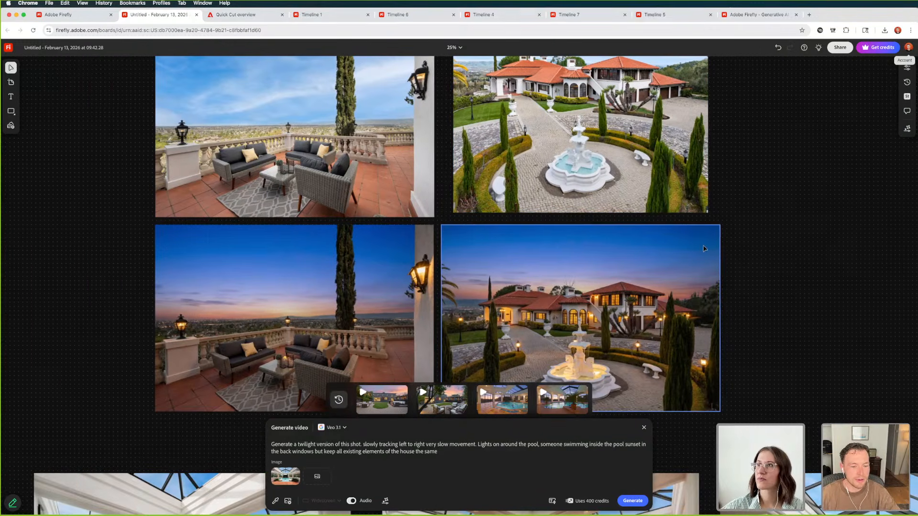
Close the video generation prompt and compare the daylight terrace photo with its twilight version
mouse_move(375, 395)
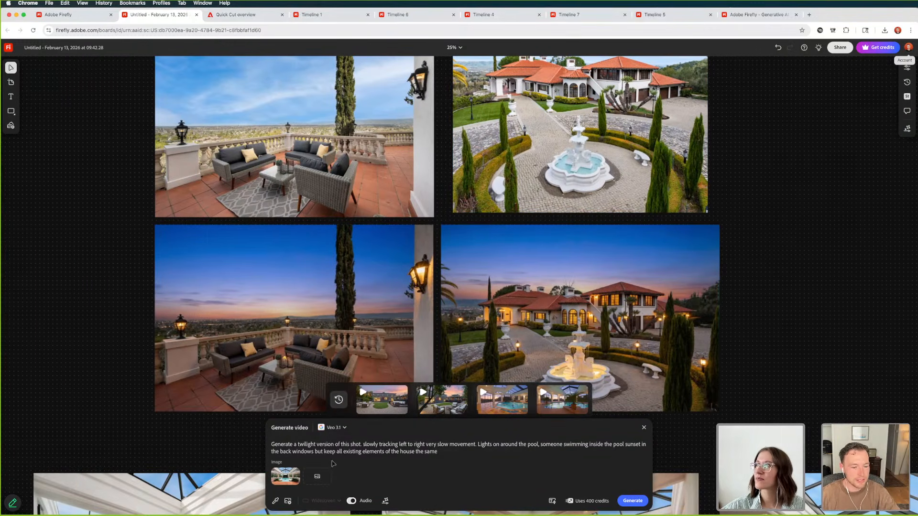
click(223, 357)
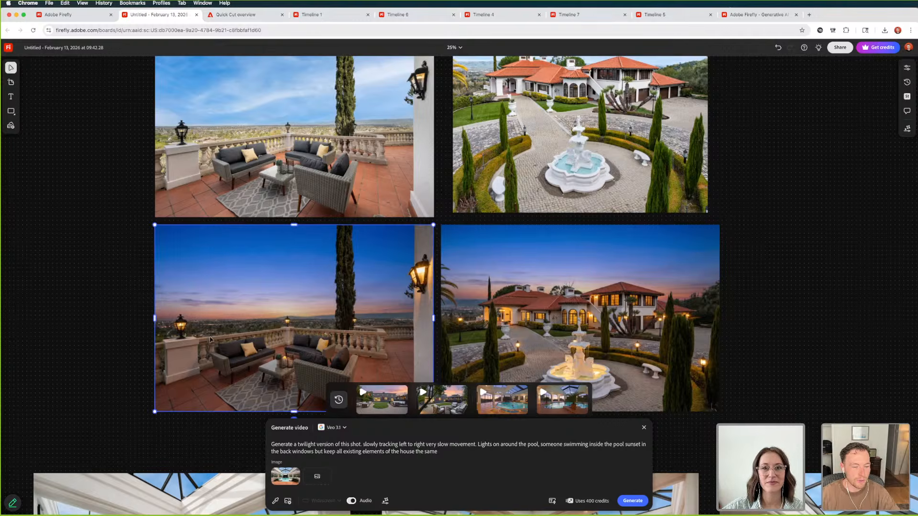
click(643, 428)
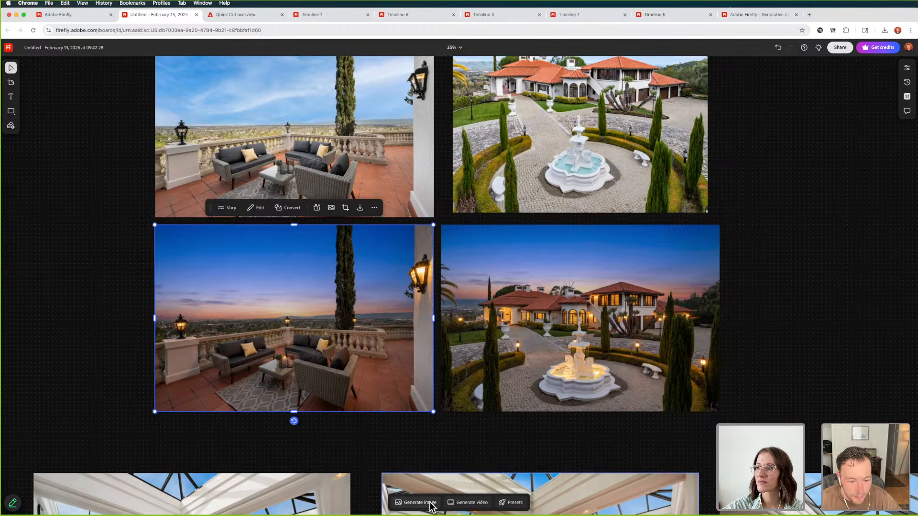
click(191, 182)
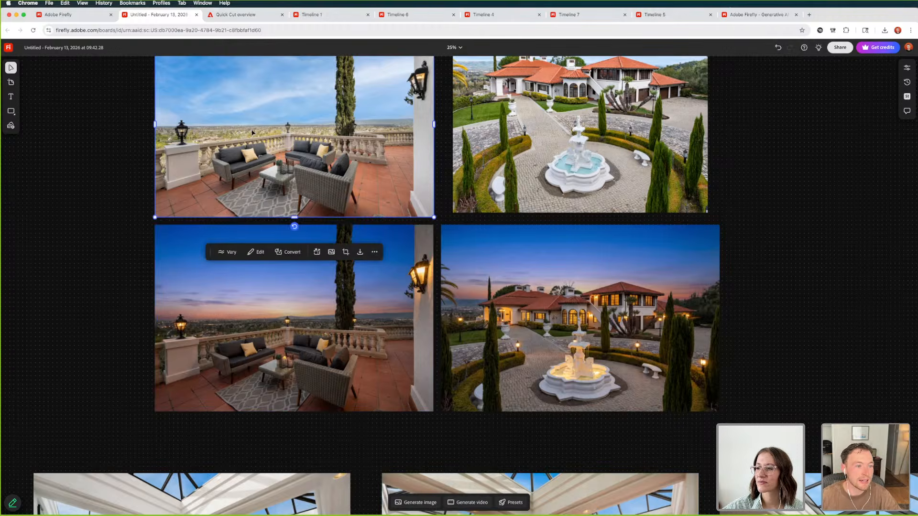
scroll(98, 148, up, 2)
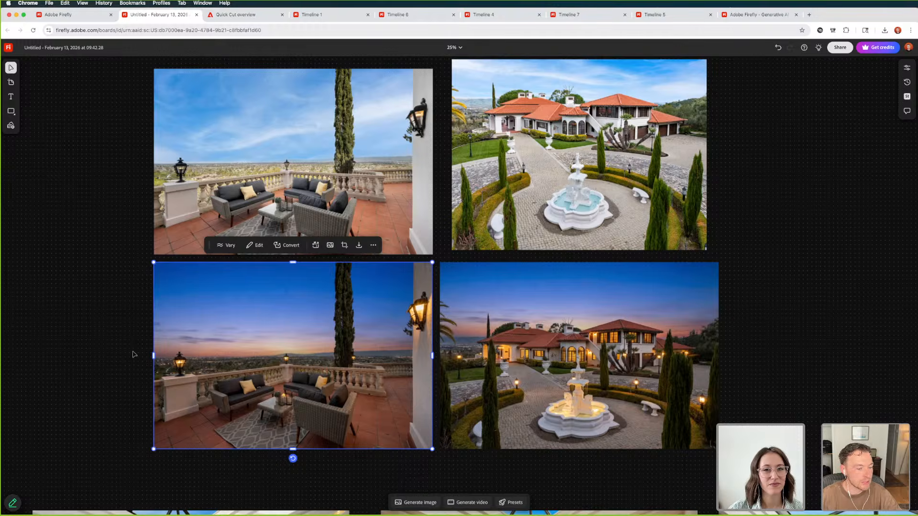
scroll(135, 355, down, 1)
scroll(135, 355, right, 1)
scroll(108, 344, up, 1)
scroll(107, 345, left, 1)
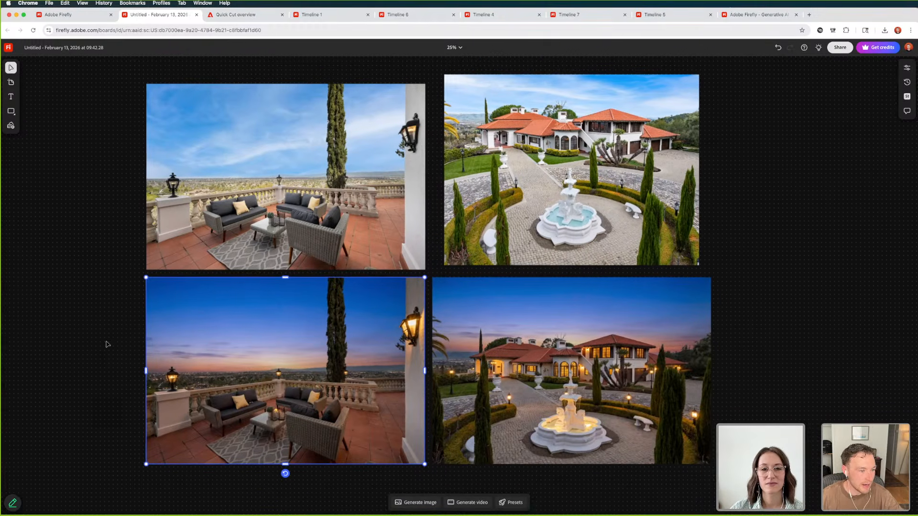
scroll(108, 344, left, 1)
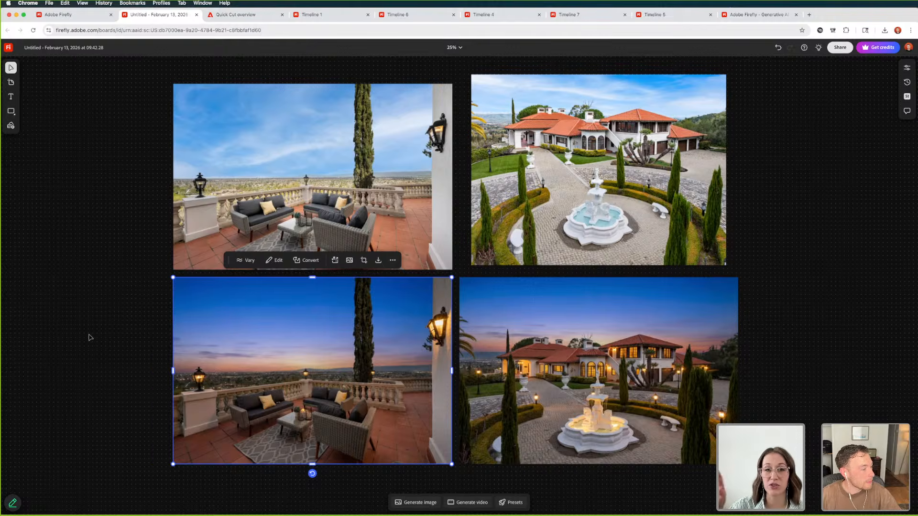
Compare the daylight terrace and fountain courtyard images in turn with their twilight versions
click(239, 199)
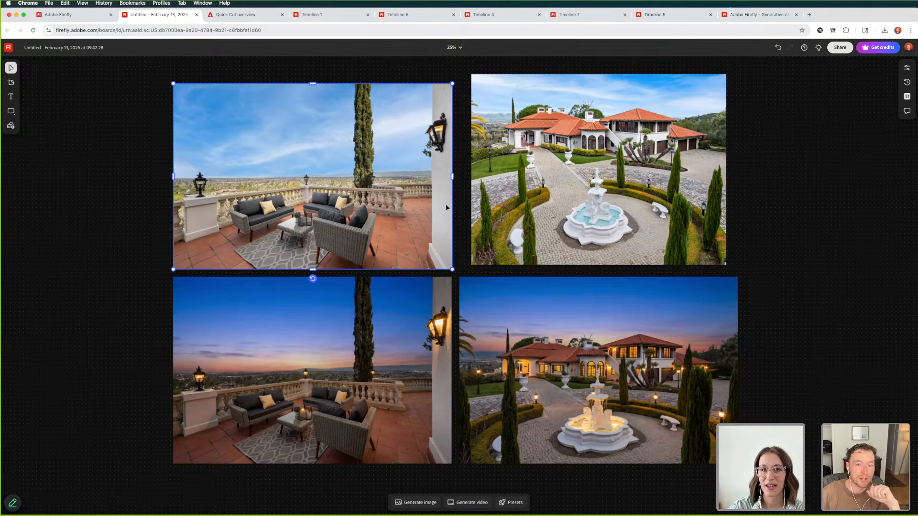
scroll(579, 175, down, 1)
scroll(580, 175, up, 1)
click(580, 177)
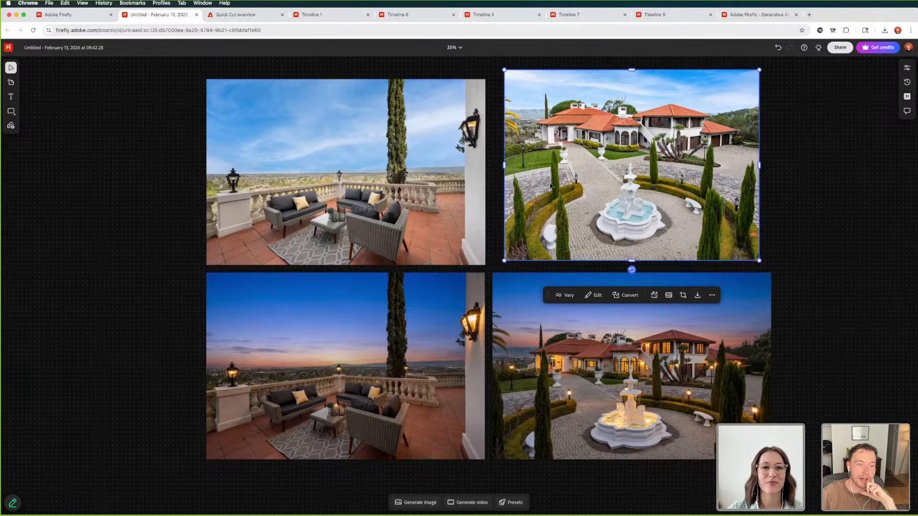
click(339, 181)
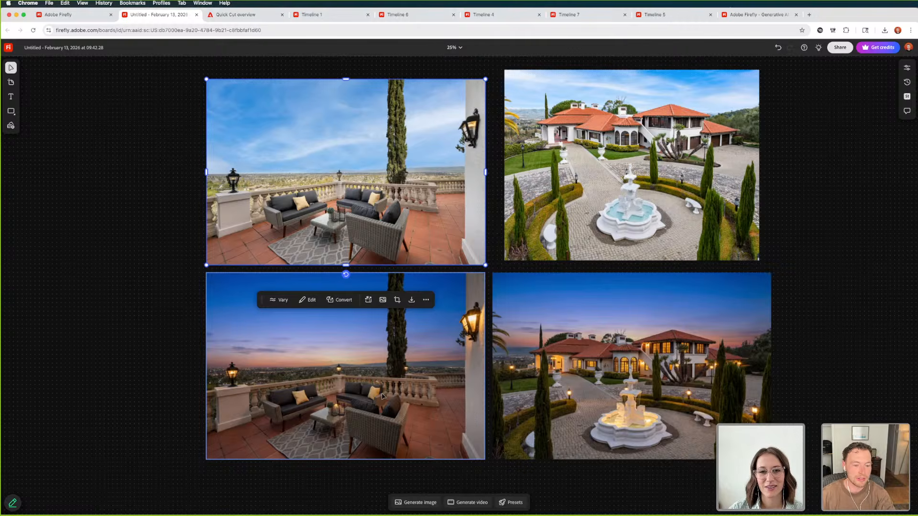
click(366, 391)
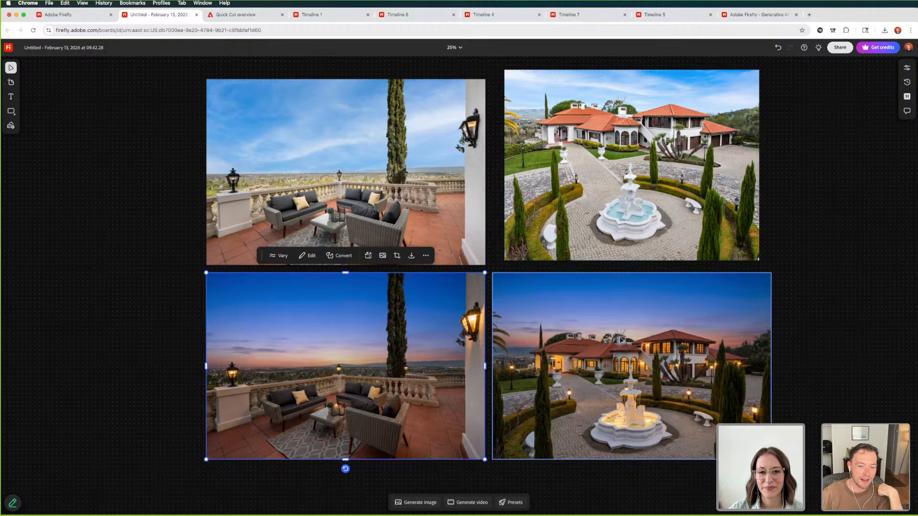
click(616, 353)
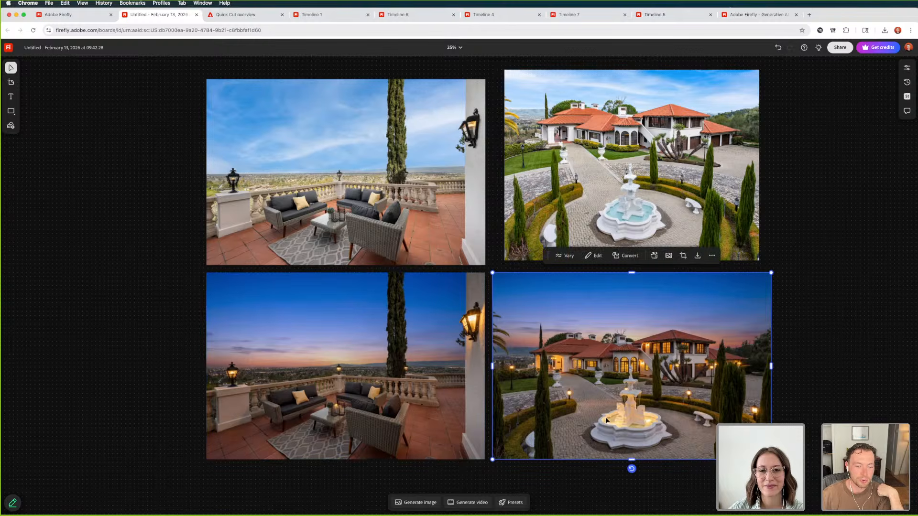
Find the daylight drone video with the palm tree and villa driveway on the board and play it enlarged
scroll(632, 370, down, 1)
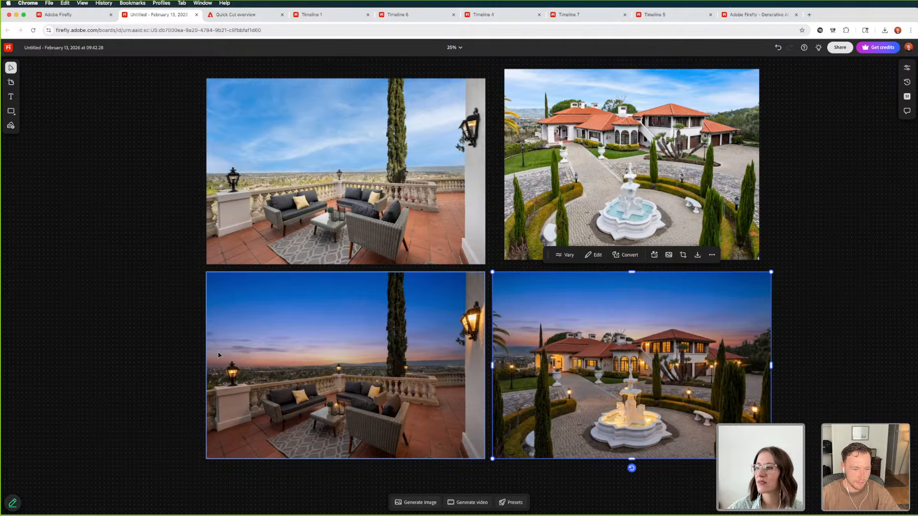
click(165, 345)
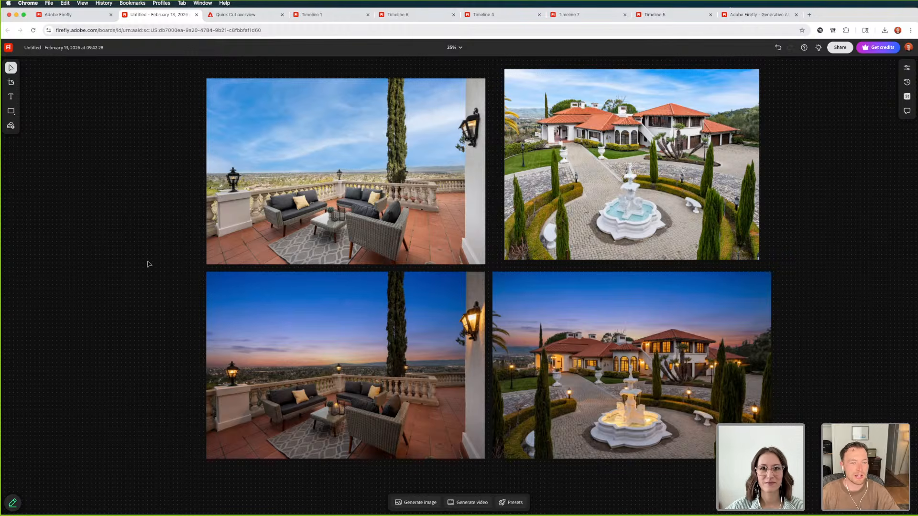
key(super+minus)
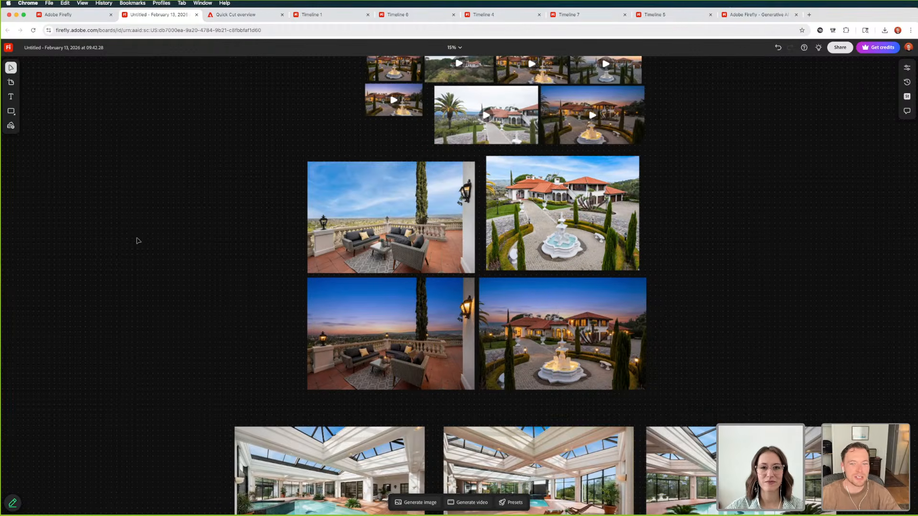
scroll(264, 211, up, 1)
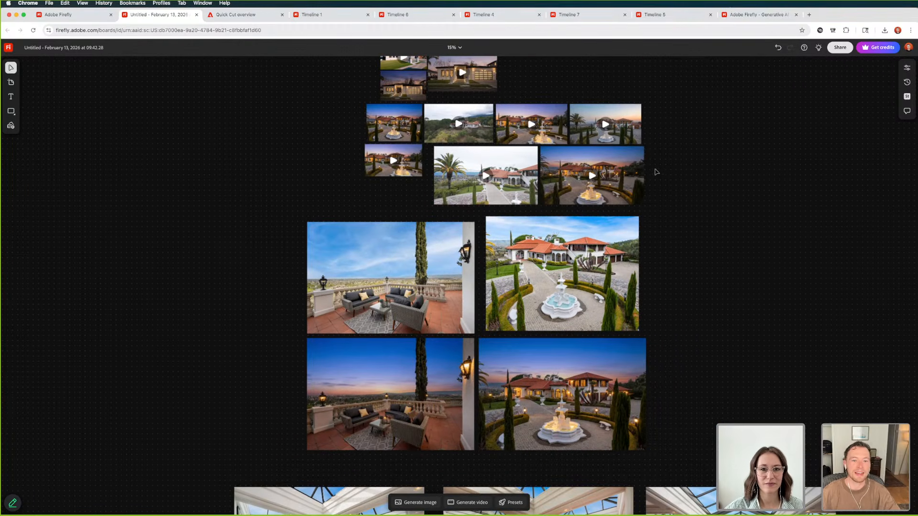
scroll(668, 174, up, 1)
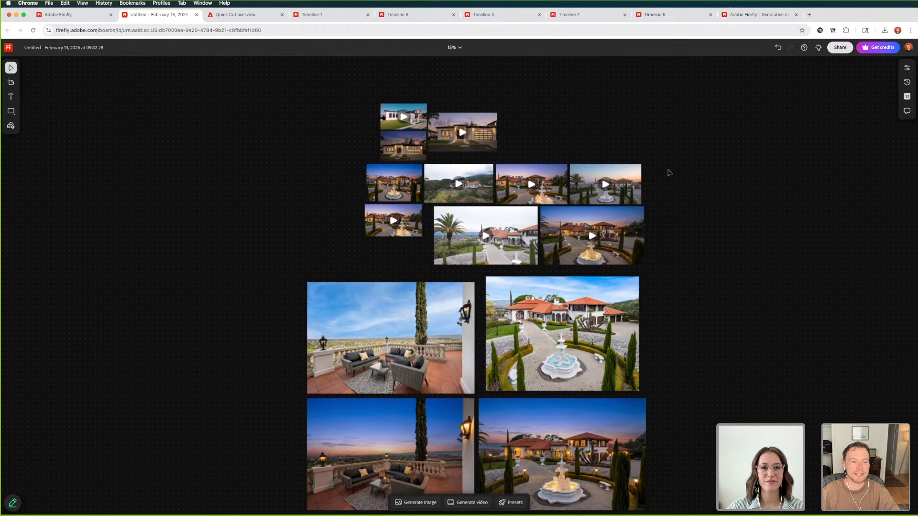
click(477, 246)
key(super+equal)
key(super+equal)
key(super+equal)
key(super+equal)
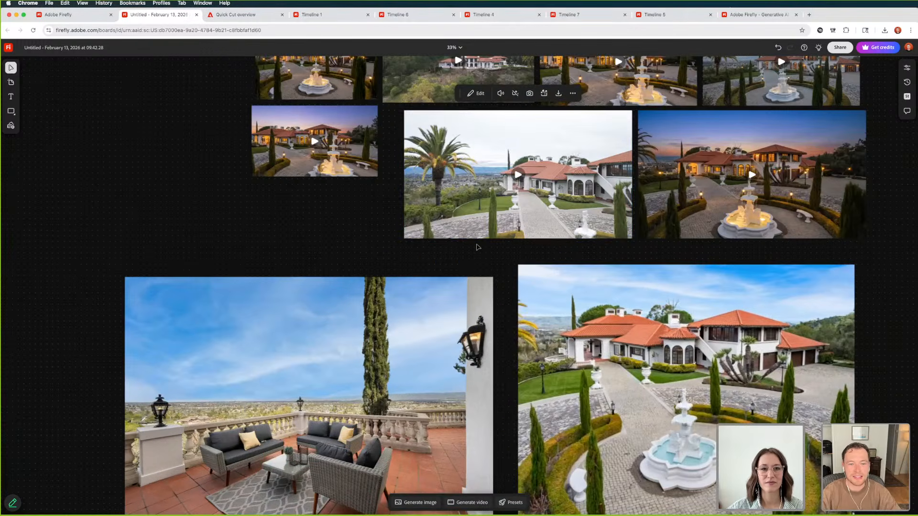
scroll(478, 246, up, 5)
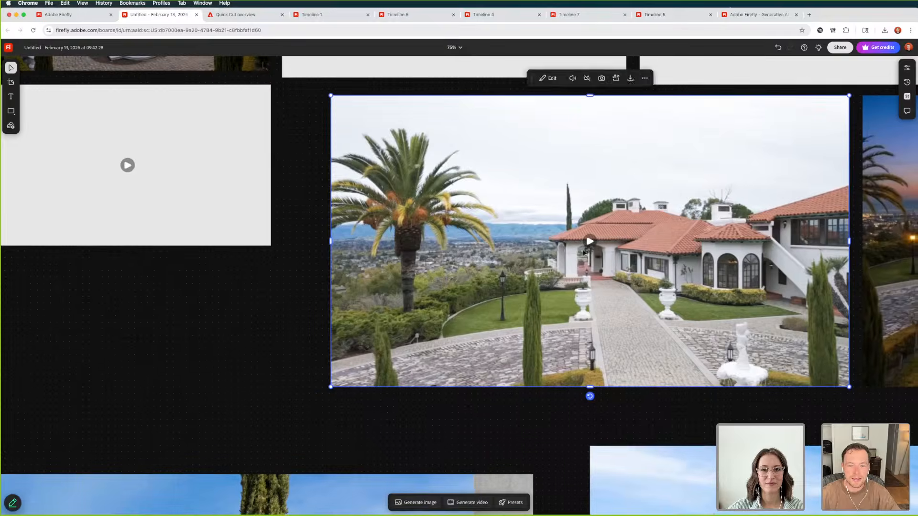
click(587, 244)
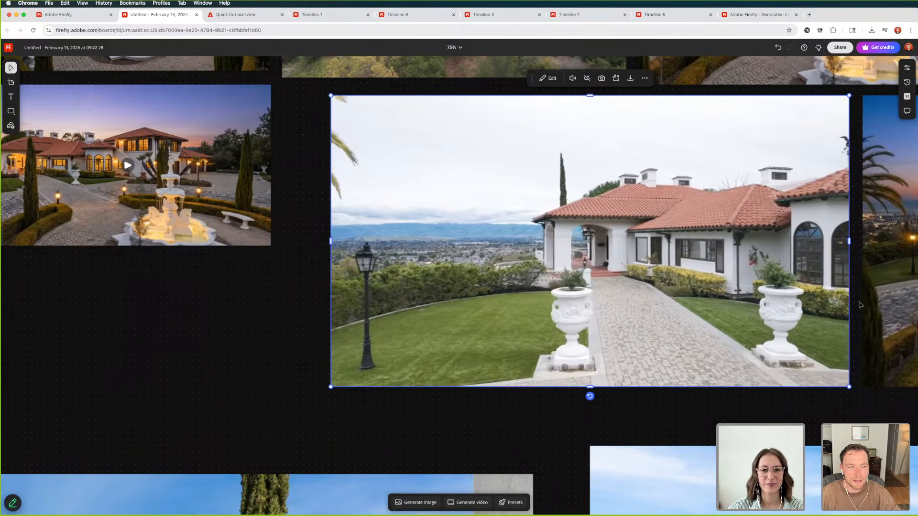
click(582, 245)
Open video generation with the daylight fountain courtyard photo selected and clear the old reference image and prompt
scroll(582, 245, down, 6)
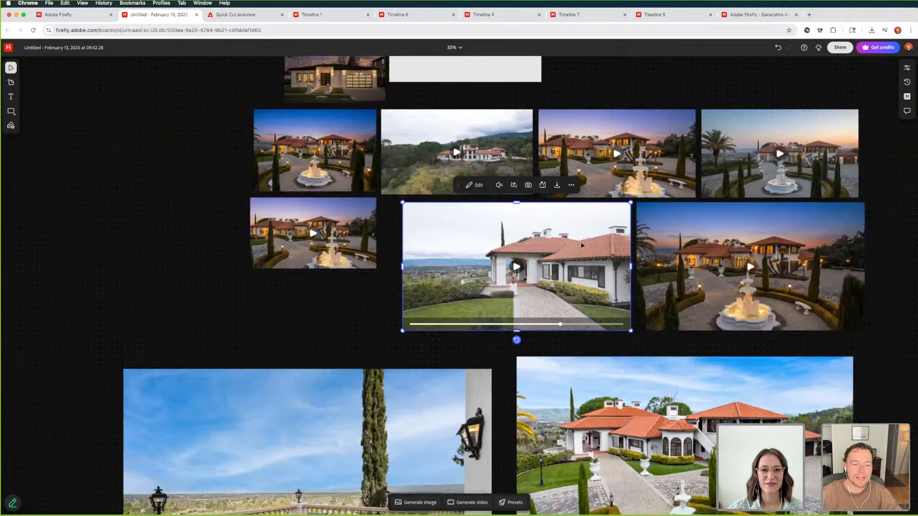
scroll(454, 265, down, 5)
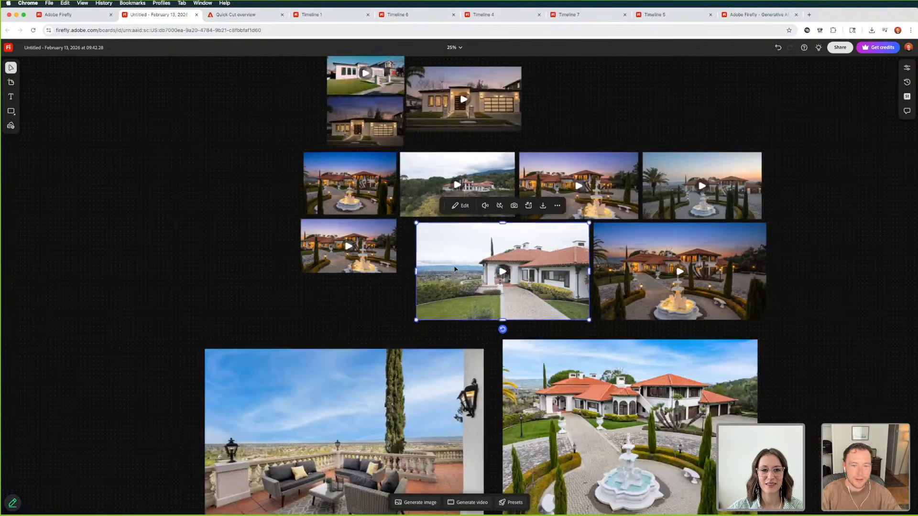
scroll(462, 275, down, 3)
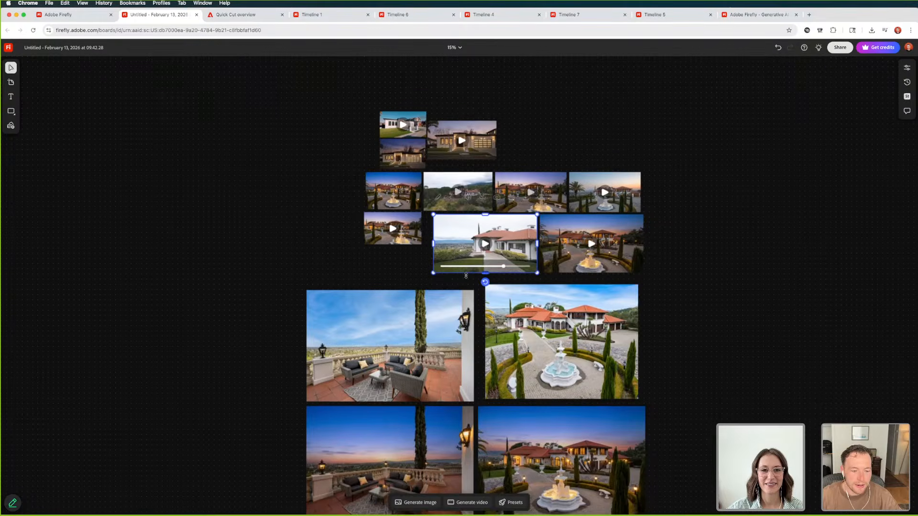
click(529, 316)
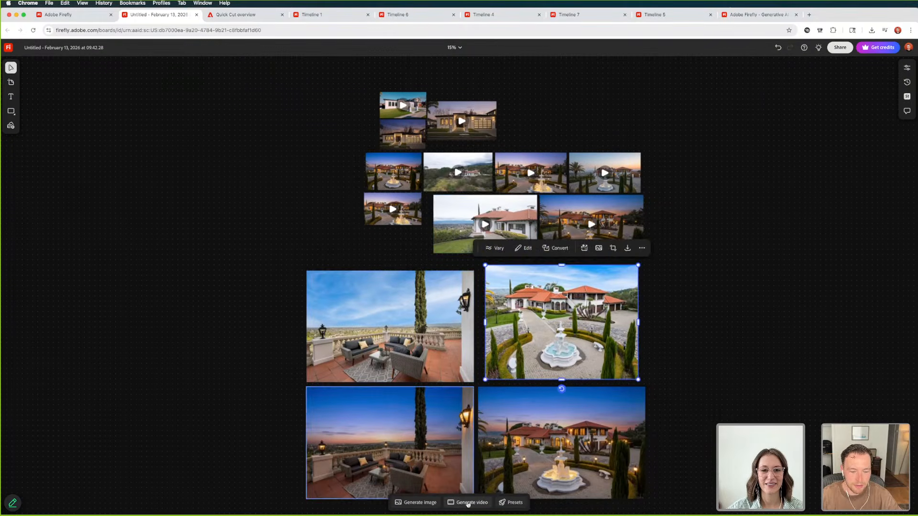
click(462, 502)
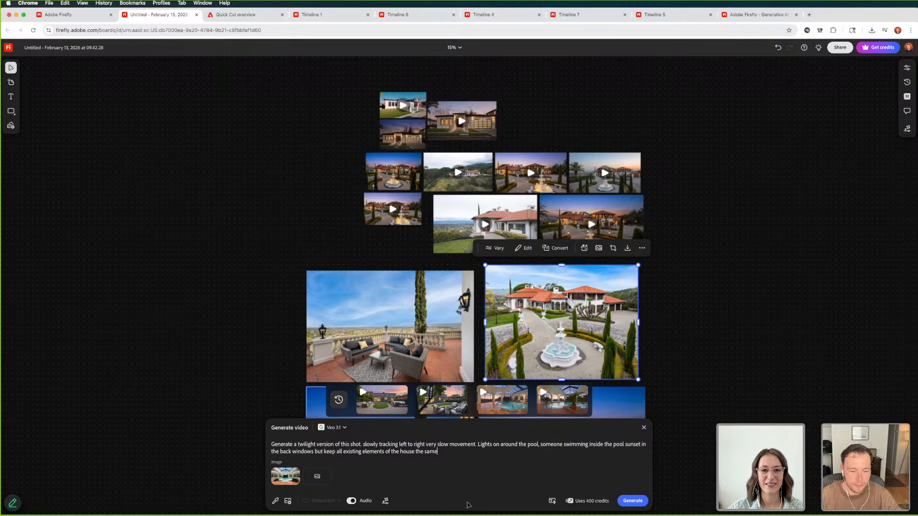
click(300, 469)
drag(438, 453, 270, 444)
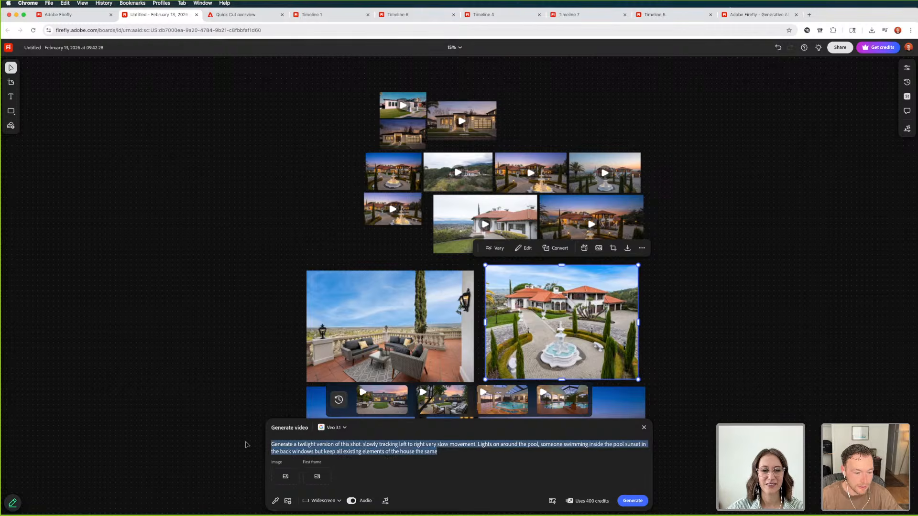
key(BackSpace)
Copy the twilight prompt with the slow tracking-in movement from the TextEdit notes and paste it as the Firefly video prompt
key(super+Tab)
key(super+Tab)
key(super+Tab)
key(super+Tab)
key(super+Tab)
key(super+Tab)
key(super+Tab)
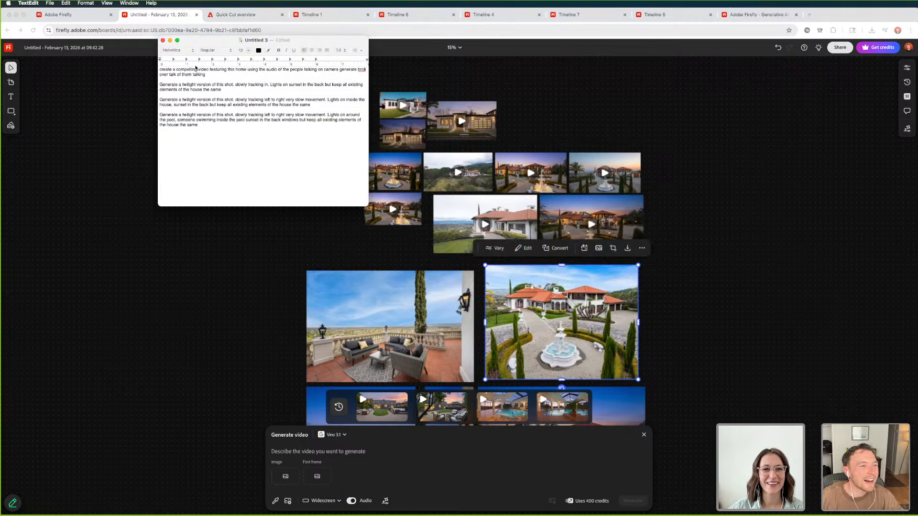
drag(208, 74, 160, 70)
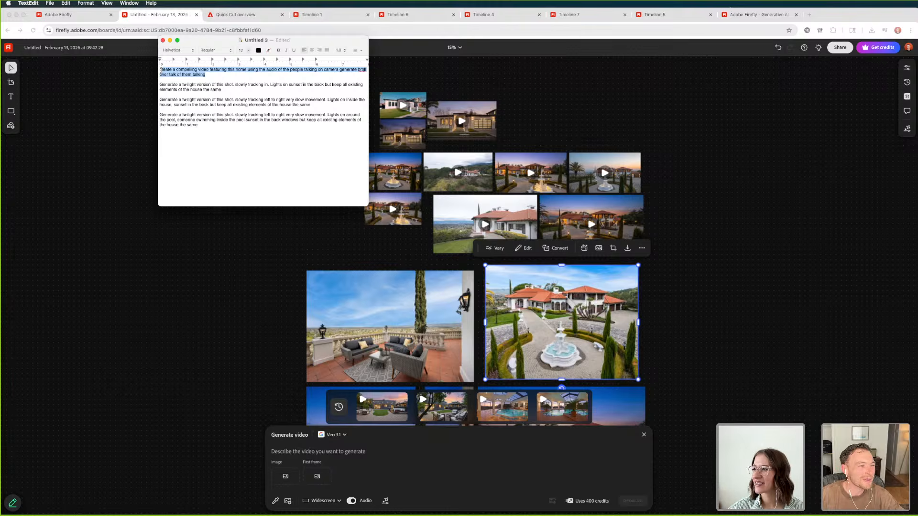
drag(219, 75, 135, 67)
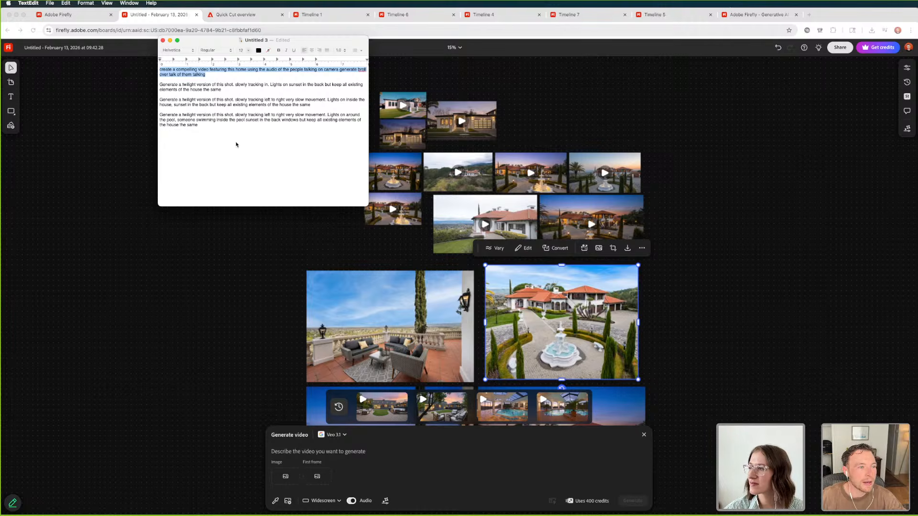
click(229, 91)
drag(229, 91, 157, 86)
key(super+c)
click(303, 453)
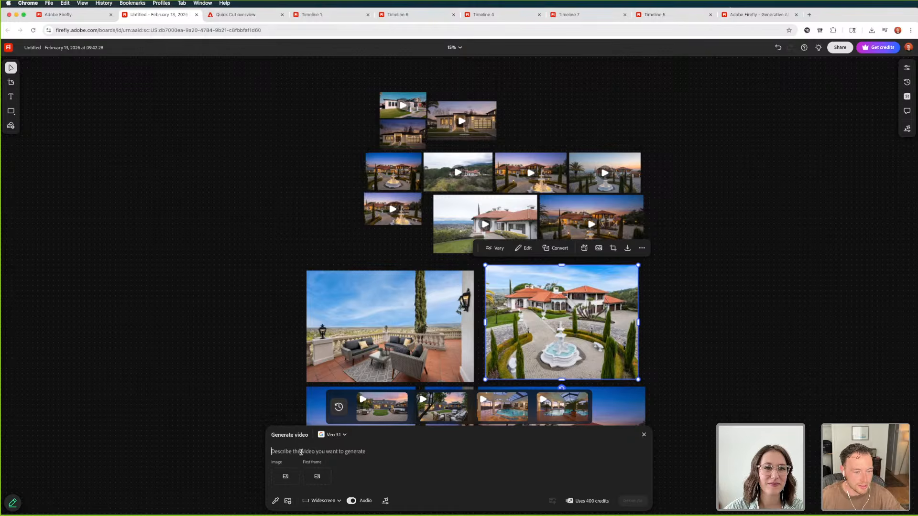
key(super+v)
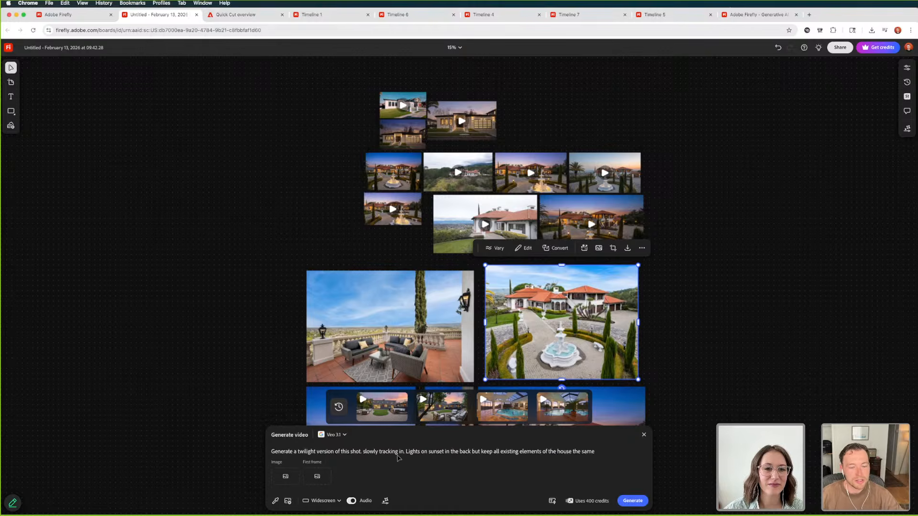
Insert "in the house" after "Lights on" in the video prompt
click(428, 452)
text(in the house)
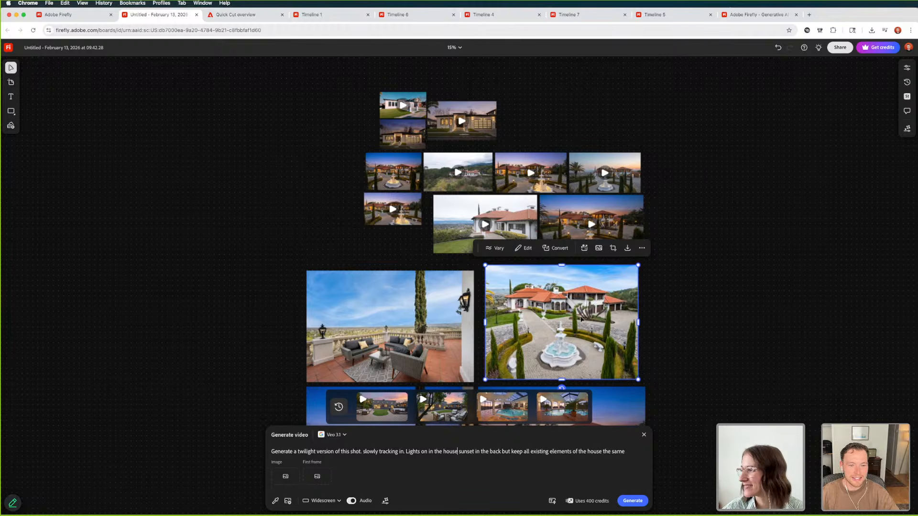
Take a snapshot of the daylight drone video's opening frame, placing it enlarged beside the daylight fountain courtyard photo
scroll(548, 255, down, 5)
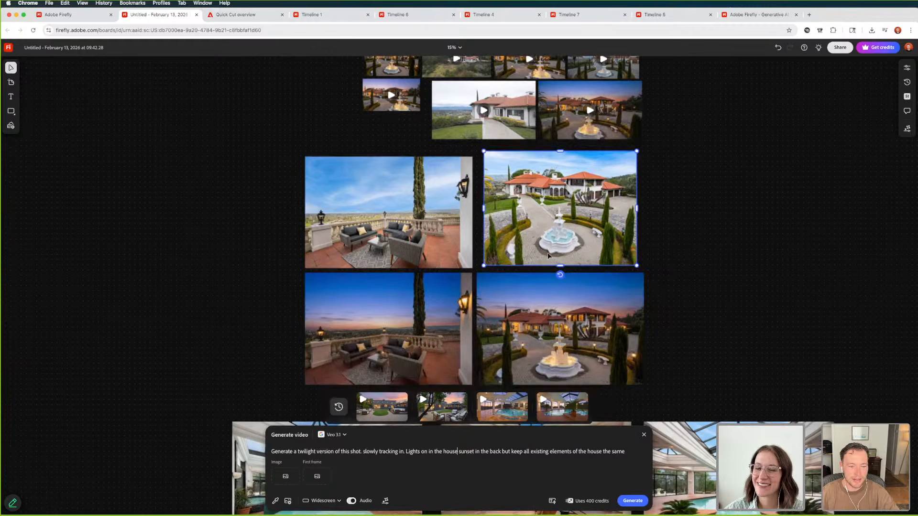
click(525, 342)
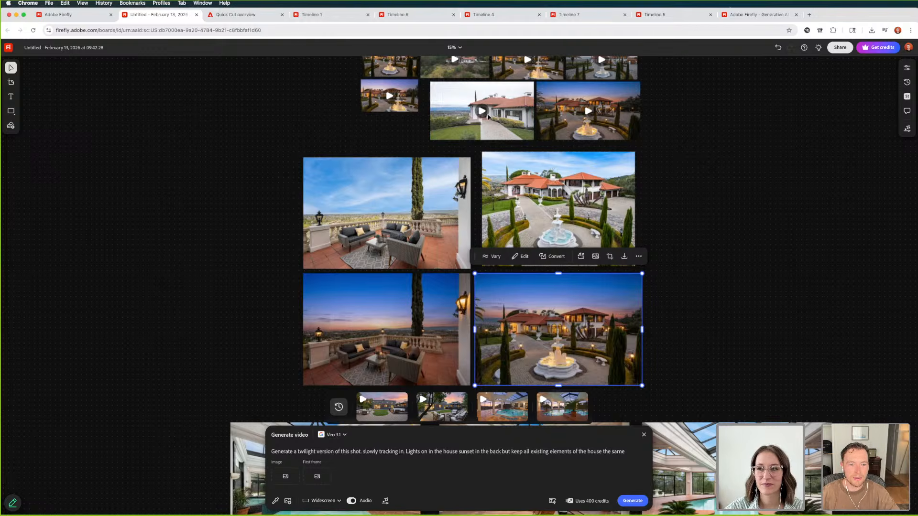
click(512, 127)
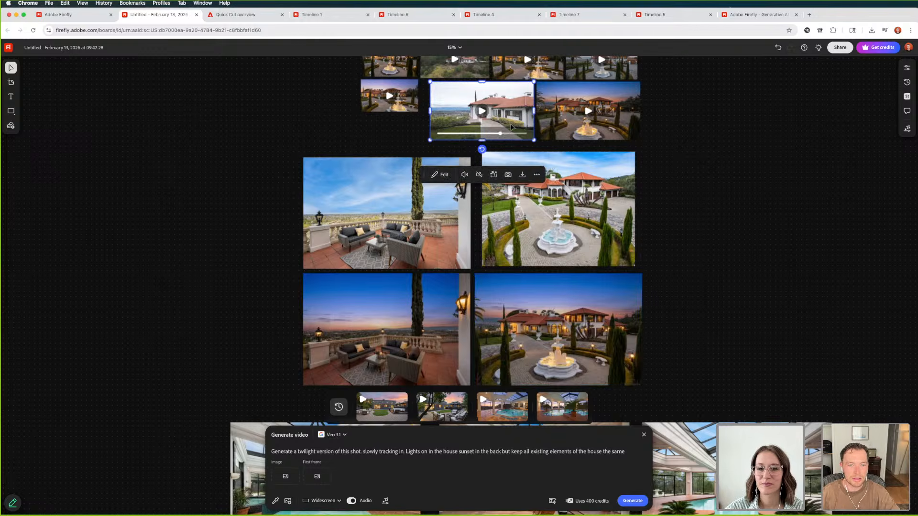
click(476, 136)
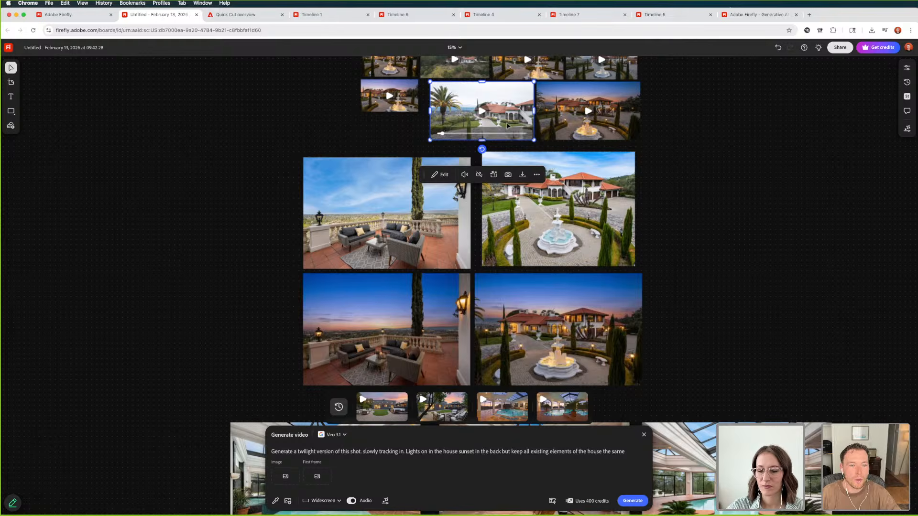
click(508, 176)
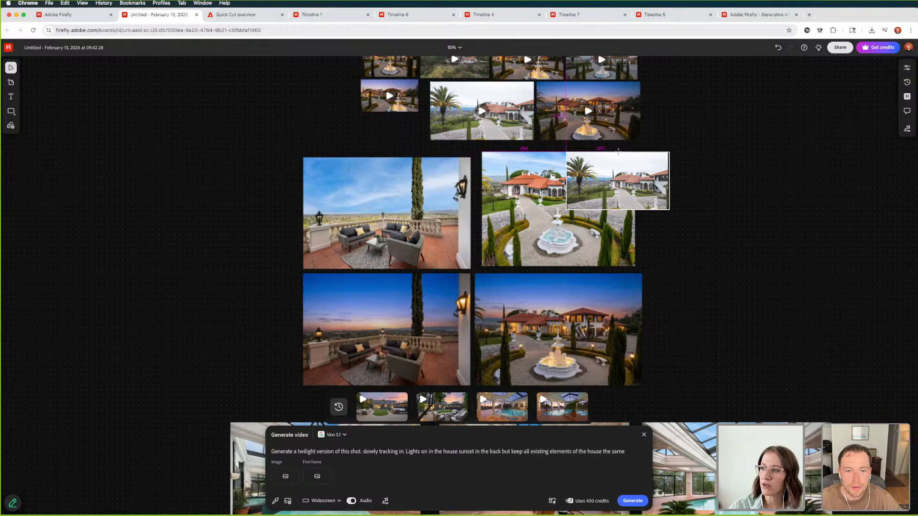
click(659, 168)
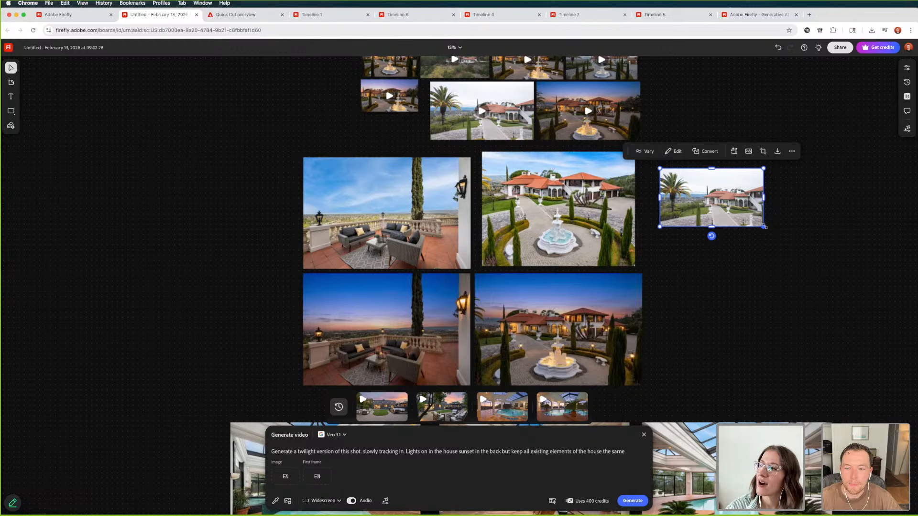
drag(764, 227, 787, 259)
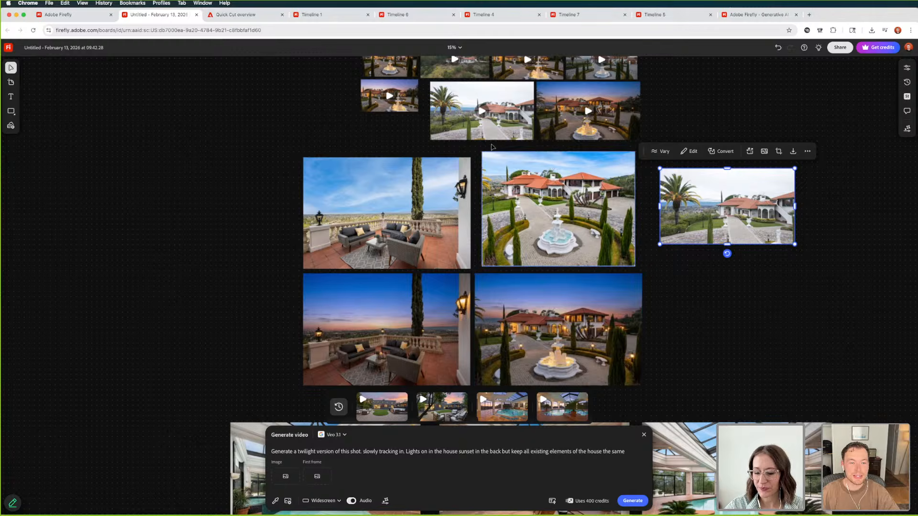
key(super+Tab)
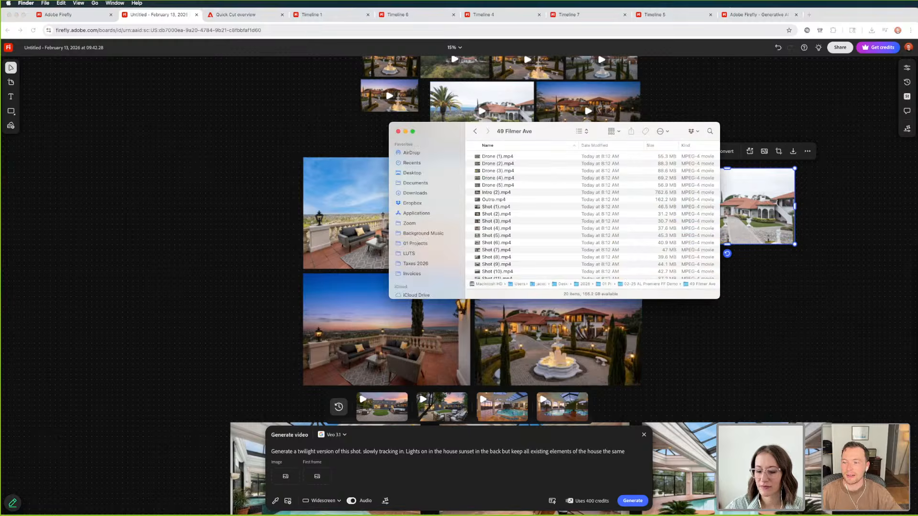
click(475, 131)
click(497, 200)
double_click(497, 201)
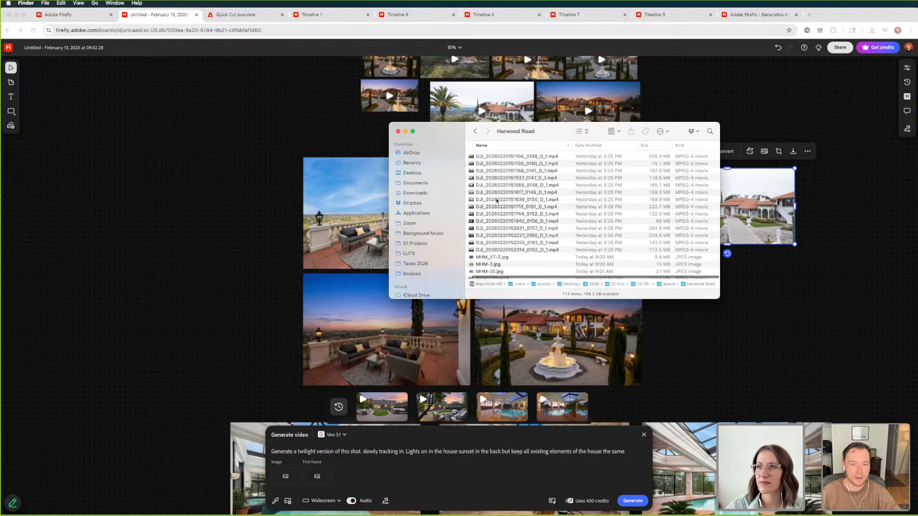
click(501, 181)
key(space)
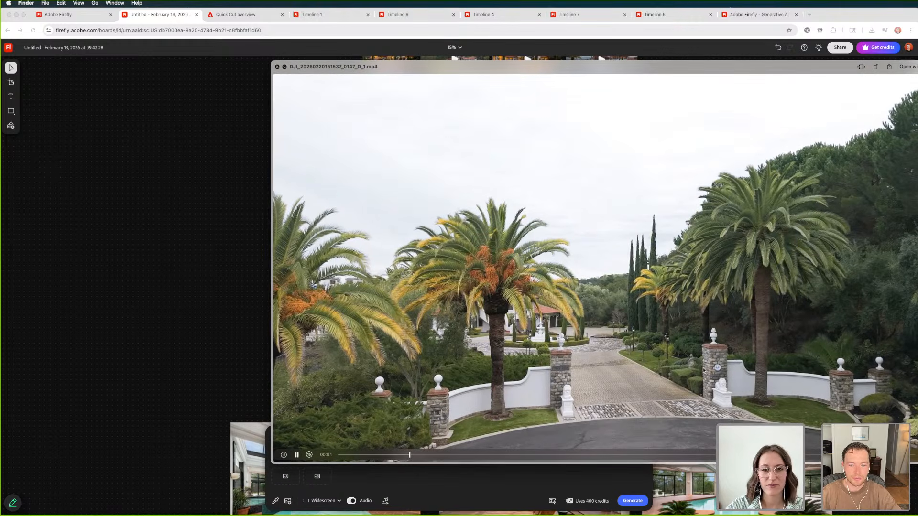
key(space)
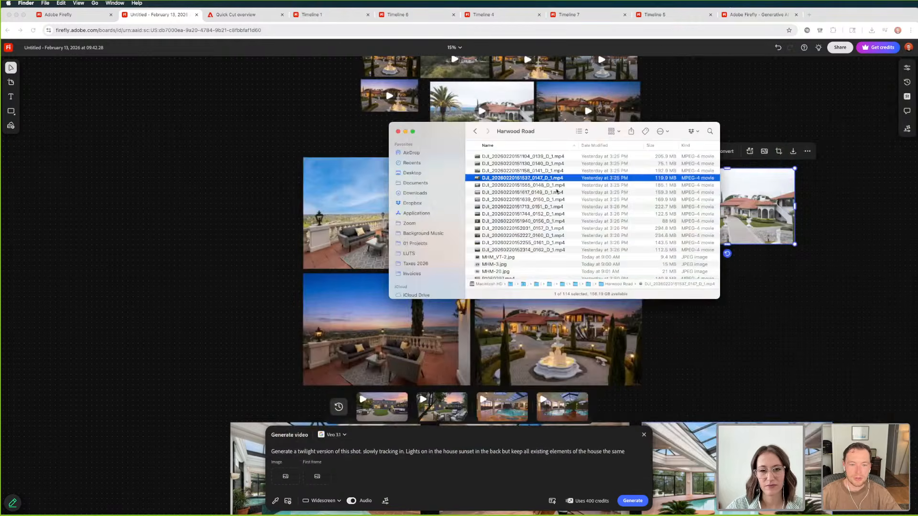
Try adding MHM_VT-2.jpg from the Harwood Road folder to the board, then delete the added image
scroll(501, 201, down, 2)
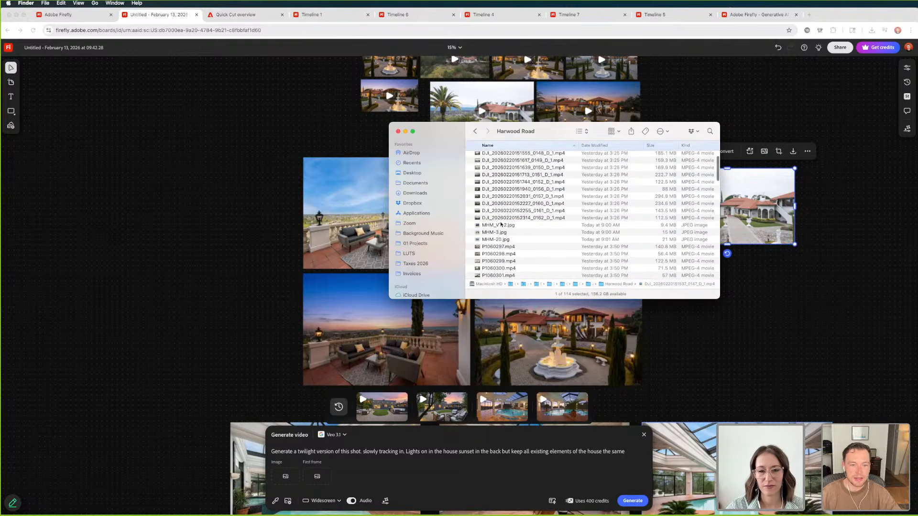
click(501, 225)
key(space)
key(space)
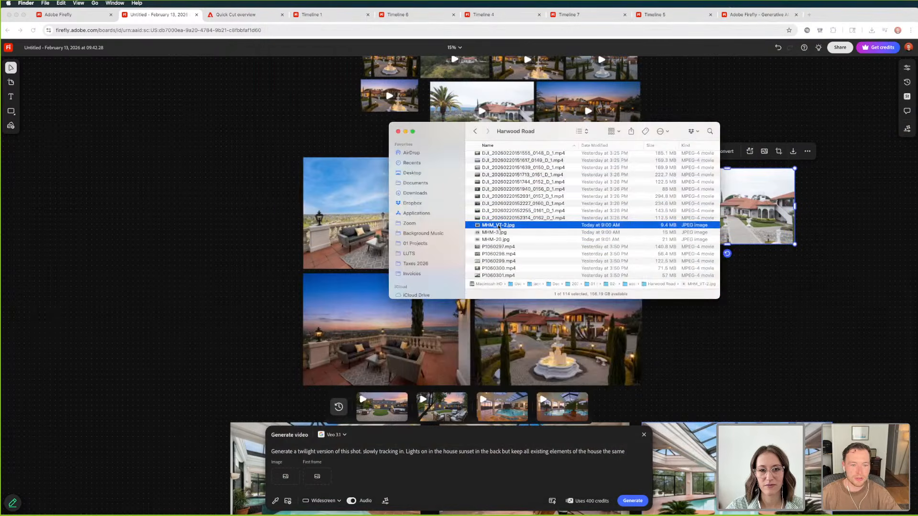
drag(500, 225, 174, 177)
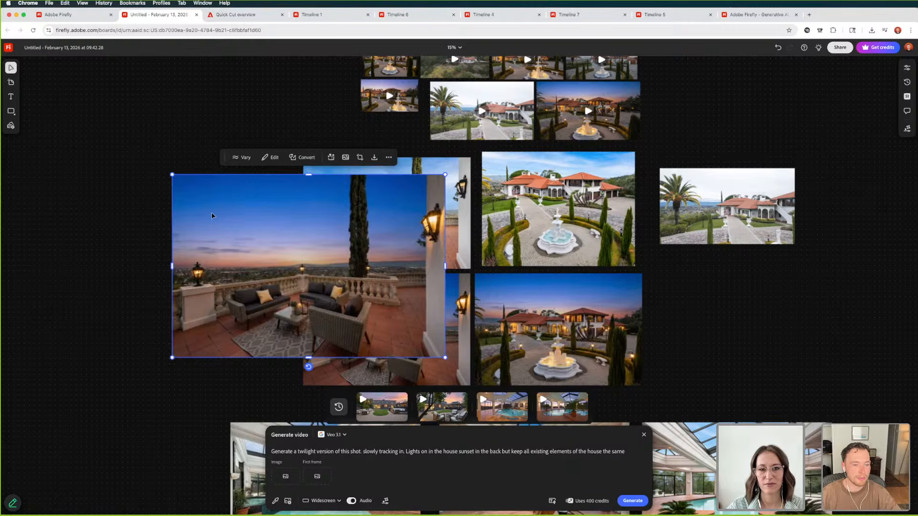
key(Delete)
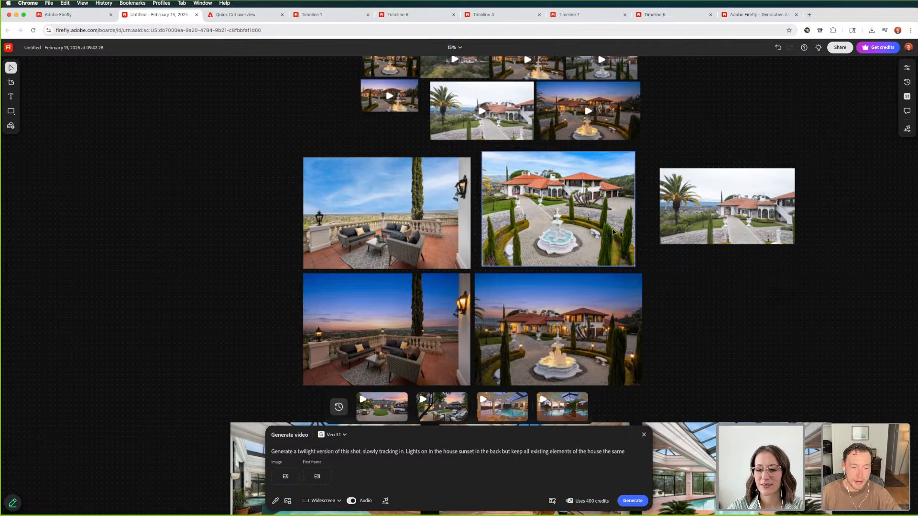
Set the twilight fountain courtyard photo and the daylight drone snapshot as reference images, and generate the video with Veo 3.1
click(563, 300)
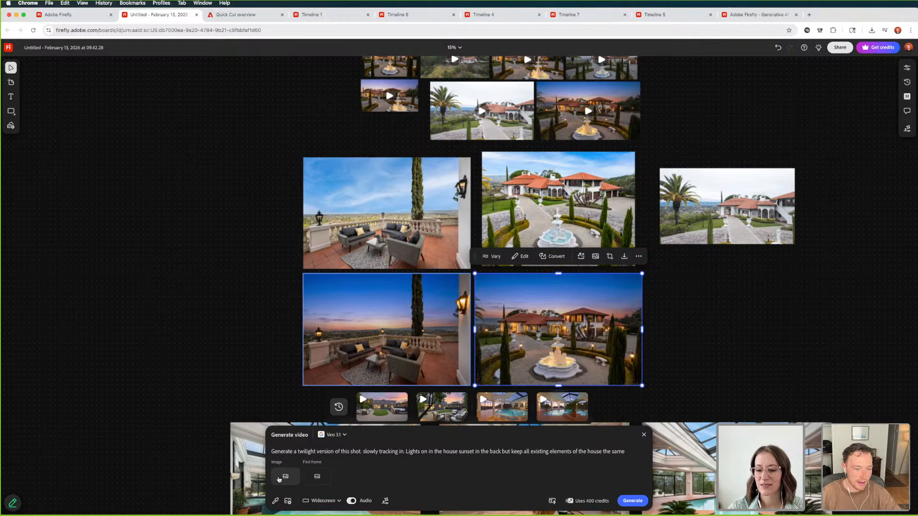
click(285, 478)
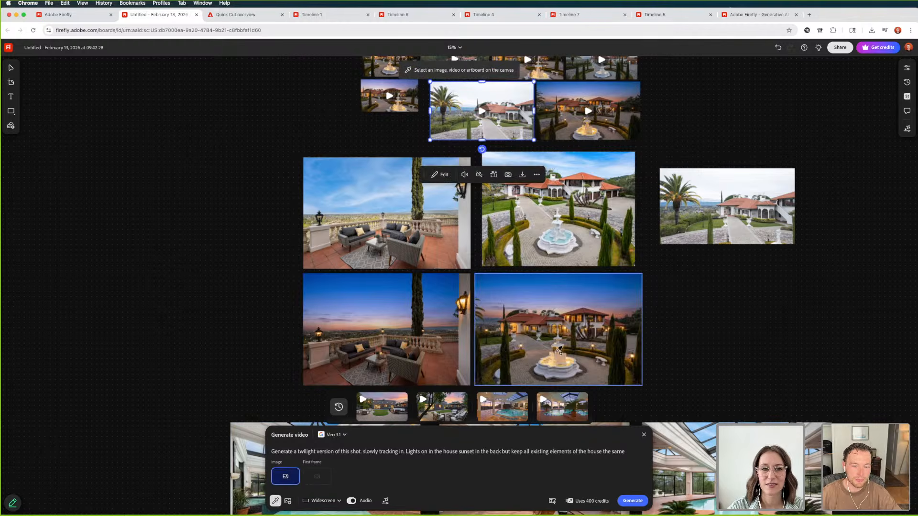
click(550, 328)
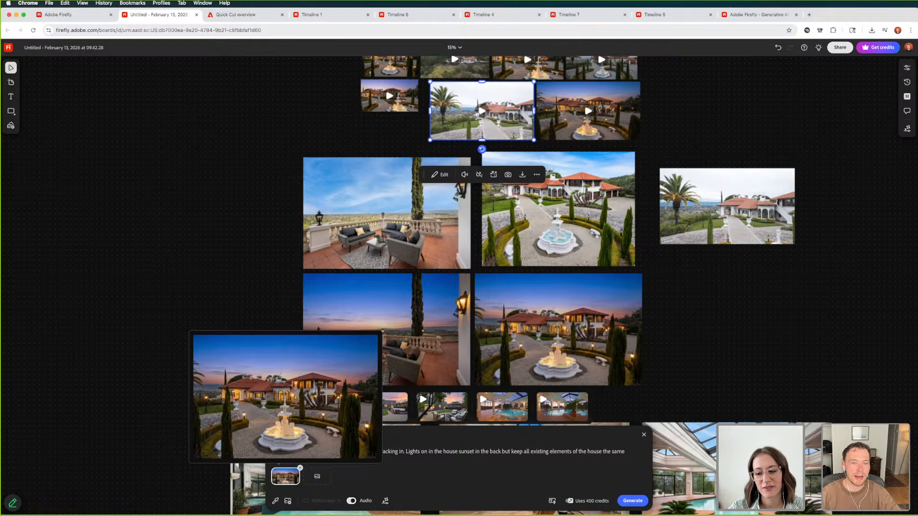
click(317, 476)
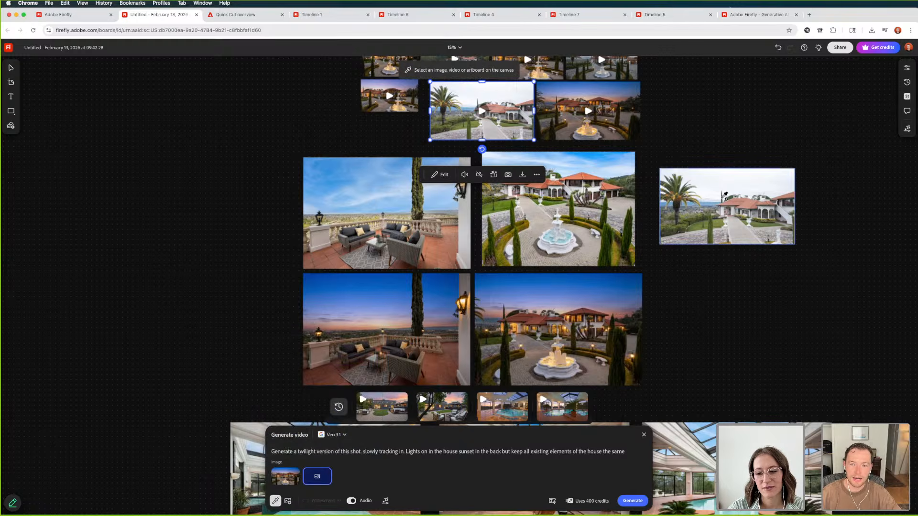
click(724, 196)
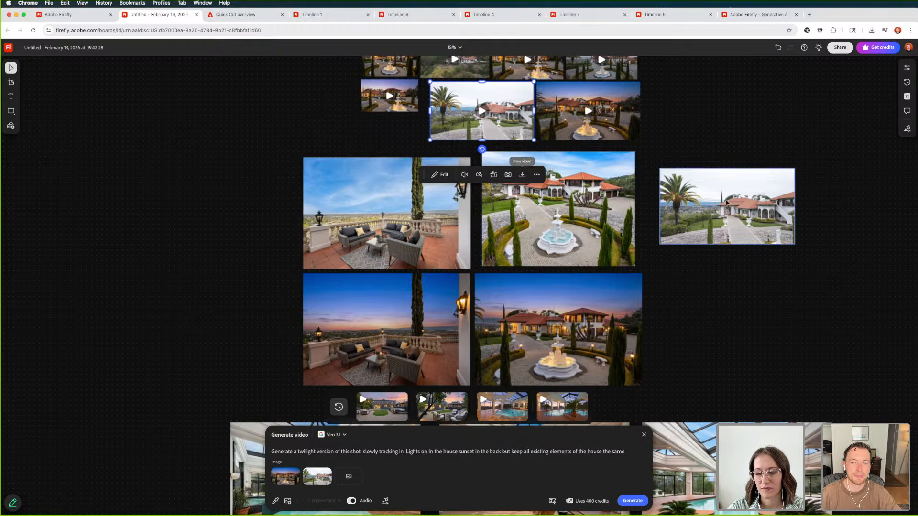
click(629, 504)
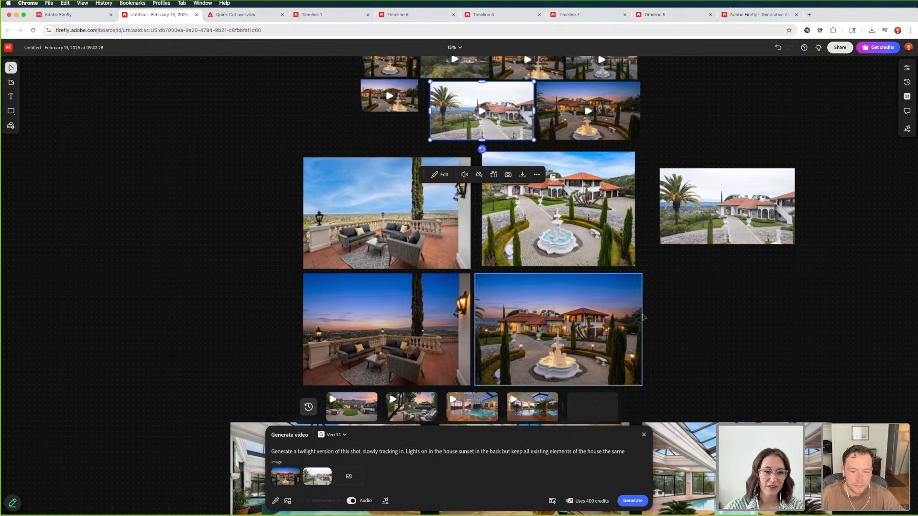
Look over the board's courtyard and indoor pool photos, and examine the existing twilight fountain courtyard video up close
scroll(645, 311, down, 5)
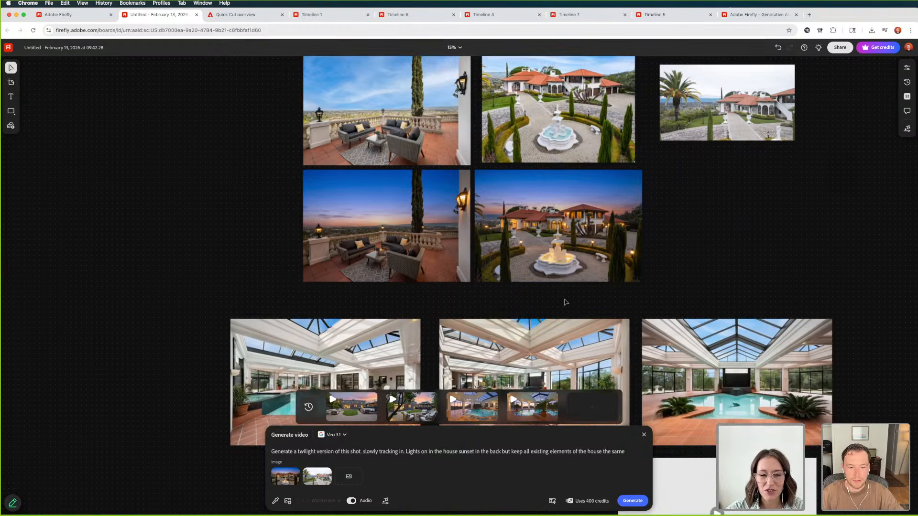
scroll(563, 300, down, 4)
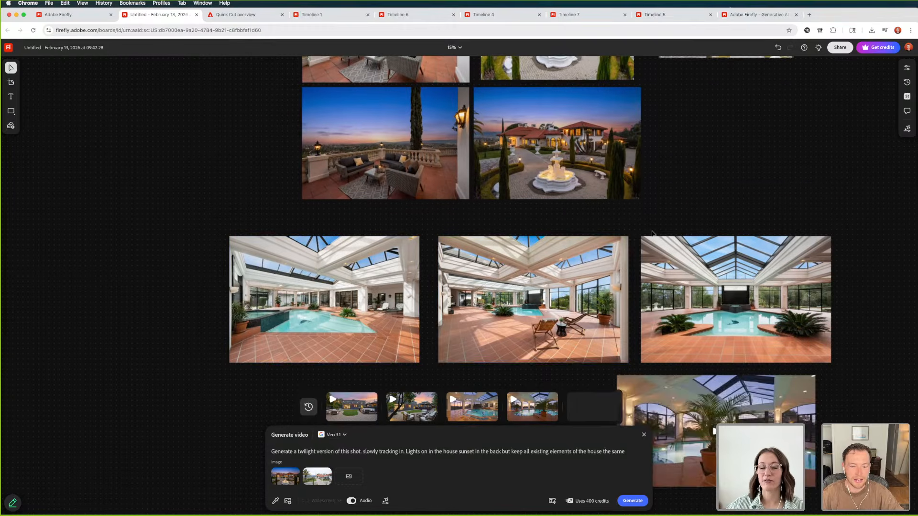
scroll(653, 234, up, 6)
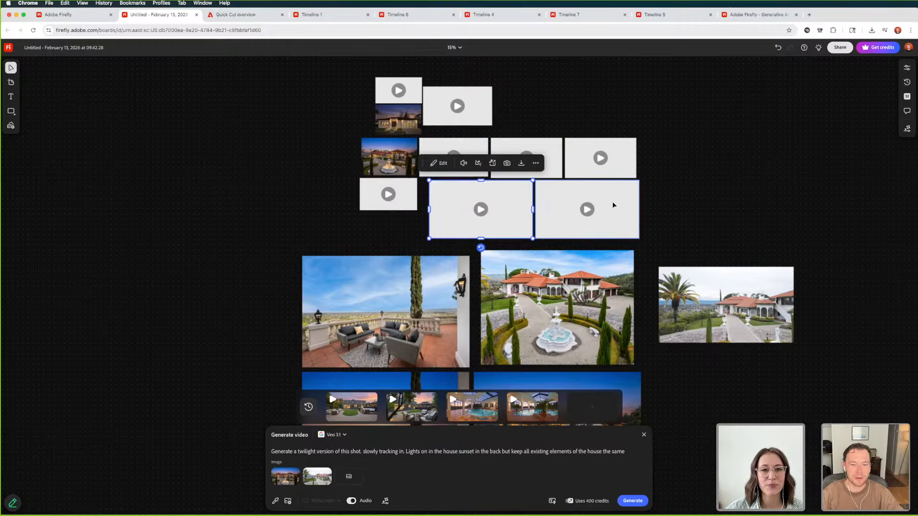
scroll(614, 205, up, 5)
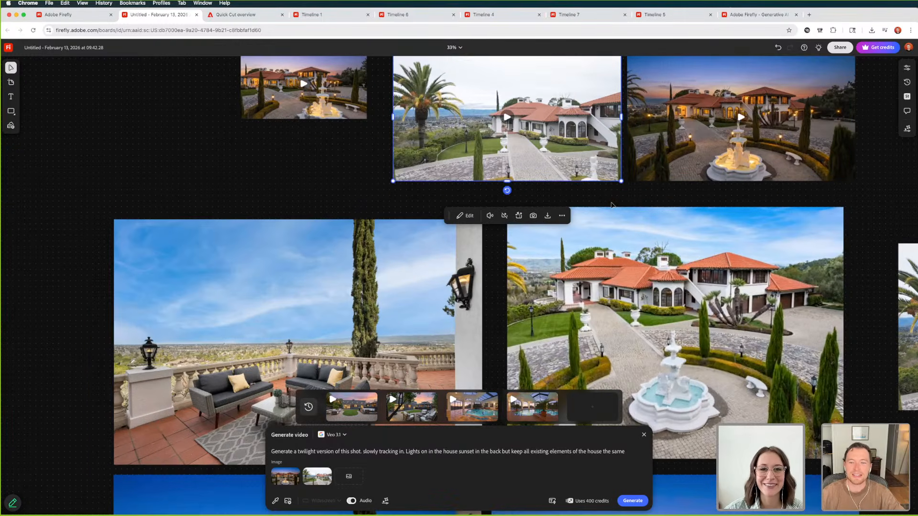
scroll(612, 206, right, 5)
scroll(611, 205, up, 2)
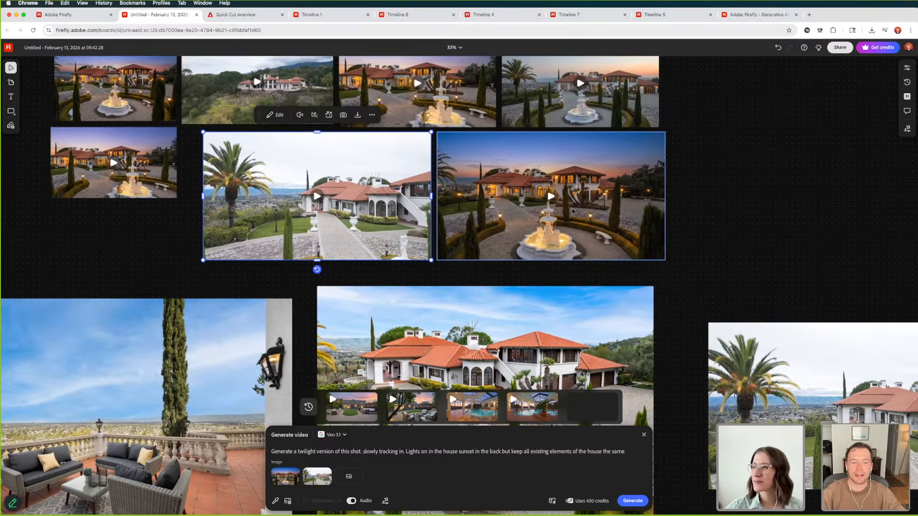
scroll(573, 211, up, 5)
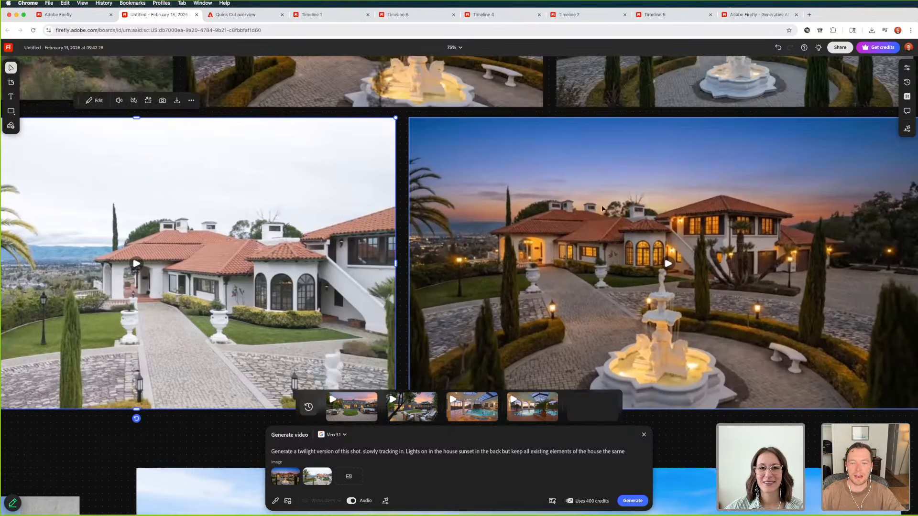
scroll(603, 208, right, 4)
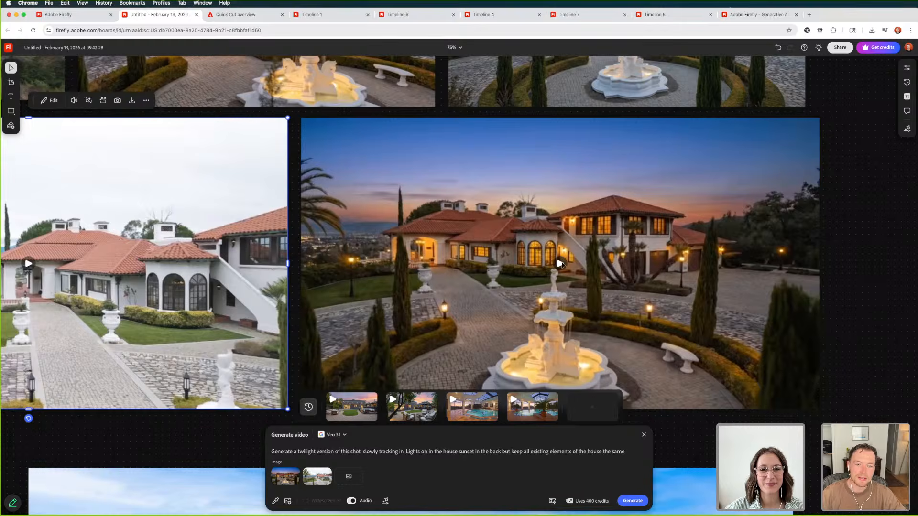
click(561, 264)
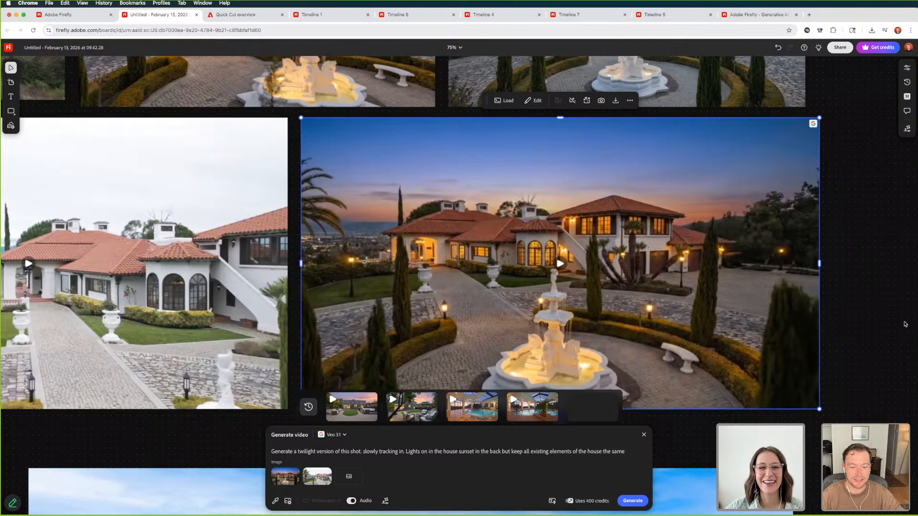
click(845, 234)
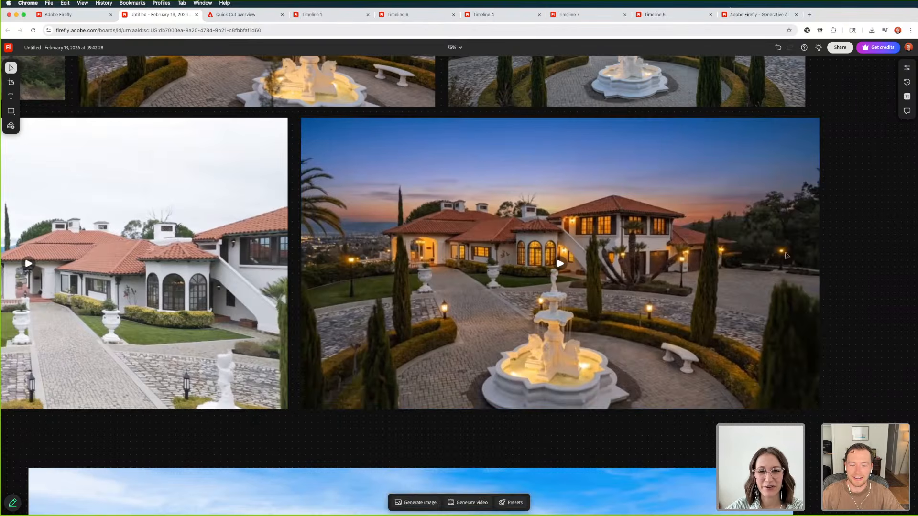
Place the newly generated twilight video on the board beside the existing twilight courtyard video and enlarge it
click(458, 503)
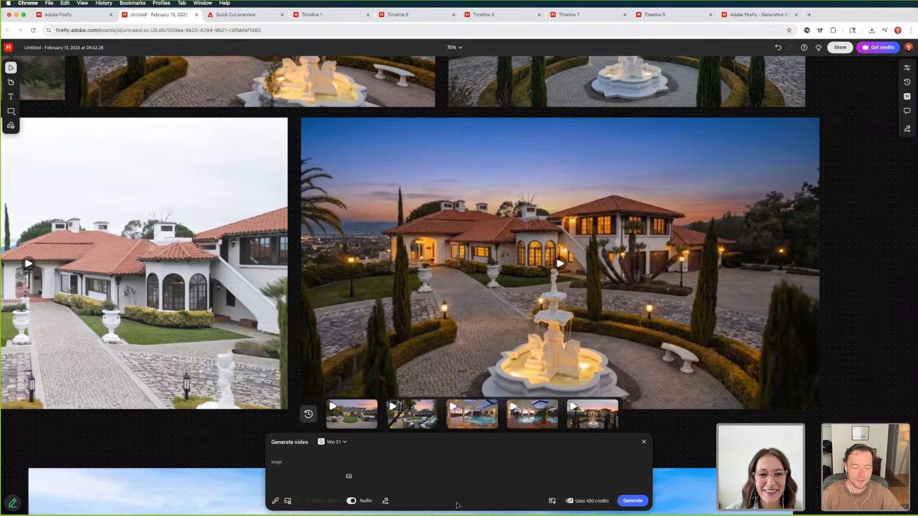
click(595, 406)
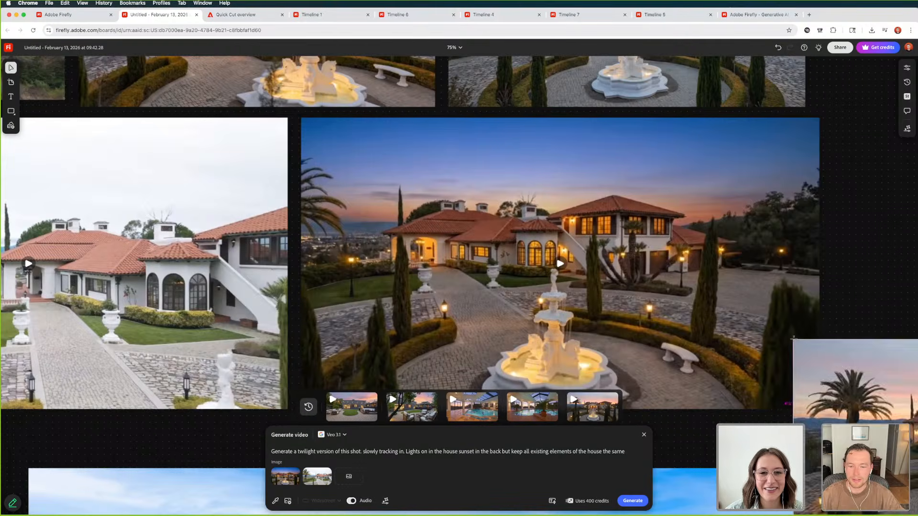
click(849, 312)
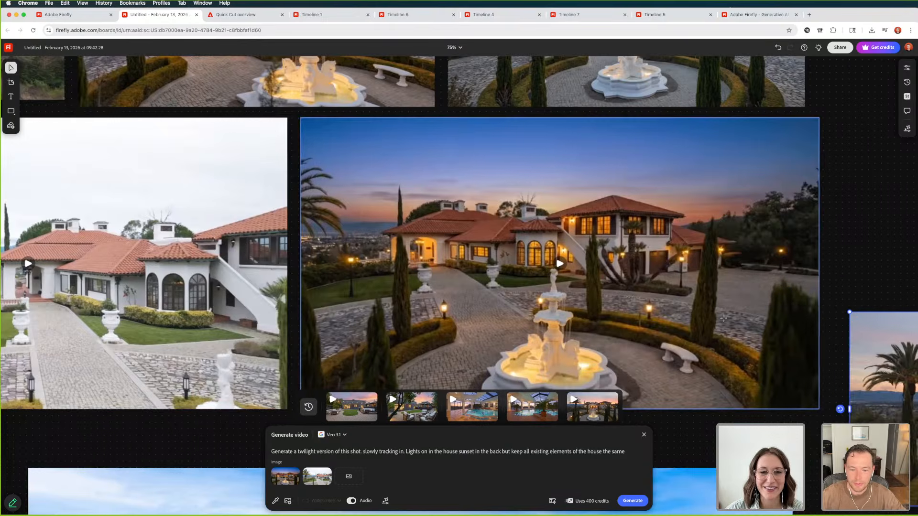
scroll(723, 318, right, 5)
drag(754, 378, 739, 203)
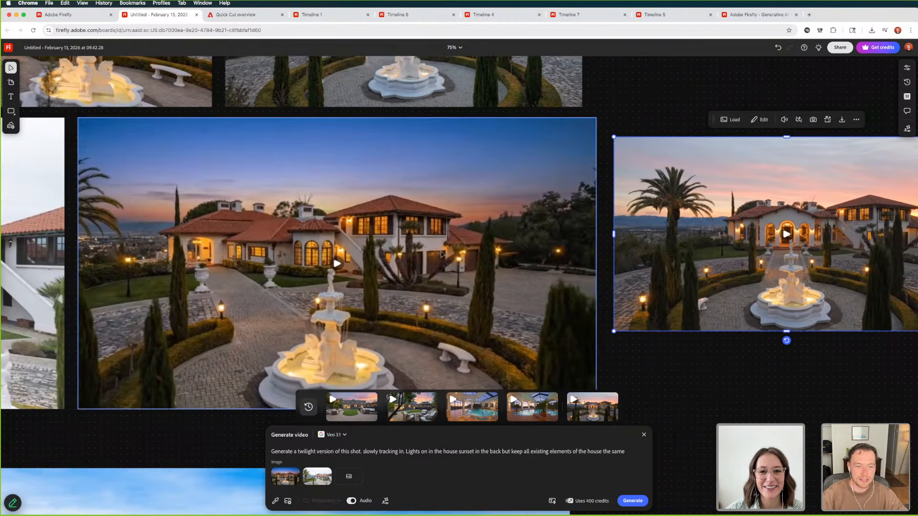
scroll(442, 254, down, 10)
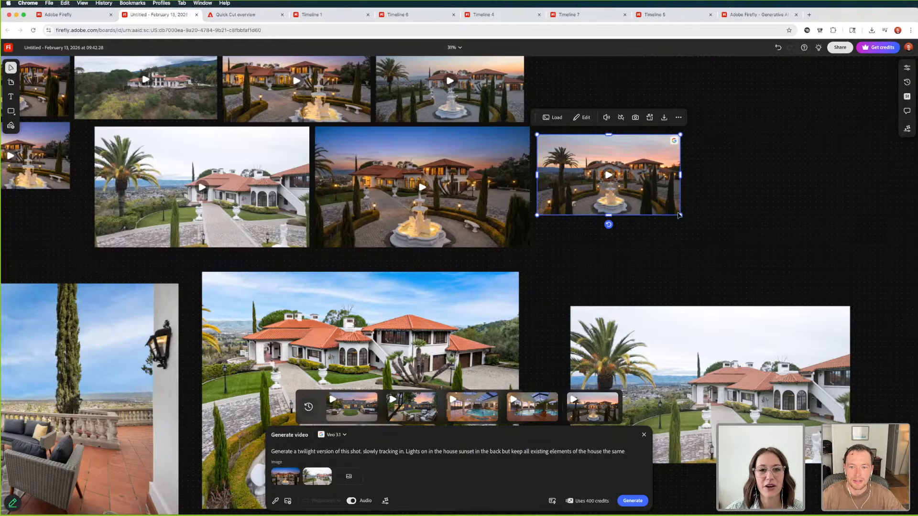
drag(681, 216, 821, 295)
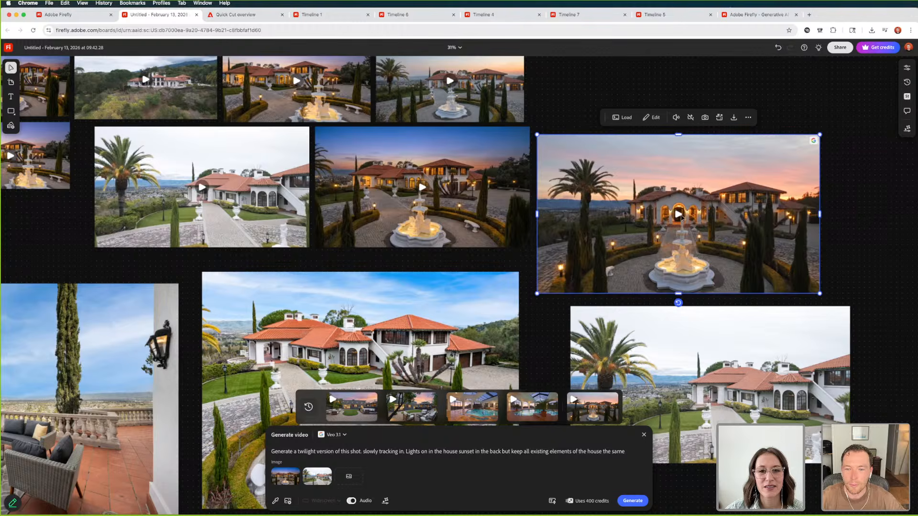
Play the generated twilight video and move the daylight drone snapshot directly beneath it for comparison
click(680, 217)
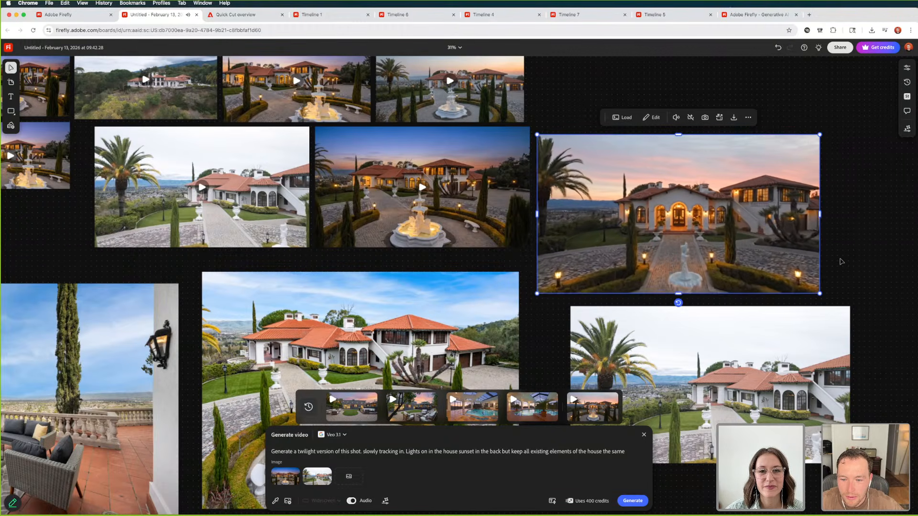
click(682, 216)
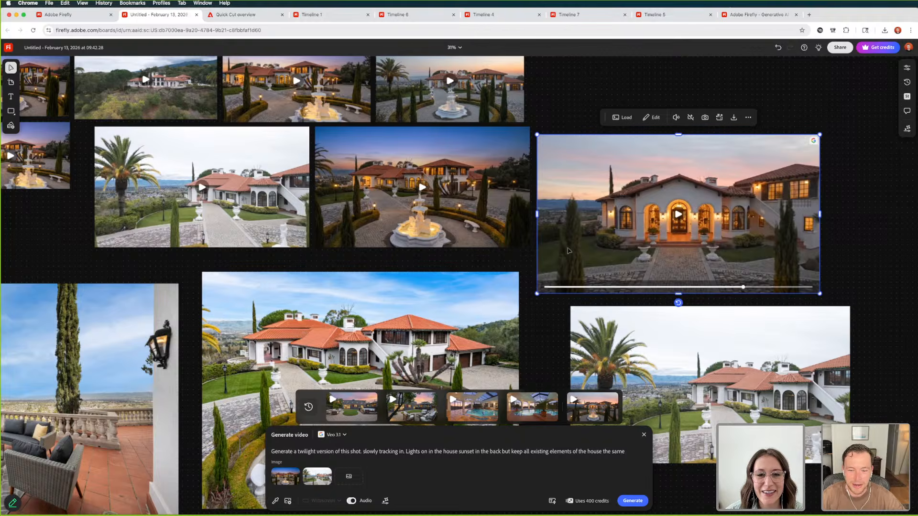
drag(676, 374, 653, 368)
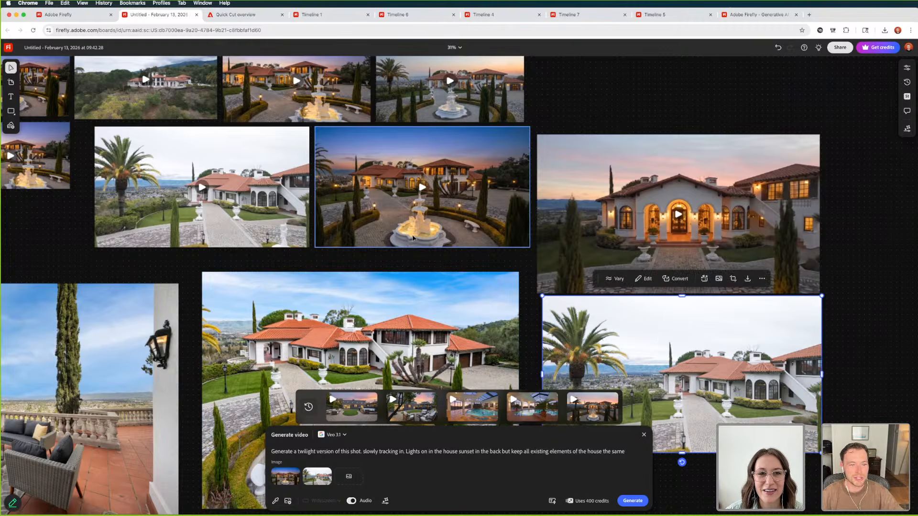
Preview the earlier twilight fountain courtyard video, and delete the newly generated video from the board
click(400, 216)
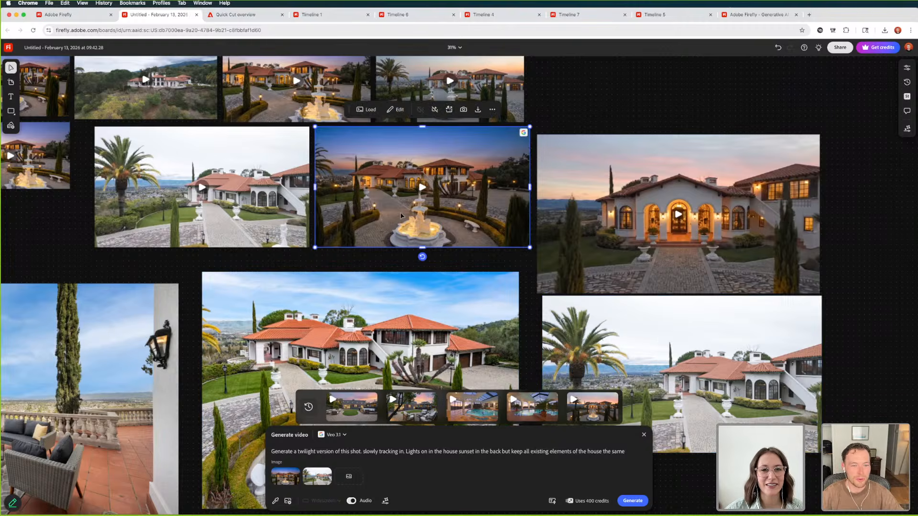
click(422, 187)
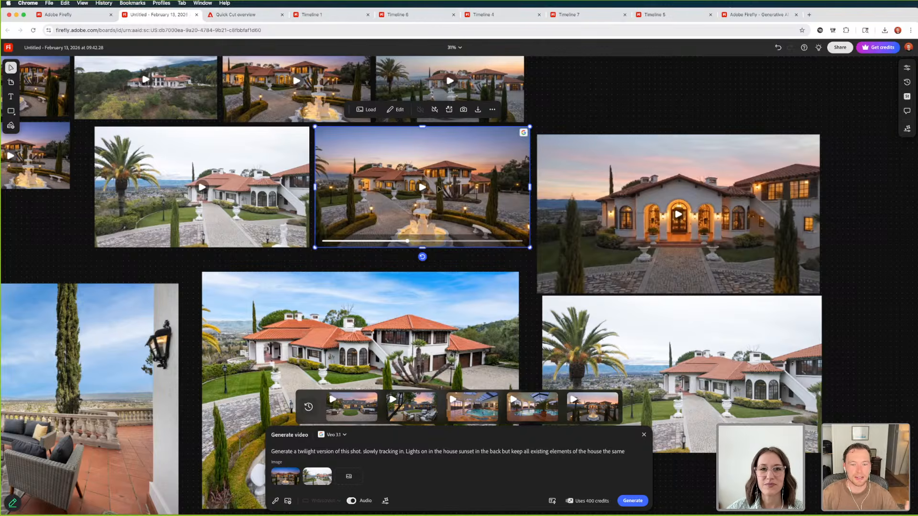
click(591, 178)
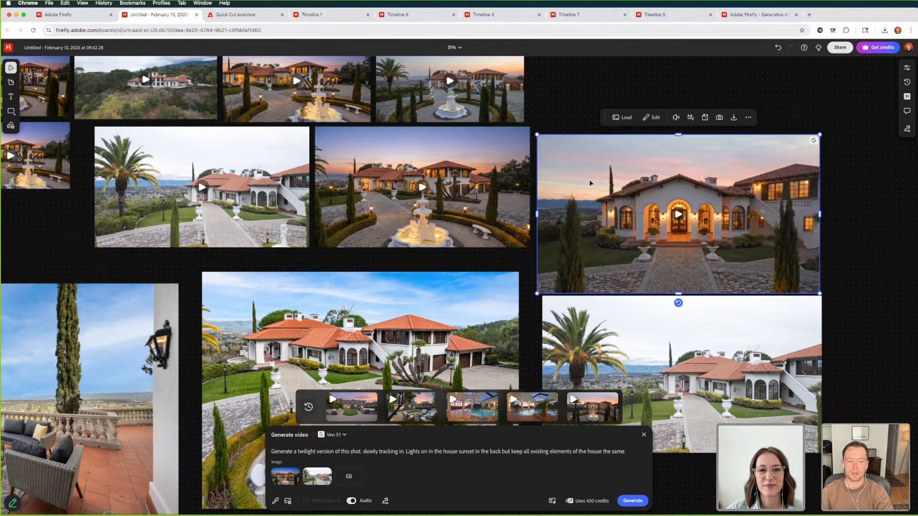
key(Delete)
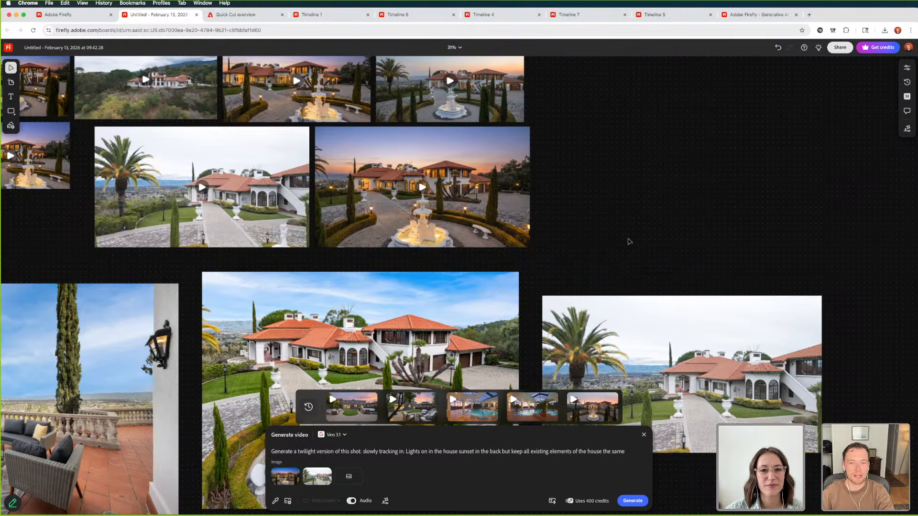
Review the dusk-to-night fountain courtyard video to its end and look over the other property videos on the board
scroll(598, 235, up, 5)
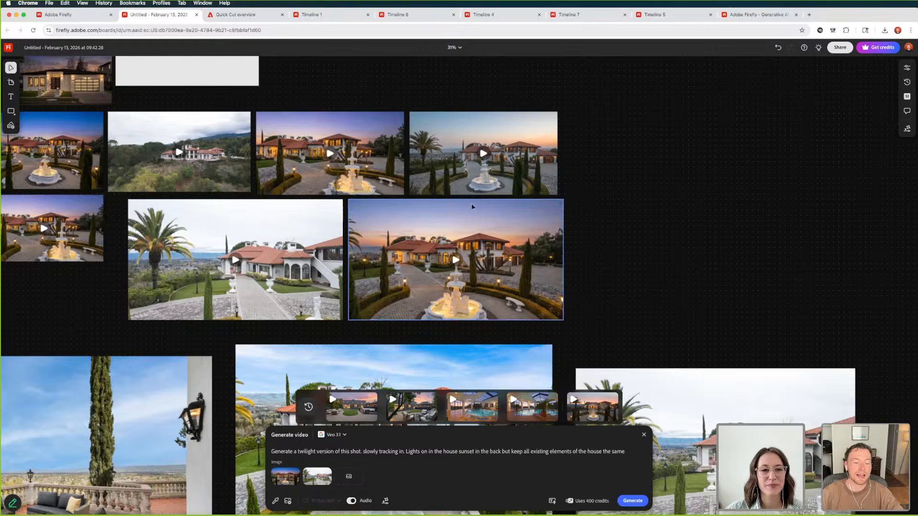
scroll(472, 206, up, 3)
click(499, 210)
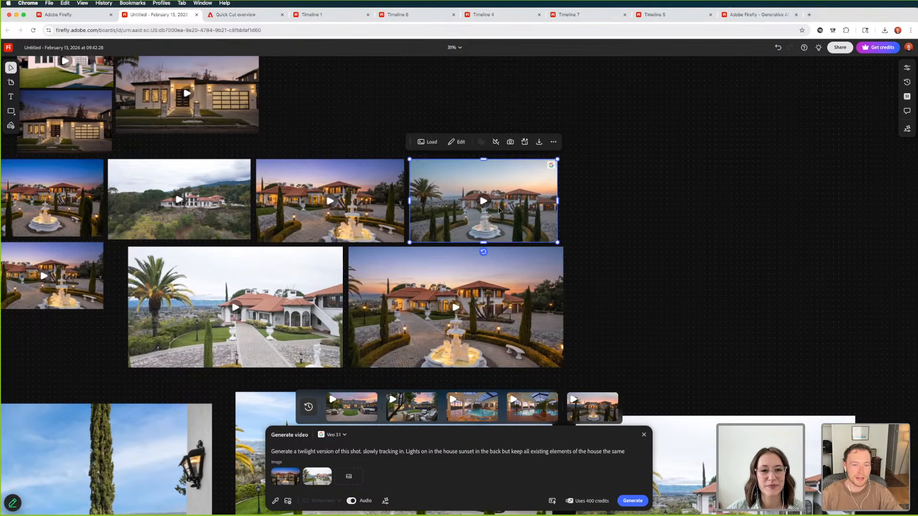
scroll(460, 287, up, 5)
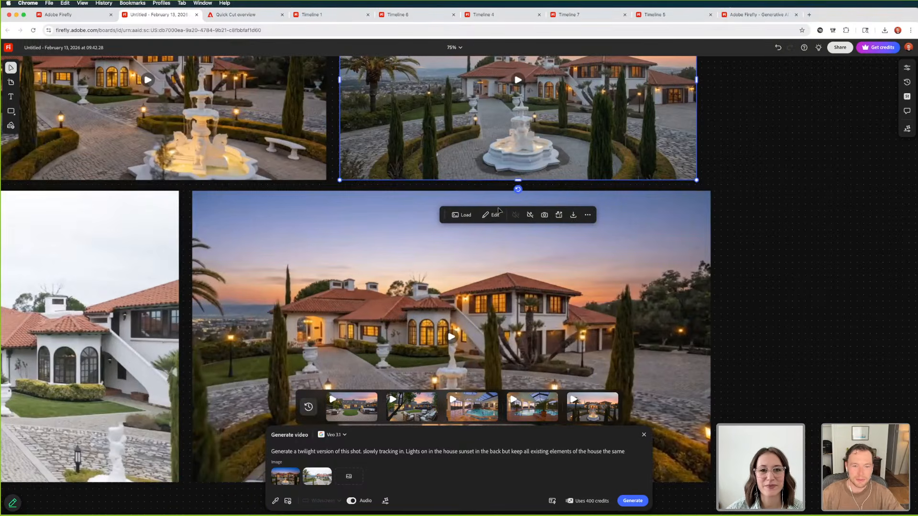
scroll(406, 257, up, 5)
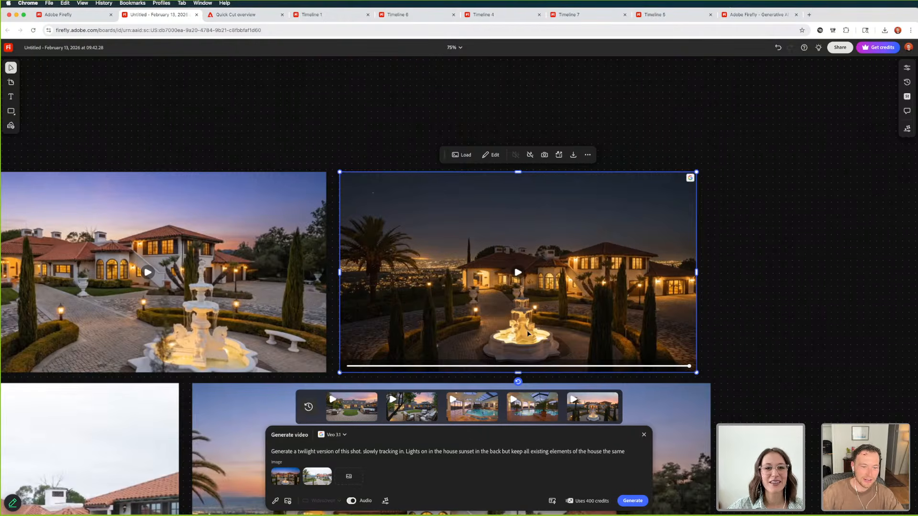
click(737, 269)
key(super+minus)
key(super+minus)
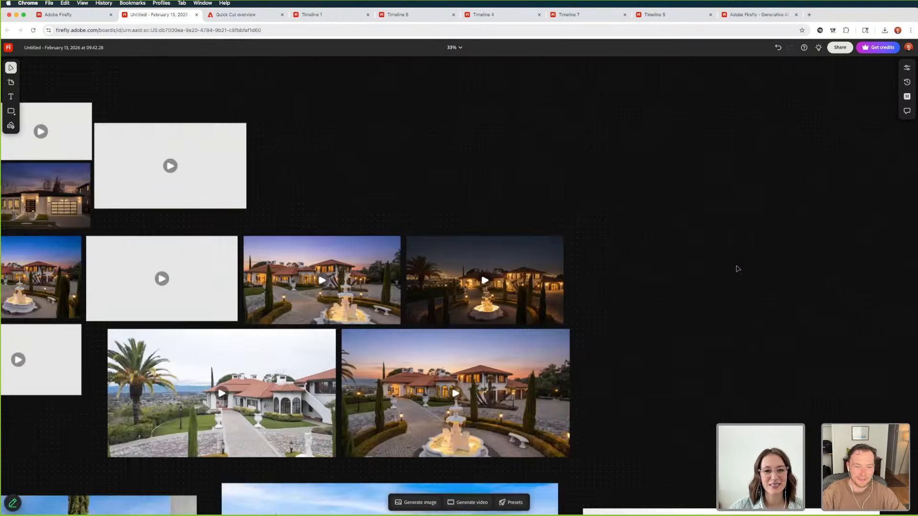
scroll(545, 304, left, 4)
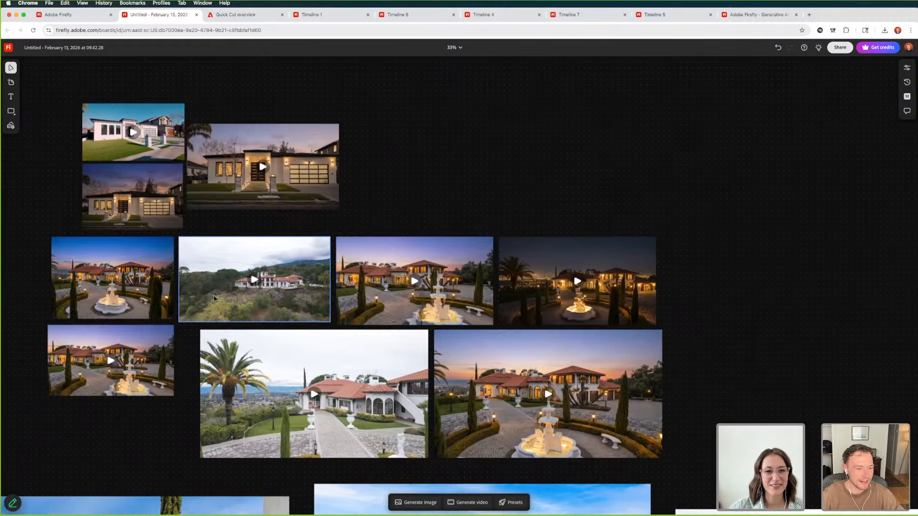
scroll(215, 299, down, 2)
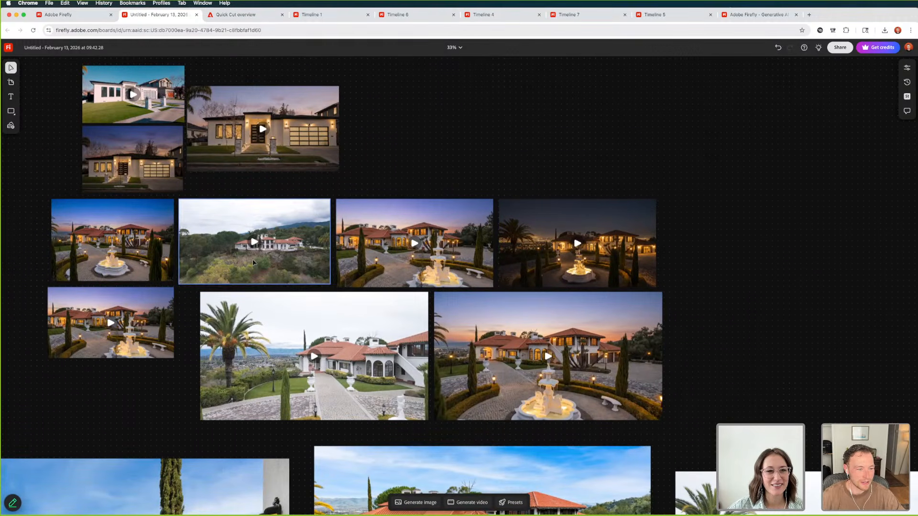
Play the daylight drone video briefly, and preview the modern white house's twilight video up to its front-door close-up
click(253, 243)
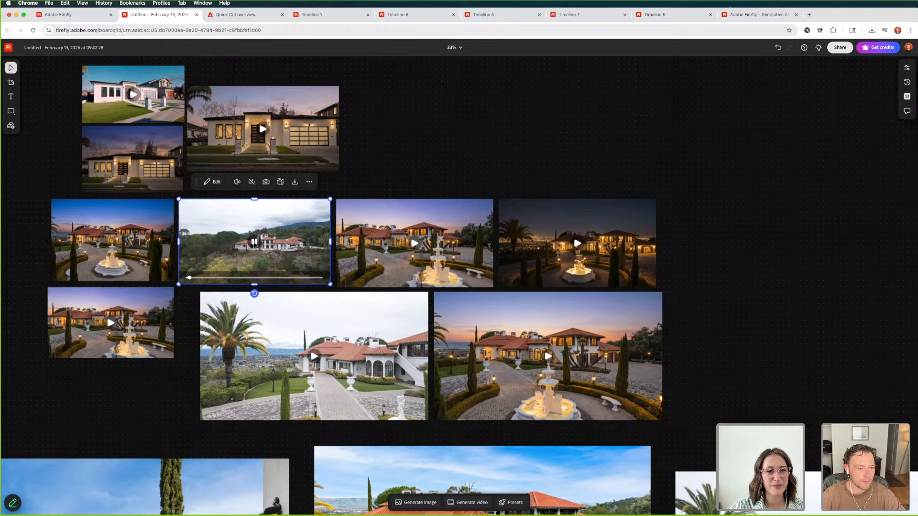
scroll(207, 258, left, 10)
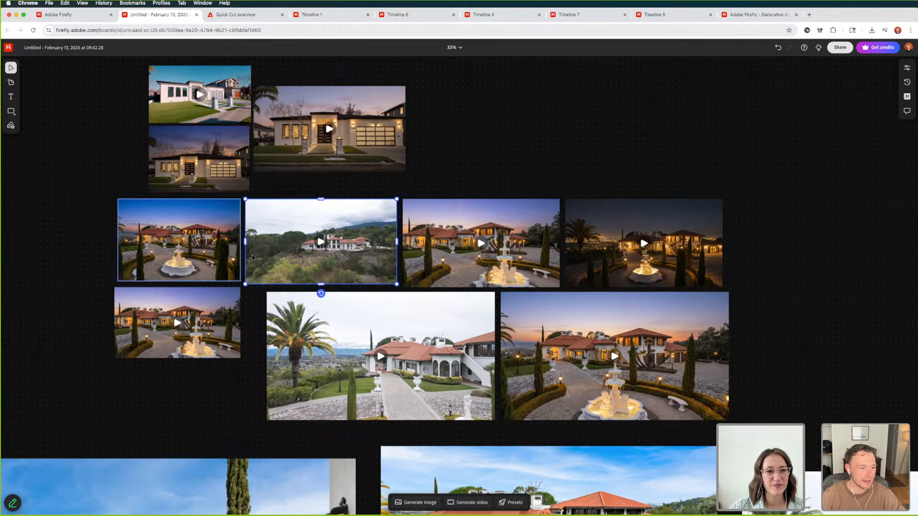
scroll(273, 248, up, 4)
scroll(272, 248, up, 2)
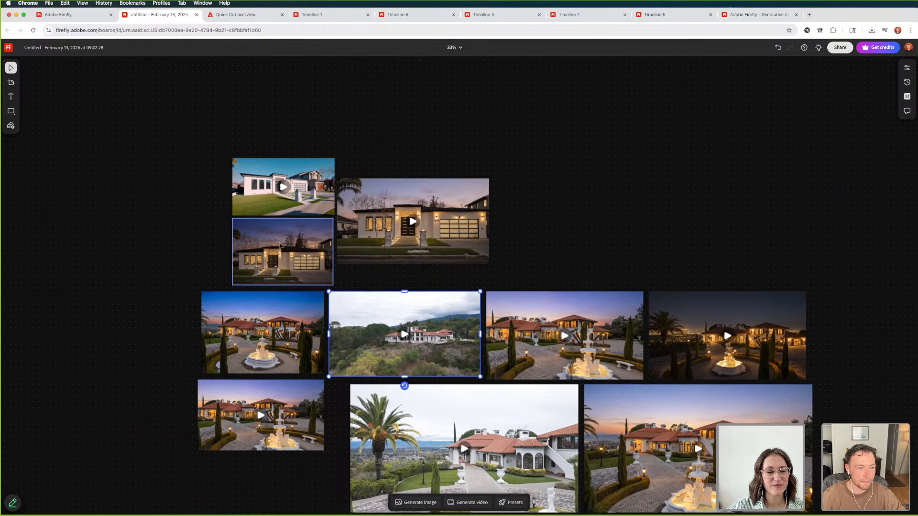
scroll(274, 200, up, 5)
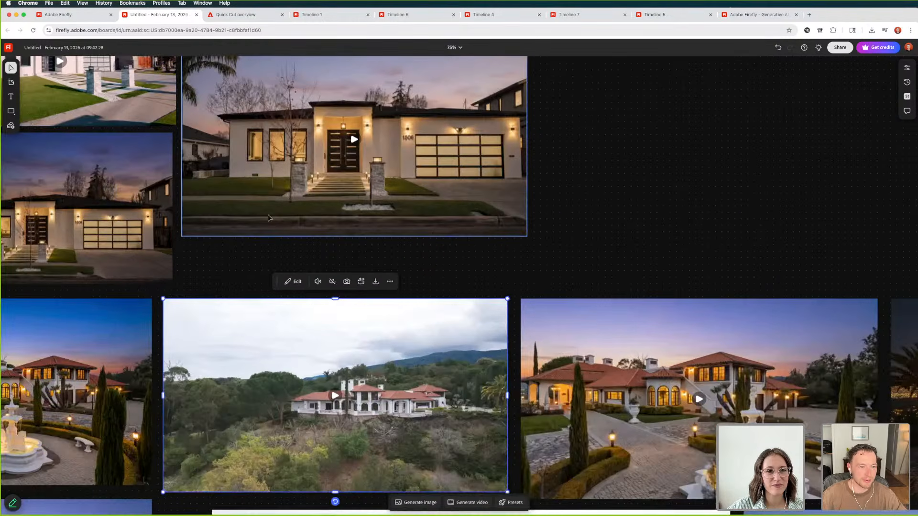
scroll(285, 228, left, 9)
scroll(286, 228, up, 1)
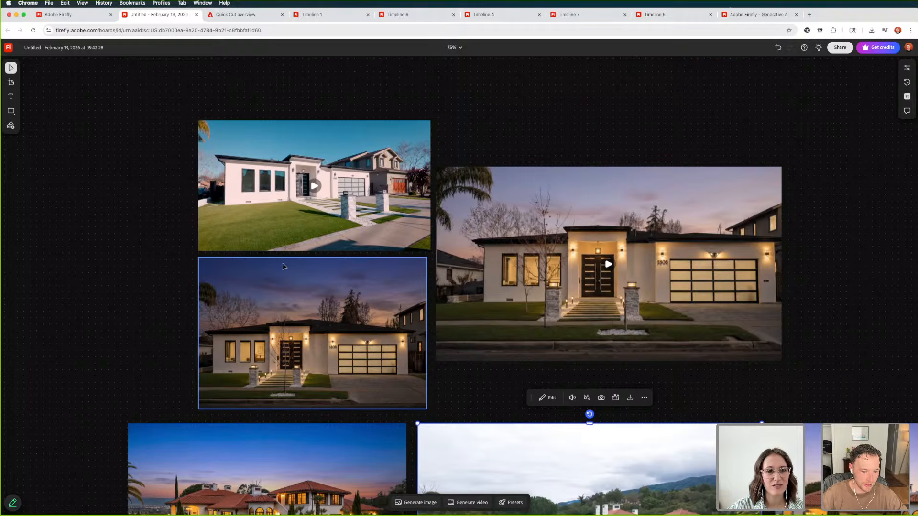
scroll(348, 321, down, 1)
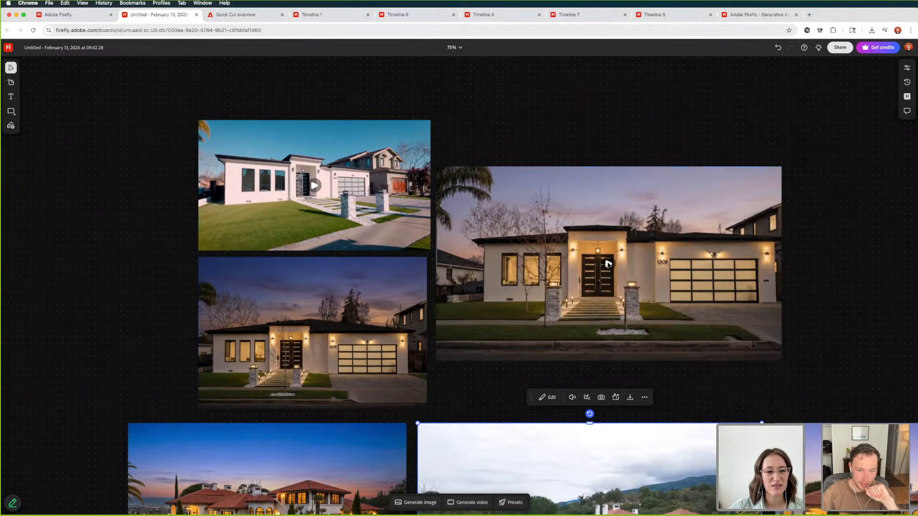
click(439, 308)
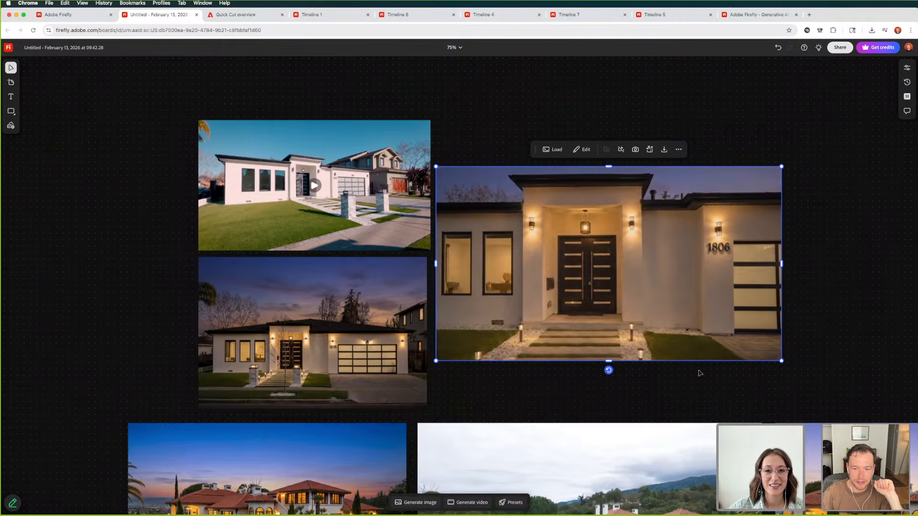
click(698, 355)
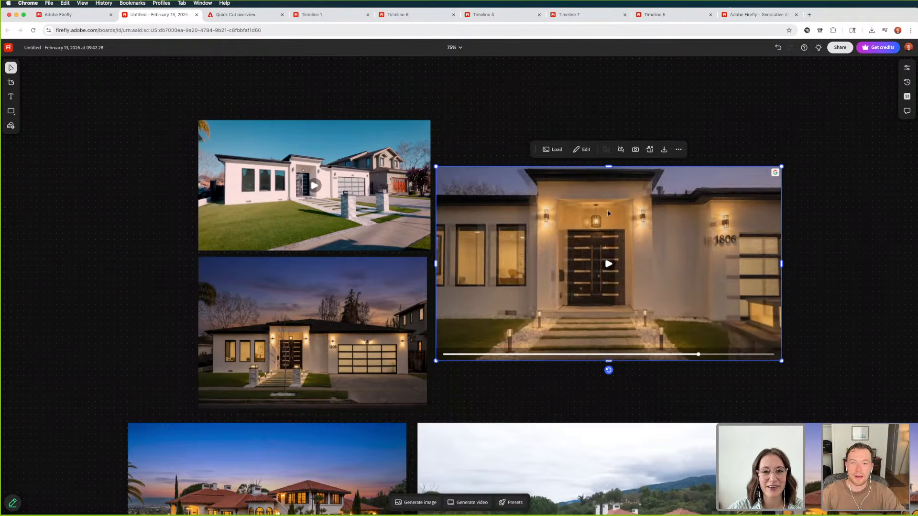
Download the modern house's twilight video into the 02-25 AL Premiere FF Demo folder as Cottle
click(664, 150)
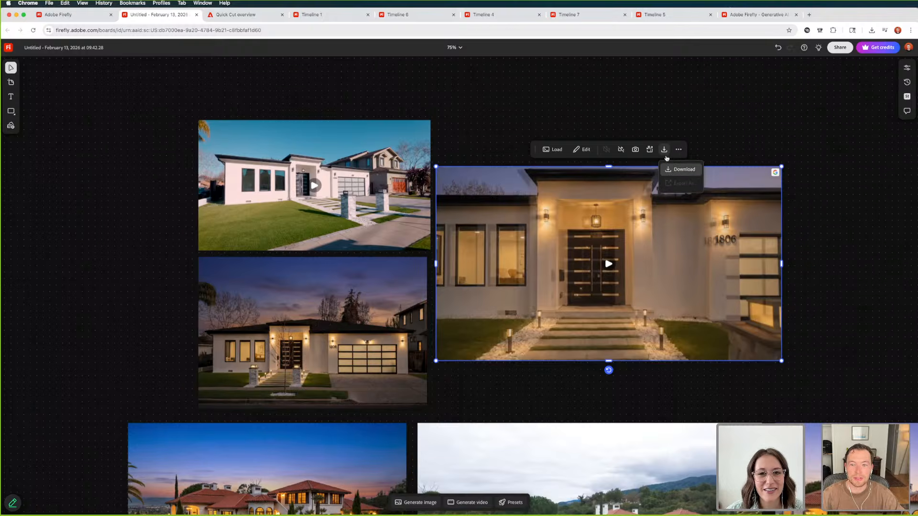
click(670, 174)
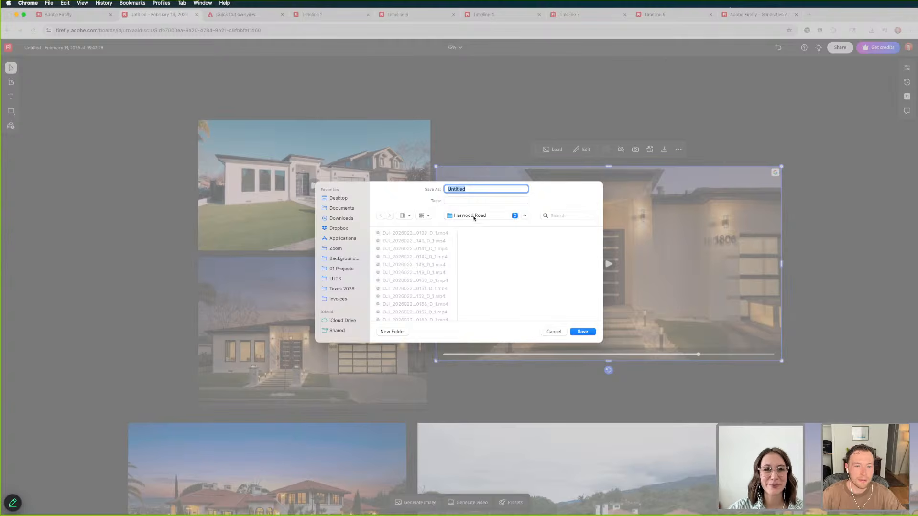
click(475, 218)
click(471, 225)
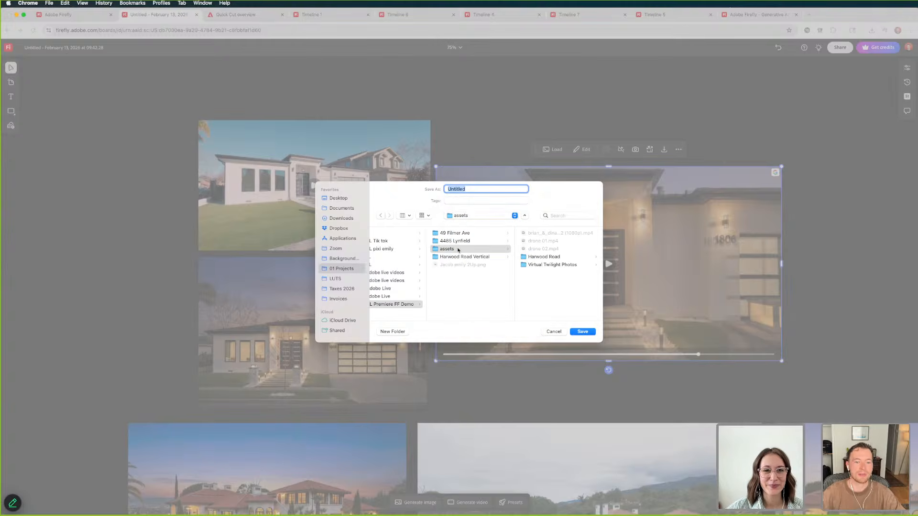
click(458, 280)
double_click(462, 188)
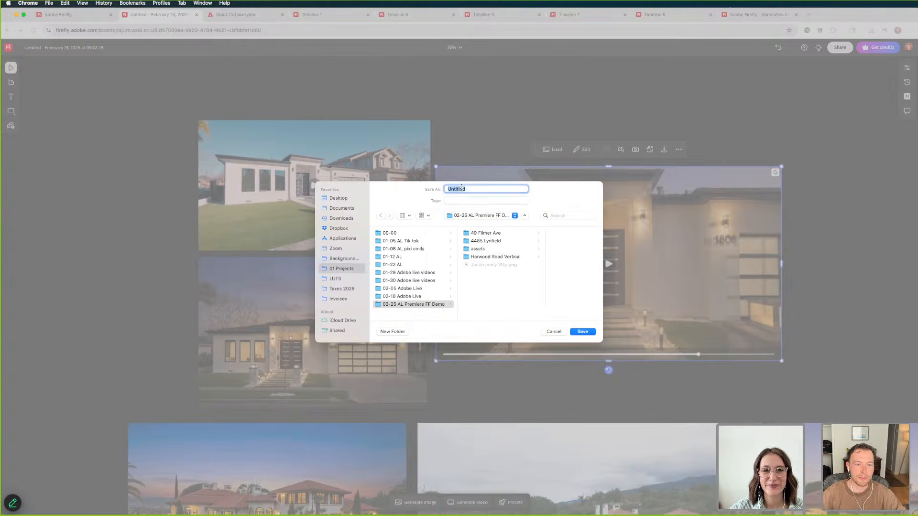
text(Cottl)
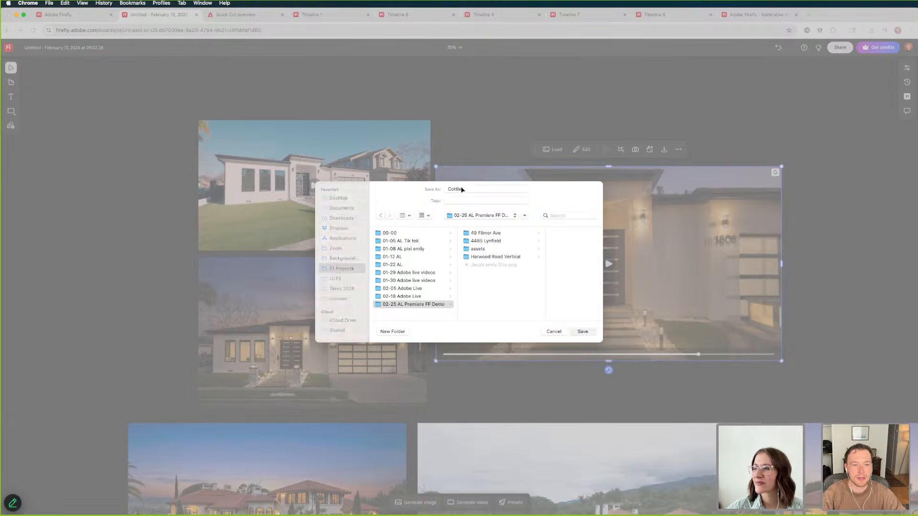
key(Return)
Download the large sunset fountain courtyard video beside the daylight palm-tree clip as Harwood
scroll(783, 275, down, 5)
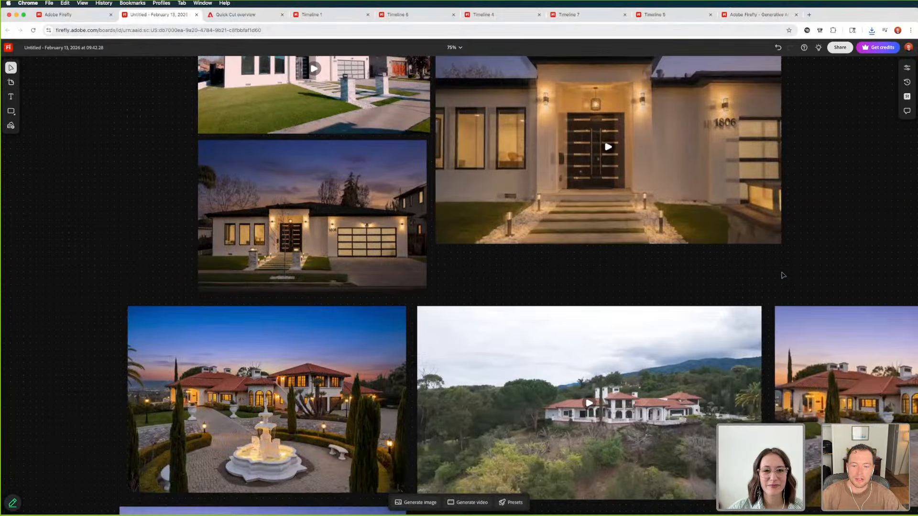
scroll(771, 279, down, 5)
scroll(770, 278, right, 4)
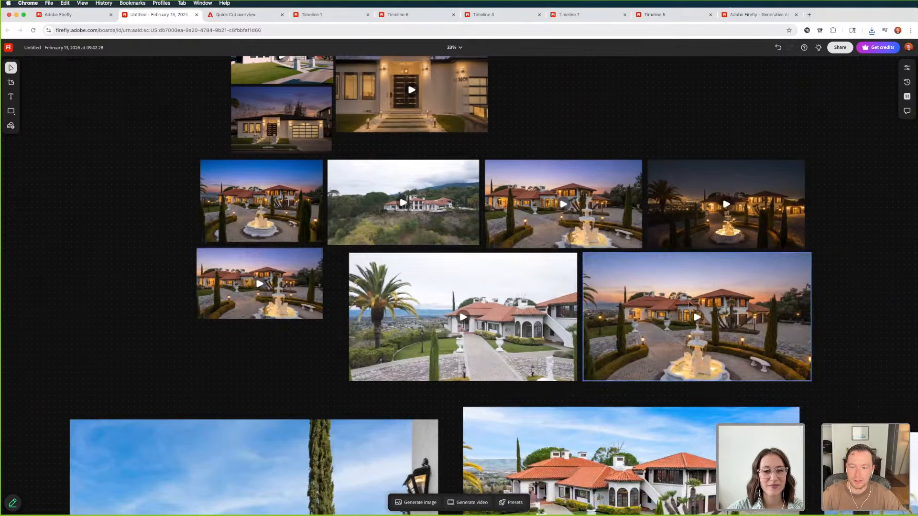
click(685, 282)
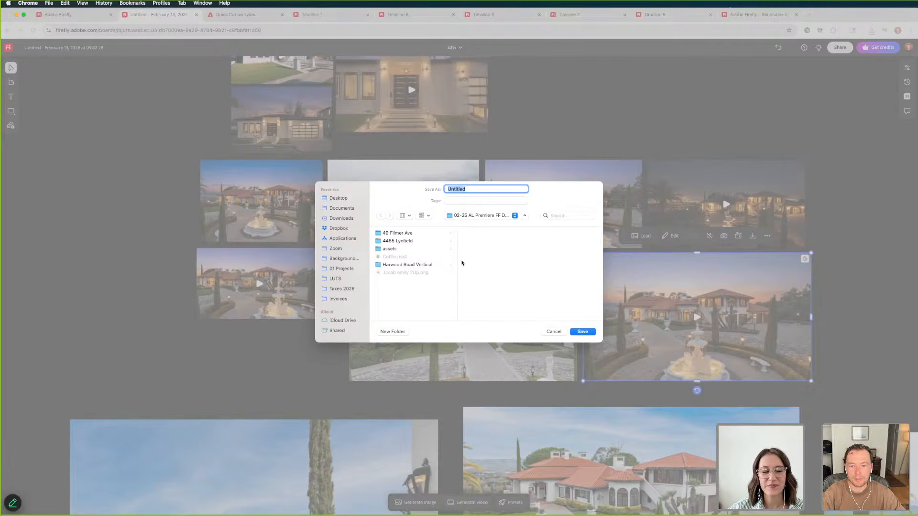
text(Harwood)
key(Return)
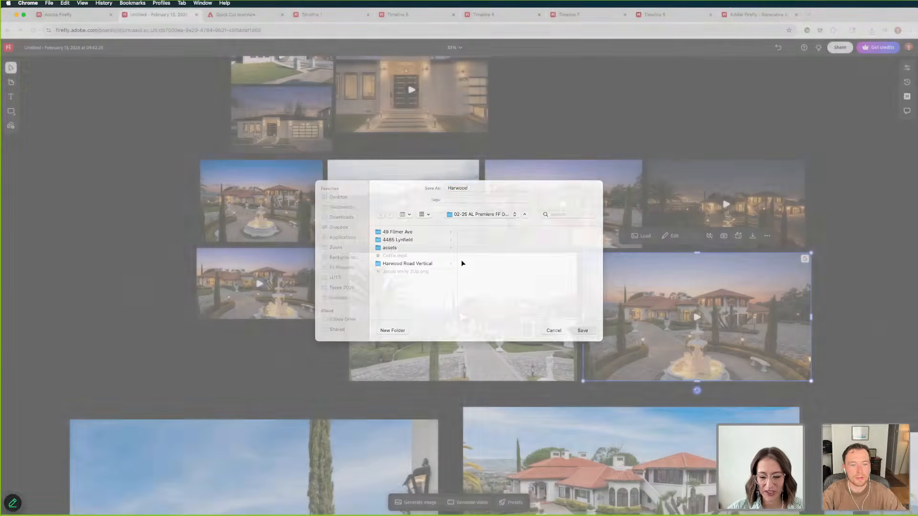
Download the dusk-to-night fountain courtyard video as Harwood Timelapse and dismiss the downloads list
click(755, 209)
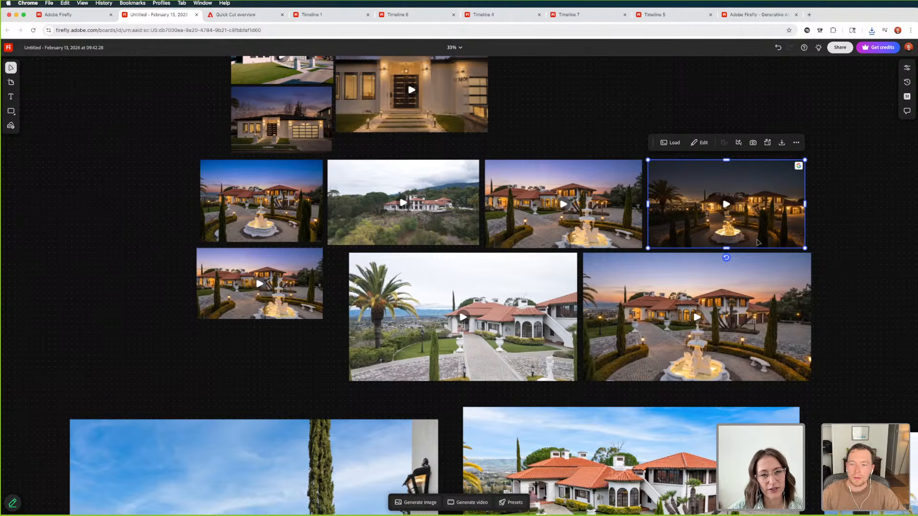
click(797, 142)
click(802, 163)
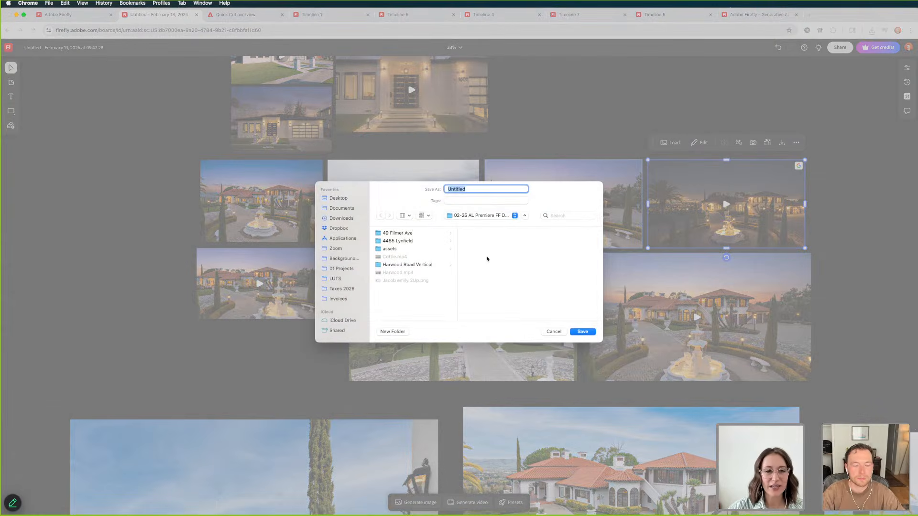
text(Harwood)
key(Return)
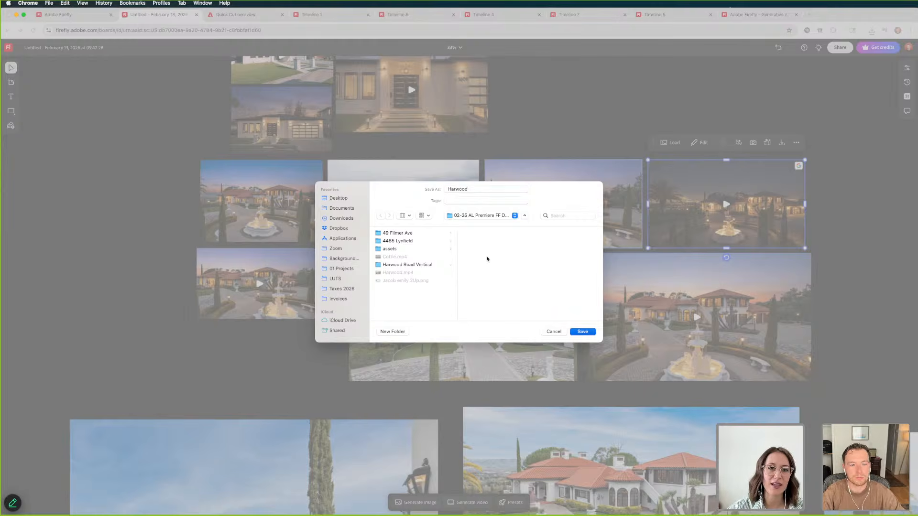
click(438, 298)
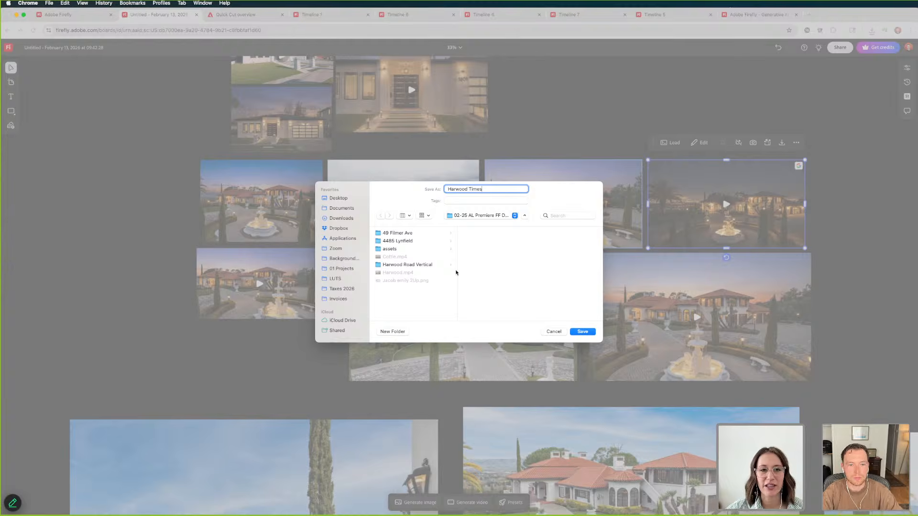
key(Return)
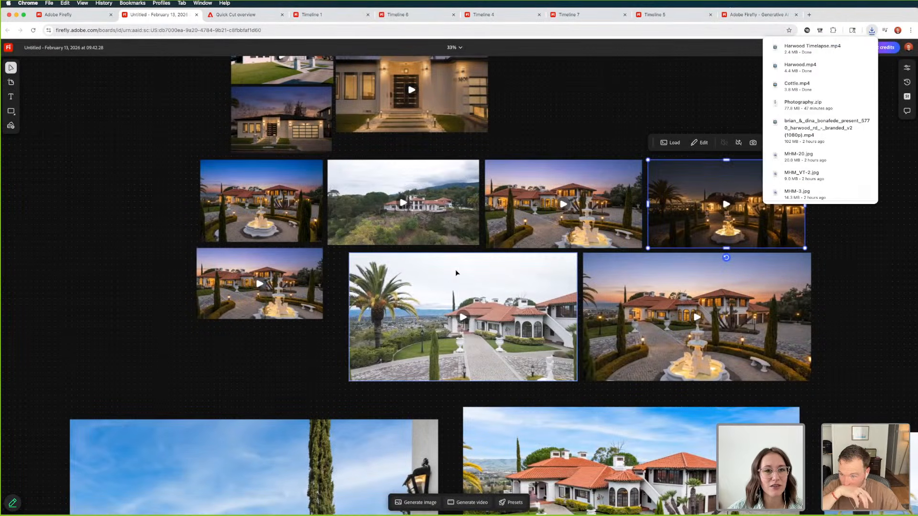
click(641, 114)
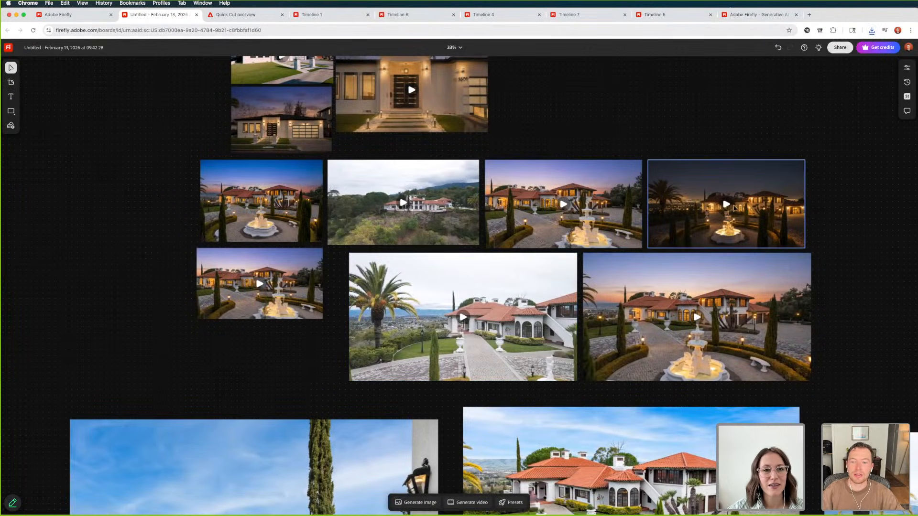
Replay the dusk-to-night fountain courtyard timelapse at a larger view and inspect how its lighting changes
click(729, 207)
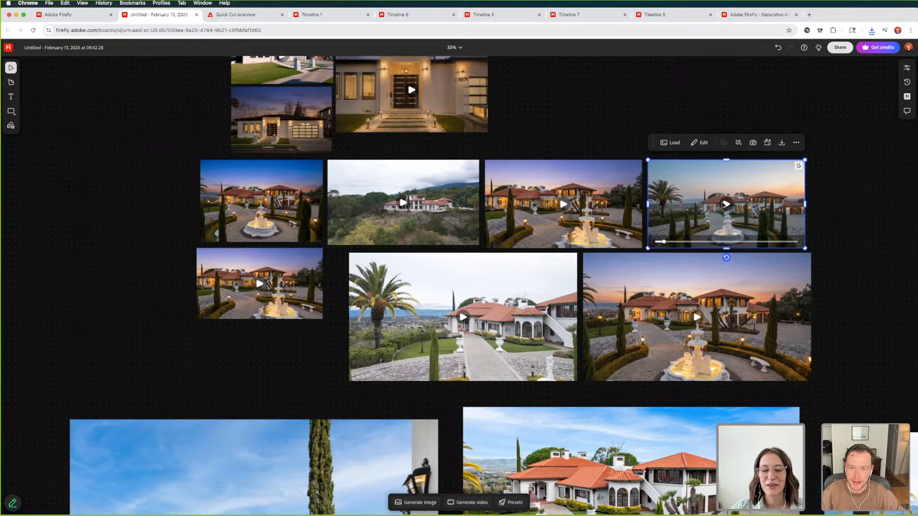
click(726, 206)
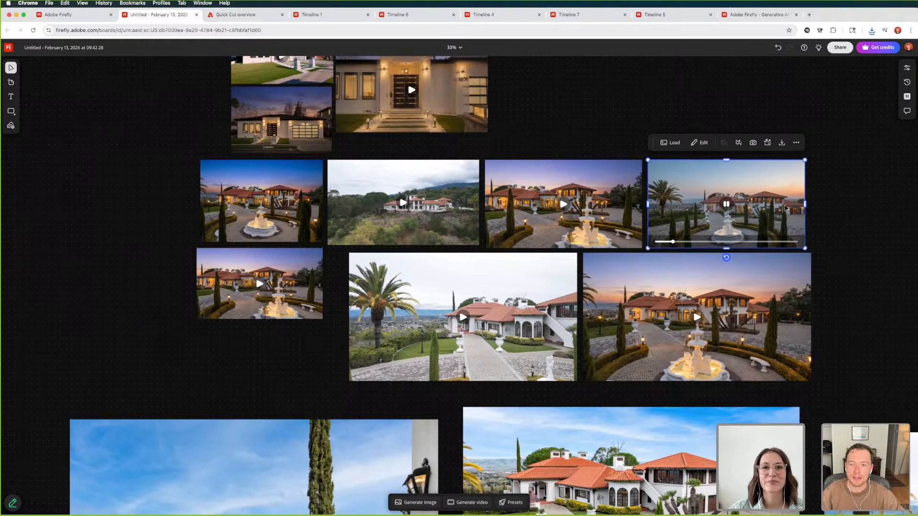
click(832, 207)
key(super+equal)
key(super+equal)
scroll(811, 214, right, 5)
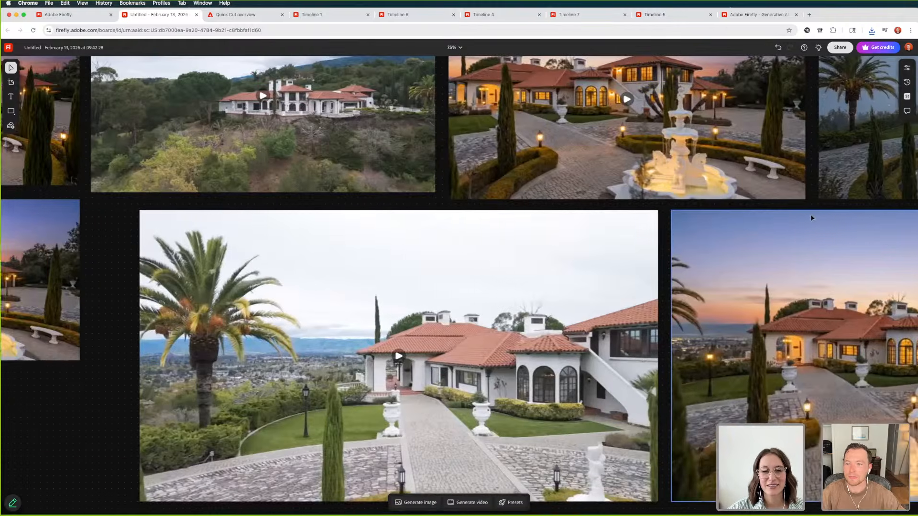
scroll(794, 217, right, 6)
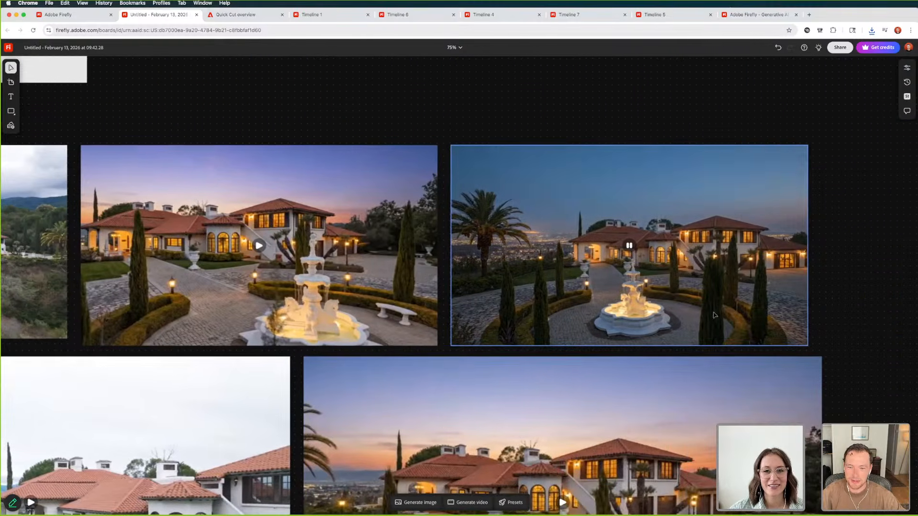
click(630, 246)
click(630, 246)
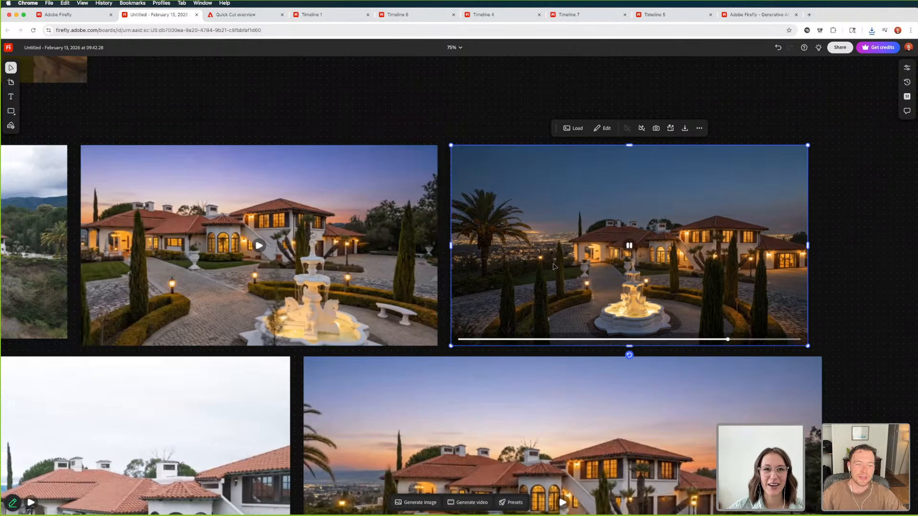
click(454, 117)
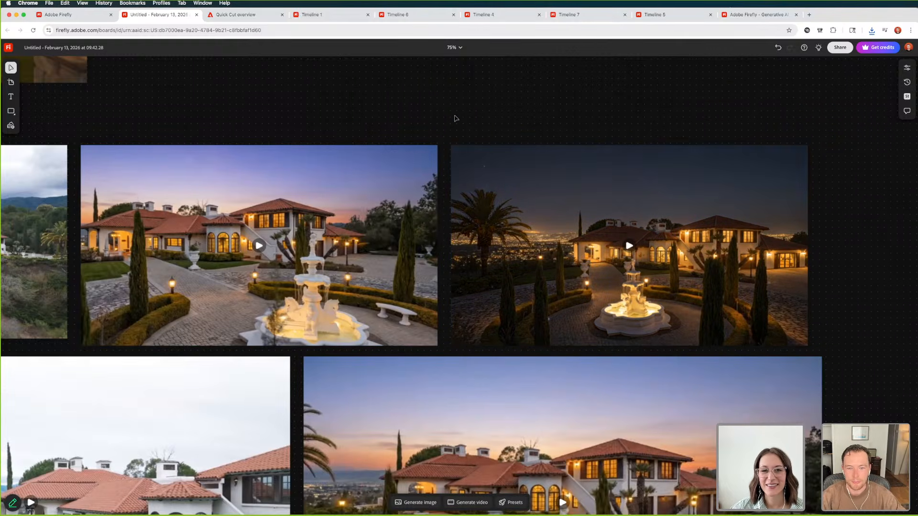
Select the twilight terrace photo, open video generation, and clear both existing reference images from the prompt
scroll(454, 117, down, 10)
scroll(469, 117, left, 3)
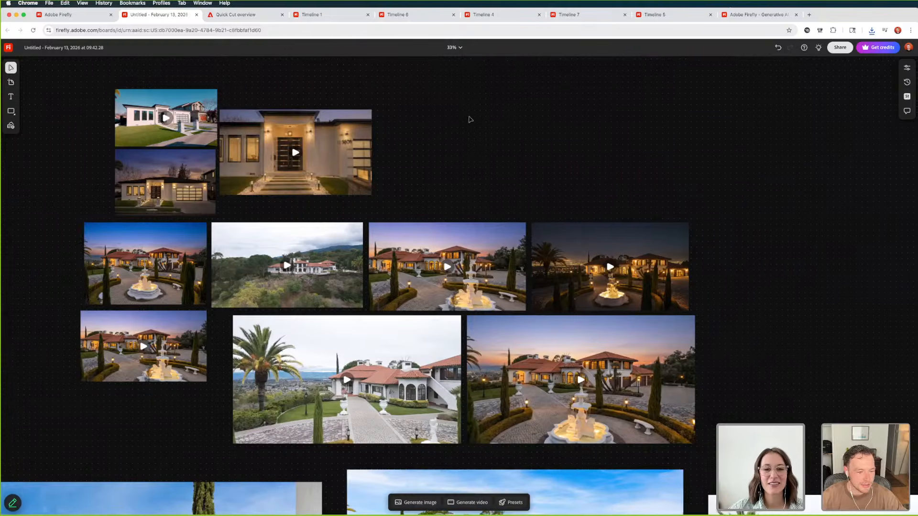
scroll(473, 130, down, 3)
scroll(476, 142, down, 4)
scroll(476, 142, down, 6)
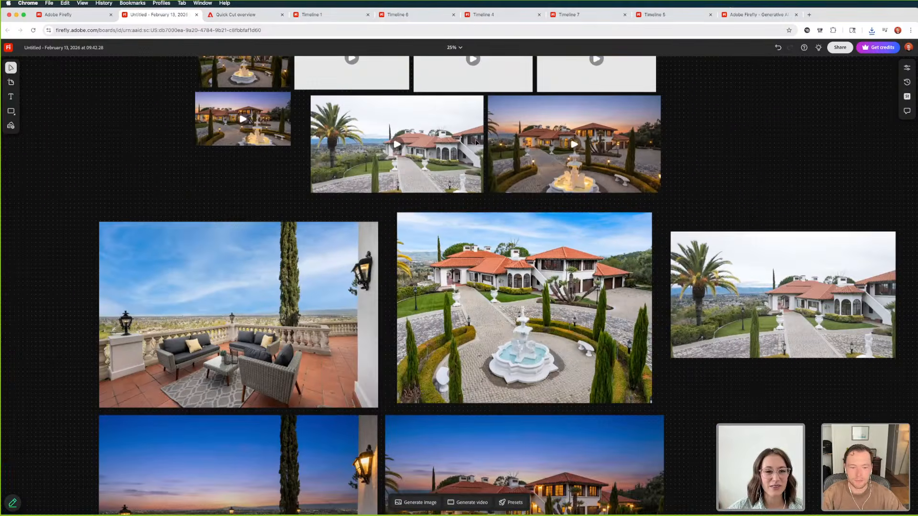
scroll(476, 142, down, 3)
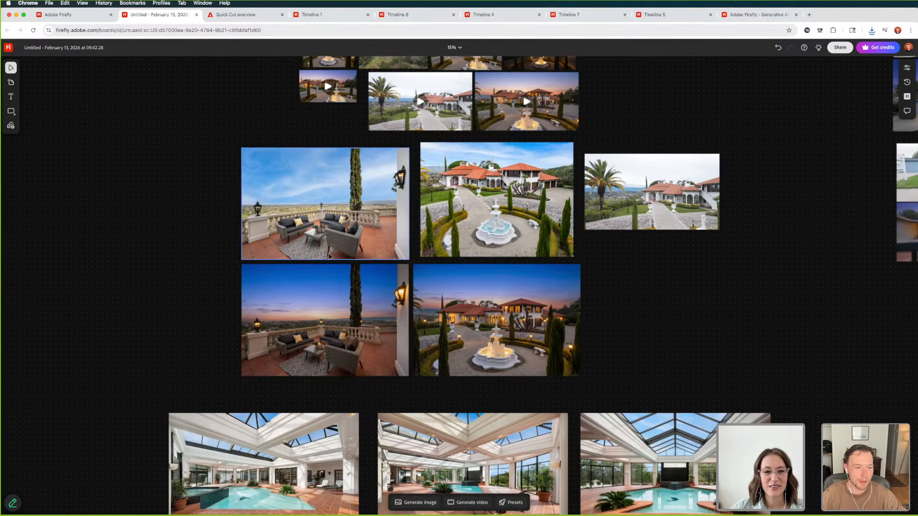
click(315, 321)
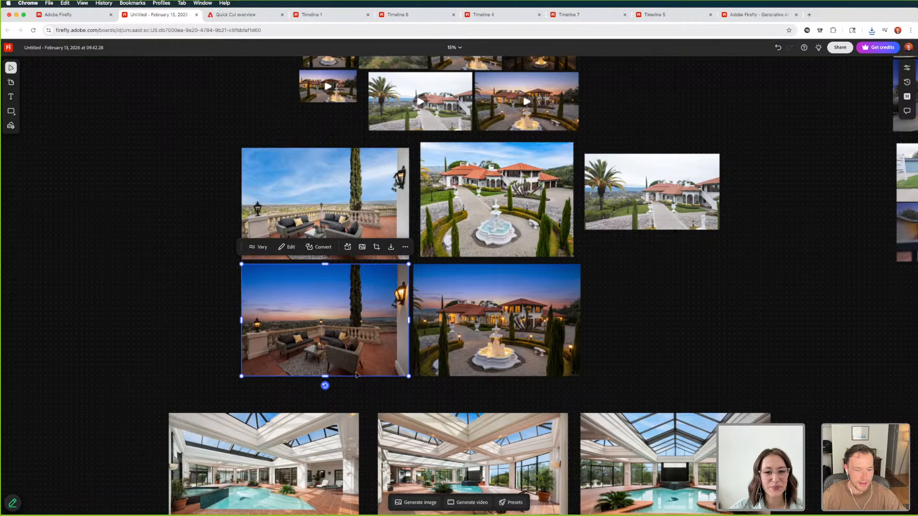
click(468, 502)
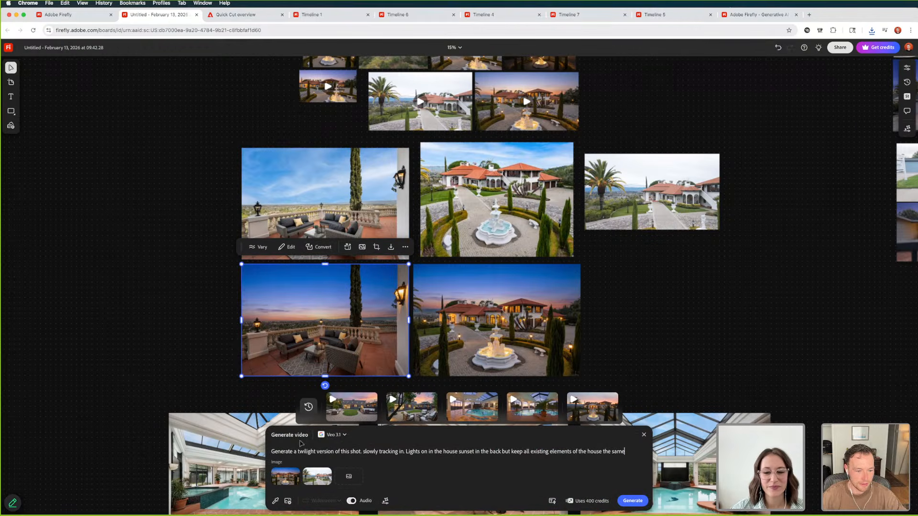
click(300, 469)
click(300, 469)
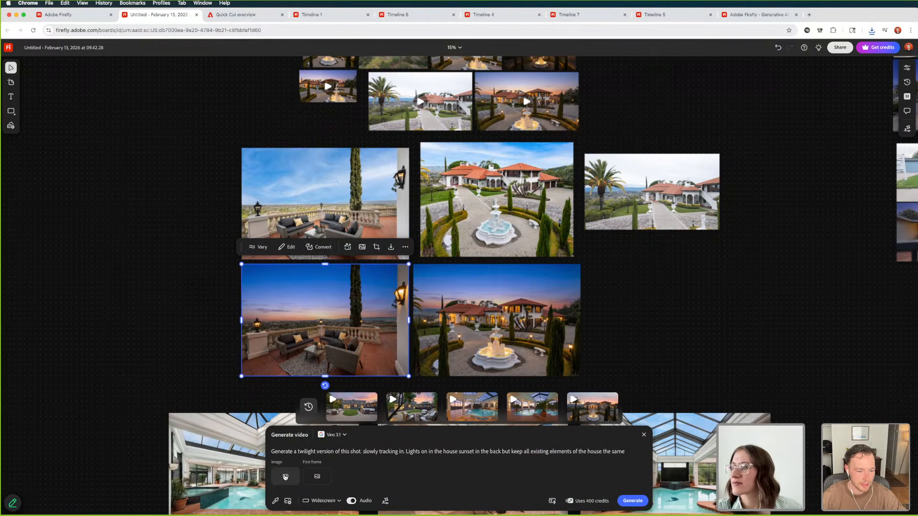
Add the twilight terrace photo as the reference image, remove "house" from the "Lights on in the house" phrase, and generate the video
click(296, 325)
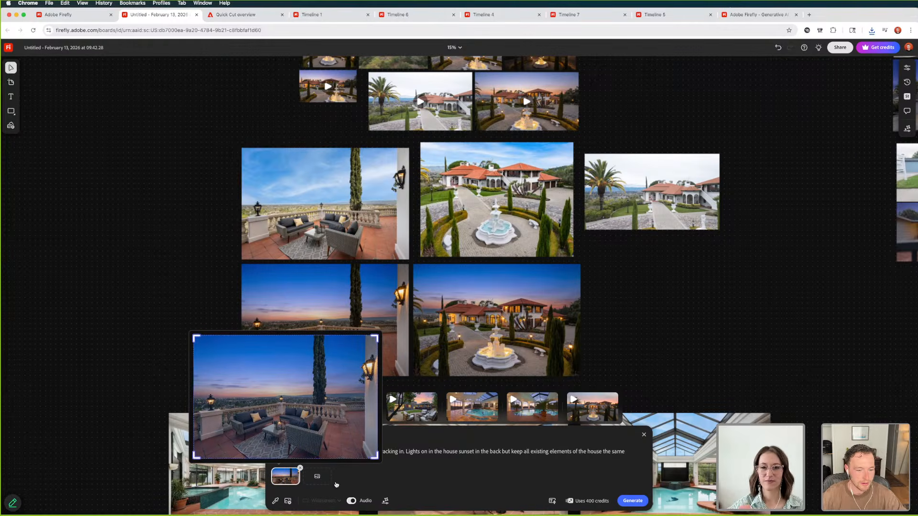
click(318, 478)
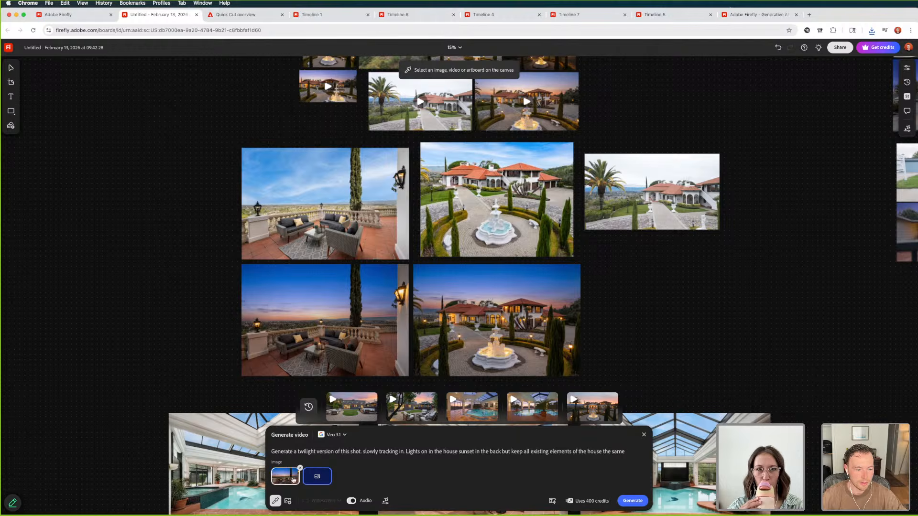
double_click(445, 452)
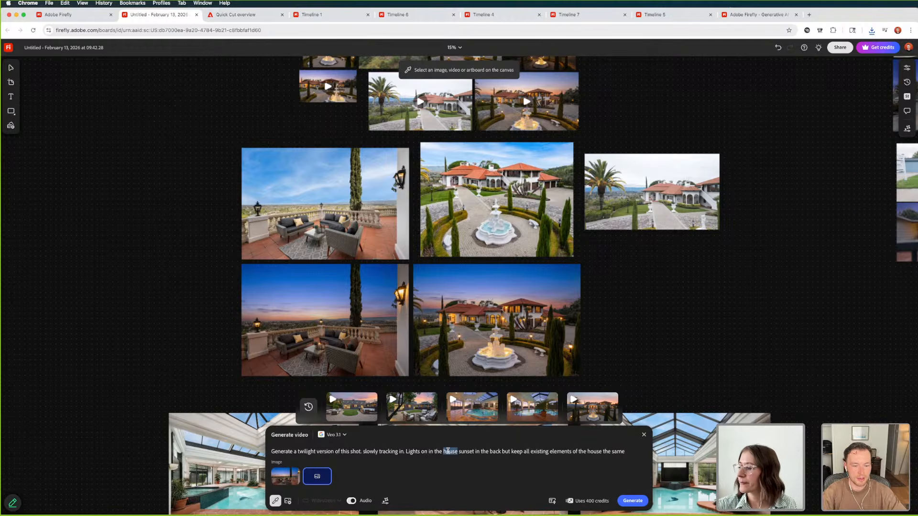
key(BackSpace)
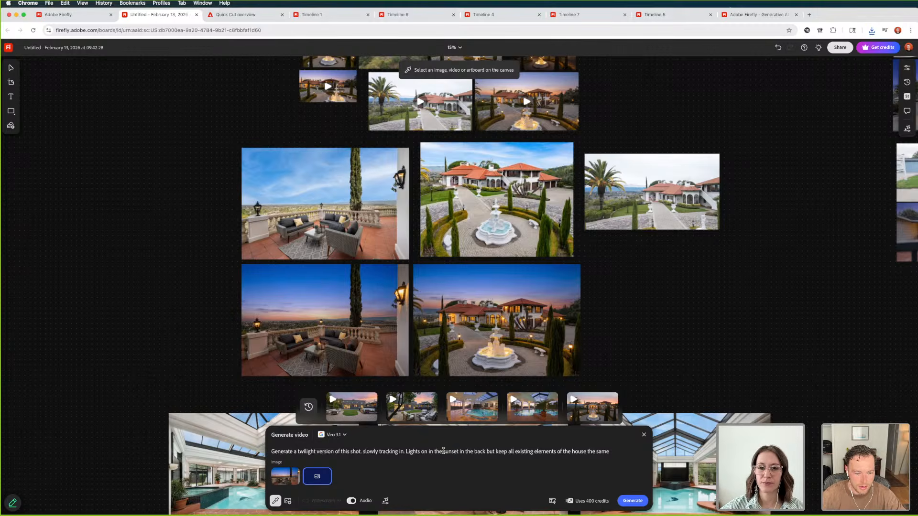
click(632, 501)
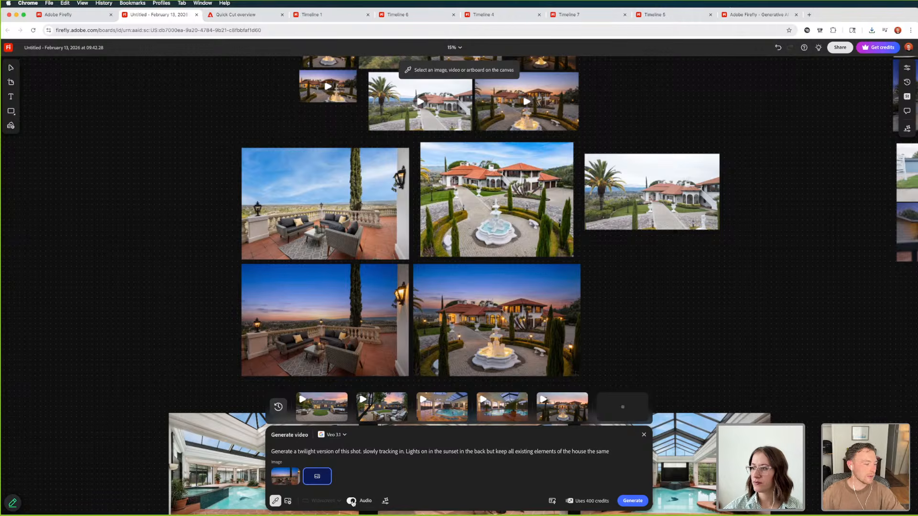
Find the twilight indoor pool video below the three daylight pool photos and play it at a larger view
scroll(540, 327, down, 5)
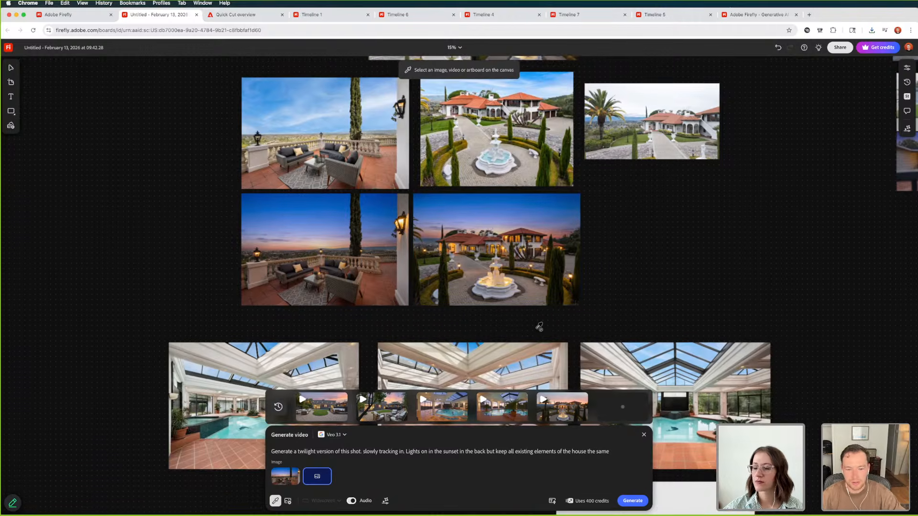
scroll(525, 335, up, 1)
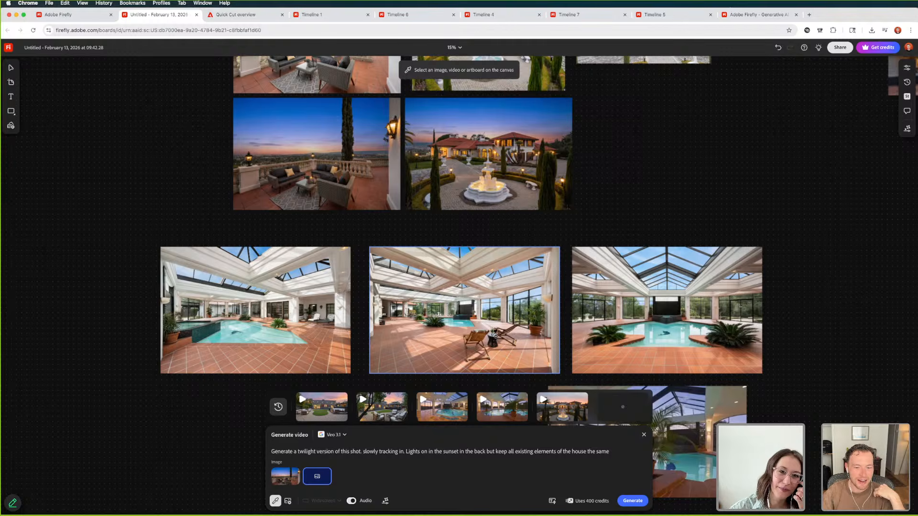
scroll(459, 326, down, 3)
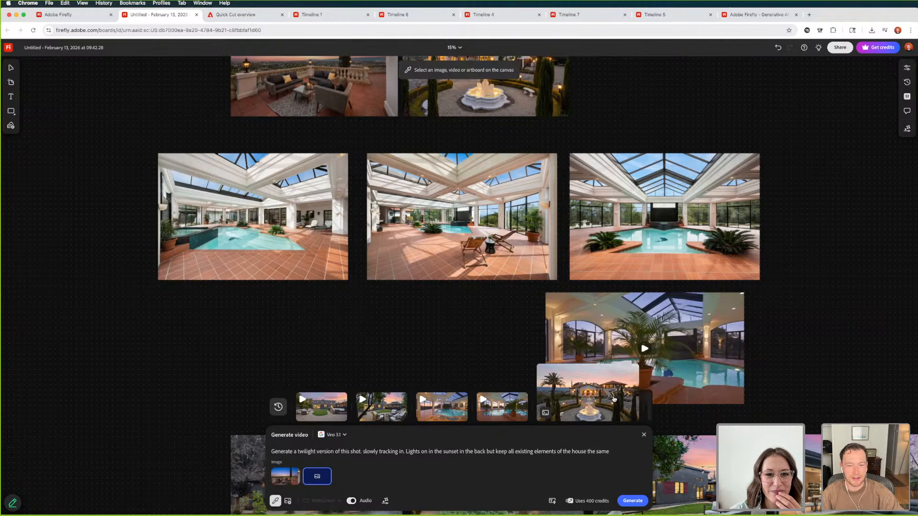
scroll(674, 330, down, 3)
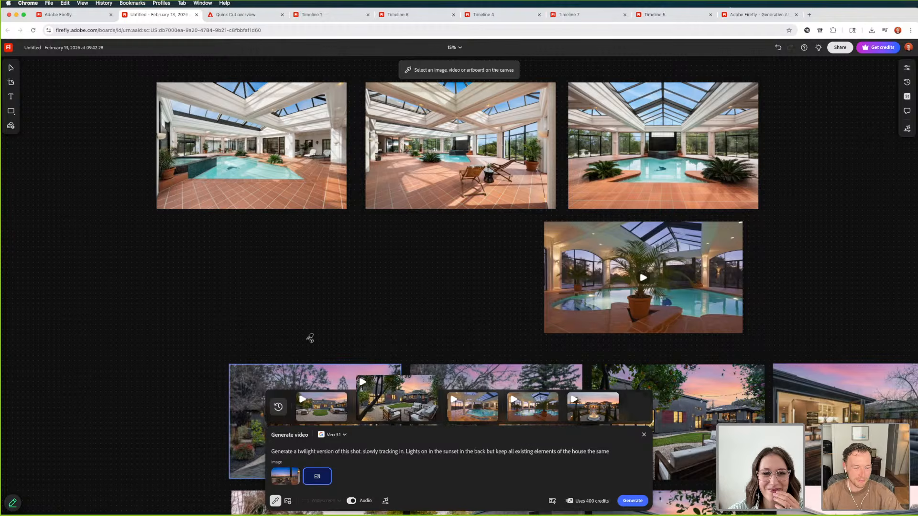
scroll(400, 262, up, 8)
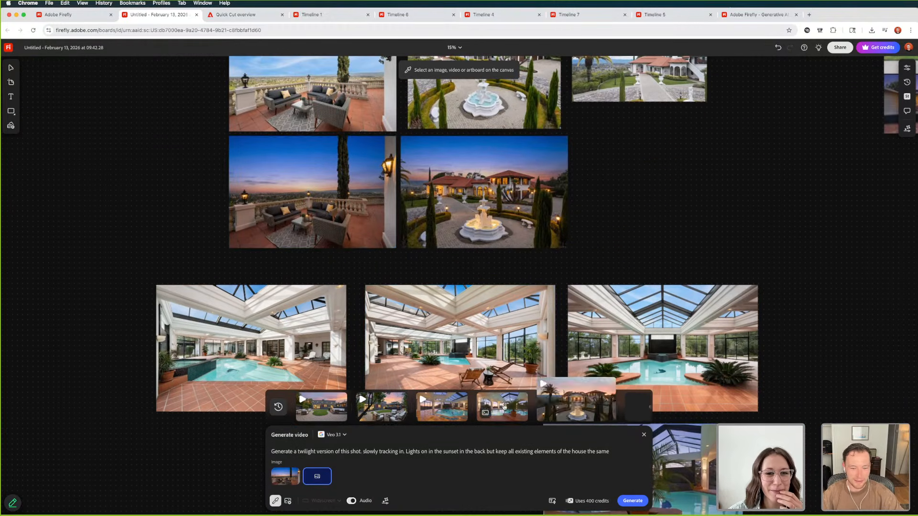
scroll(490, 356, down, 7)
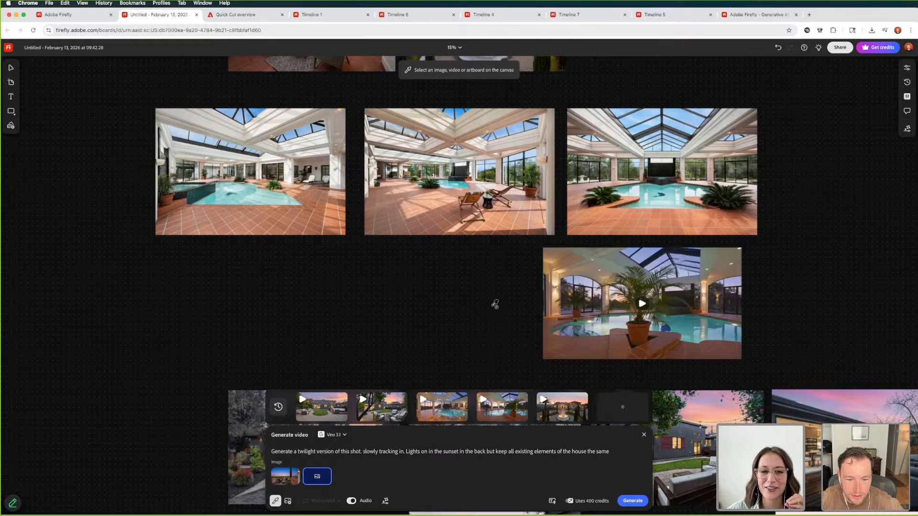
click(493, 306)
click(642, 304)
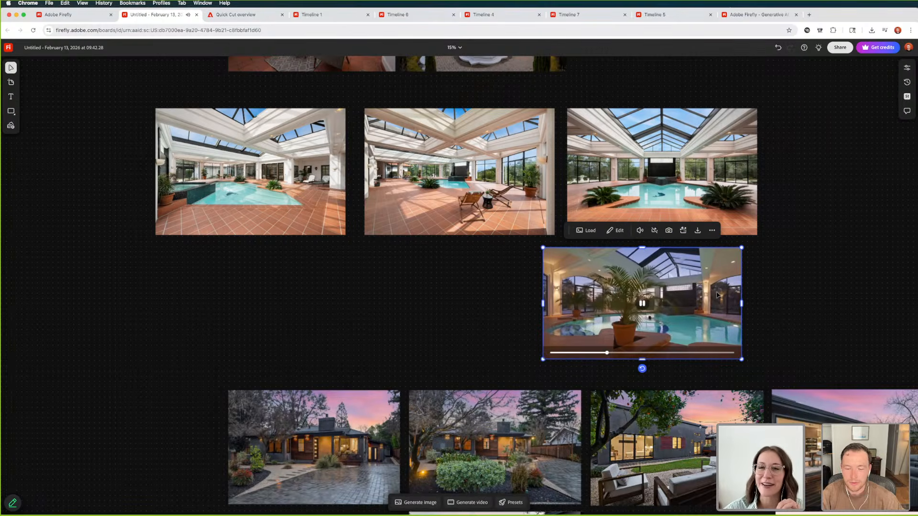
key(super+equal)
key(super+equal)
scroll(711, 295, right, 5)
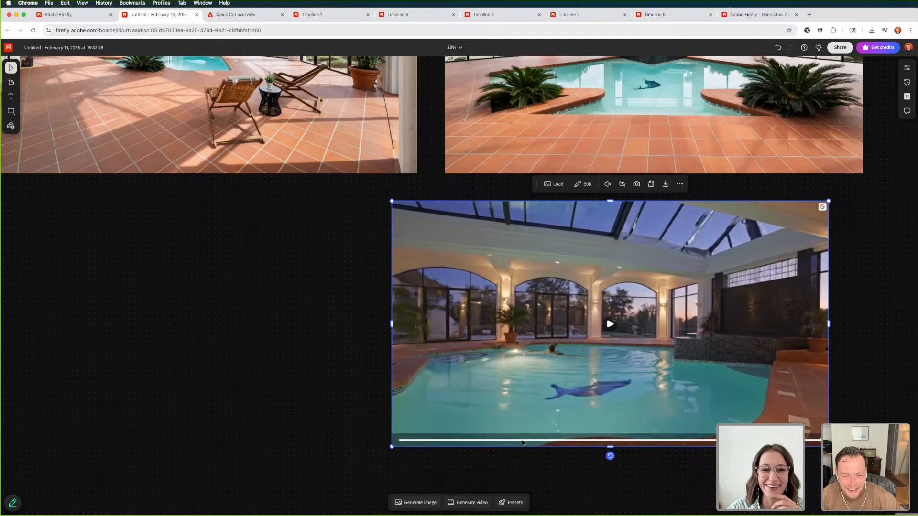
Scrub back and forth through the twilight pool video to examine the potted palm, the swimmer and the dolphin shape
click(523, 440)
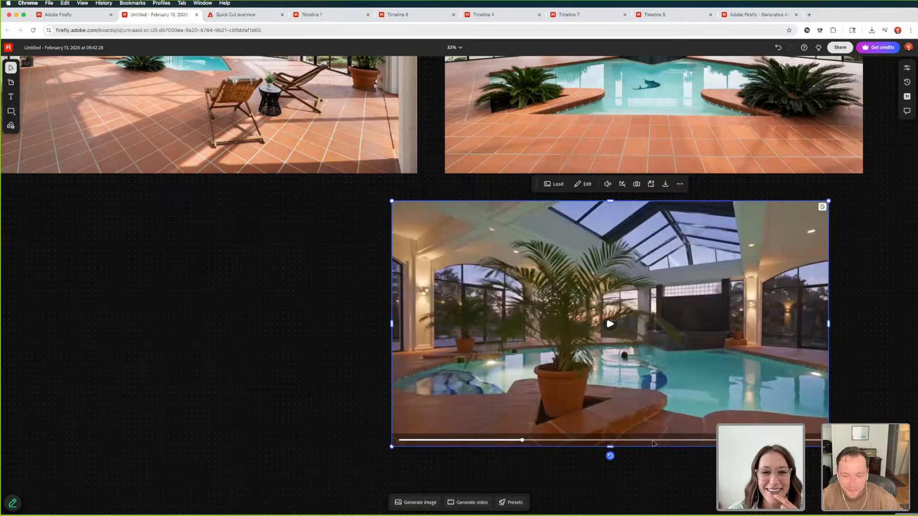
click(655, 441)
click(702, 440)
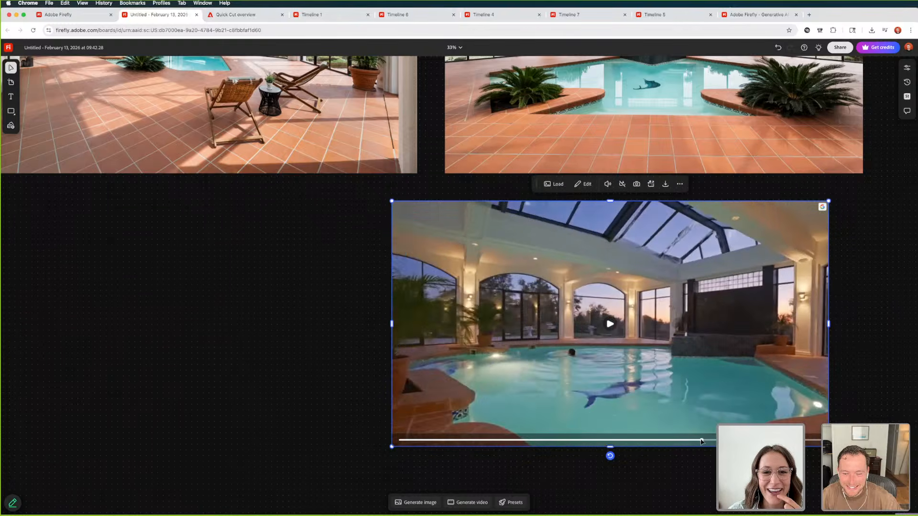
click(651, 440)
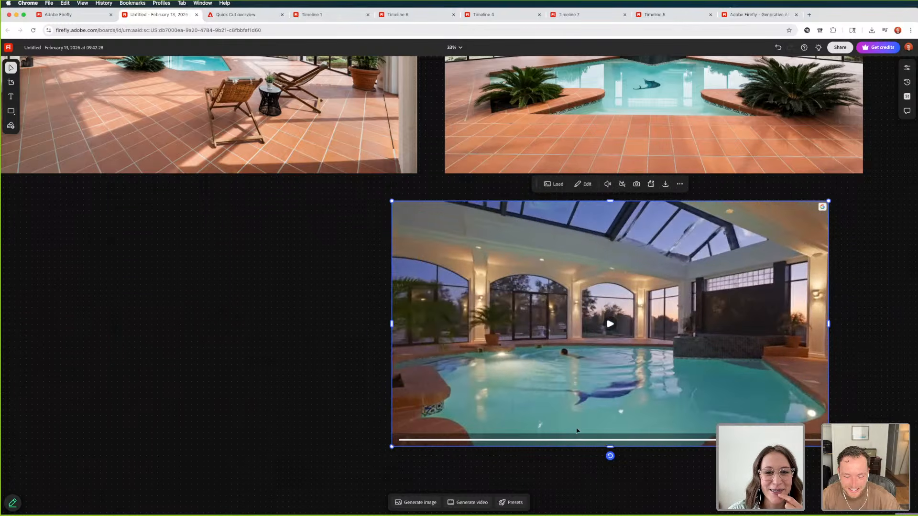
click(499, 440)
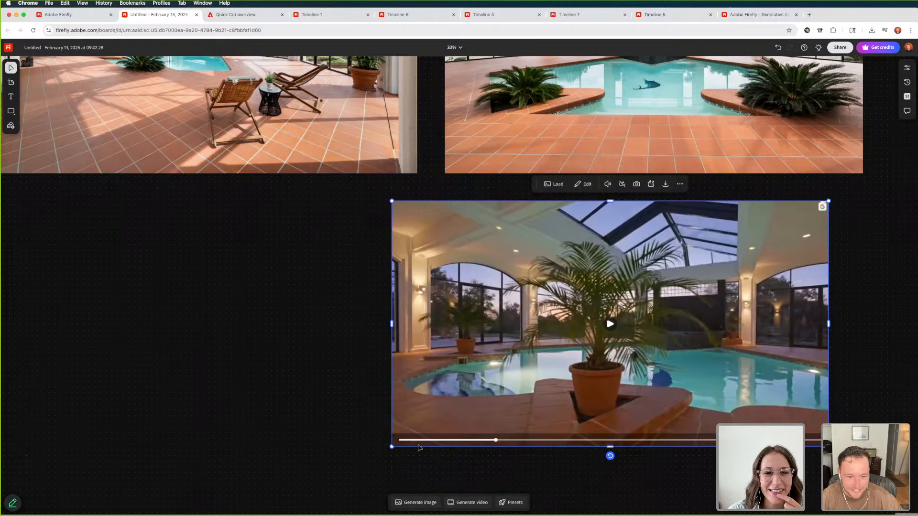
click(415, 441)
click(404, 441)
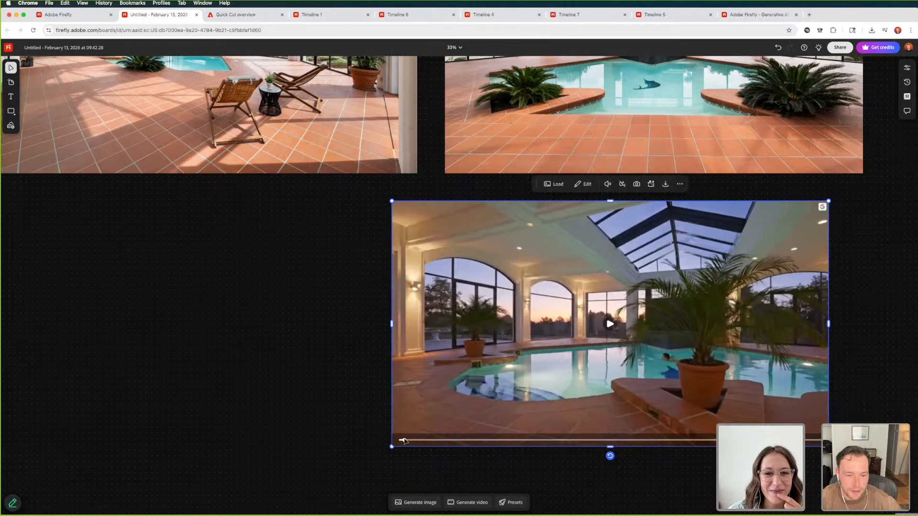
click(403, 440)
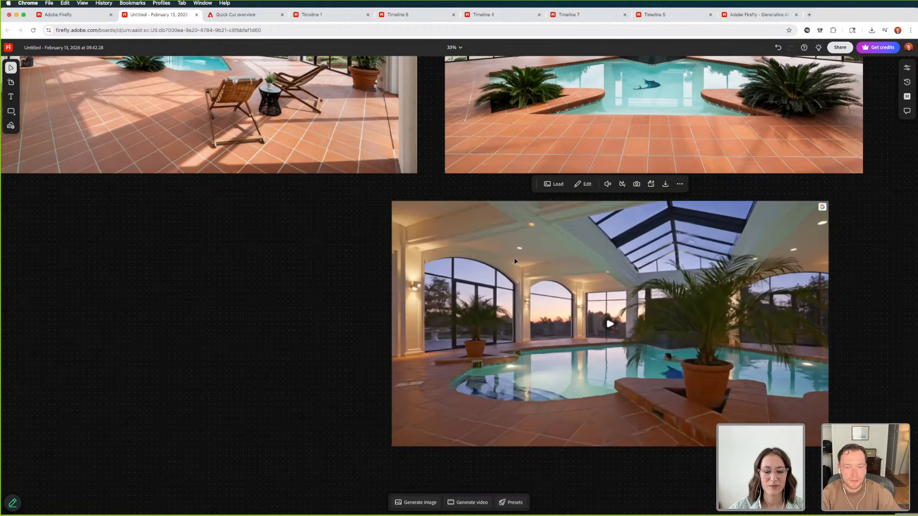
Compare the twilight pool video with the daylight pool photos above it and replay the clip
click(514, 260)
scroll(478, 265, up, 5)
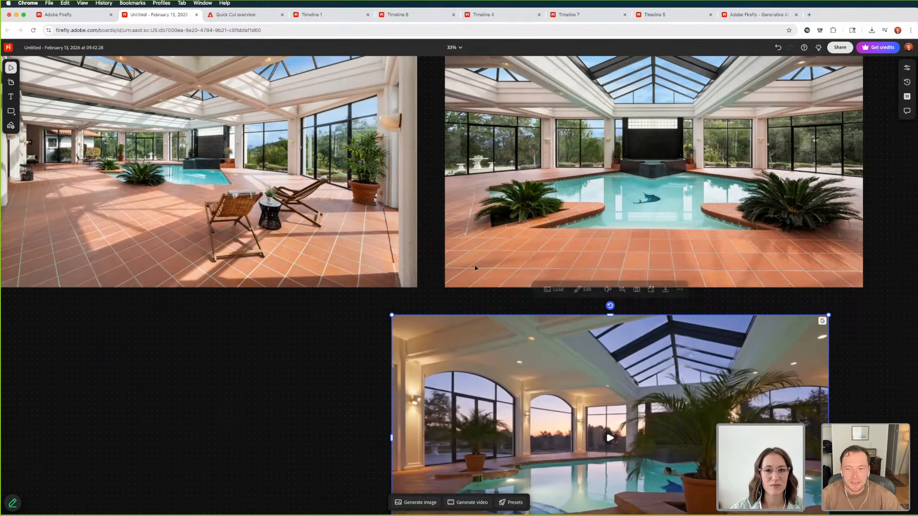
scroll(474, 265, down, 5)
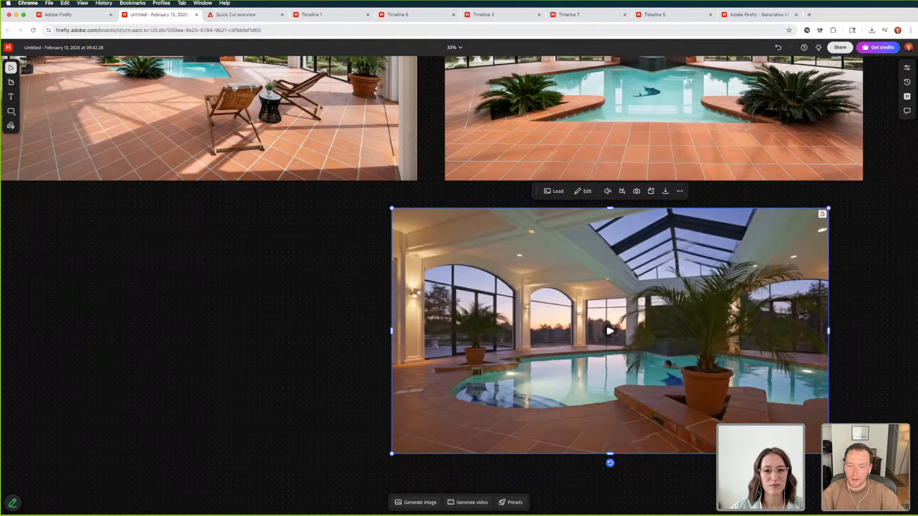
scroll(610, 331, left, 1)
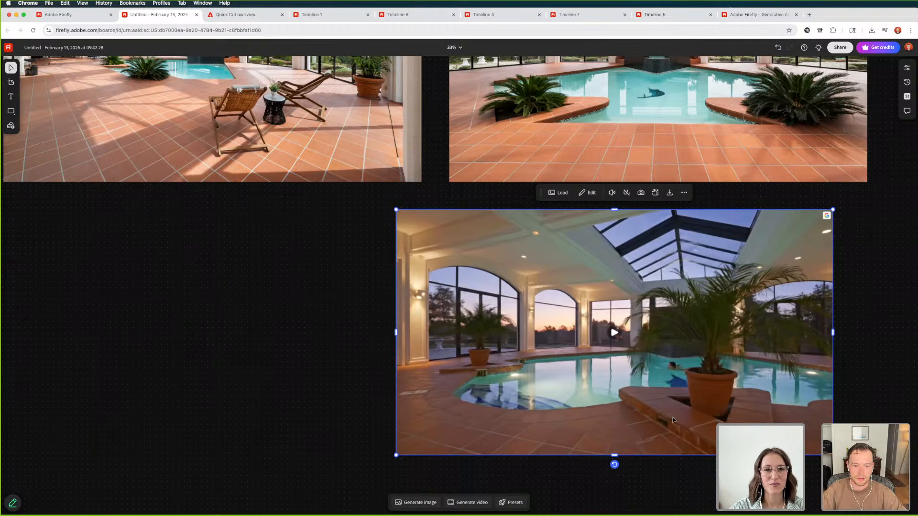
click(615, 332)
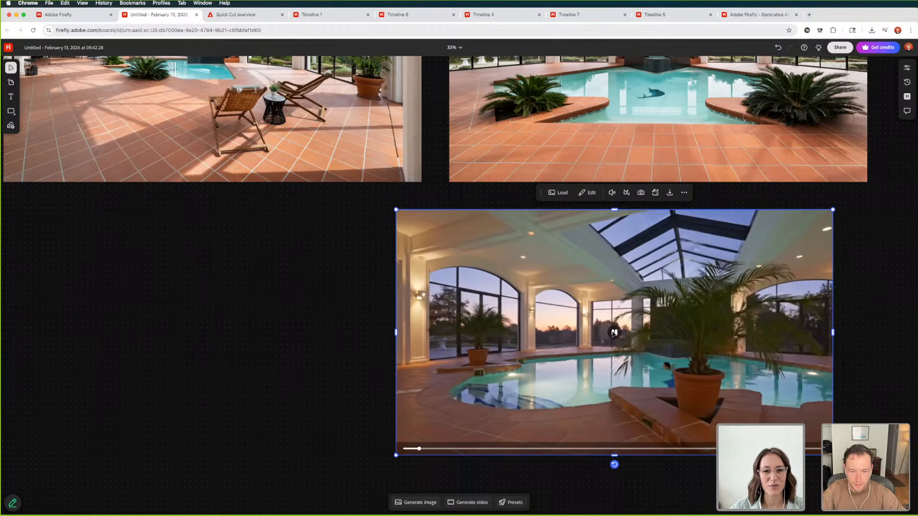
click(614, 332)
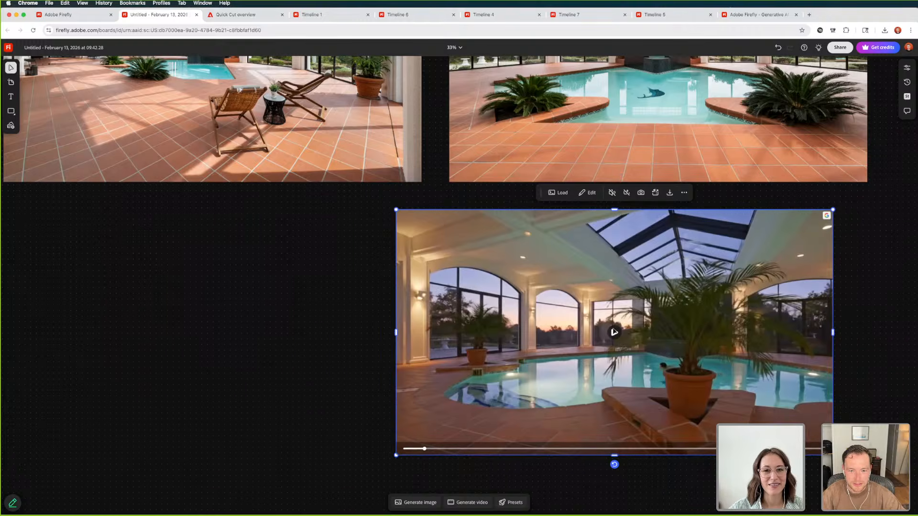
click(615, 332)
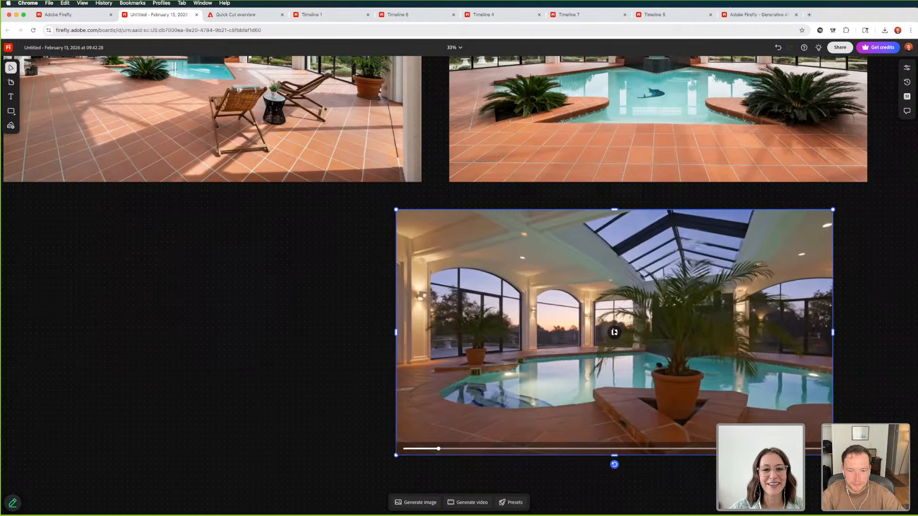
click(872, 374)
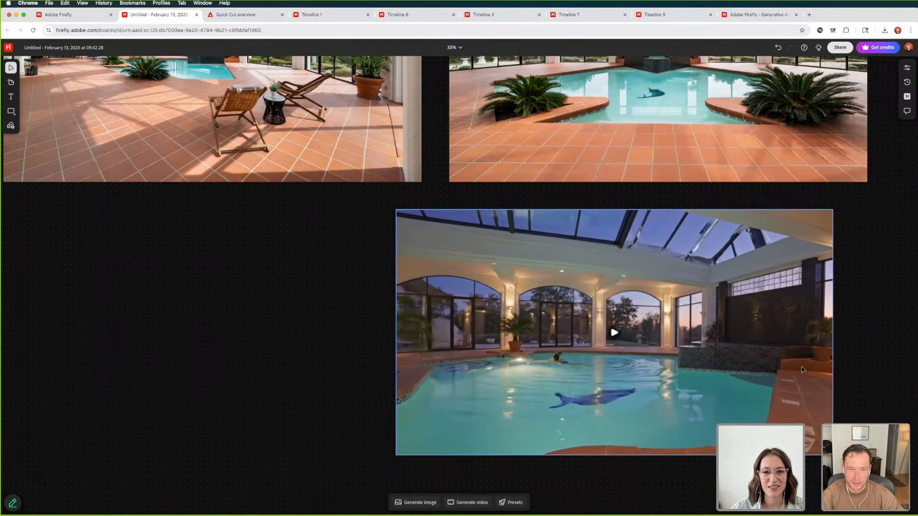
Go back to the twilight terrace photo, select it and reopen video generation with its results
key(super+minus)
key(super+minus)
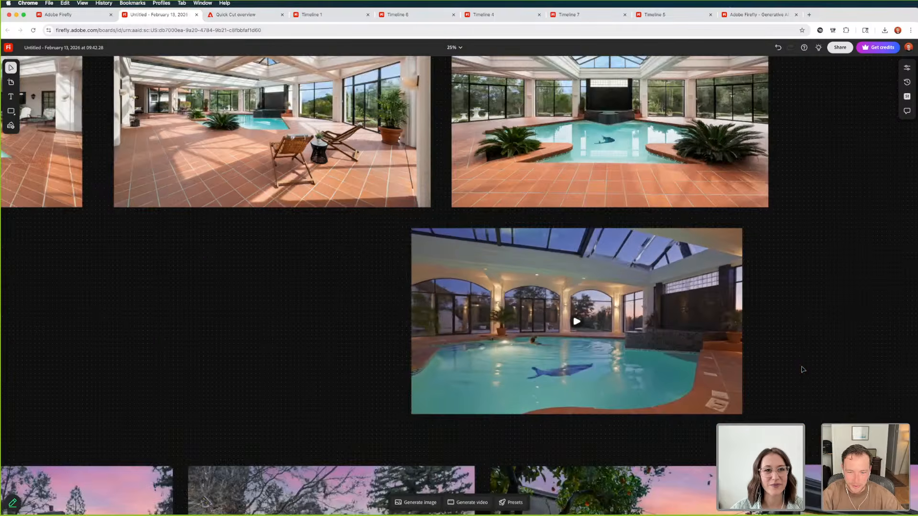
scroll(803, 370, down, 2)
scroll(803, 369, down, 1)
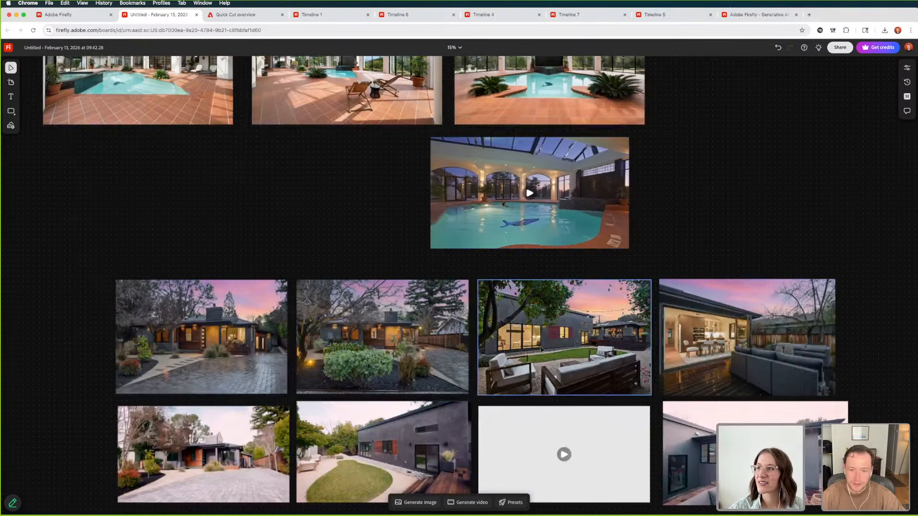
scroll(139, 236, up, 2)
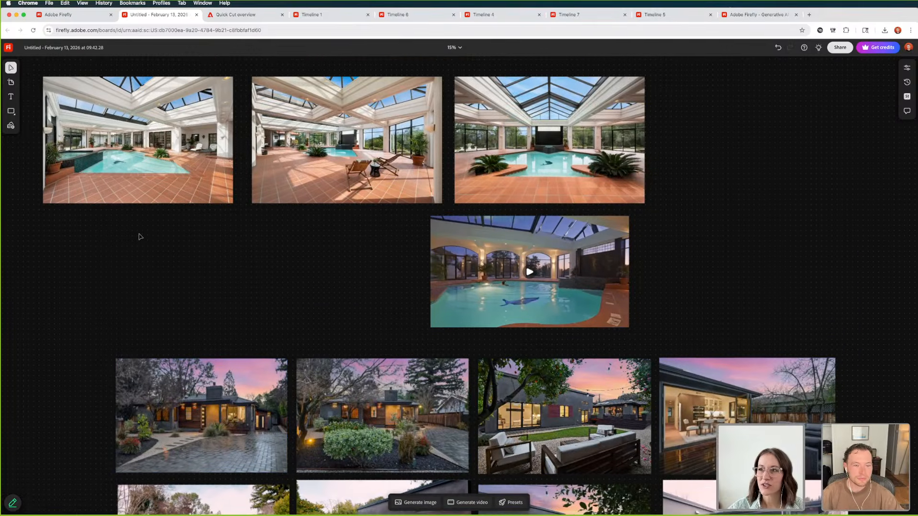
scroll(139, 236, left, 2)
scroll(138, 235, up, 4)
scroll(142, 235, up, 2)
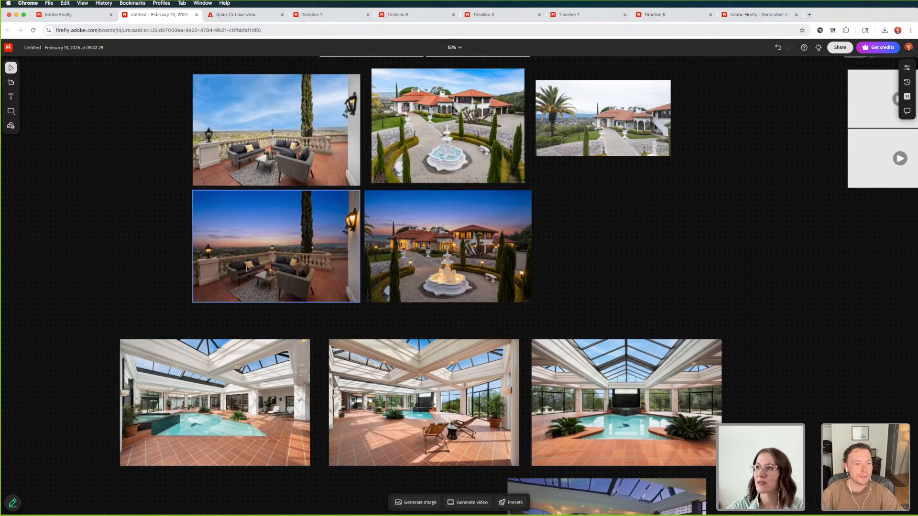
click(250, 269)
click(469, 503)
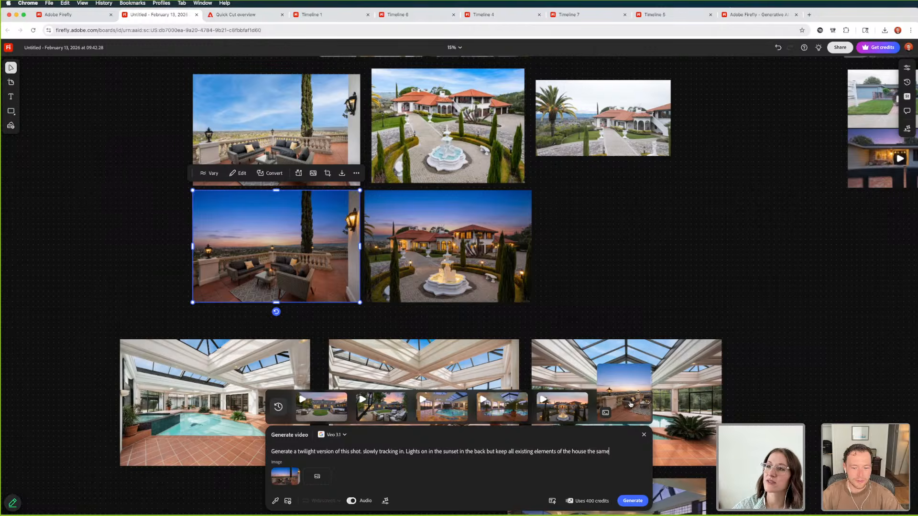
Place the newly generated terrace video on the board, enlarge it beside the twilight terrace photo, and view both closer up
drag(651, 412, 89, 220)
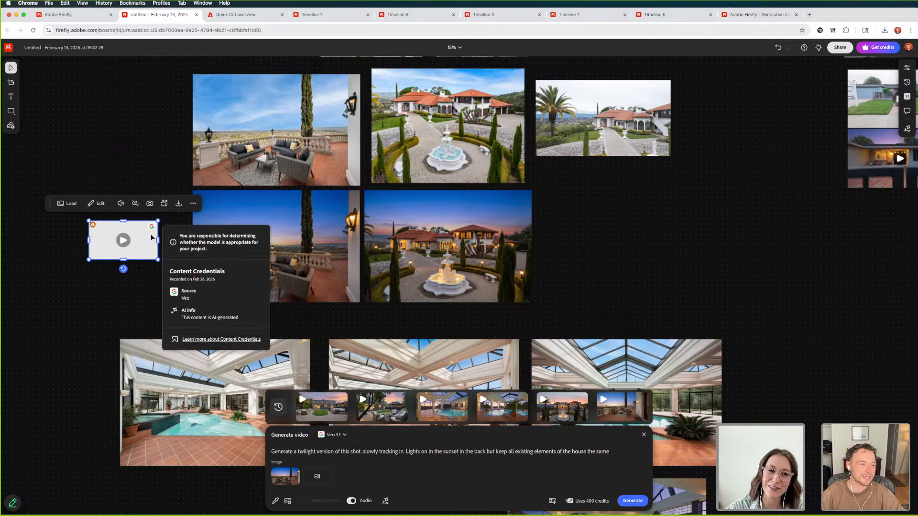
drag(92, 259, 1, 329)
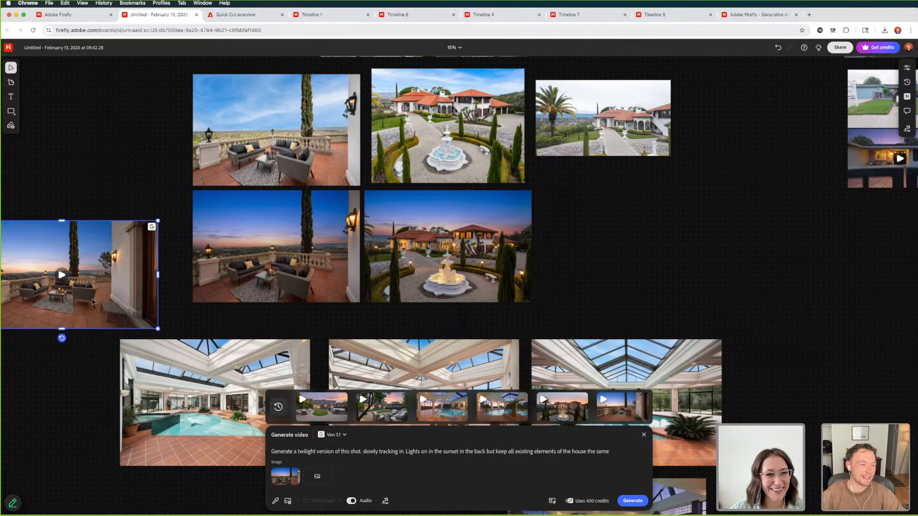
drag(95, 301, 118, 269)
scroll(231, 286, left, 3)
scroll(231, 285, left, 5)
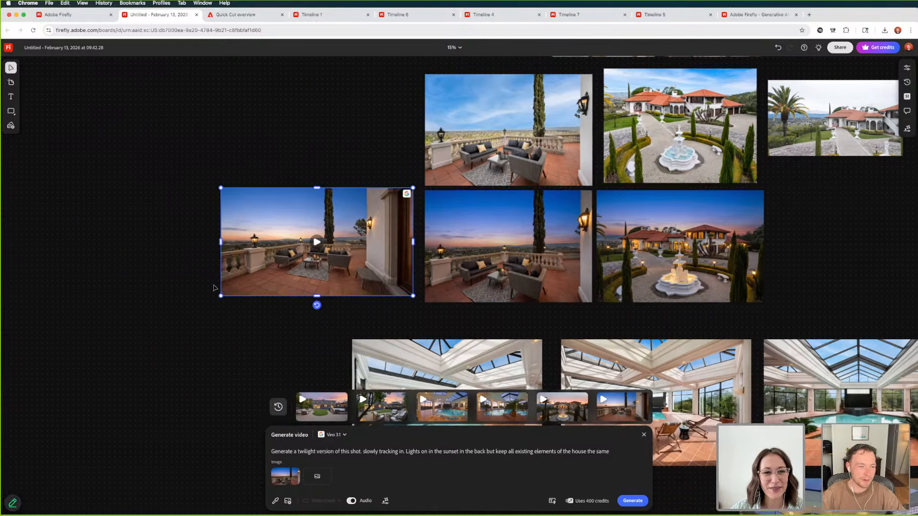
click(163, 238)
key(super+equal)
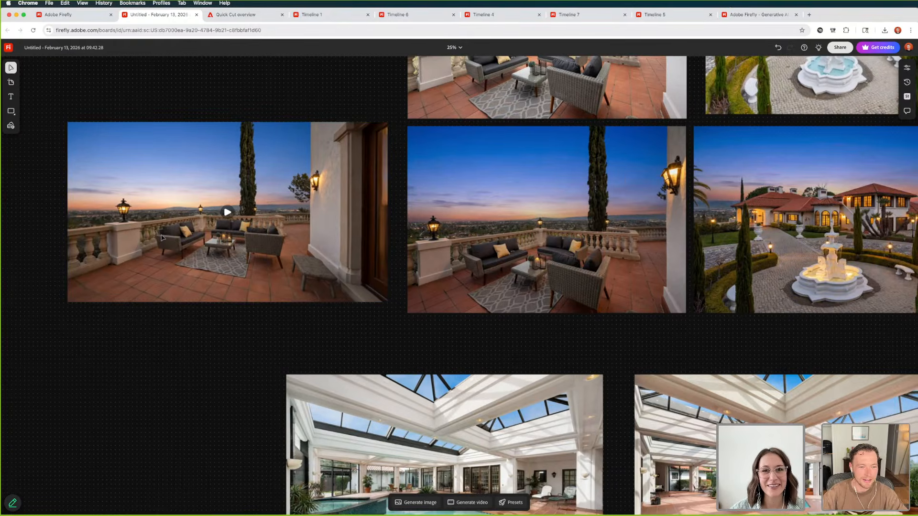
Enlarge the twilight terrace video beside its source photo by extending its lower corner outward, keeping it clear of the photo
scroll(172, 241, left, 2)
click(320, 293)
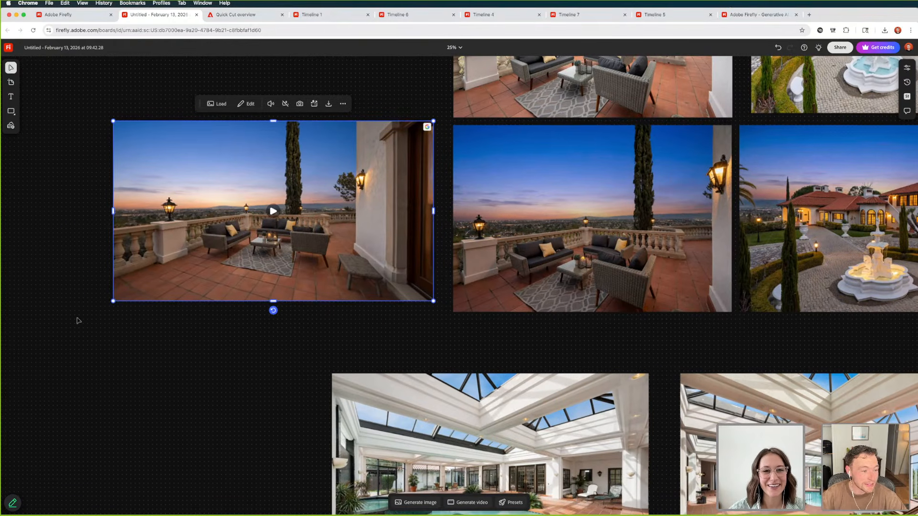
drag(114, 301, 82, 335)
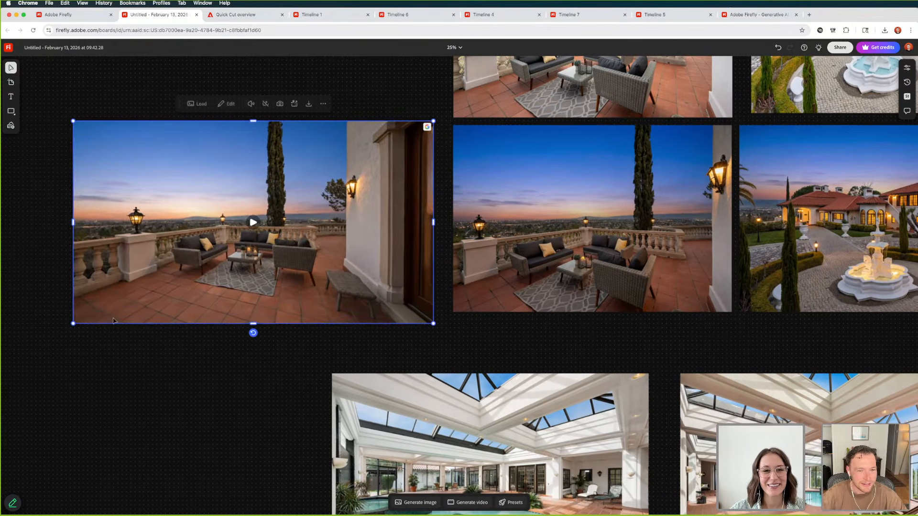
click(135, 340)
scroll(177, 314, up, 3)
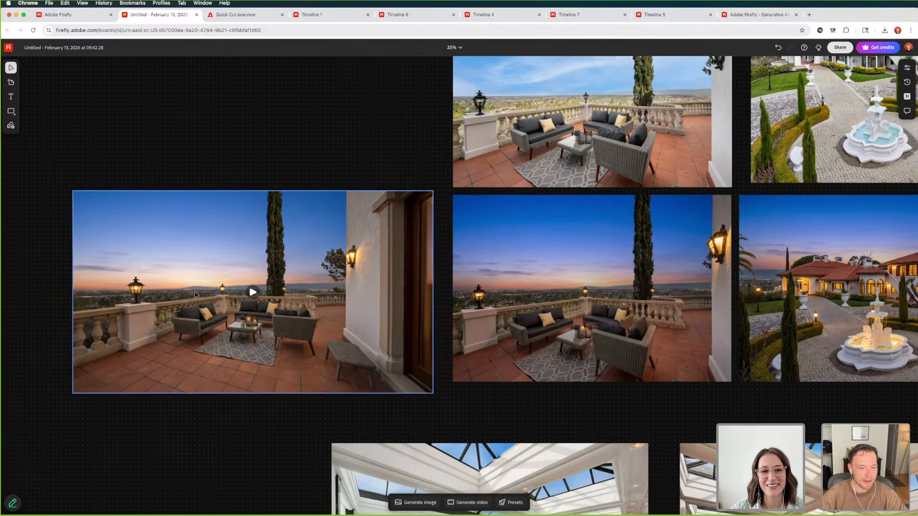
key(super+equal)
scroll(195, 294, left, 5)
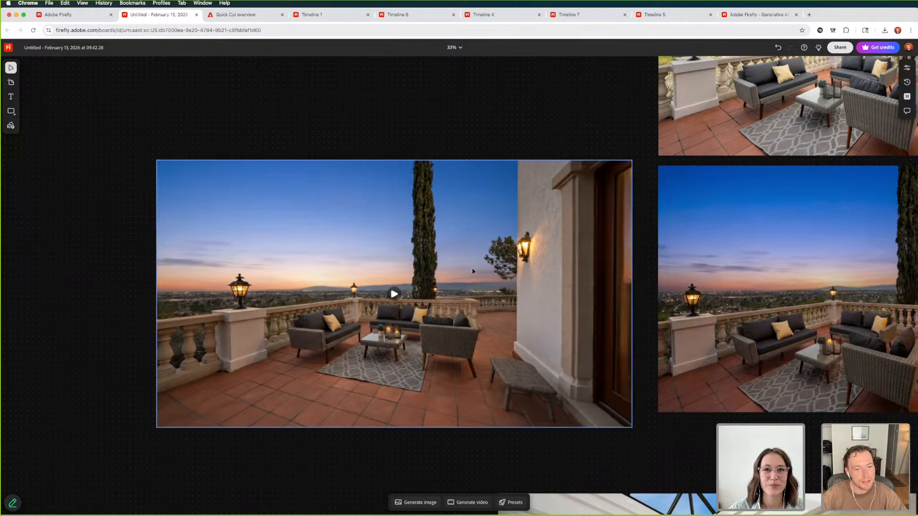
Play the terrace video, turn its sound on, rewind it to the start and replay it in full
click(394, 294)
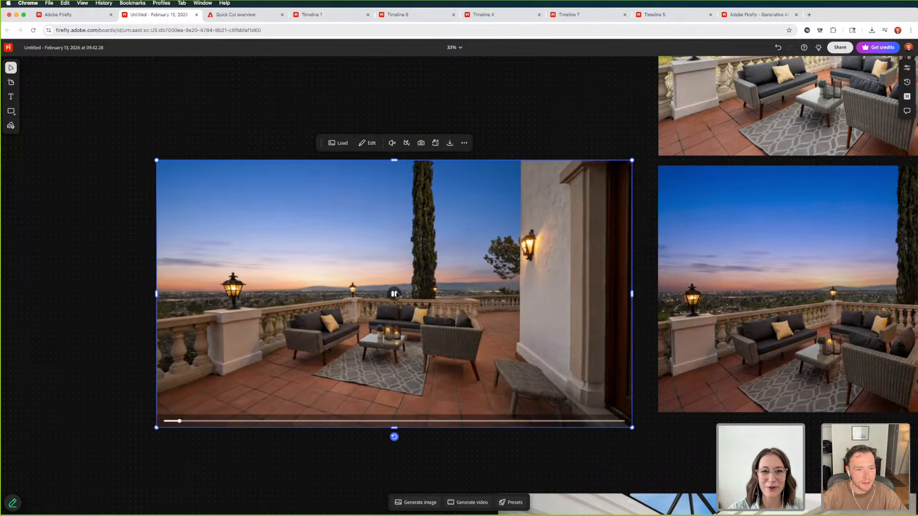
click(392, 143)
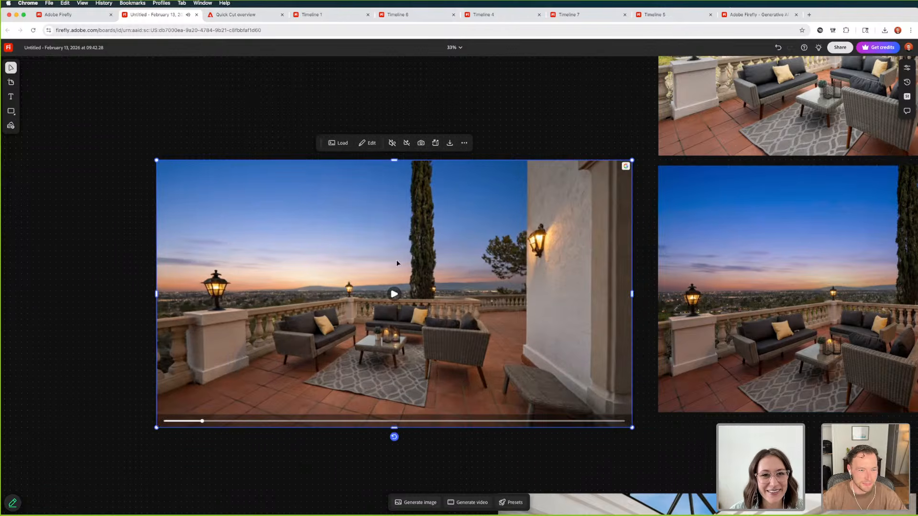
drag(173, 419, 162, 420)
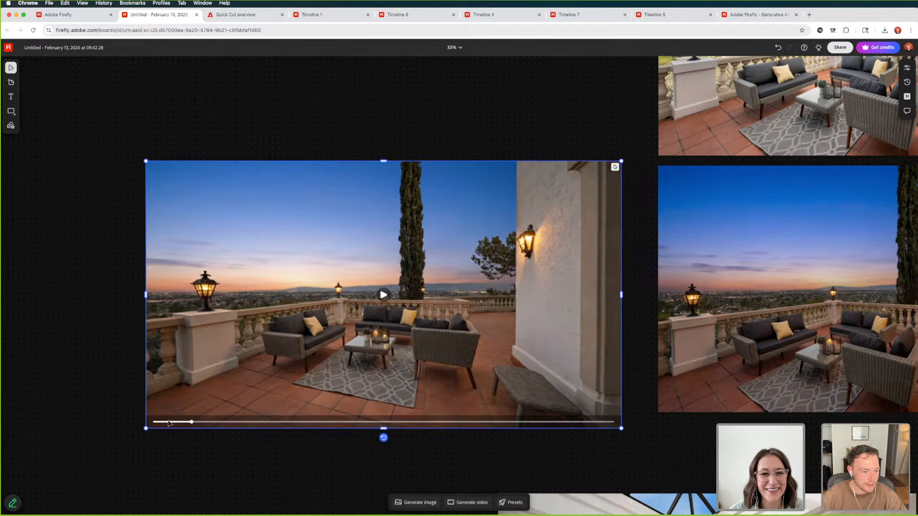
click(171, 423)
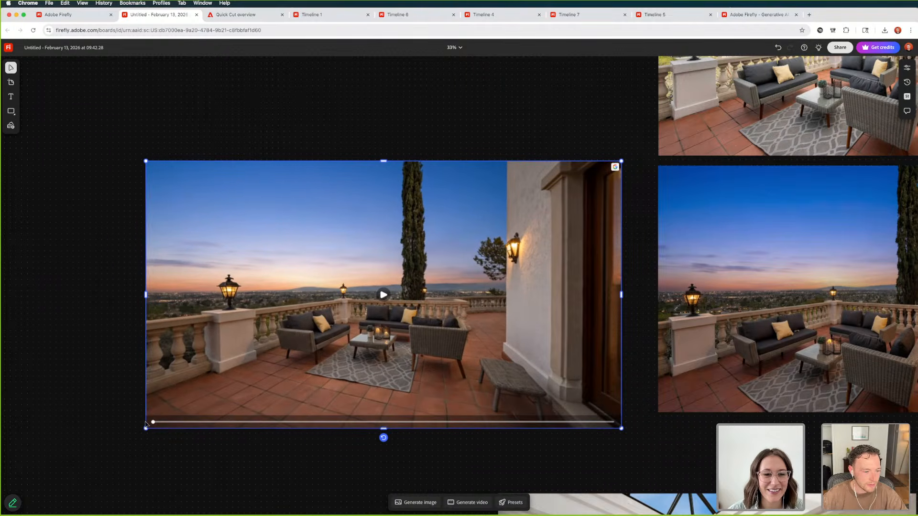
click(383, 295)
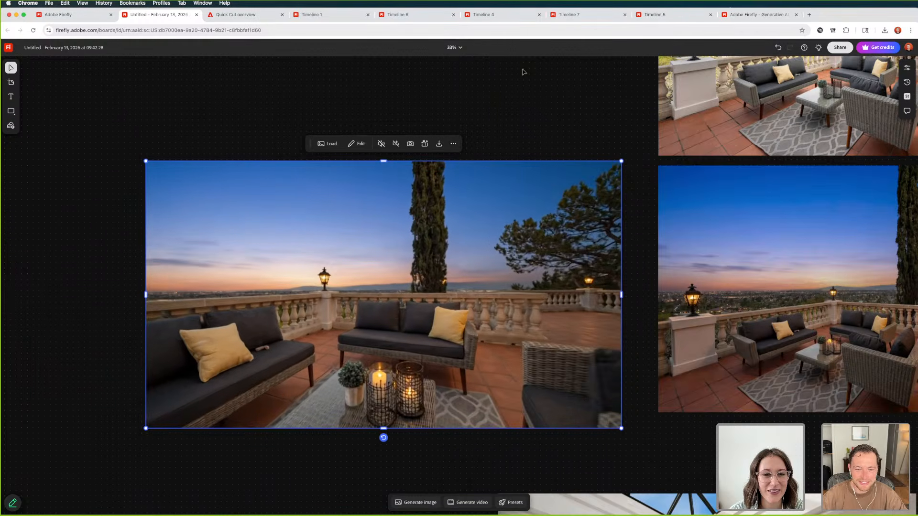
Compare the terrace video's closing frame with the twilight terrace photo and replay the clip
scroll(763, 279, right, 3)
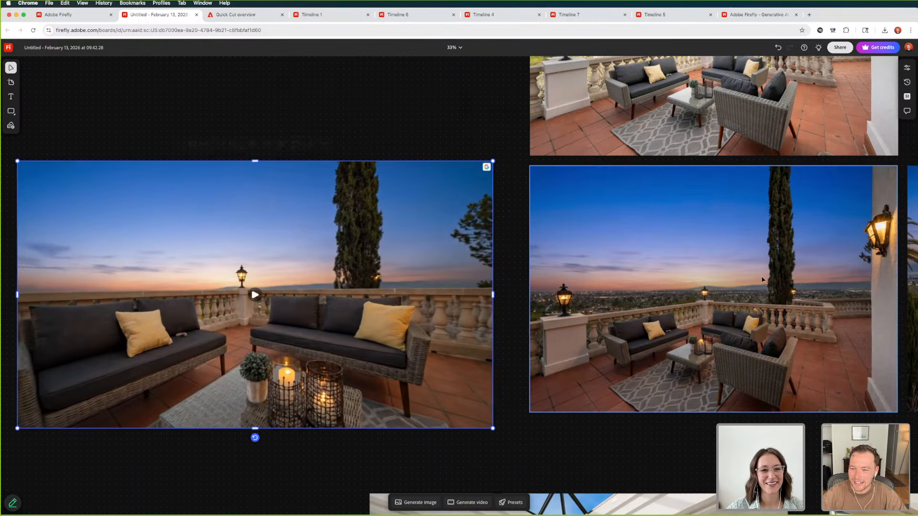
scroll(762, 280, left, 3)
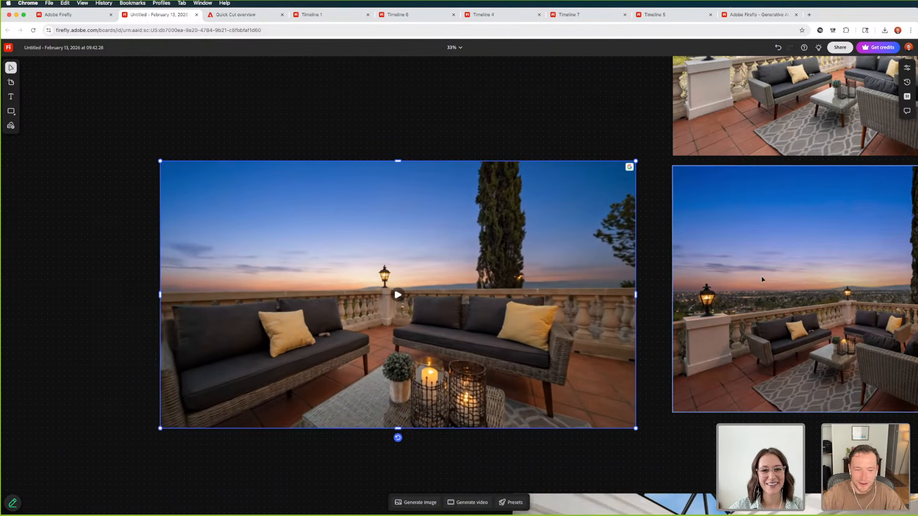
click(393, 296)
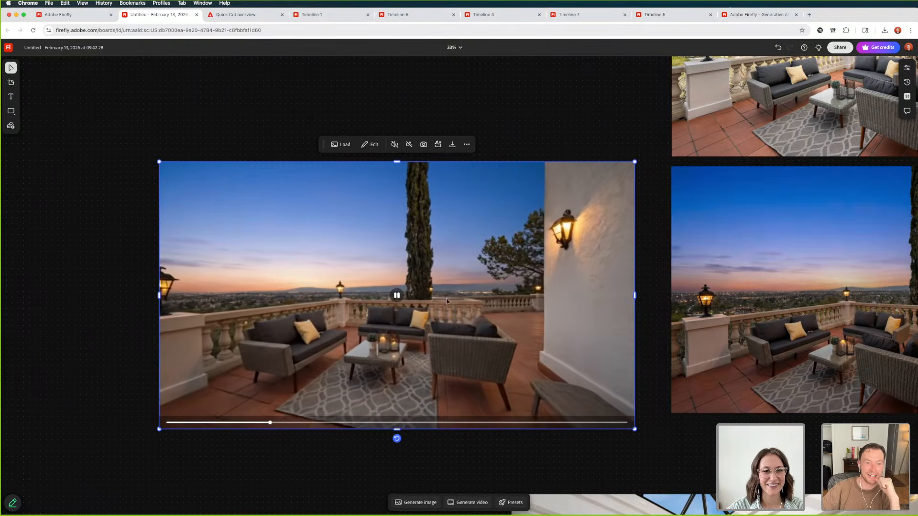
Download the terrace video and save it under the file name "Harwood outdoo"
click(454, 146)
click(469, 166)
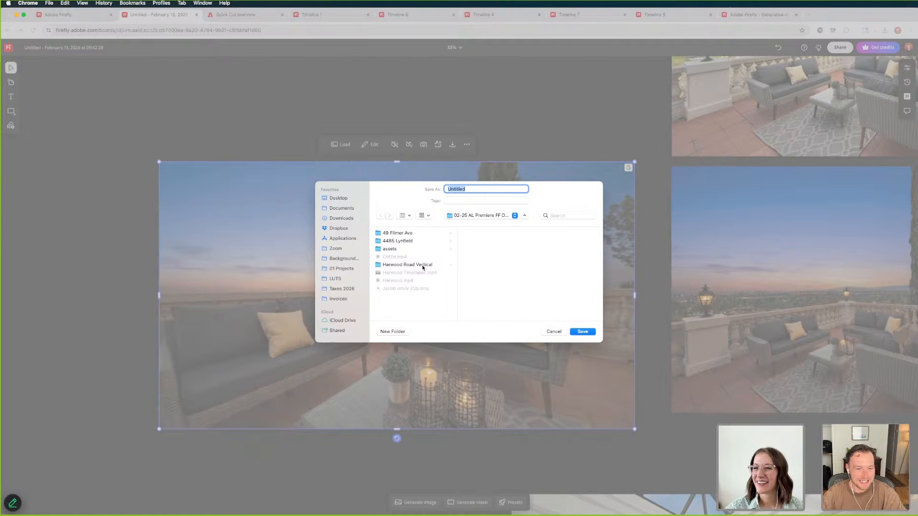
text(Harwood)
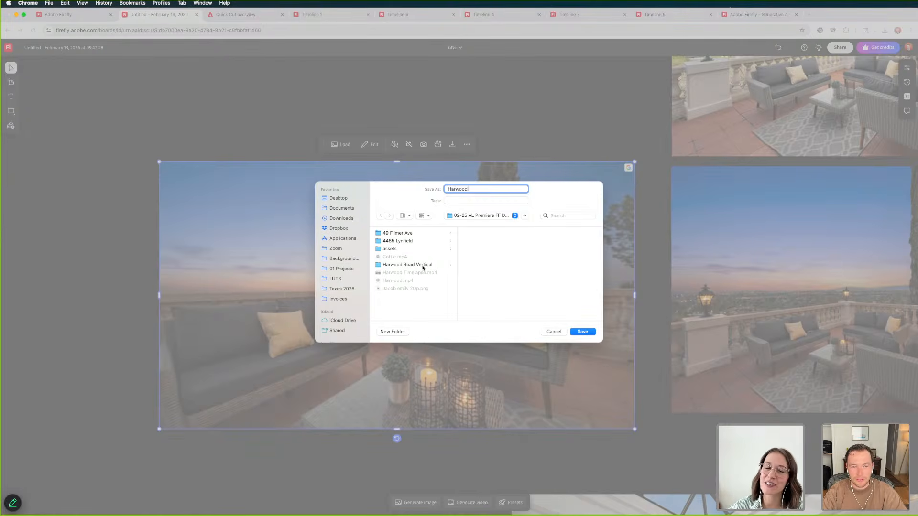
text( outdoor patio)
key(Return)
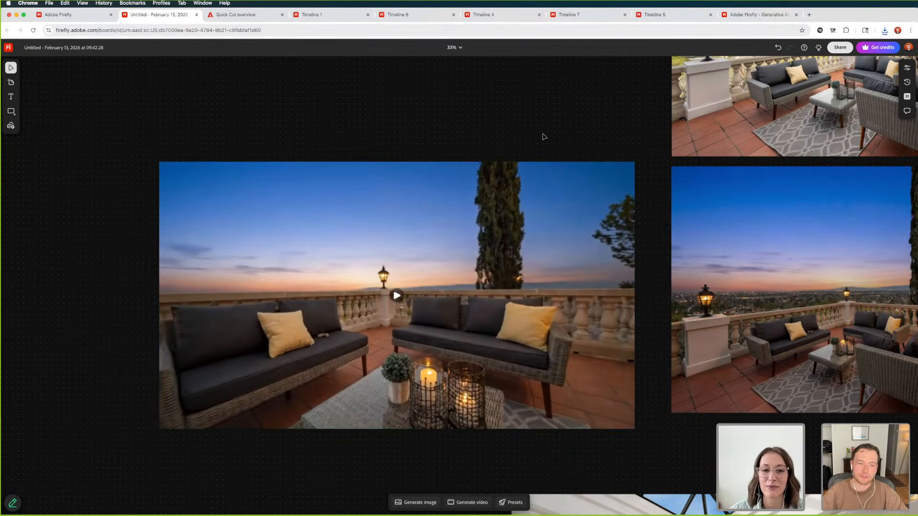
Select the symmetrical daylight pool photo above the twilight pool video and open video generation for it
scroll(541, 140, down, 5)
scroll(550, 177, down, 5)
scroll(550, 177, right, 5)
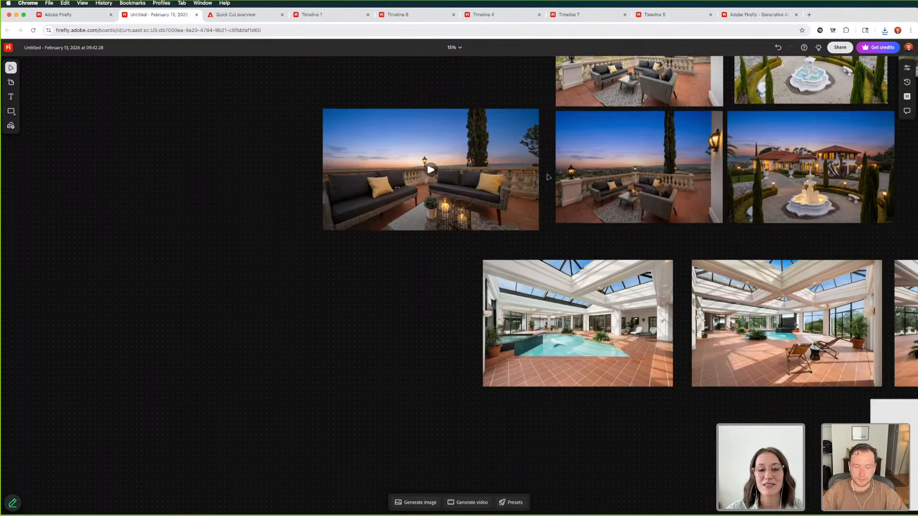
scroll(554, 177, right, 2)
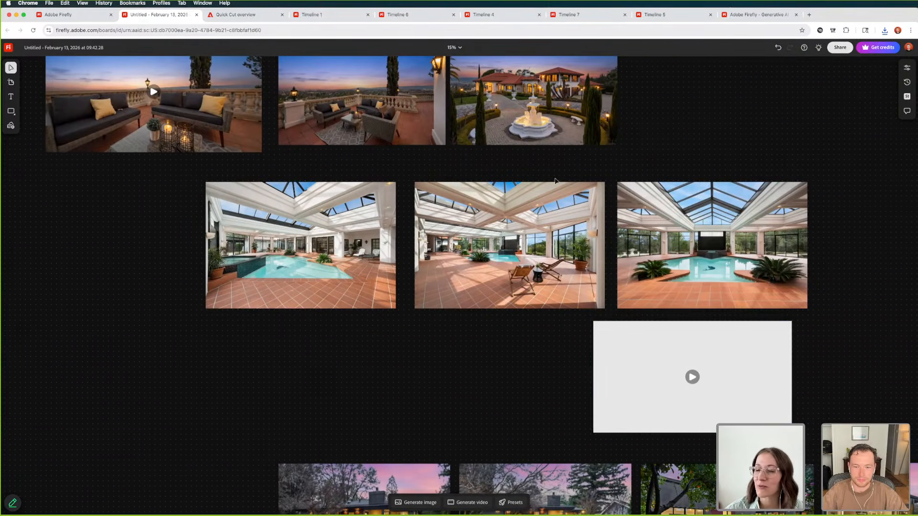
click(638, 363)
click(641, 258)
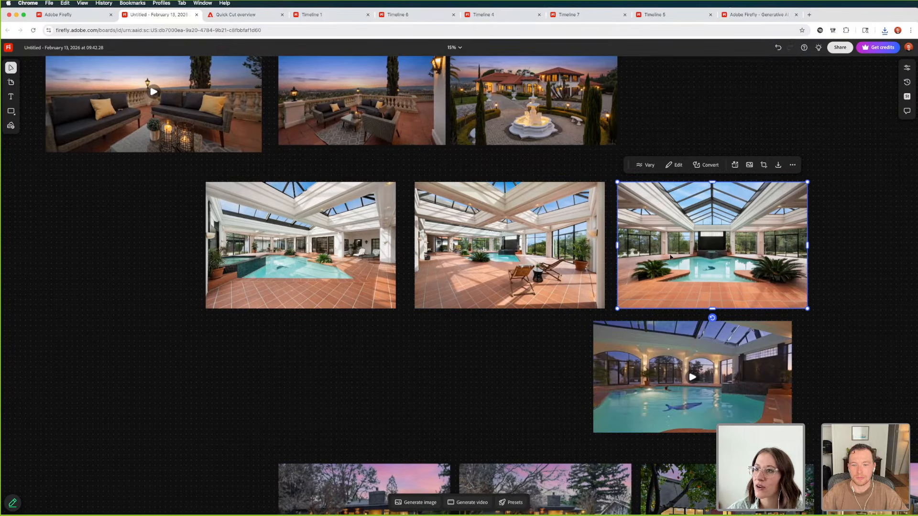
scroll(640, 259, right, 3)
click(467, 503)
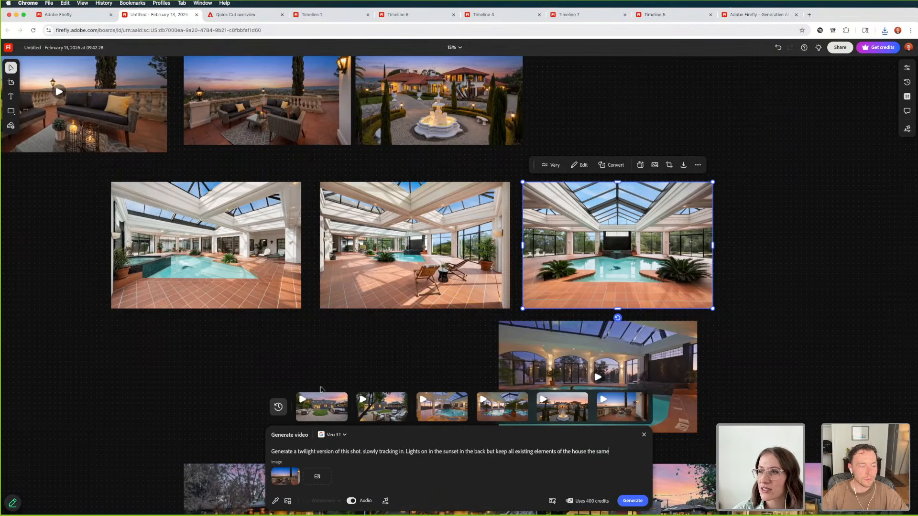
Switch to TextEdit, copy the twilight pool prompt that includes someone swimming, and return to the Firefly board
key(super+Tab)
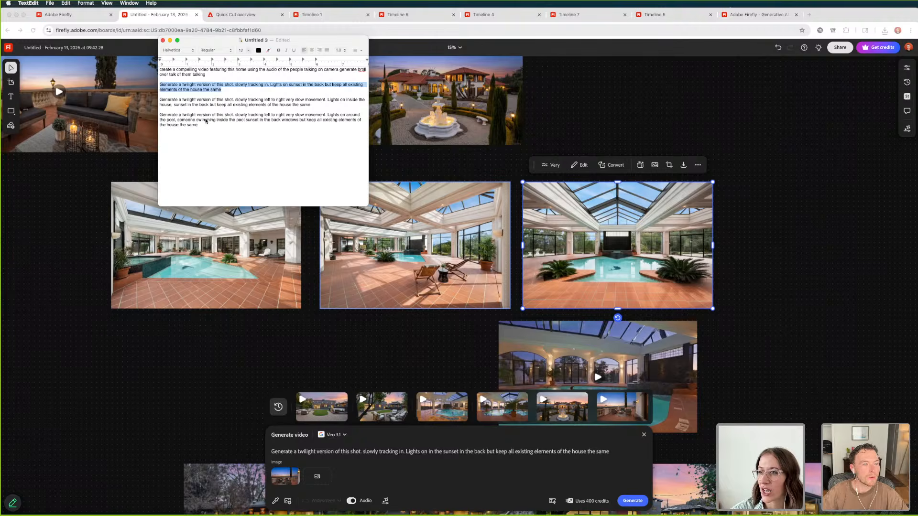
triple_click(206, 121)
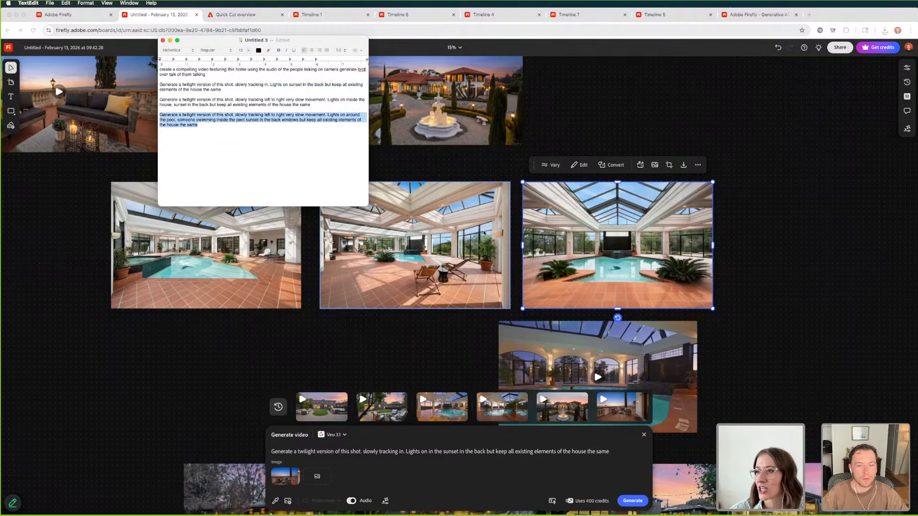
key(super+Tab)
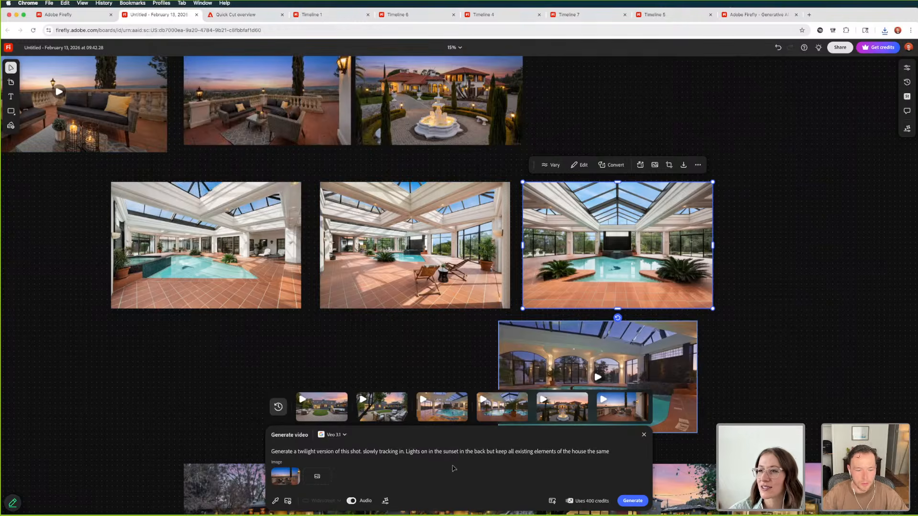
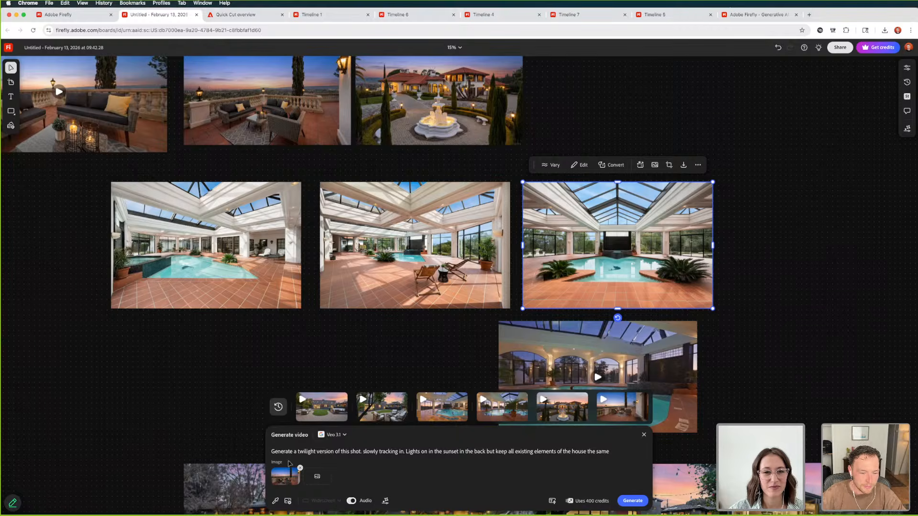
Replace the terrace reference image in the video generation with the symmetrical daylight pool photo
click(298, 470)
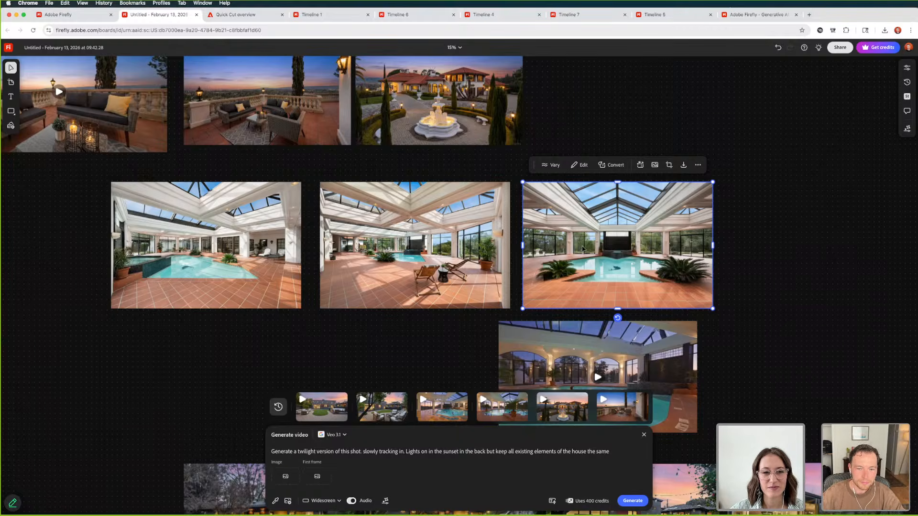
click(282, 479)
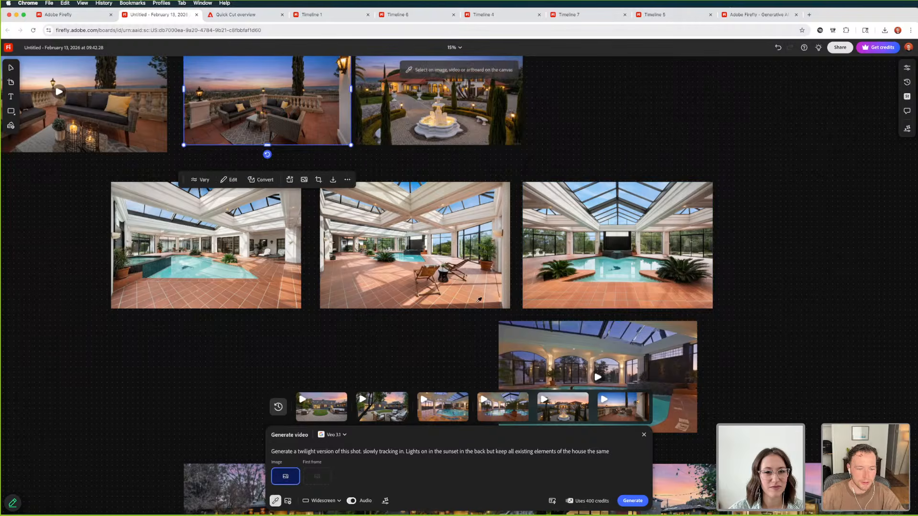
click(605, 233)
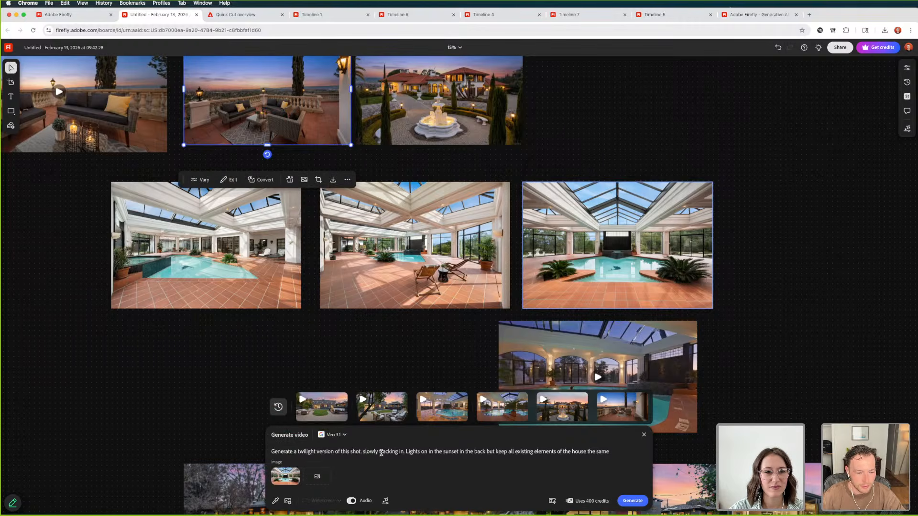
Edit the end of the video prompt to read "keep all existing elements keep plants the same keep the same"
click(398, 452)
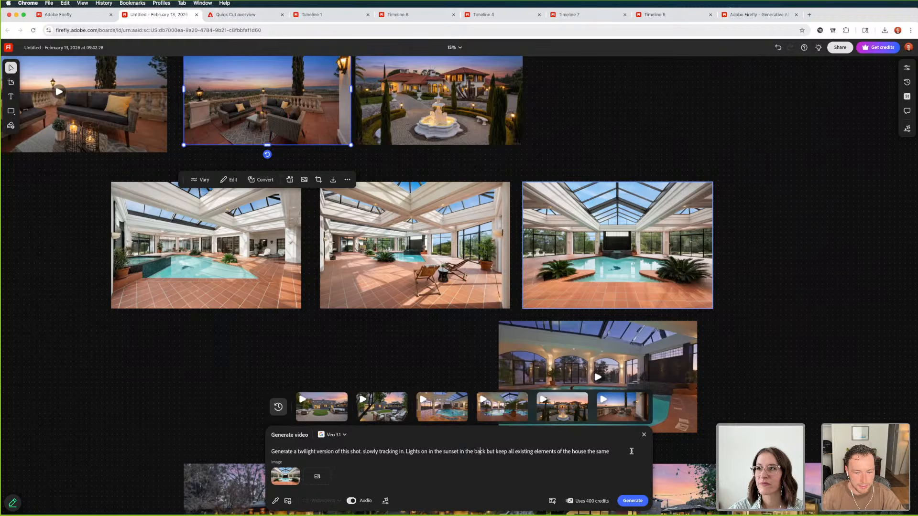
click(558, 452)
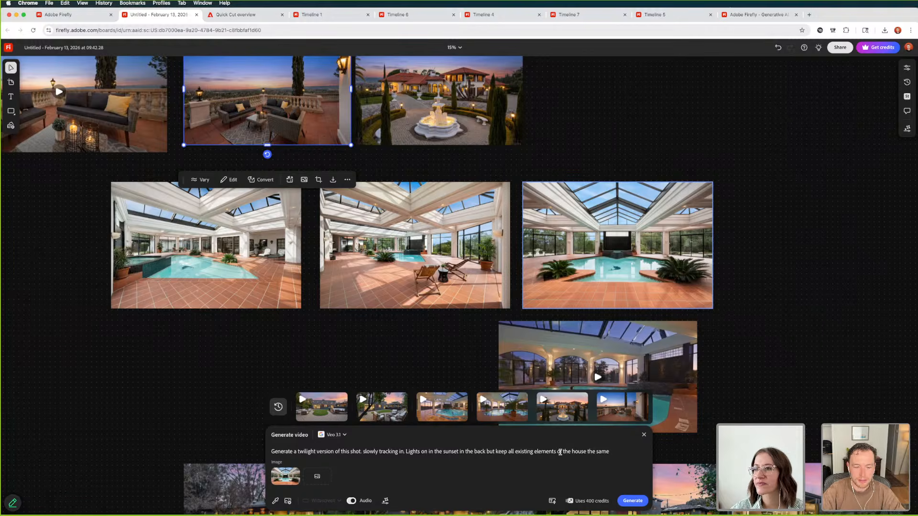
text(keep plants)
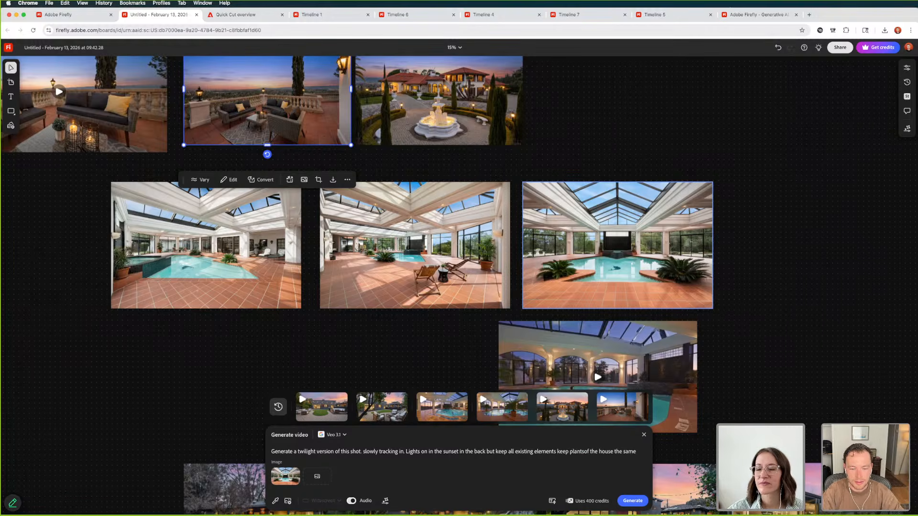
key(alt+shift+Right)
key(alt+shift+Right)
key(alt+shift+Right)
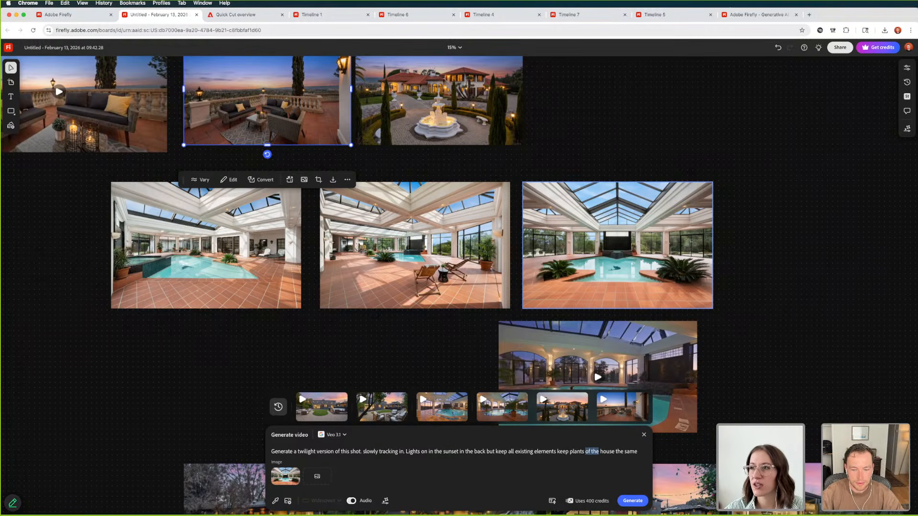
text(the same keep)
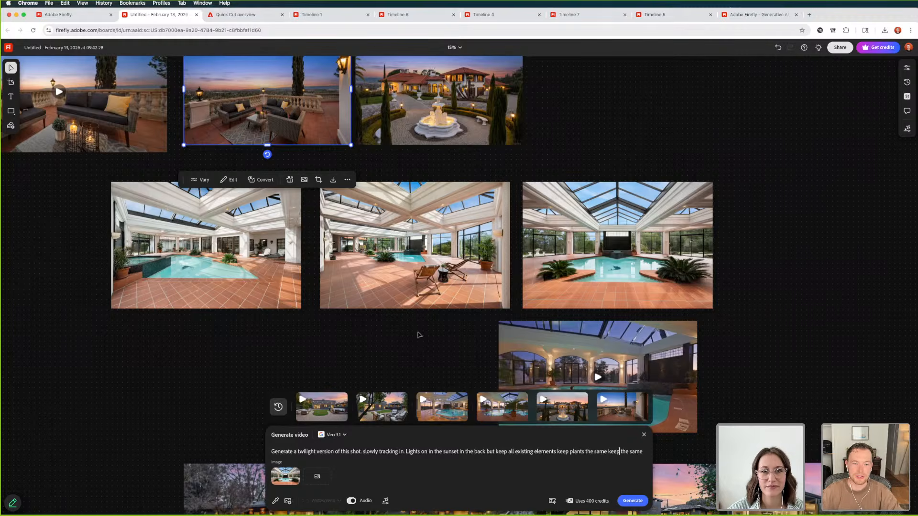
Play the twilight terrace video beside the twilight terrace photo, then deselect it
scroll(257, 91, up, 3)
scroll(286, 129, left, 8)
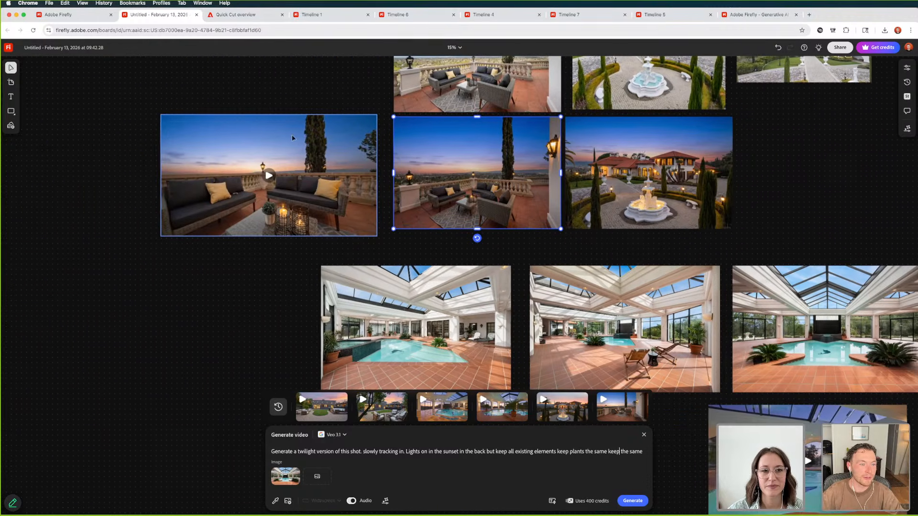
click(278, 175)
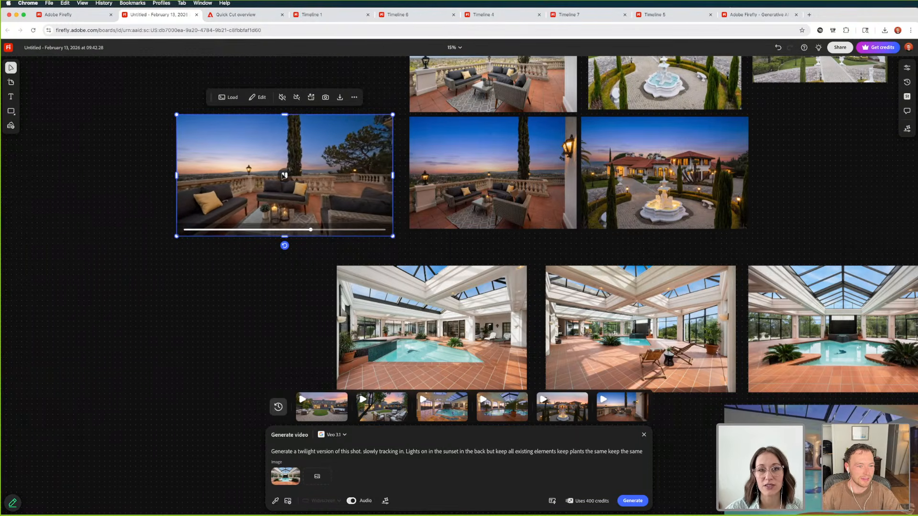
click(225, 299)
Find the daylight driveway video of the villa above the photos and play it twice to review its camera movement
scroll(454, 364, down, 5)
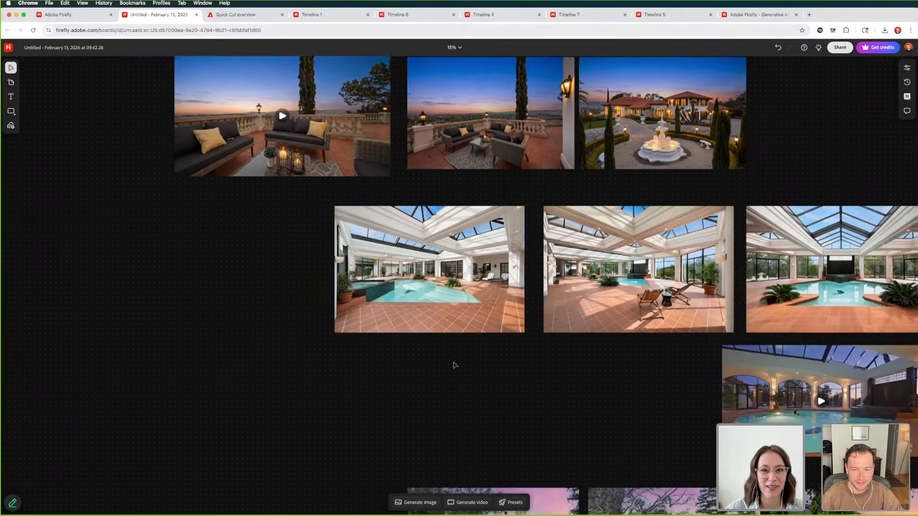
scroll(454, 365, up, 8)
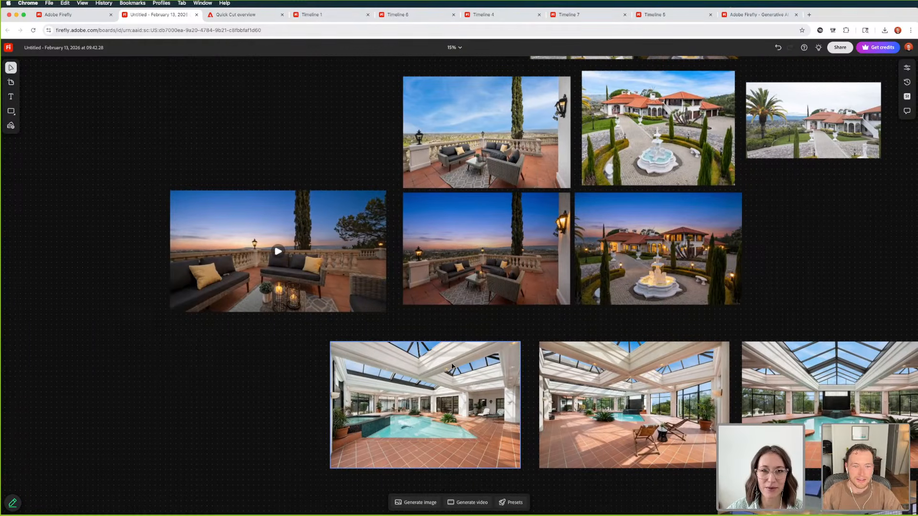
scroll(453, 359, up, 7)
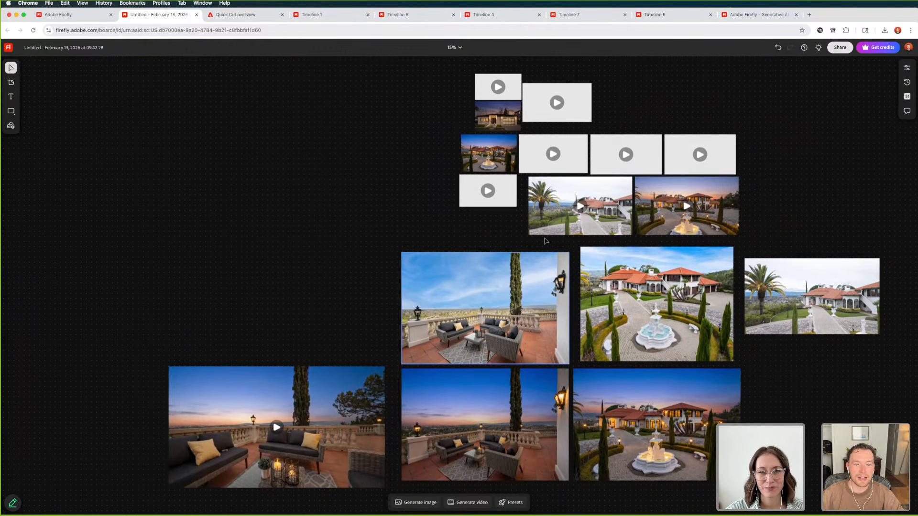
click(580, 207)
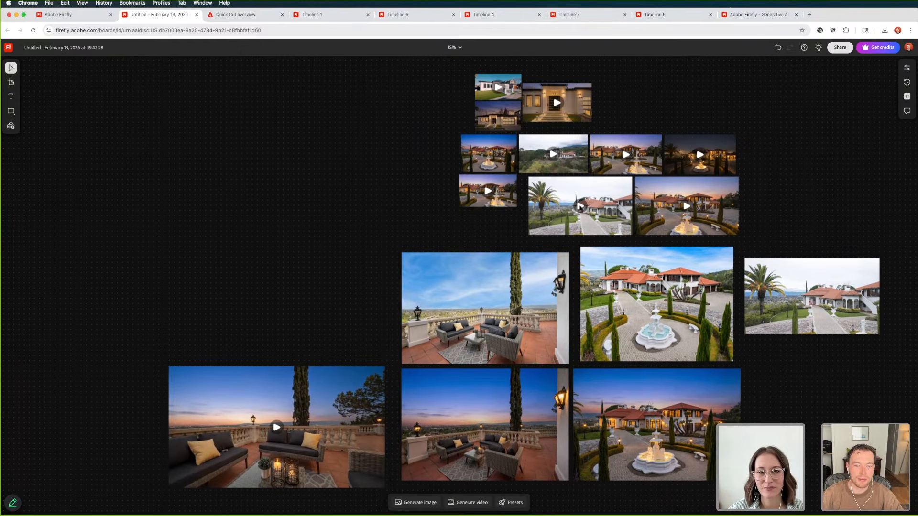
click(493, 223)
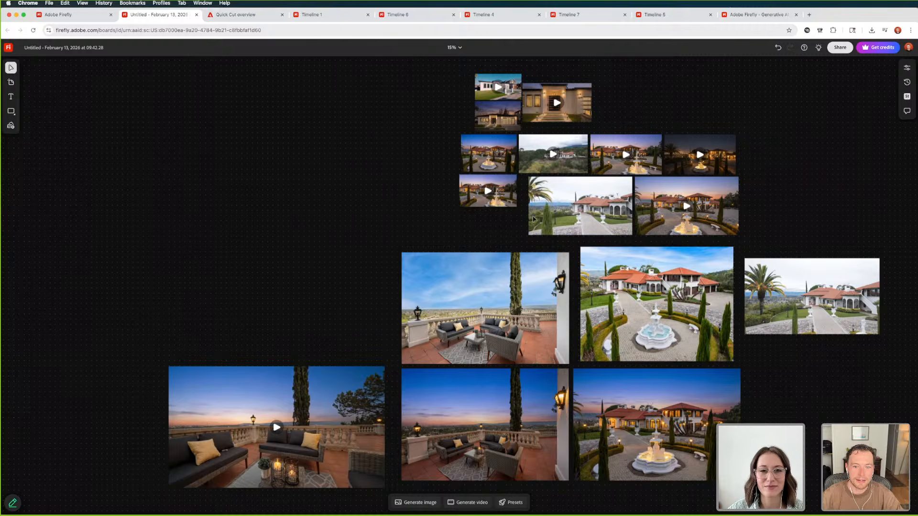
click(580, 207)
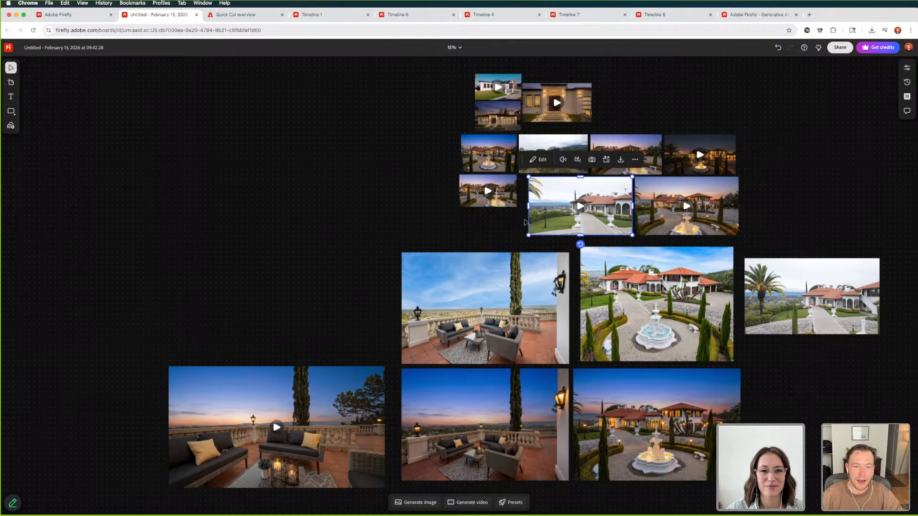
click(510, 229)
scroll(502, 229, down, 5)
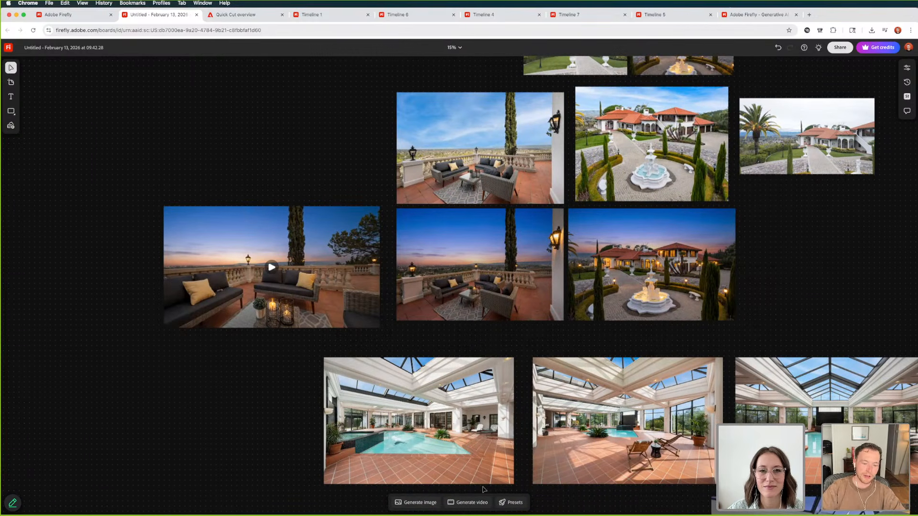
Reopen video generation for the symmetrical pool photo, add the daylight pool photo with lounge chairs as second reference image, and generate the video
scroll(577, 378, down, 2)
scroll(577, 378, down, 6)
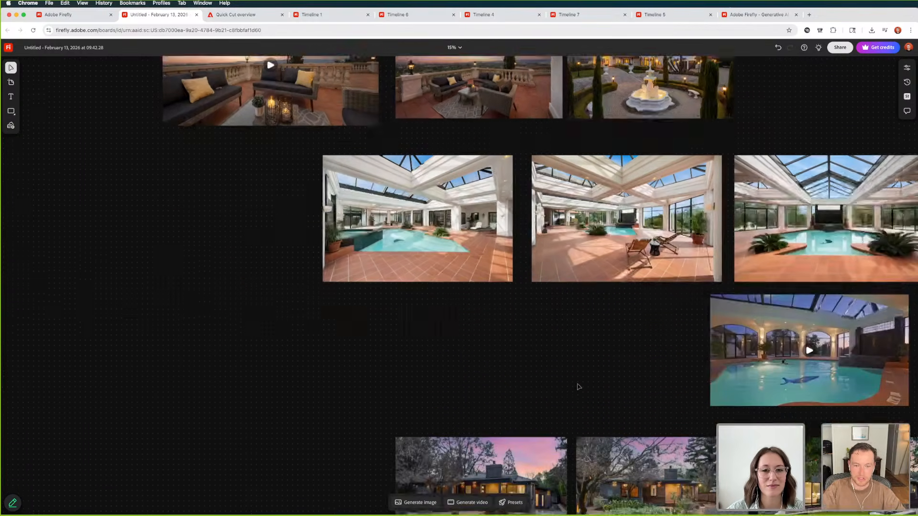
scroll(618, 324, right, 3)
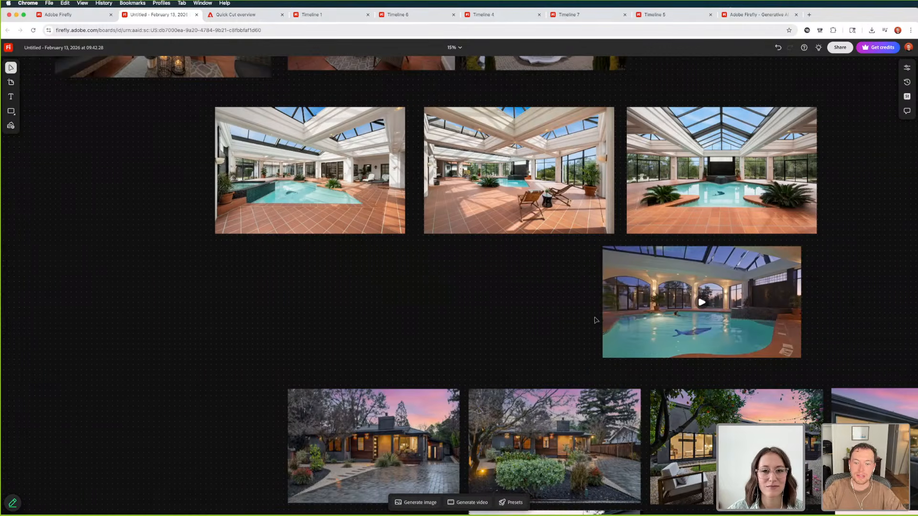
click(693, 204)
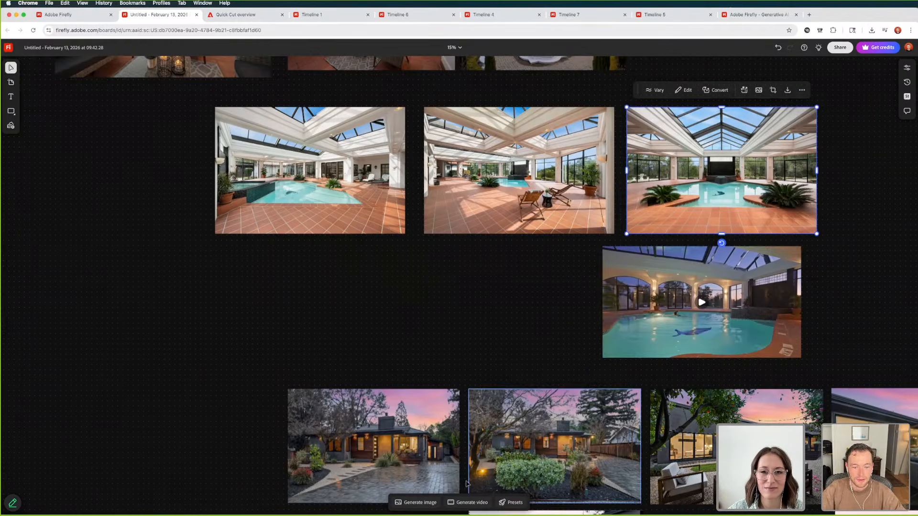
click(460, 503)
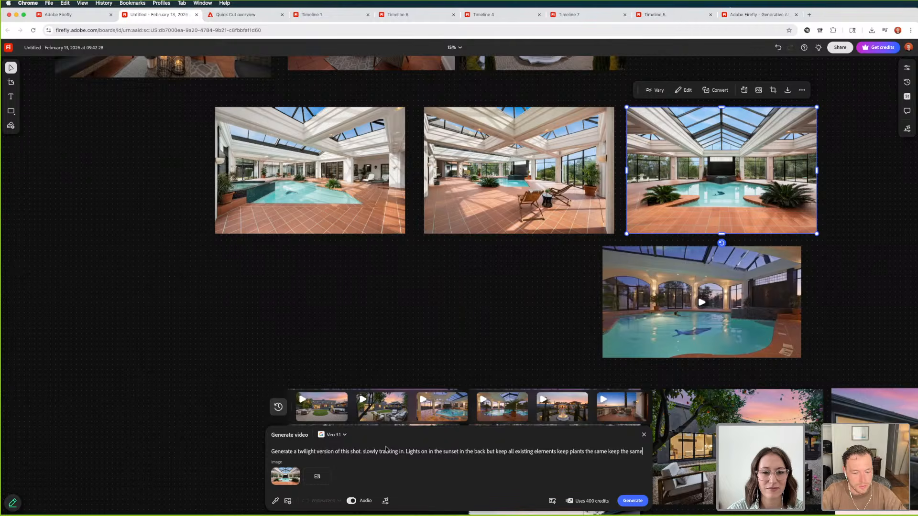
mouse_move(296, 475)
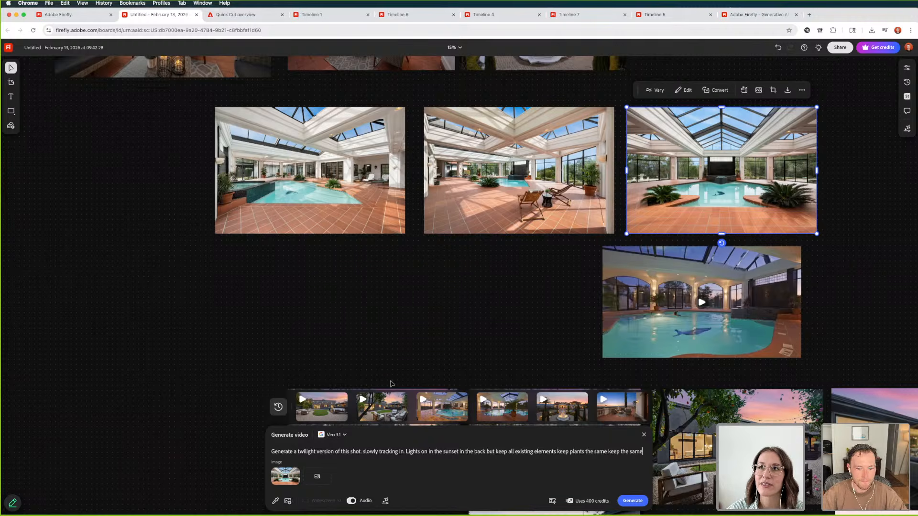
click(317, 476)
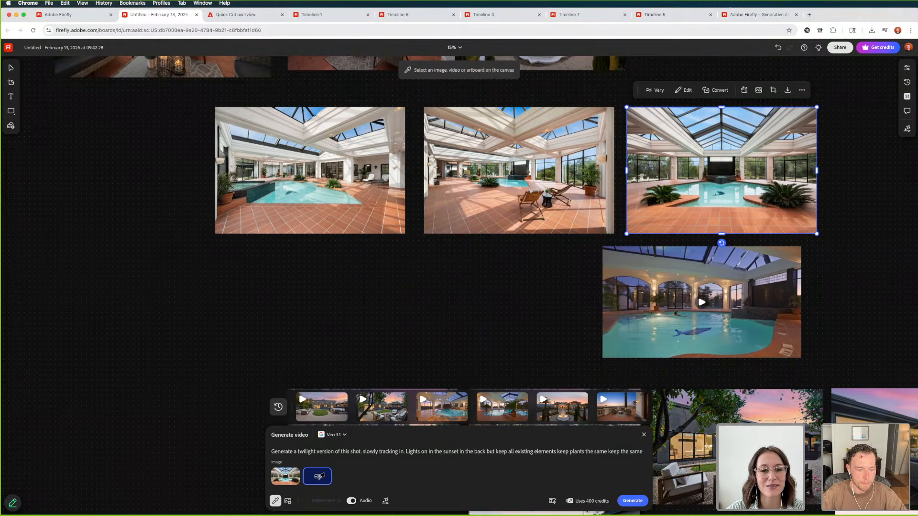
click(474, 164)
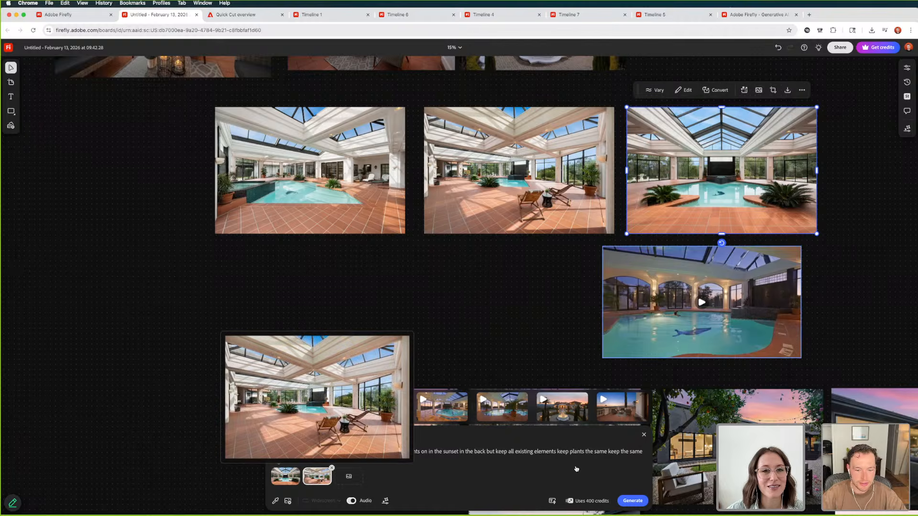
click(632, 501)
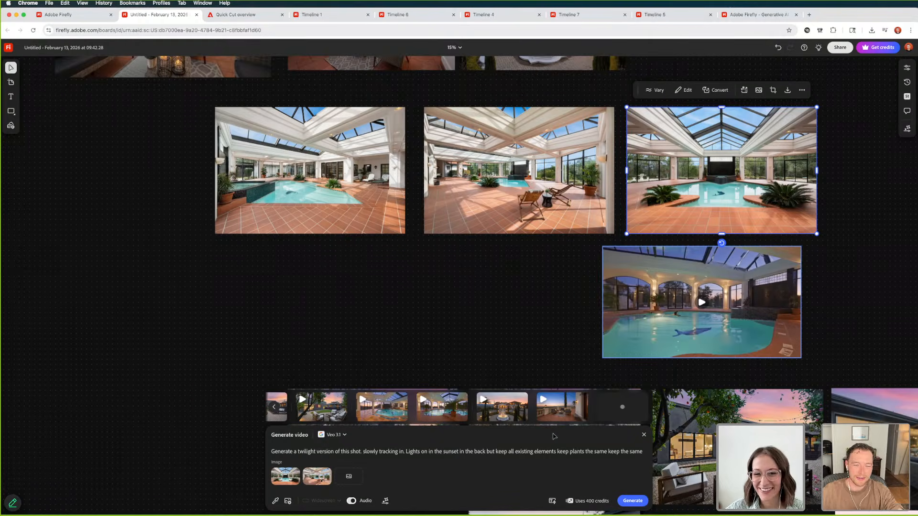
Select the twilight front photo of the dark house with the paved driveway and open video generation for it
scroll(518, 317, down, 3)
click(518, 318)
scroll(302, 294, down, 2)
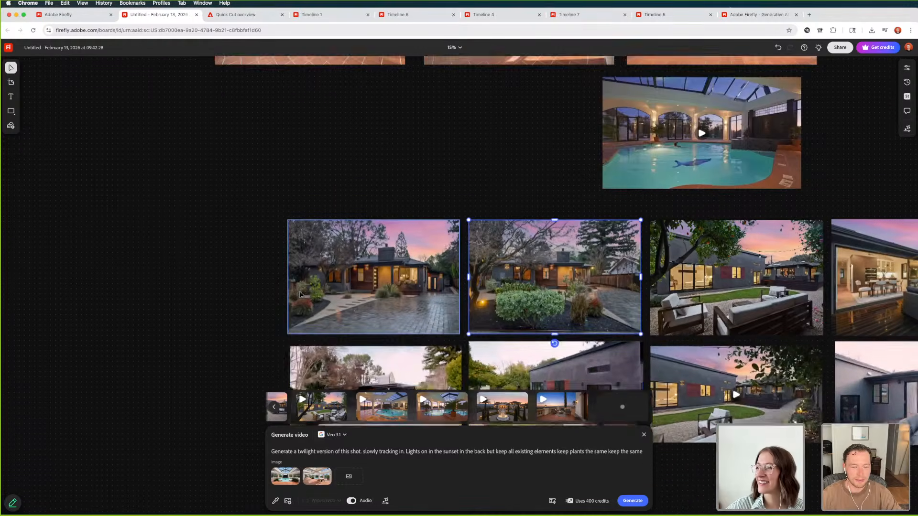
scroll(300, 294, down, 3)
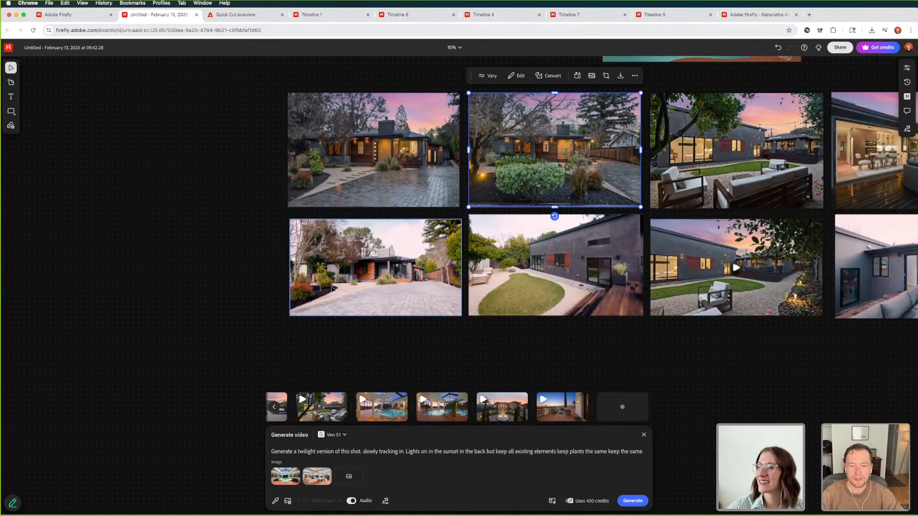
scroll(334, 288, down, 2)
click(340, 236)
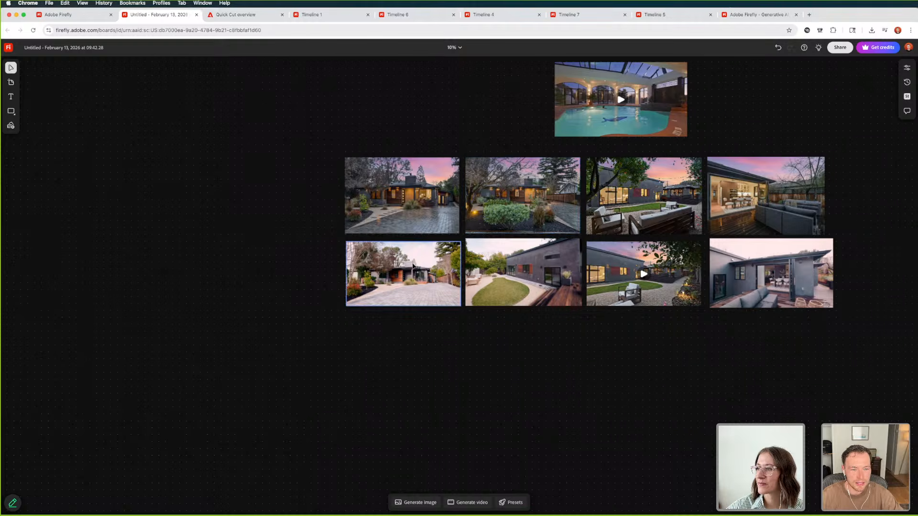
click(418, 213)
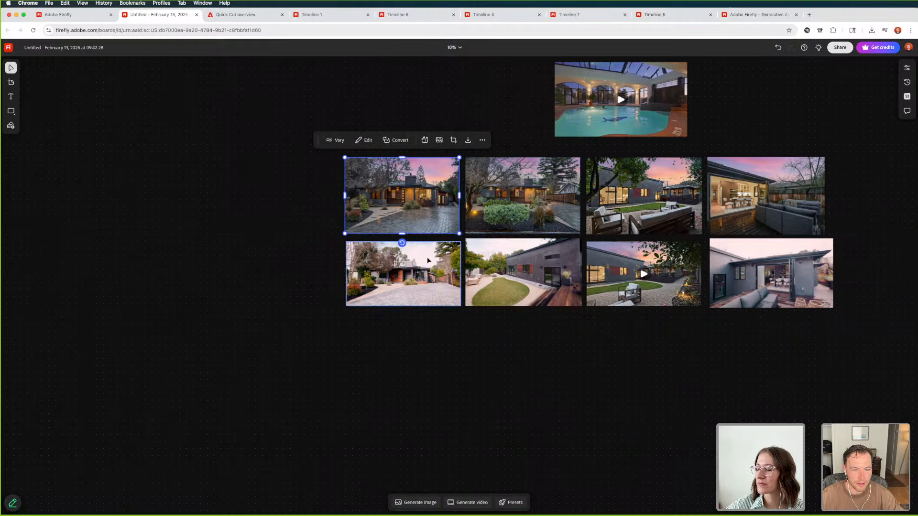
click(469, 503)
Switch to TextEdit, copy the slow left-to-right tracking prompt with lights on inside the house, and return to the Firefly board
key(super+Tab)
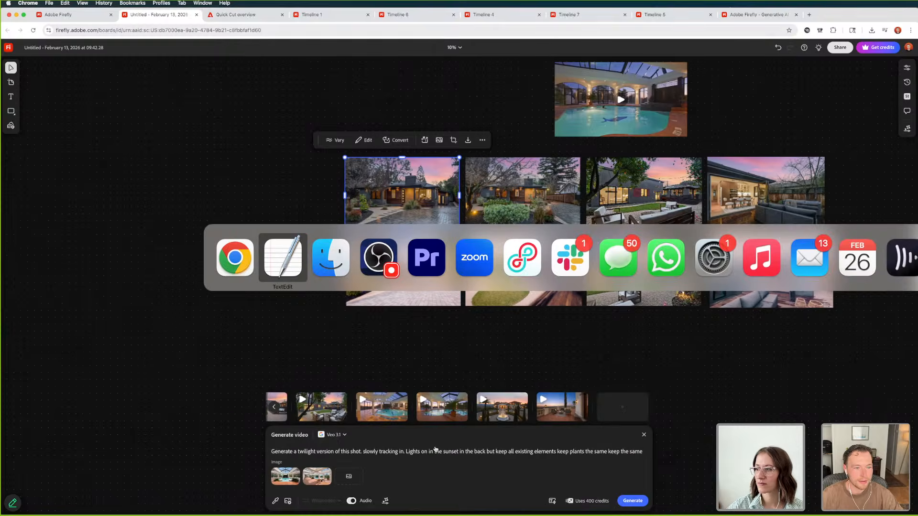
click(281, 111)
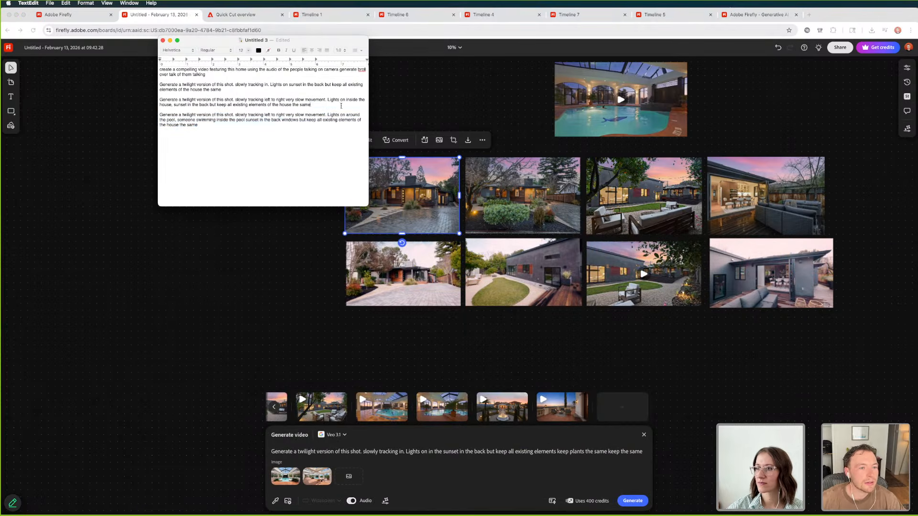
drag(341, 106, 129, 98)
key(super+Tab)
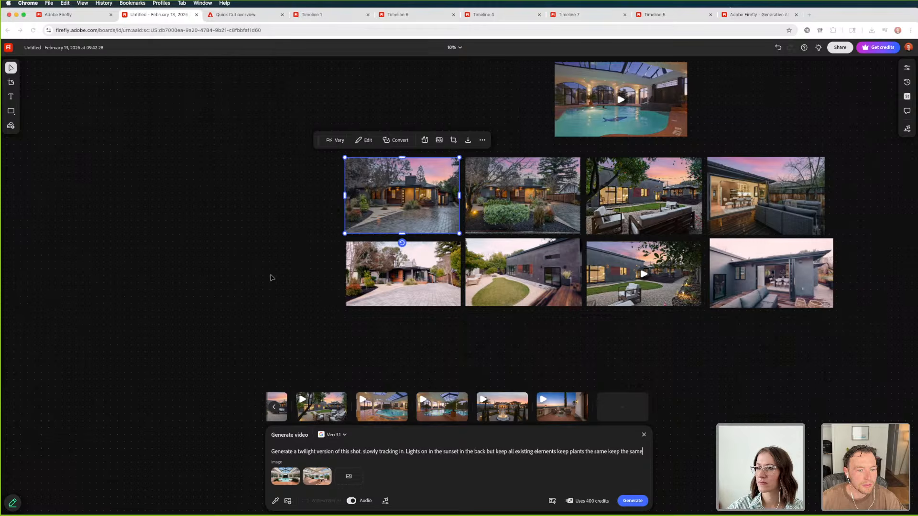
Look over the twilight backyard and deck photos of the dark house and examine the open kitchen and deck photo up close
click(668, 214)
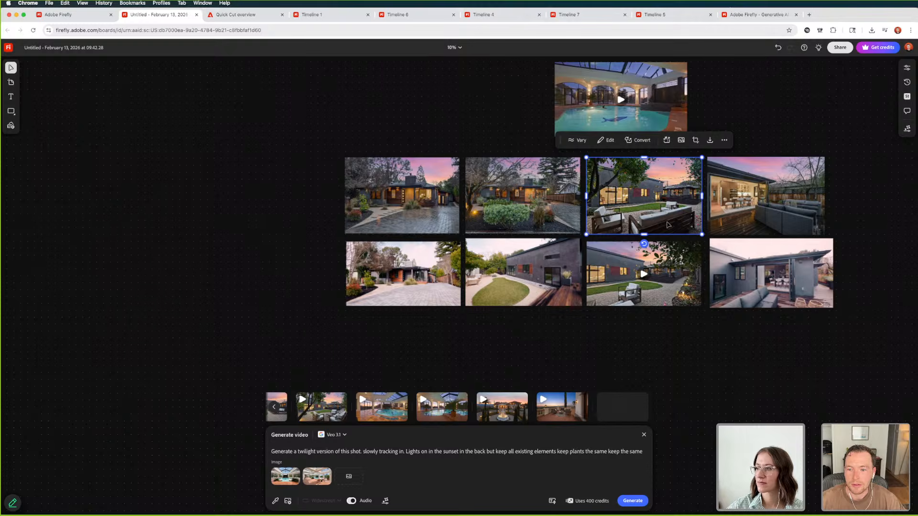
click(743, 219)
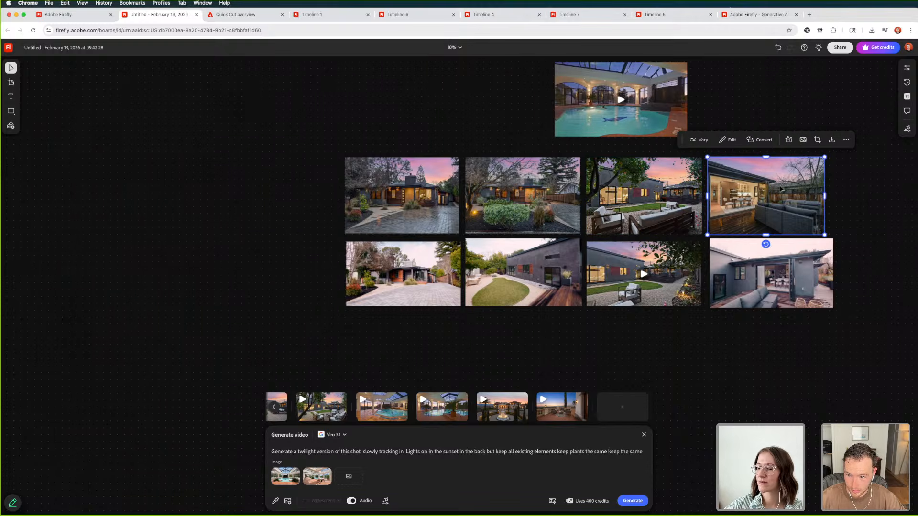
scroll(781, 189, up, 5)
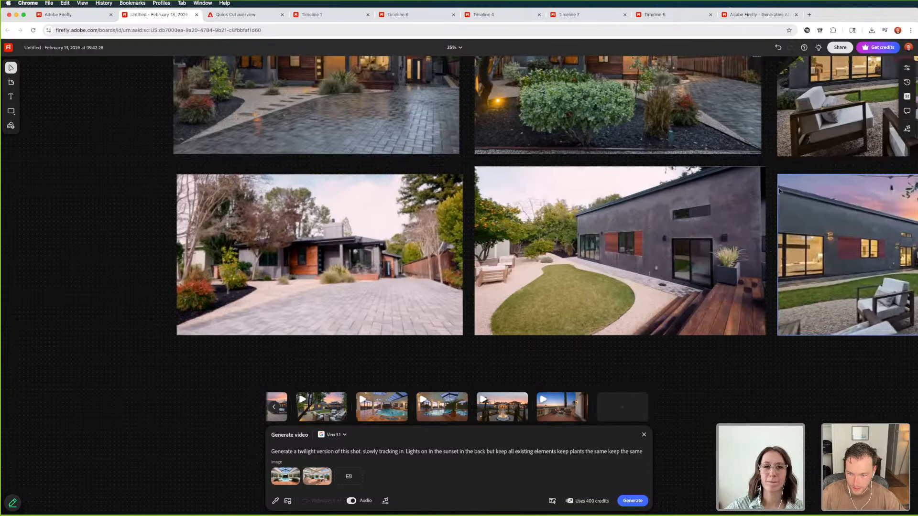
scroll(781, 196, right, 4)
scroll(780, 197, right, 9)
scroll(781, 198, up, 3)
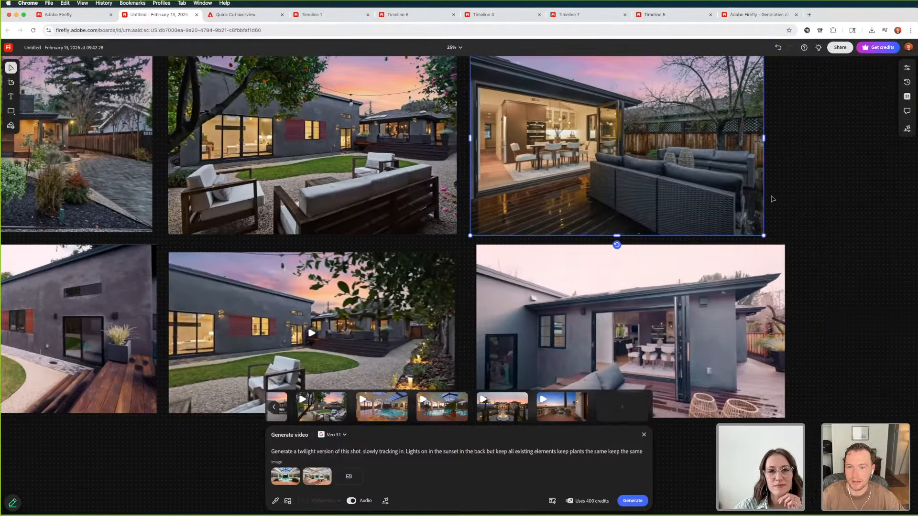
scroll(773, 199, up, 2)
scroll(773, 199, up, 4)
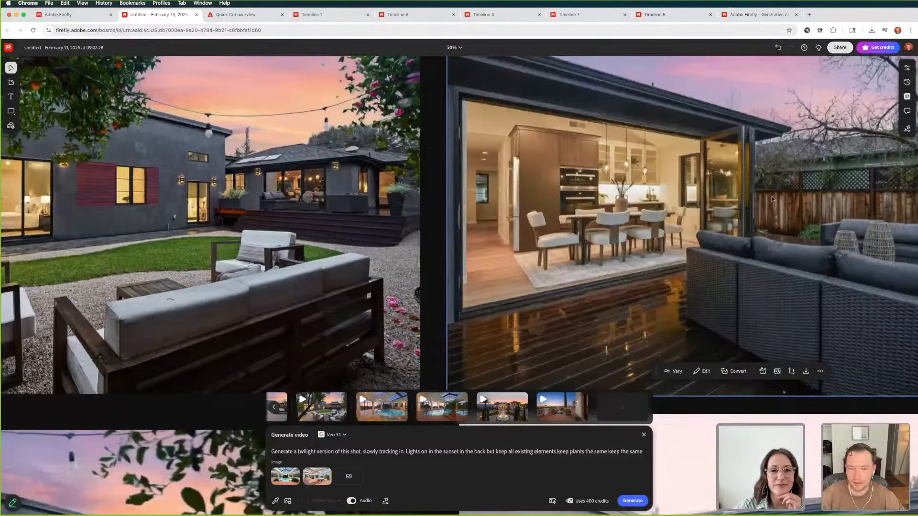
scroll(772, 199, right, 7)
scroll(765, 199, up, 2)
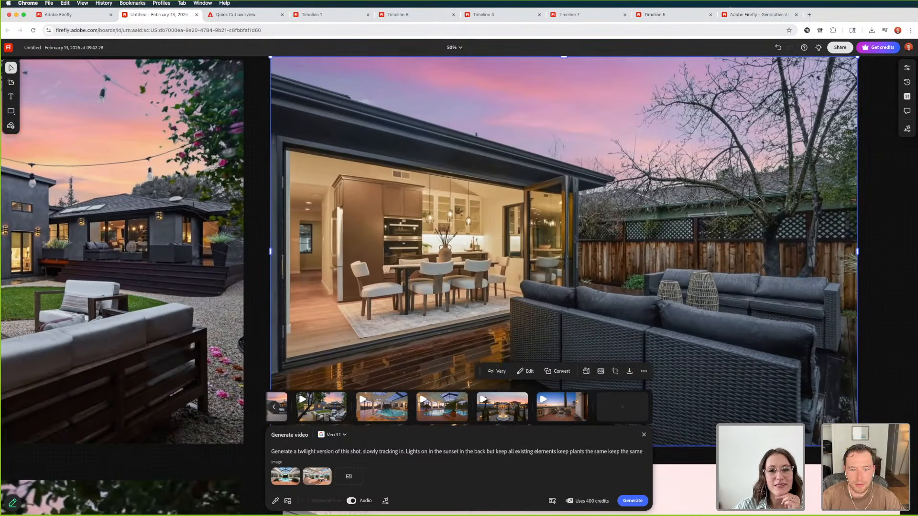
scroll(759, 199, down, 6)
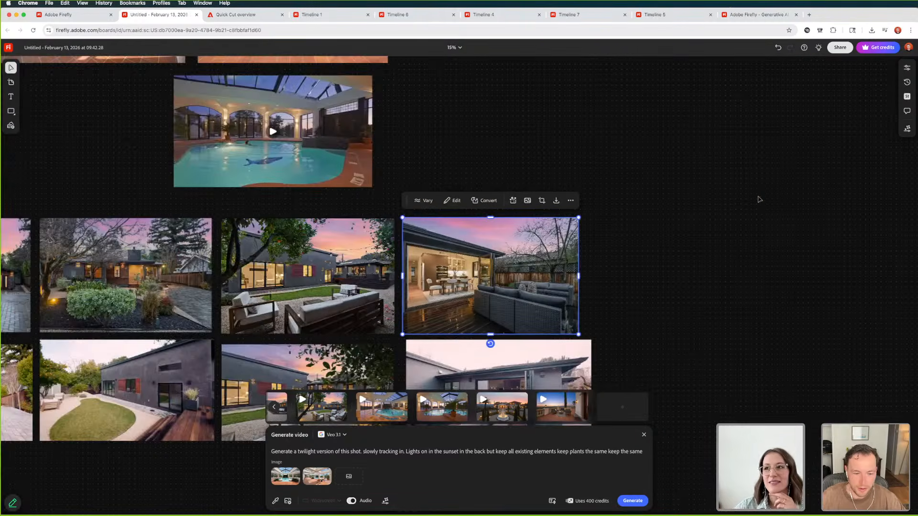
Compare the twilight deck photo with the daylight photo of the same deck and its open folding doors
scroll(495, 297, down, 6)
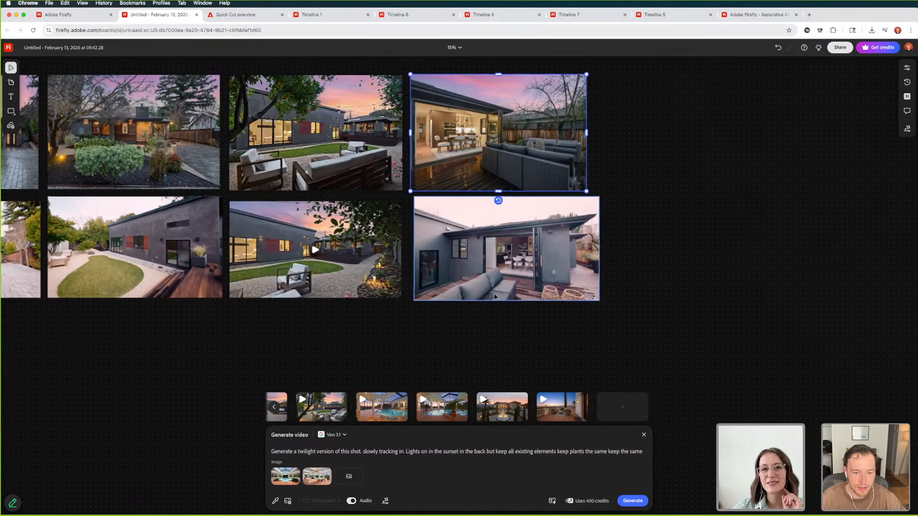
scroll(495, 297, down, 2)
click(562, 265)
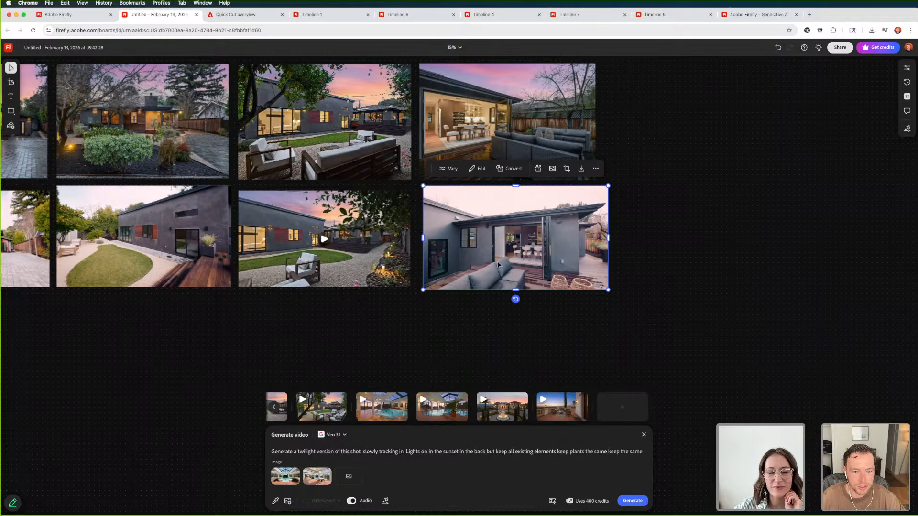
click(499, 135)
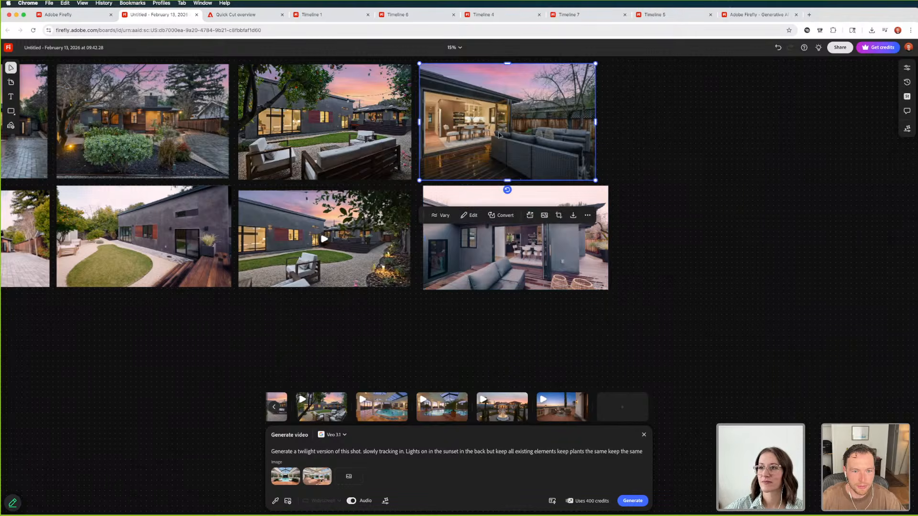
click(510, 249)
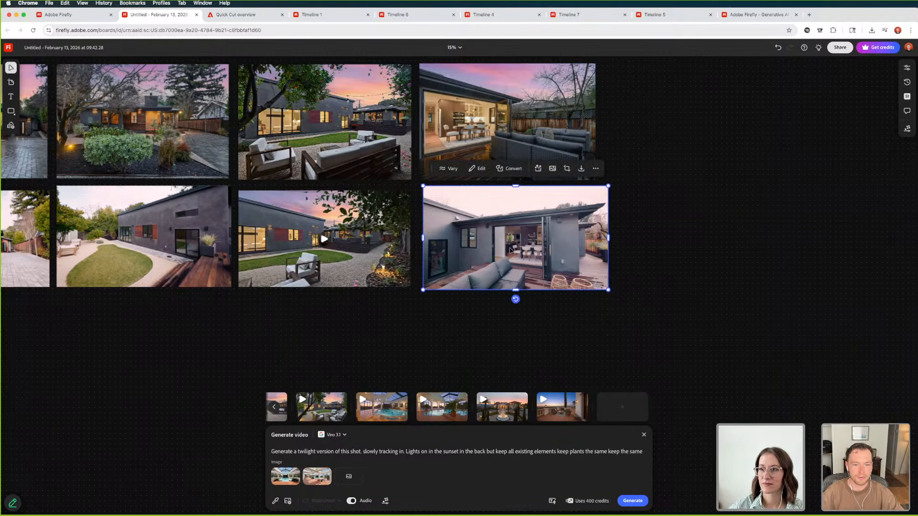
scroll(510, 249, up, 2)
click(515, 184)
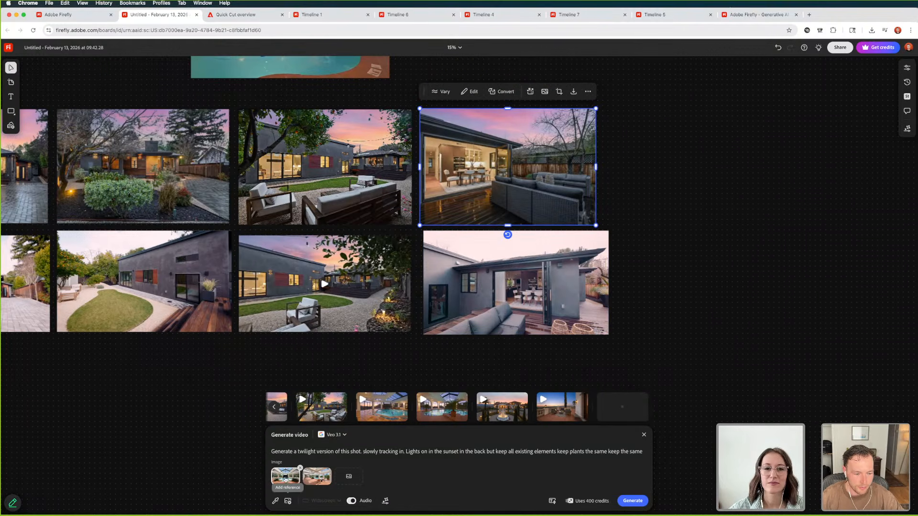
Remove both pool reference images from the video generation and check the twilight and daylight deck photos as replacements
click(300, 468)
click(300, 468)
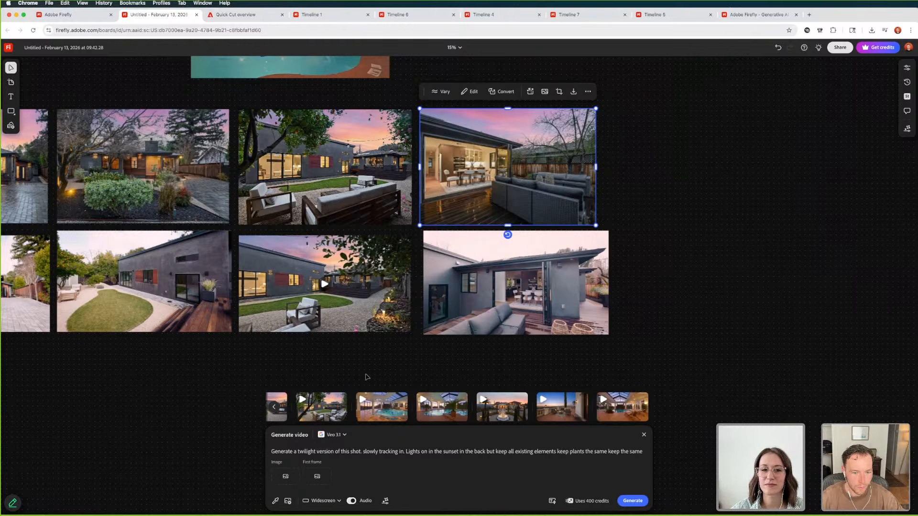
click(506, 312)
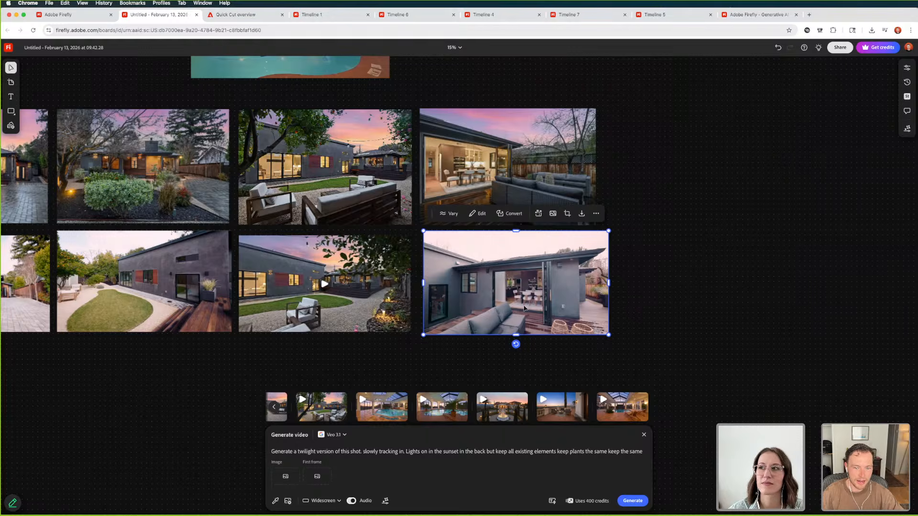
click(519, 163)
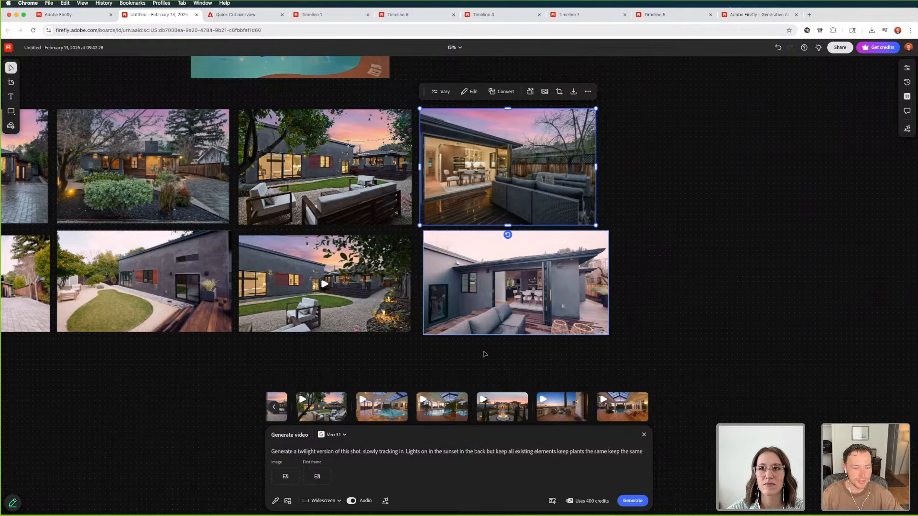
Add the twilight deck photo as first and the daylight deck photo as second reference image, and generate the video
click(286, 478)
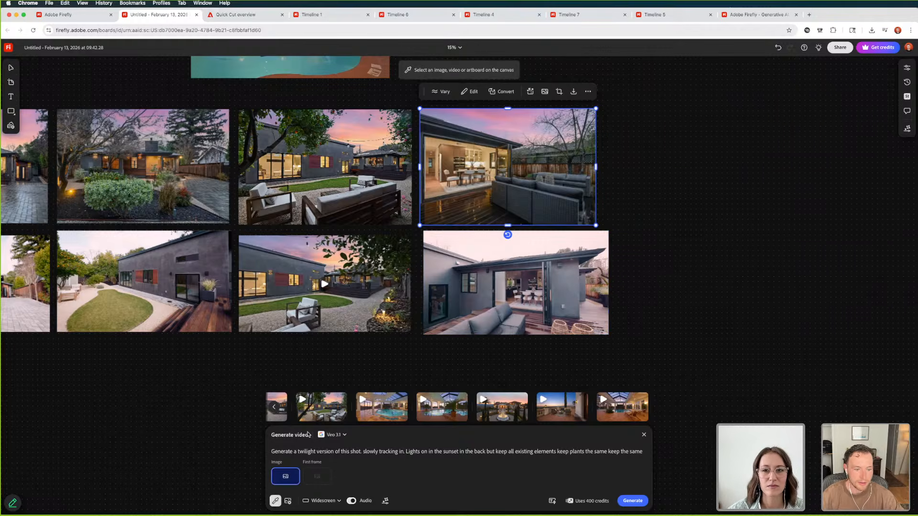
click(512, 174)
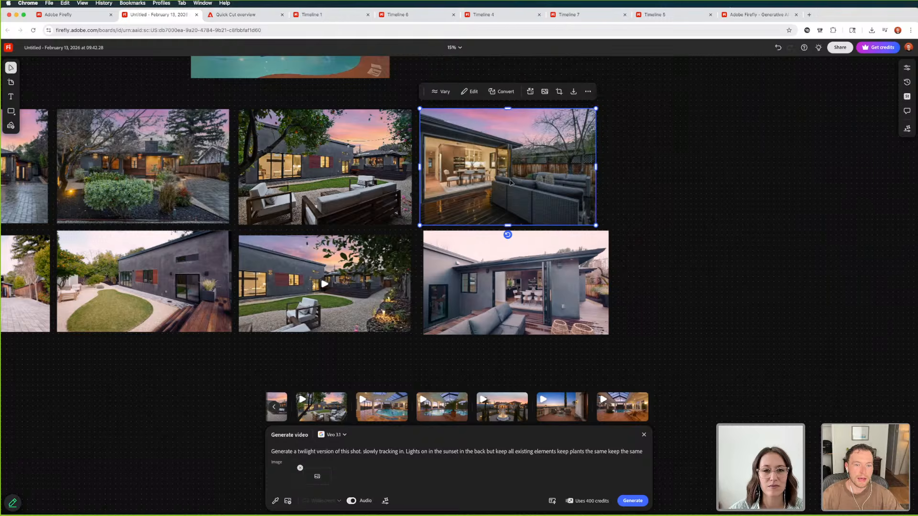
click(317, 477)
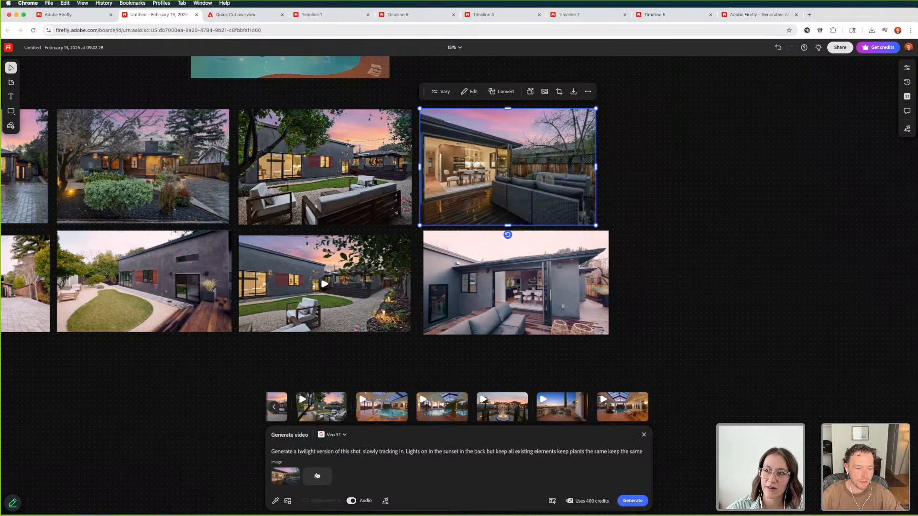
click(531, 295)
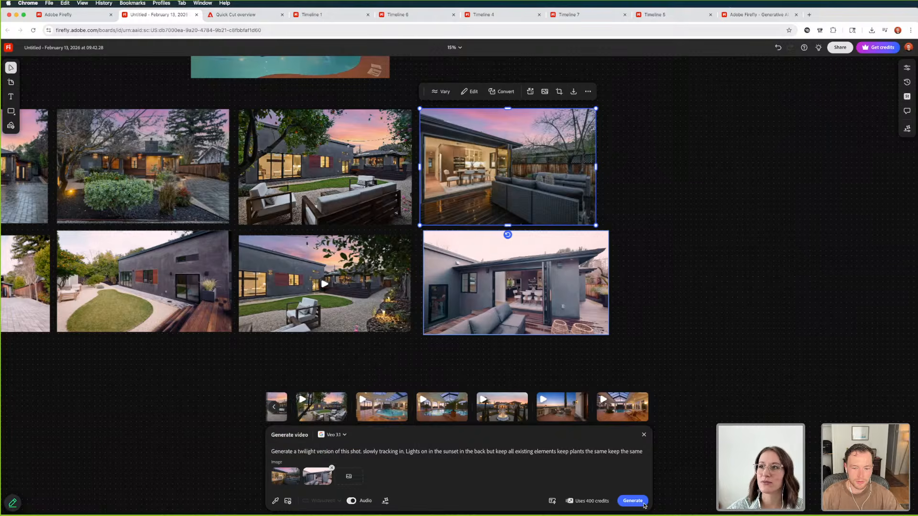
click(623, 499)
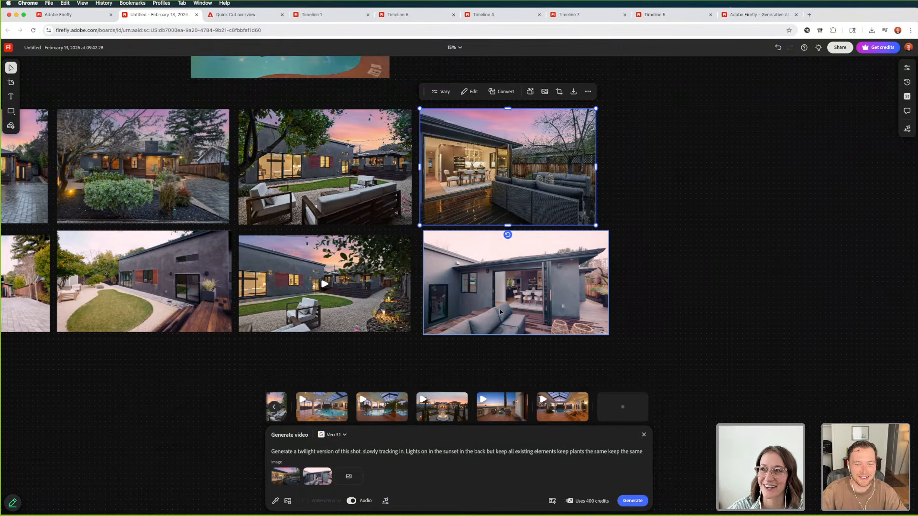
Reopen video generation with the twilight deck photo selected and place the generated twilight pool video with lounge chairs on the board
click(681, 249)
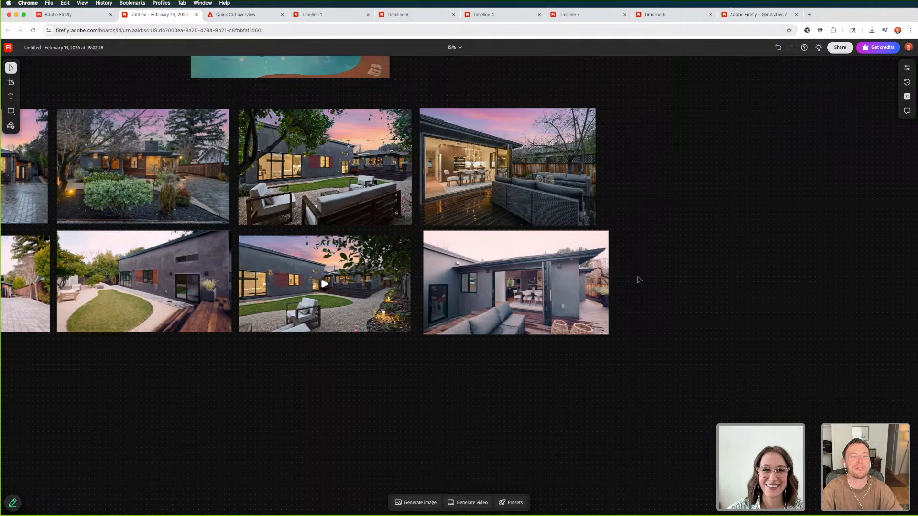
key(super+minus)
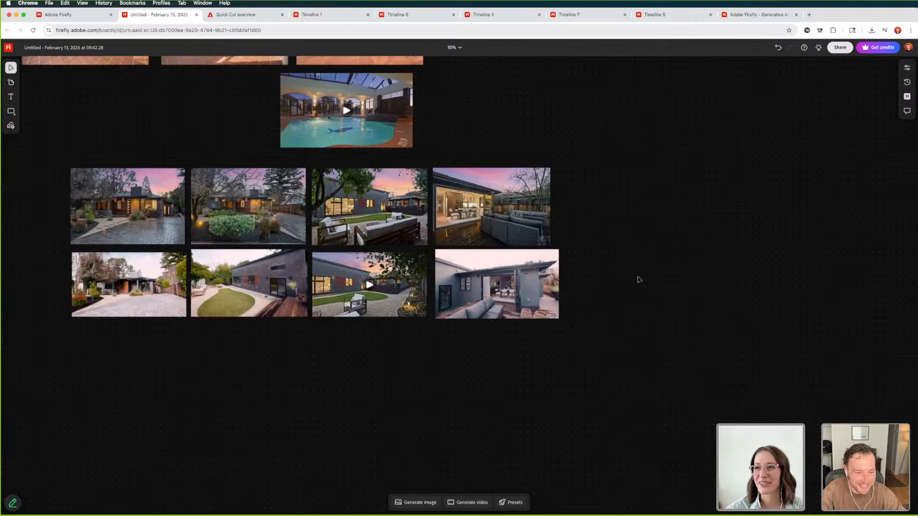
key(super+equal)
key(super+equal)
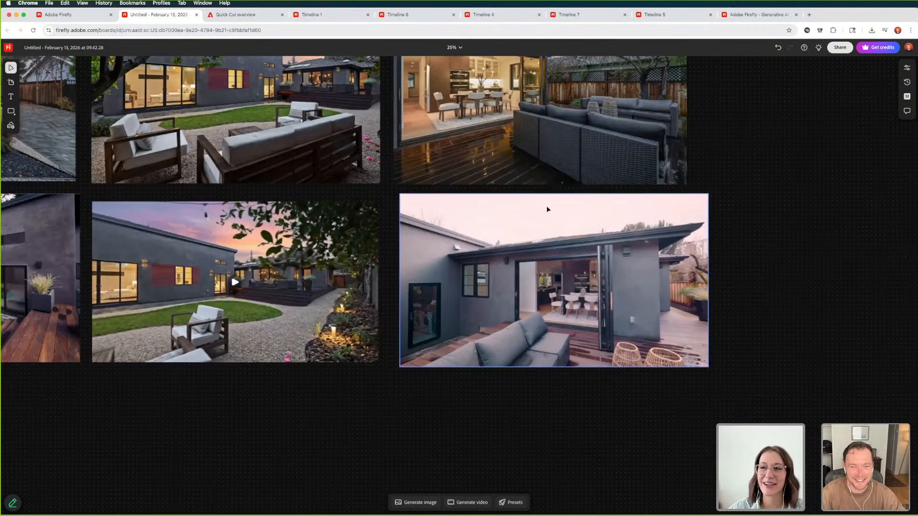
click(534, 133)
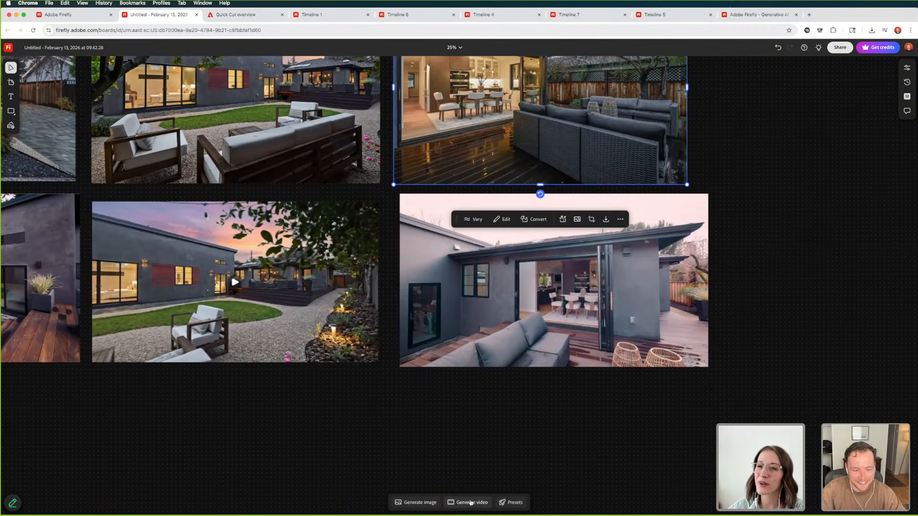
click(471, 503)
mouse_move(487, 414)
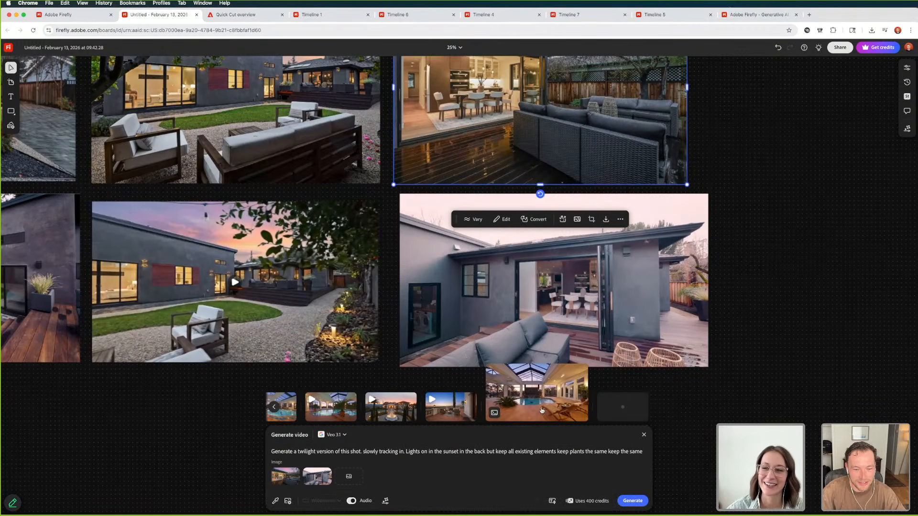
drag(488, 414, 538, 139)
mouse_move(568, 401)
scroll(663, 83, down, 5)
scroll(546, 146, up, 5)
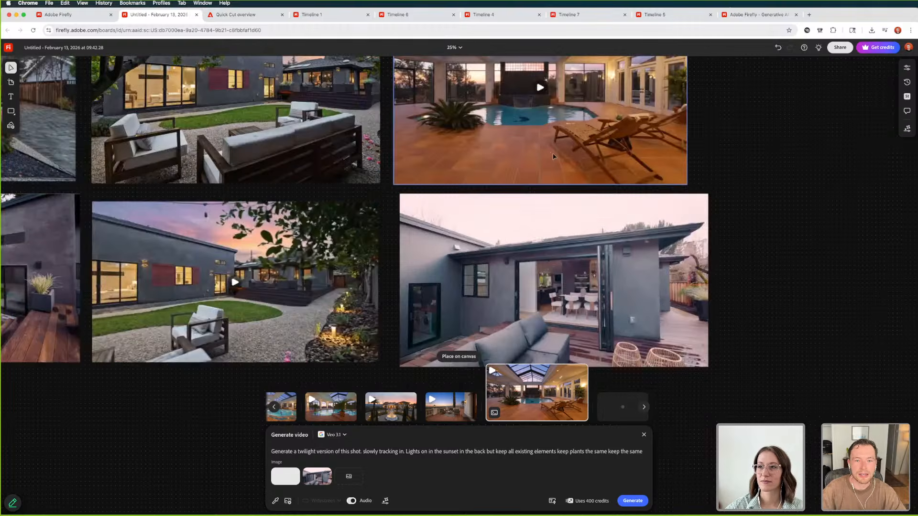
Move the placed lounge-chair pool video next to the twilight pool video with the arched windows, above the house photos
scroll(554, 154, up, 5)
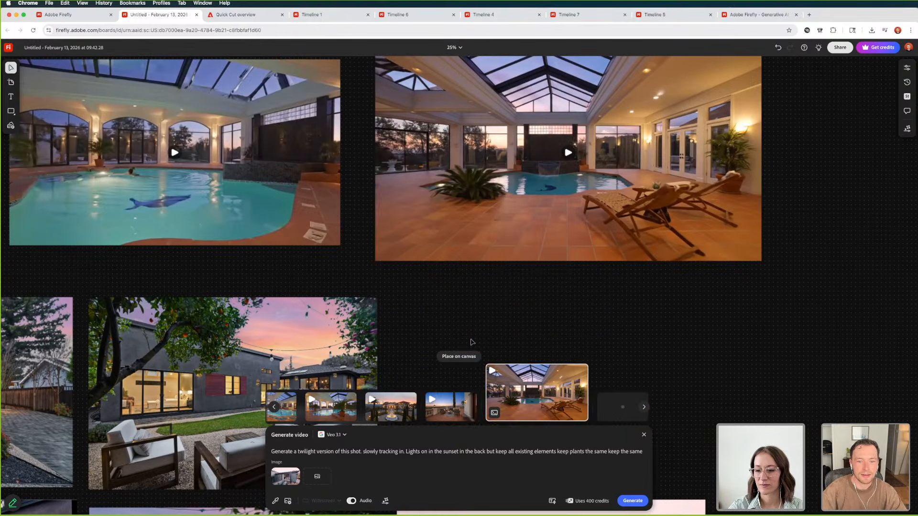
scroll(521, 209, up, 5)
scroll(521, 209, left, 4)
scroll(657, 292, down, 5)
scroll(657, 292, right, 5)
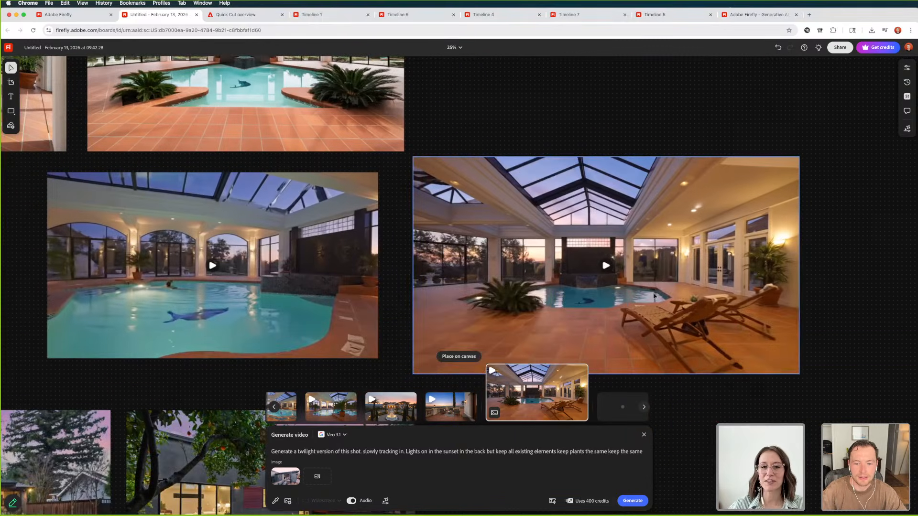
scroll(635, 288, down, 3)
key(super+minus)
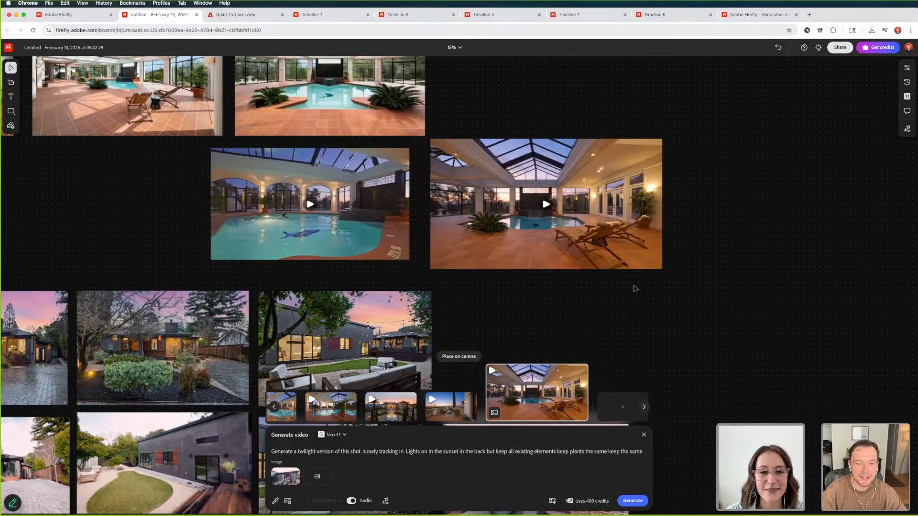
Play the twilight lounge-chair pool video twice to review its camera movement toward the waterfall
click(550, 215)
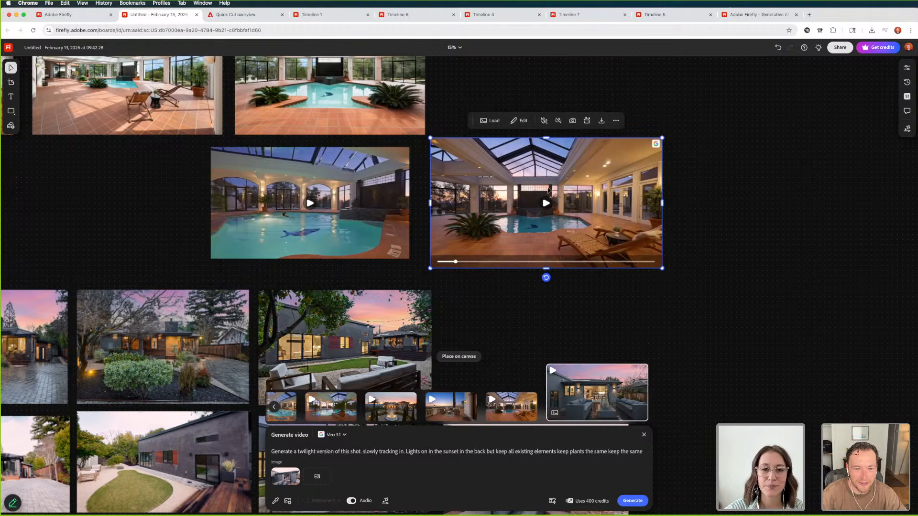
click(514, 294)
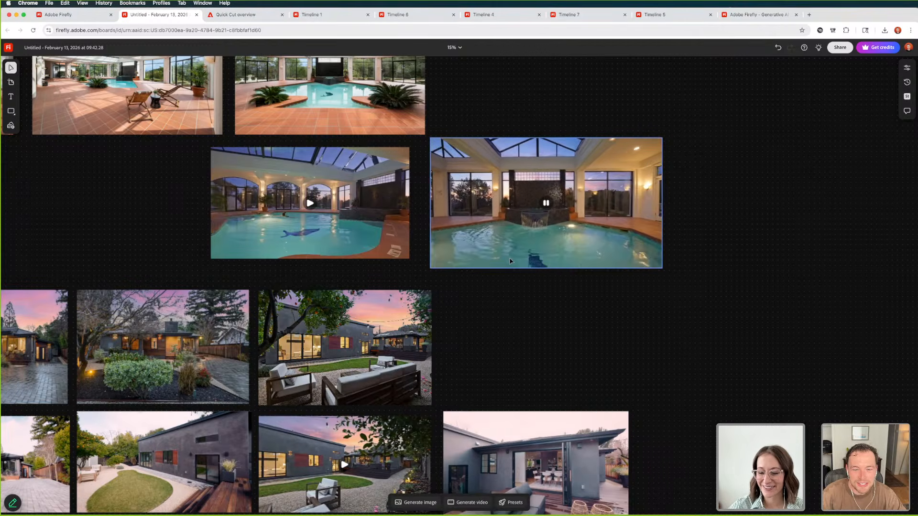
scroll(511, 264, right, 1)
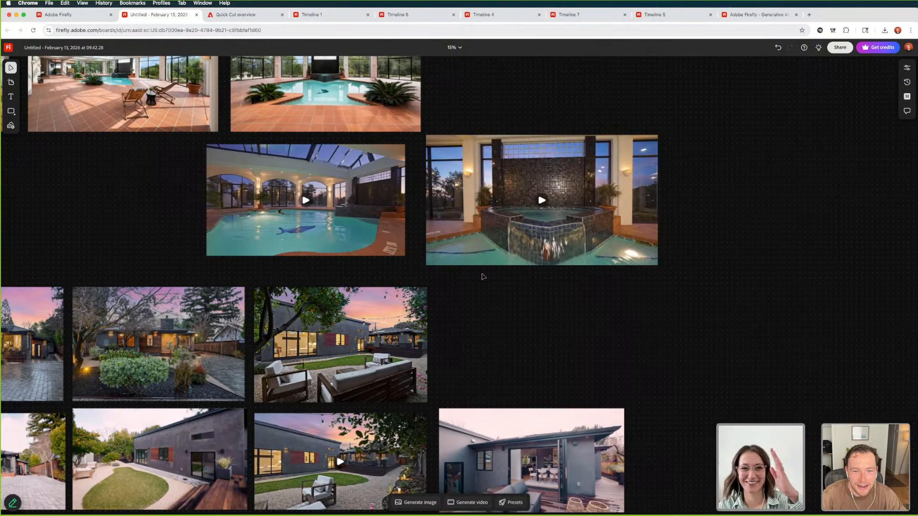
click(522, 204)
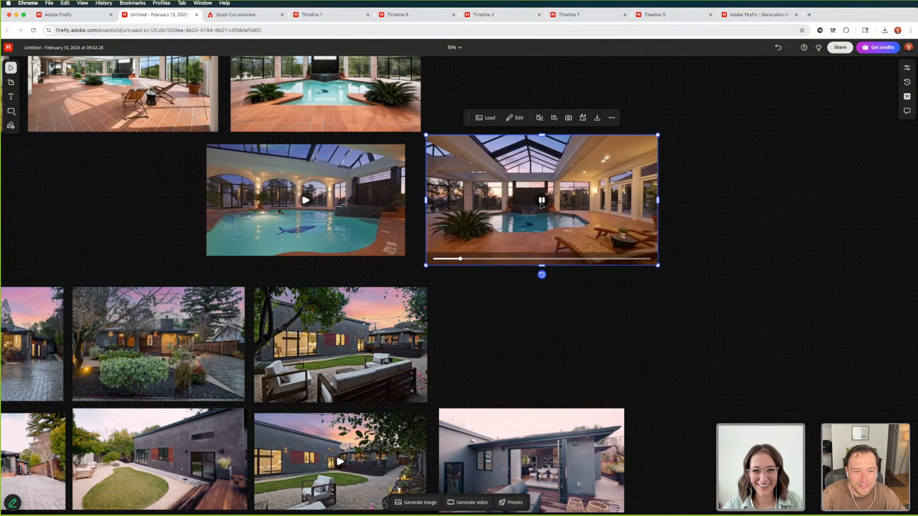
Move the lounge-chair pool video below the daylight pool photos, to the left of the arched-window twilight pool video
scroll(684, 217, up, 3)
scroll(684, 218, left, 5)
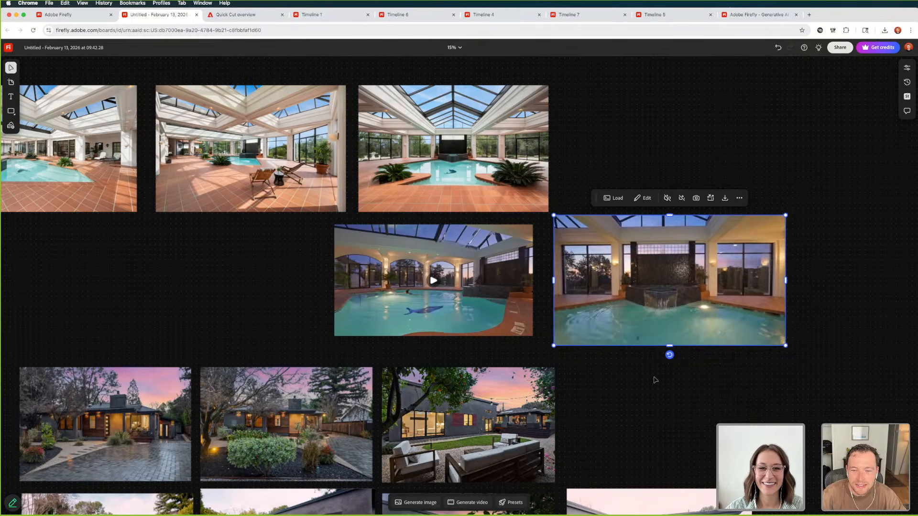
scroll(671, 307, left, 2)
scroll(670, 307, down, 1)
drag(670, 308, 175, 295)
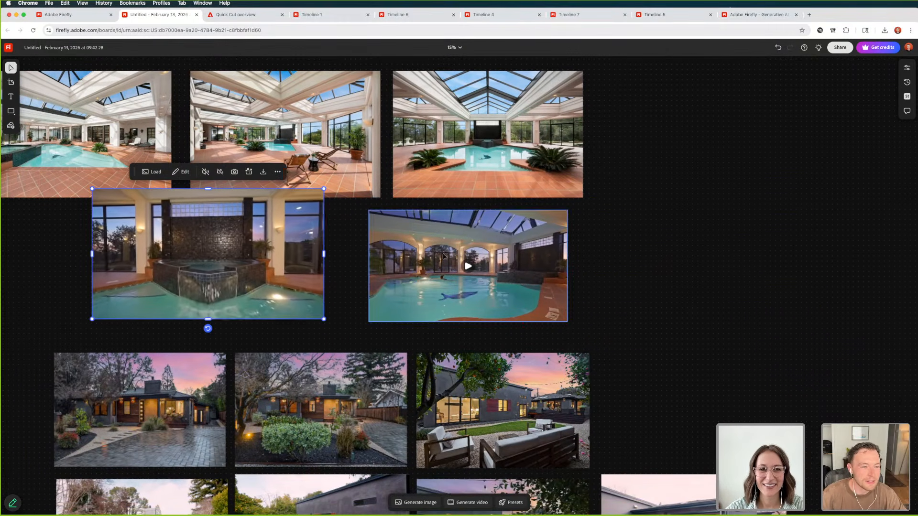
Replay the twilight lounge-chair pool video to review its camera movement, and deselect it
scroll(352, 259, left, 4)
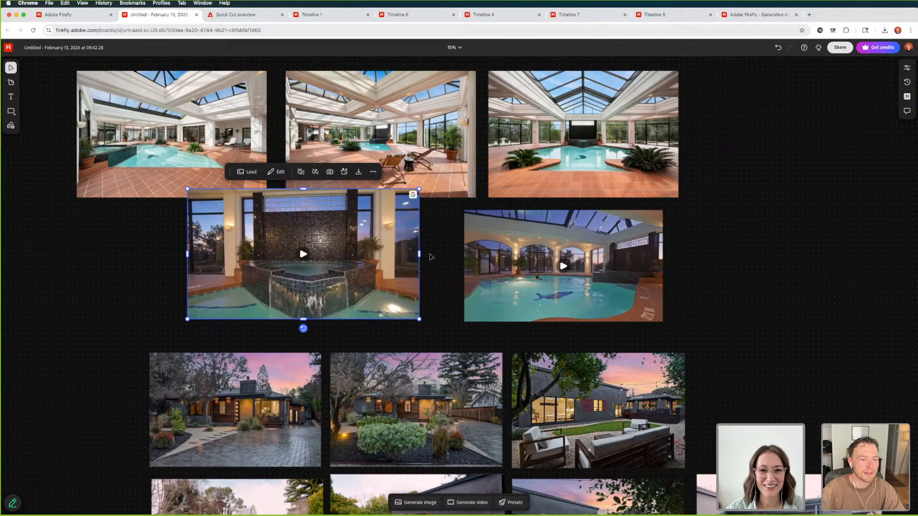
click(303, 254)
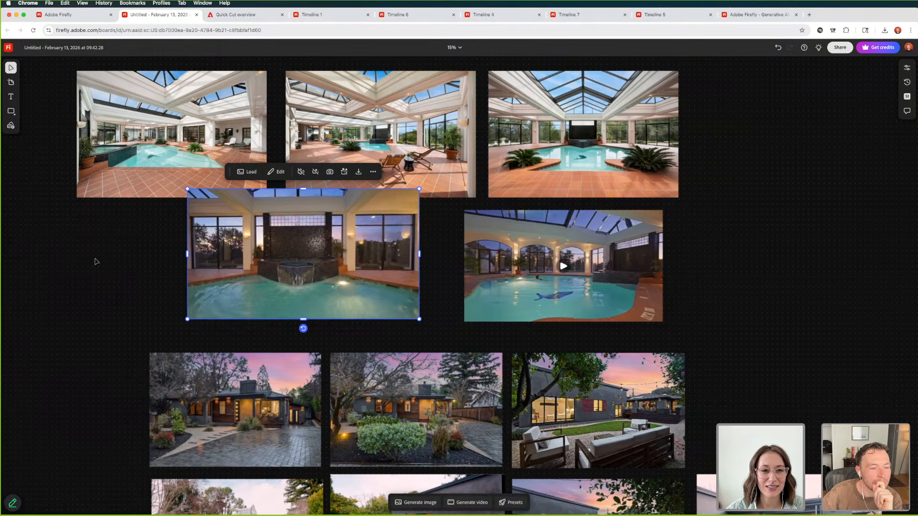
mouse_move(229, 262)
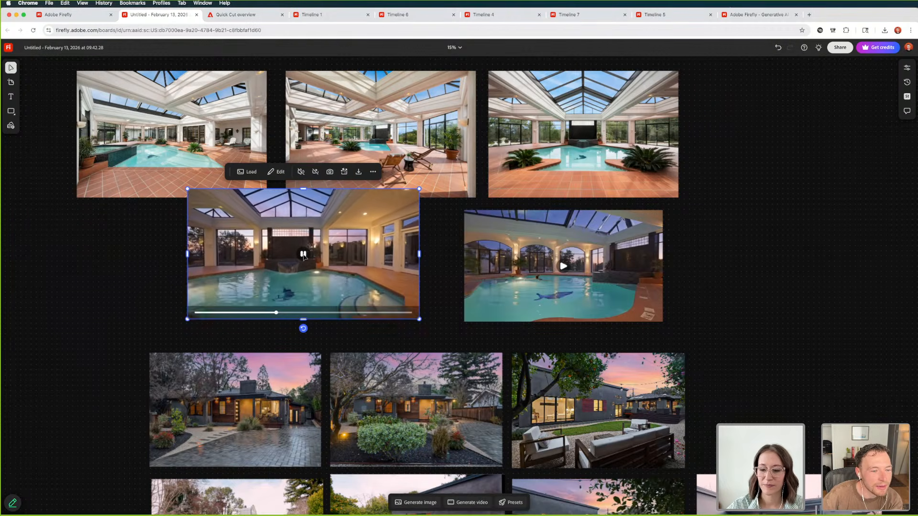
click(69, 271)
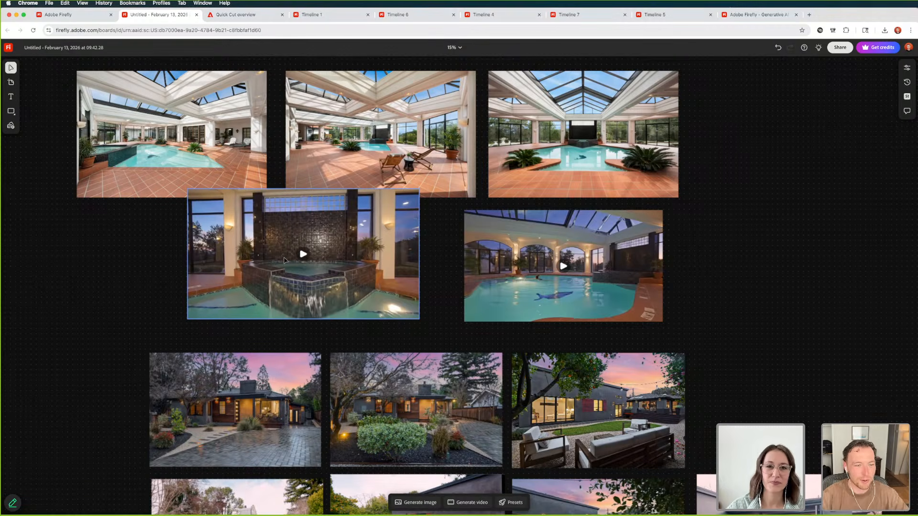
Reopen video generation and place the generated twilight patio video on the board, above the daylight patio photo
scroll(284, 260, down, 3)
scroll(607, 407, down, 5)
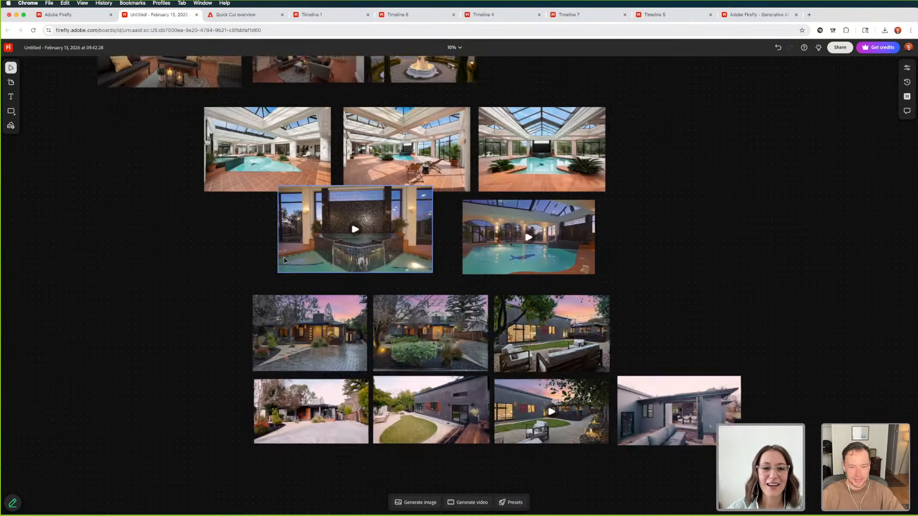
click(562, 286)
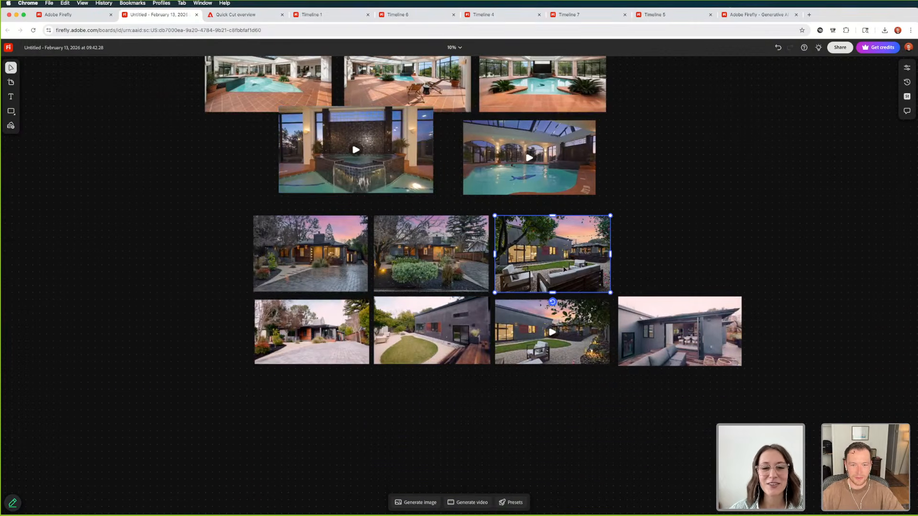
click(466, 503)
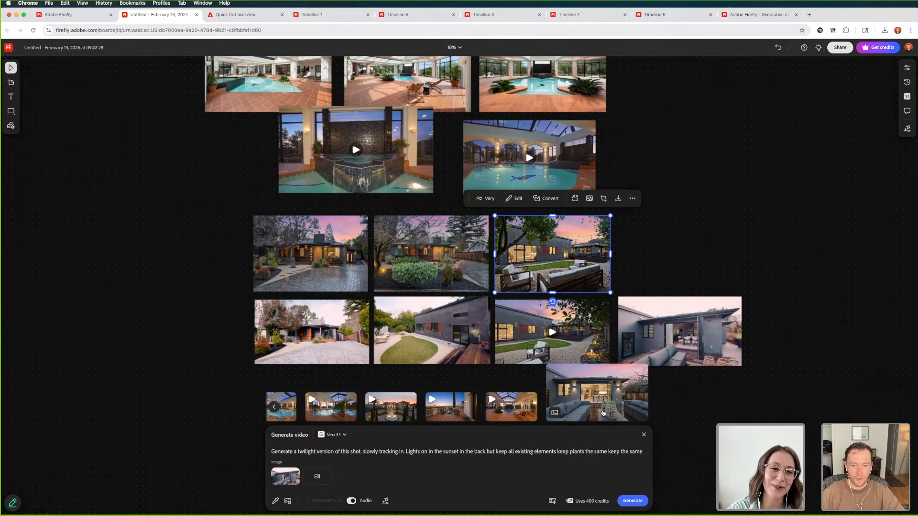
click(611, 383)
drag(611, 384, 715, 281)
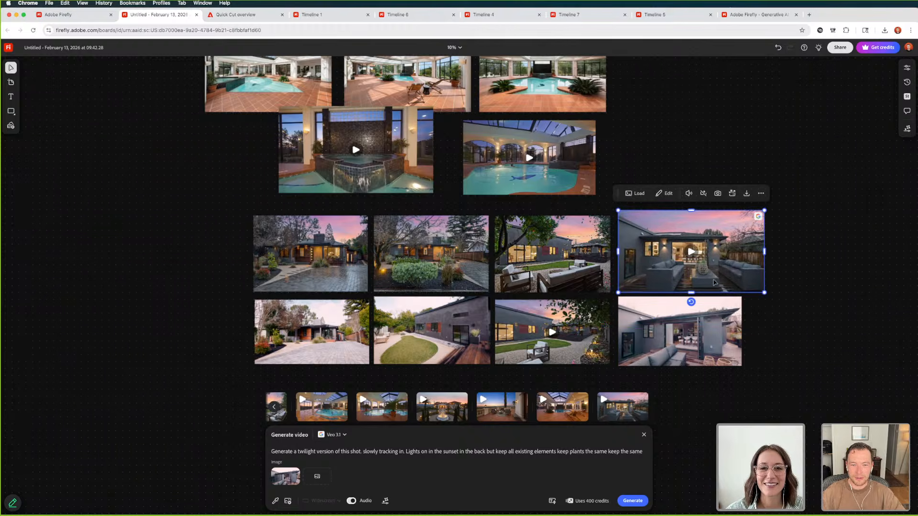
Play and pause the placed twilight patio video to review its camera movement toward the kitchen
scroll(597, 244, up, 5)
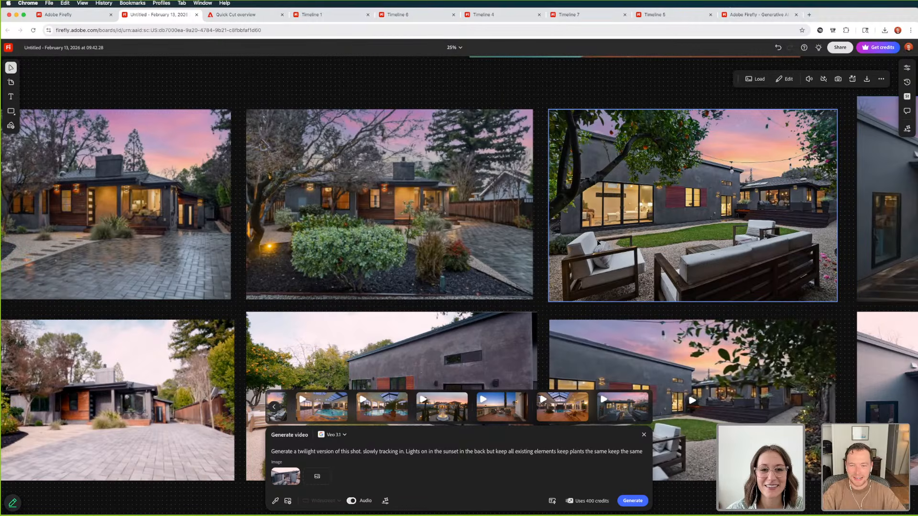
scroll(600, 248, right, 10)
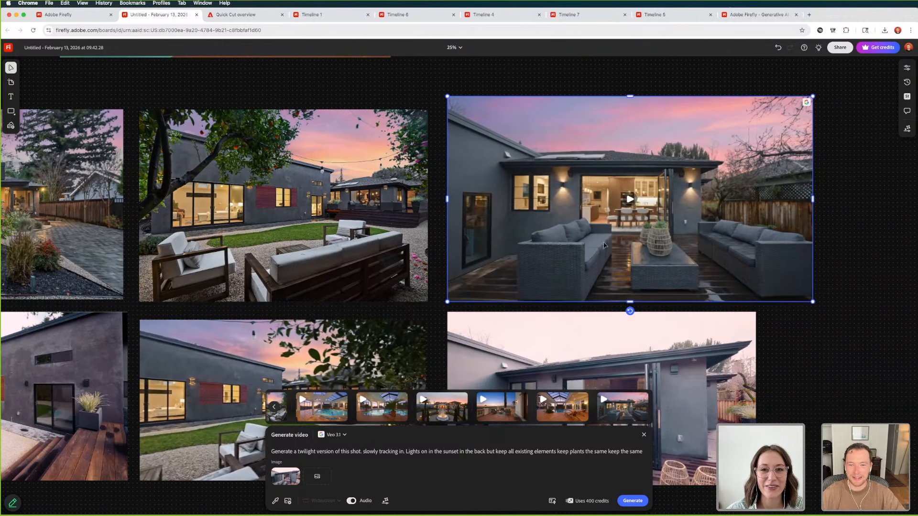
click(629, 201)
click(874, 195)
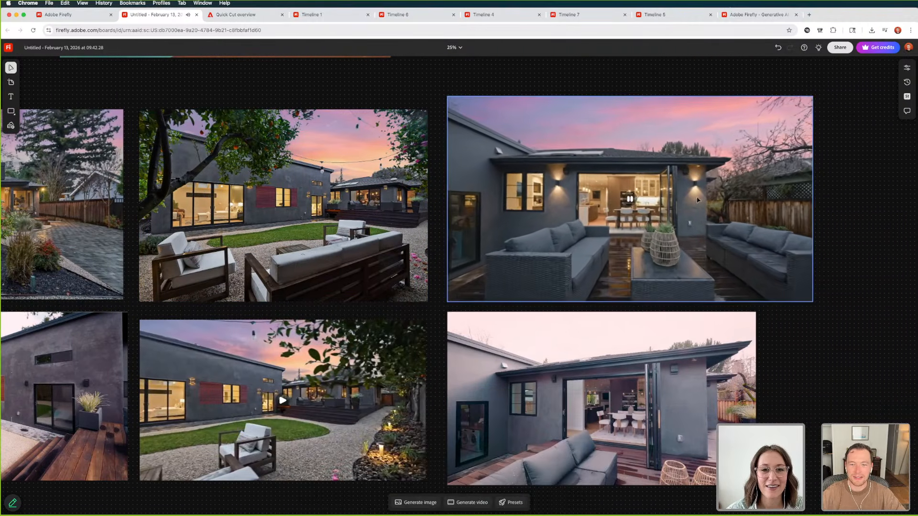
click(629, 201)
click(406, 201)
click(629, 200)
scroll(631, 100, down, 1)
scroll(632, 100, left, 1)
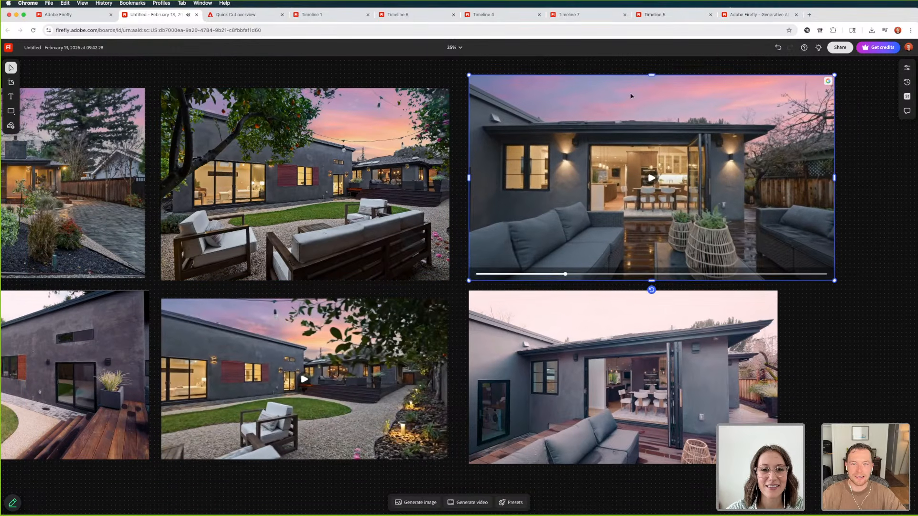
scroll(641, 115, up, 1)
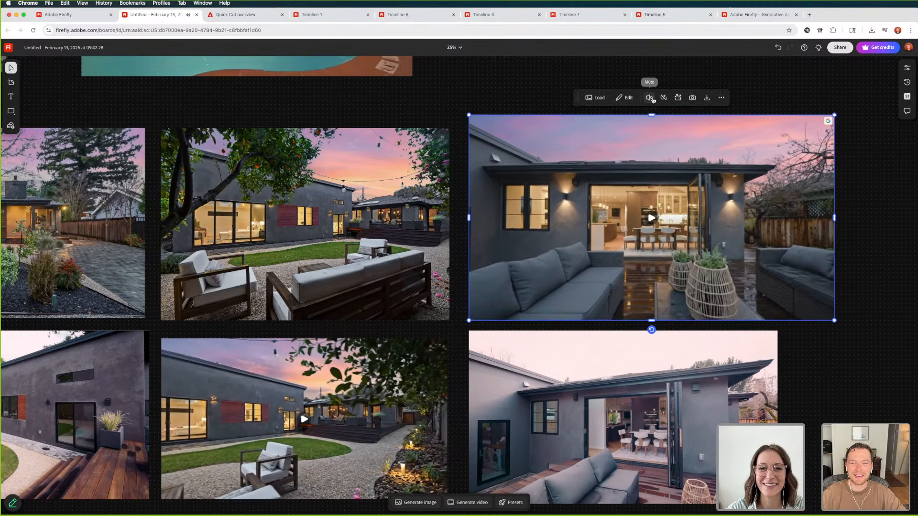
Scrub the twilight patio video back to its opening frame
mouse_move(507, 313)
mouse_down()
mouse_move(472, 315)
mouse_move(493, 315)
mouse_up()
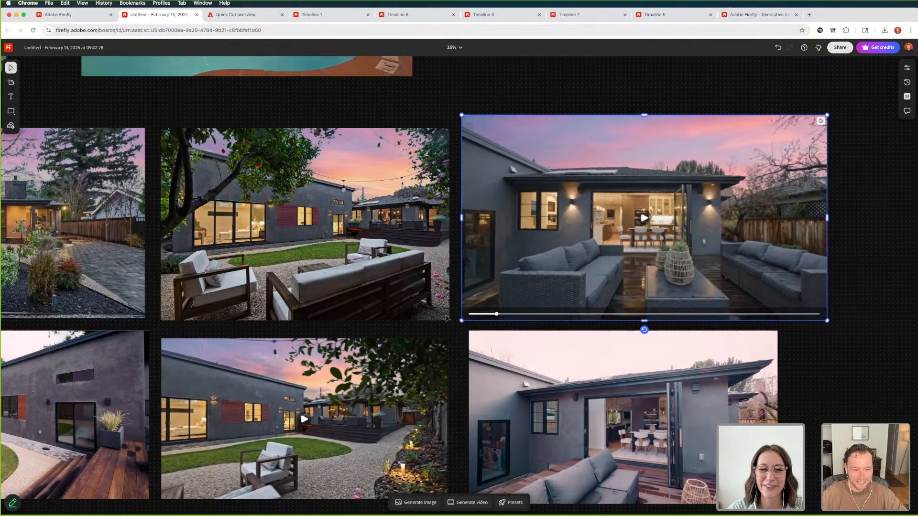
scroll(459, 317, down, 1)
click(471, 314)
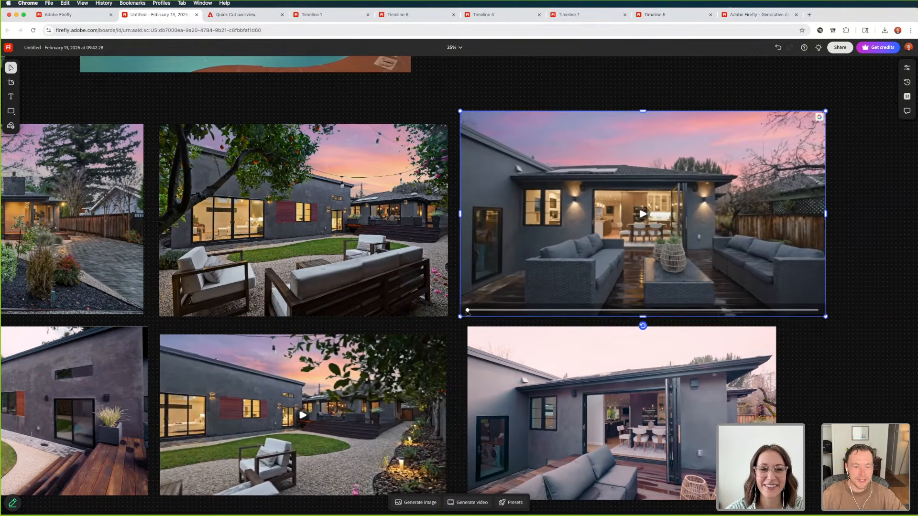
scroll(467, 313, left, 1)
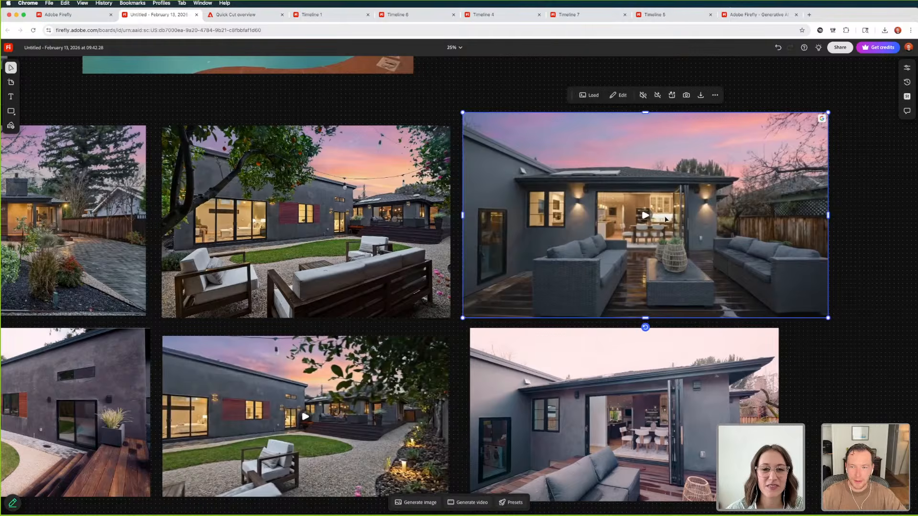
Open video generation and examine the list of available Adobe and partner video models
scroll(622, 296, up, 2)
click(468, 503)
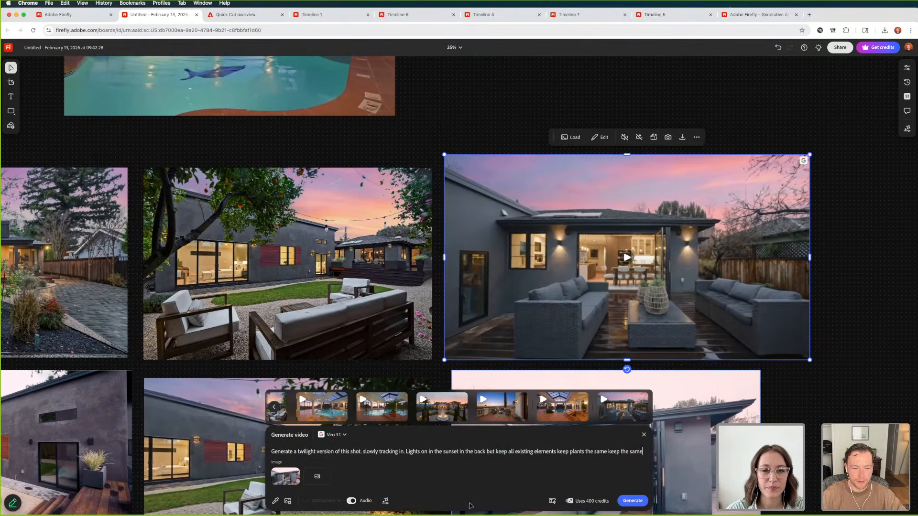
click(337, 435)
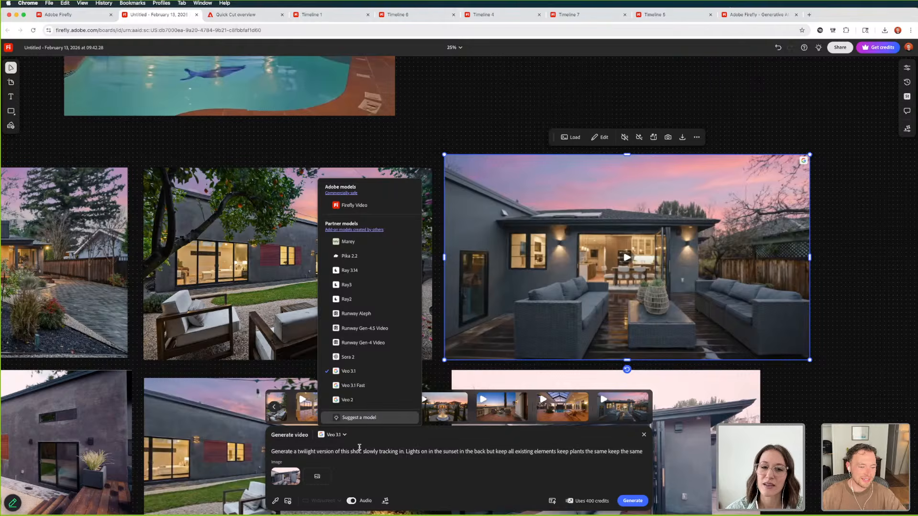
click(399, 453)
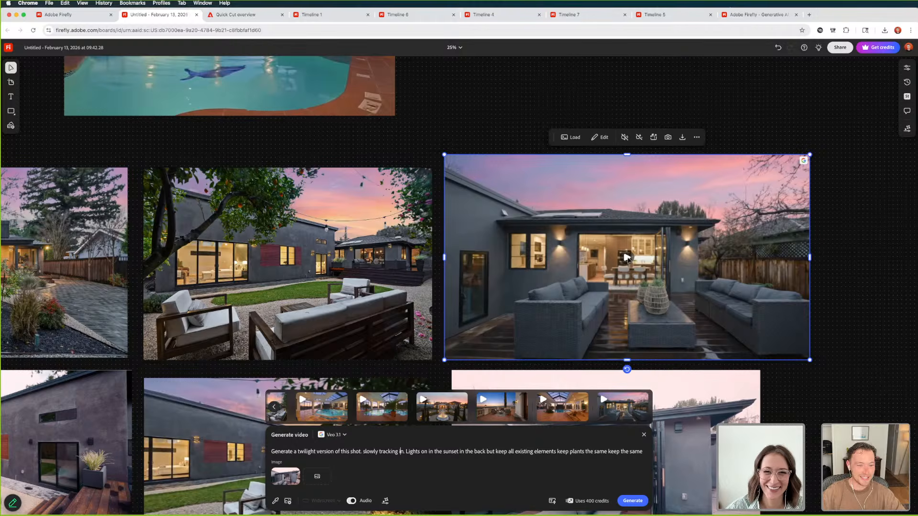
Move the twilight patio video farther right, away from the twilight backyard photo, and deselect it
scroll(595, 264, down, 5)
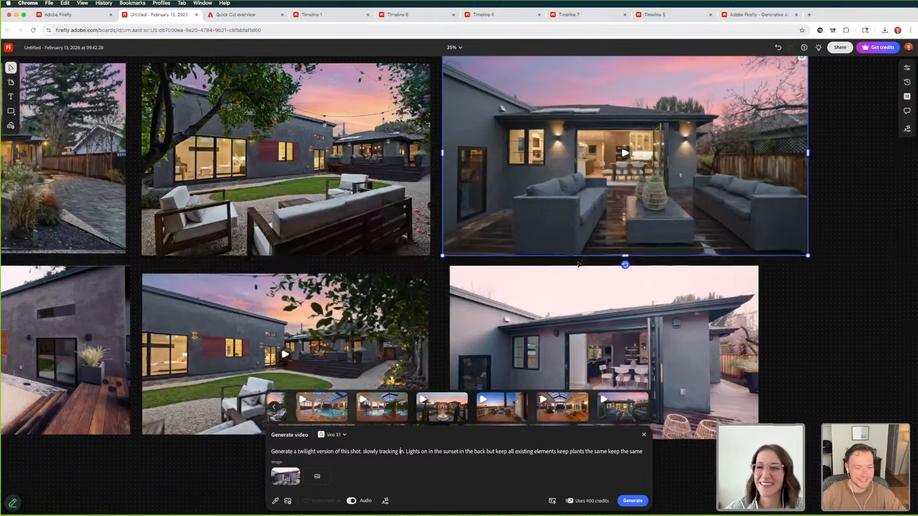
scroll(535, 261, down, 1)
scroll(535, 261, up, 3)
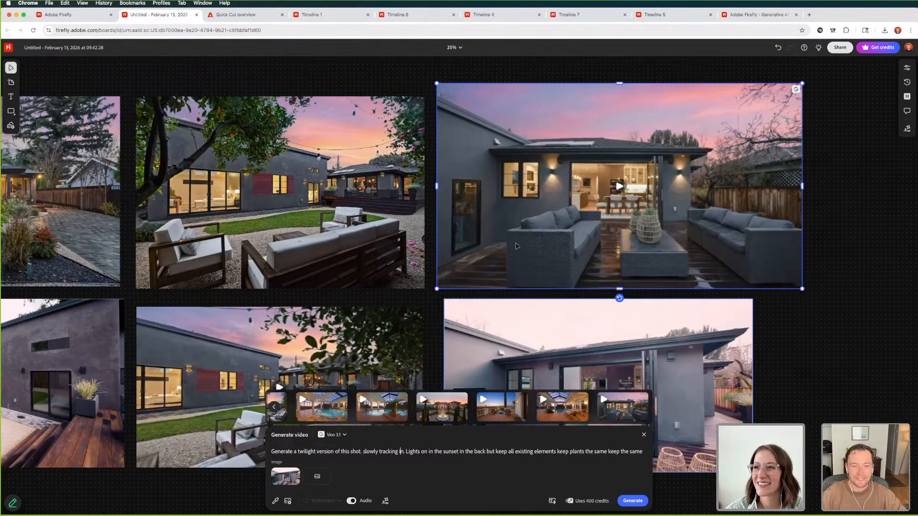
drag(494, 187, 682, 192)
click(475, 192)
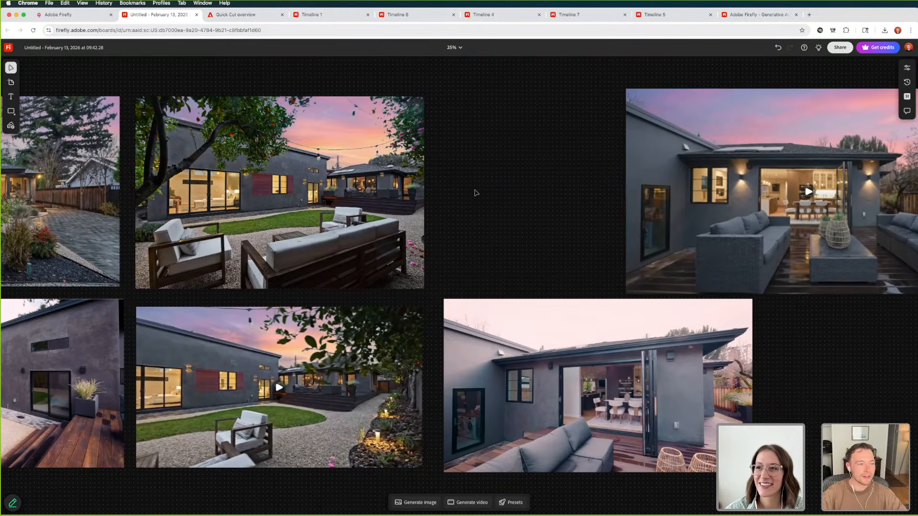
Undo the twilight patio video's last move and its earlier repositioning and enlargement
scroll(475, 193, down, 5)
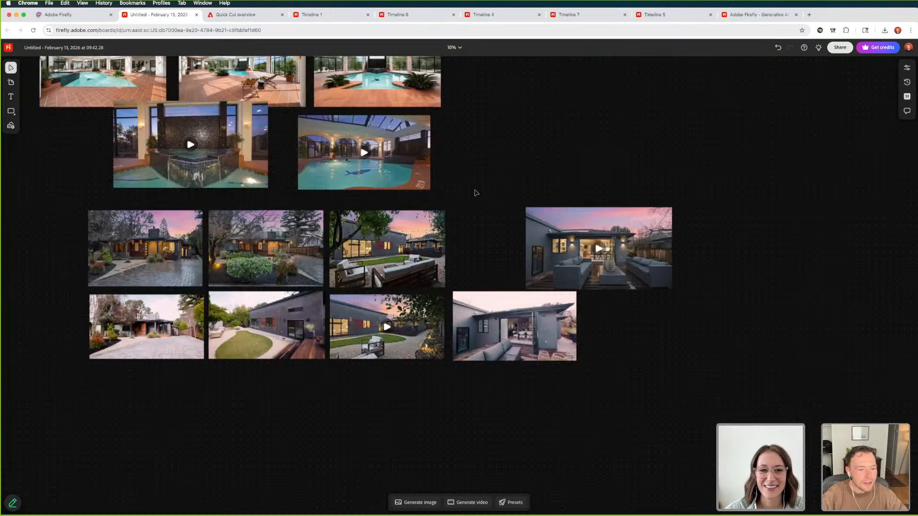
scroll(475, 193, up, 2)
key(super+z)
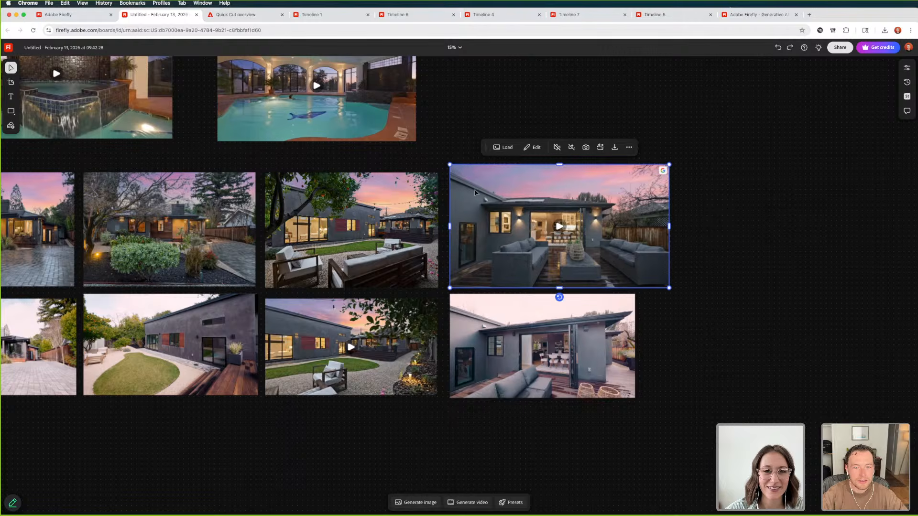
key(super+z)
key(super+z)
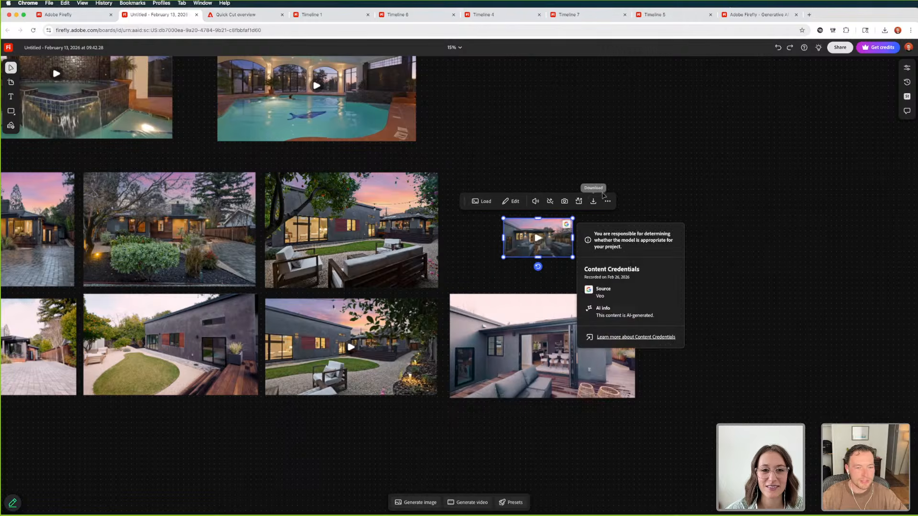
Enlarge the twilight patio video and position it above the daylight patio photo, beside the twilight backyard photo
mouse_move(564, 231)
drag(573, 219, 760, 173)
drag(612, 216, 559, 221)
Play the enlarged twilight patio video through to the kitchen interior and mute its audio
scroll(560, 222, up, 5)
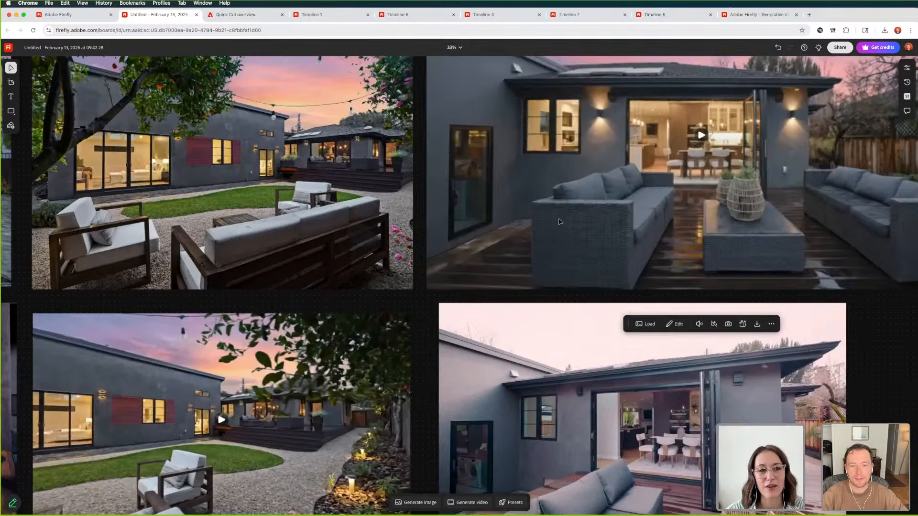
scroll(584, 221, down, 5)
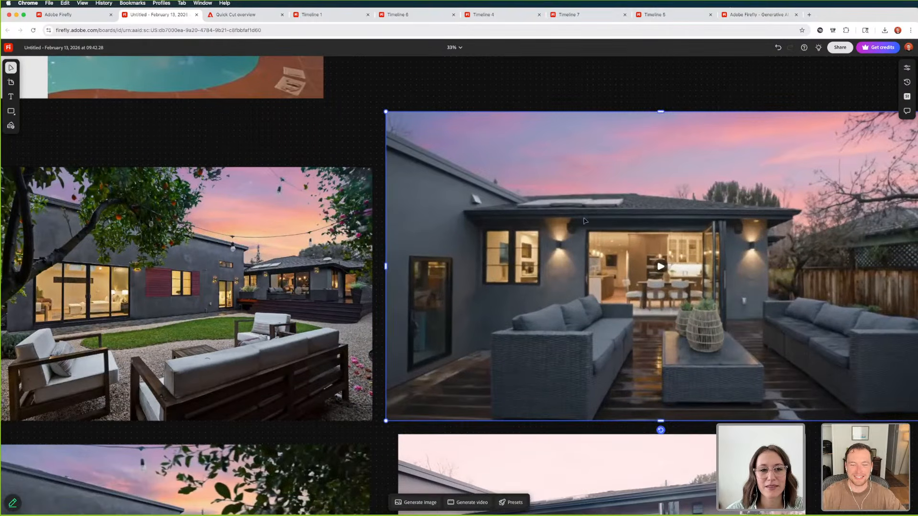
scroll(586, 248, right, 3)
click(587, 268)
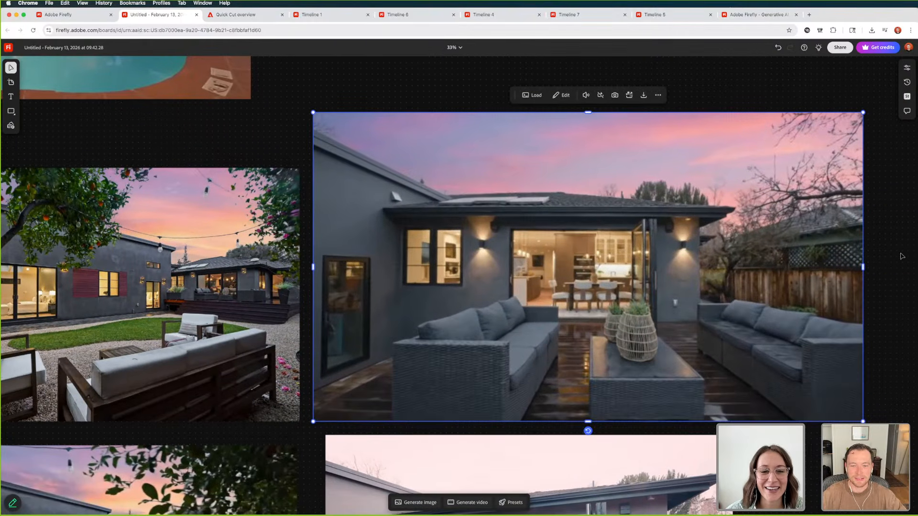
click(587, 95)
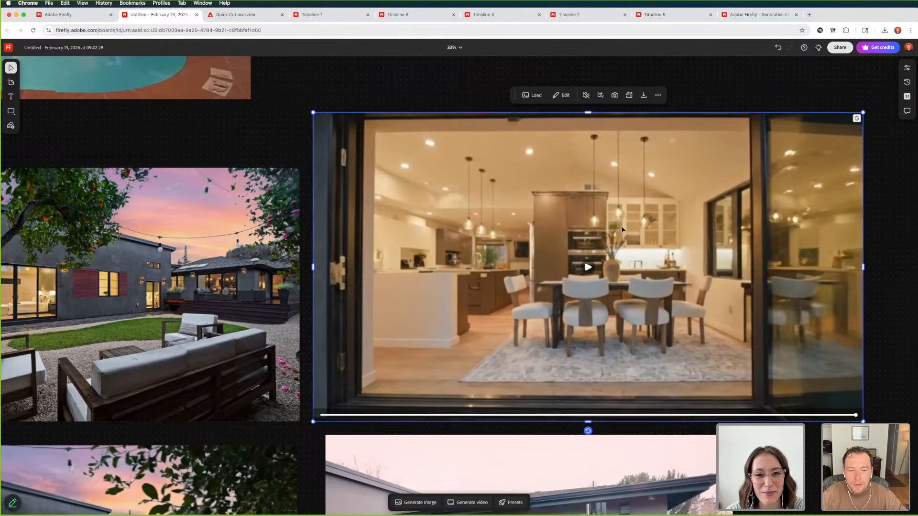
Compare the kitchen interior in the patio video's final frame with the daylight patio photo below it
scroll(594, 296, down, 5)
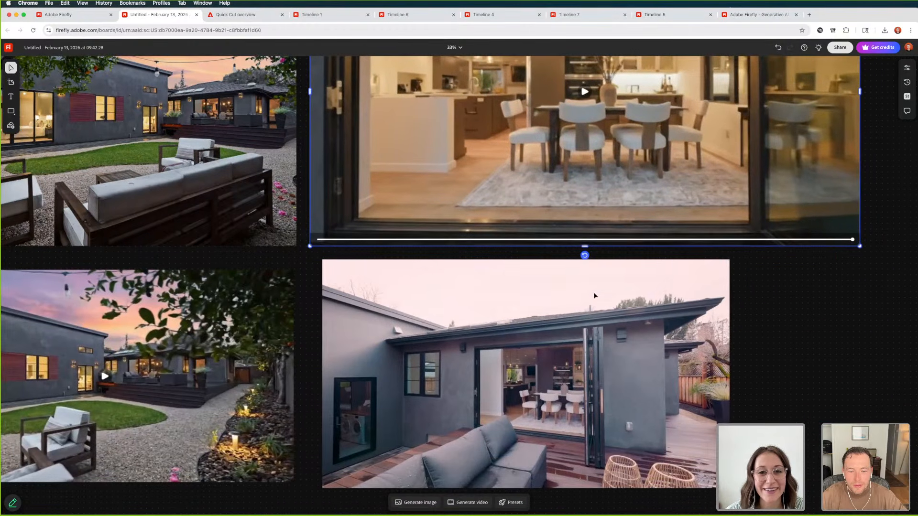
scroll(595, 295, up, 3)
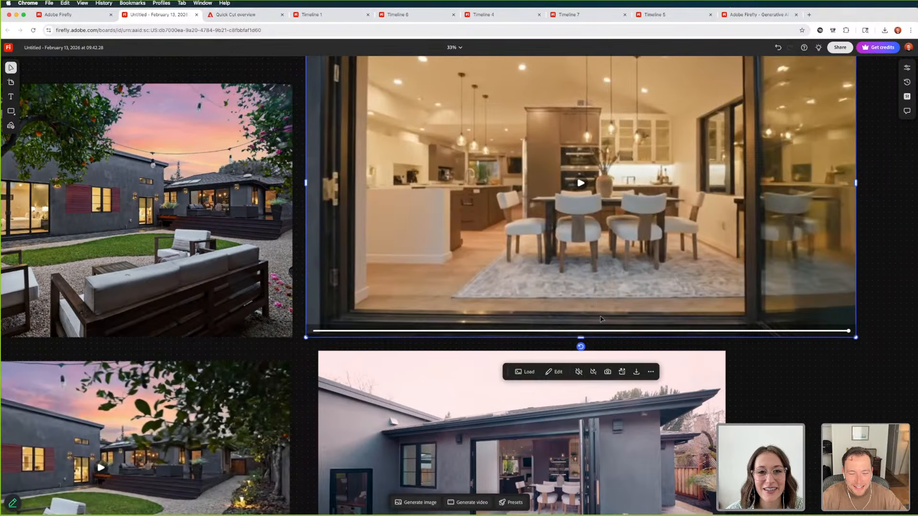
scroll(603, 319, down, 4)
mouse_move(515, 350)
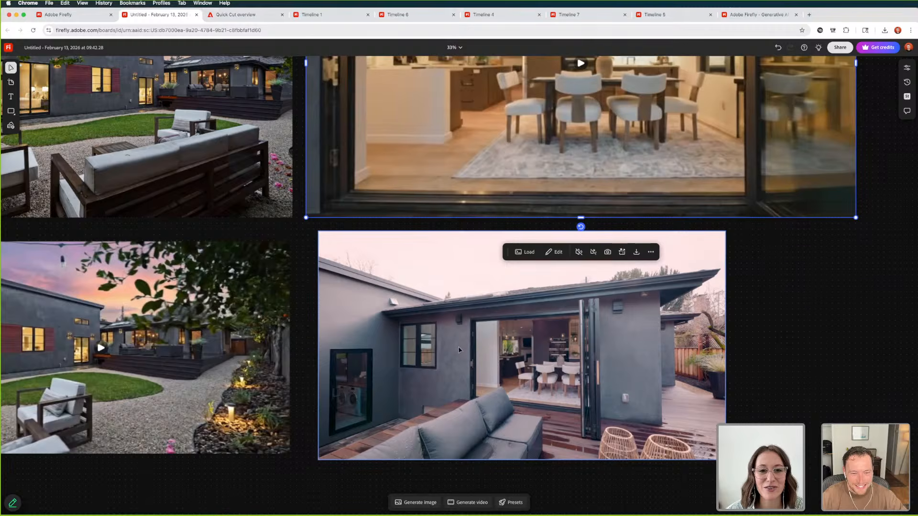
scroll(442, 326, up, 2)
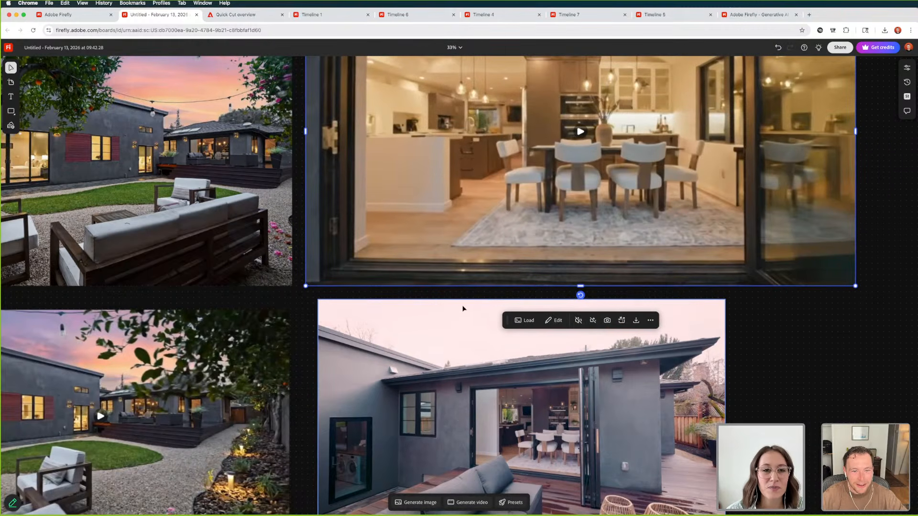
scroll(440, 188, up, 4)
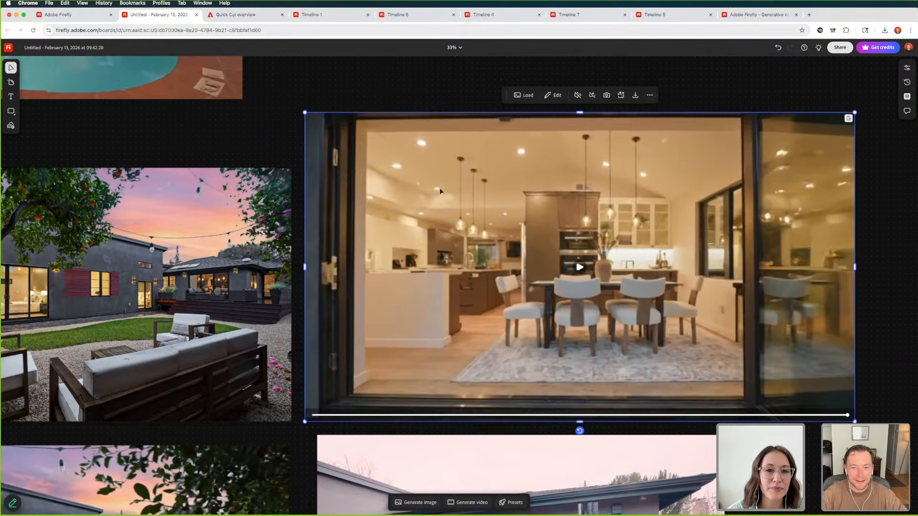
scroll(440, 188, down, 5)
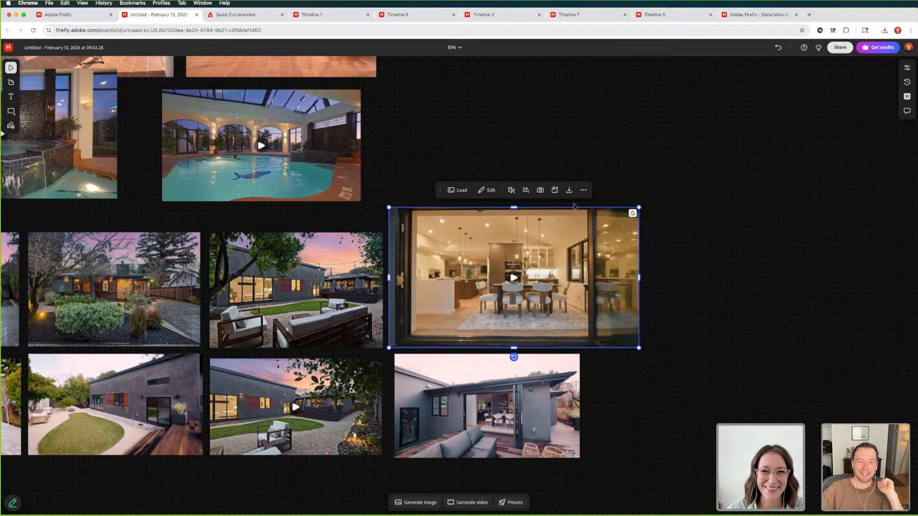
drag(639, 208, 582, 248)
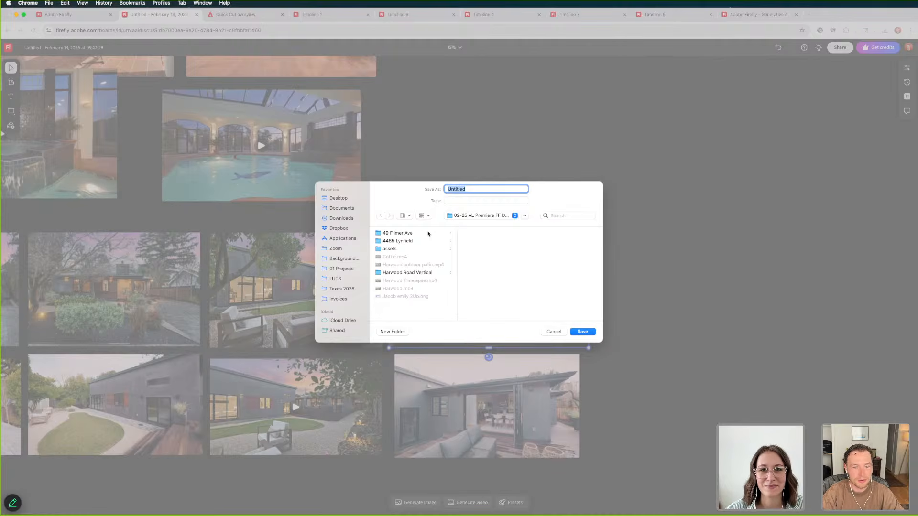
text(L)
key(BackSpace)
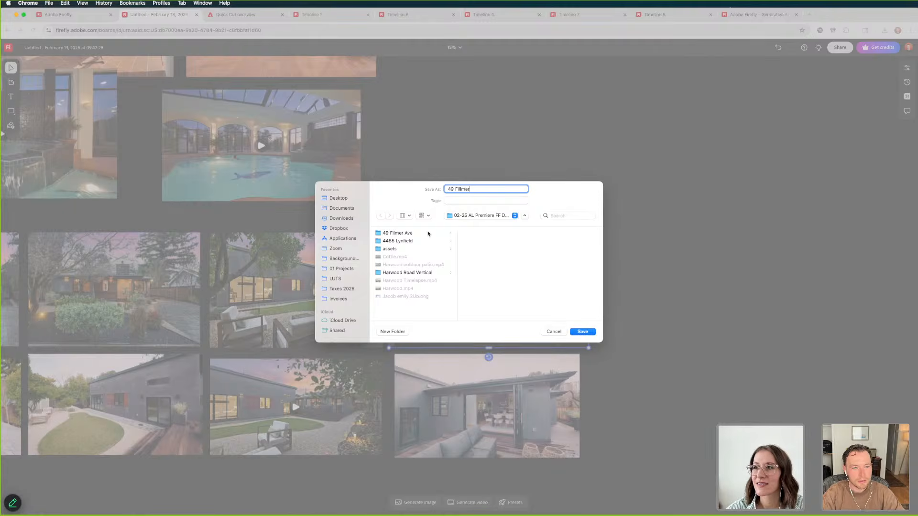
text( backyard)
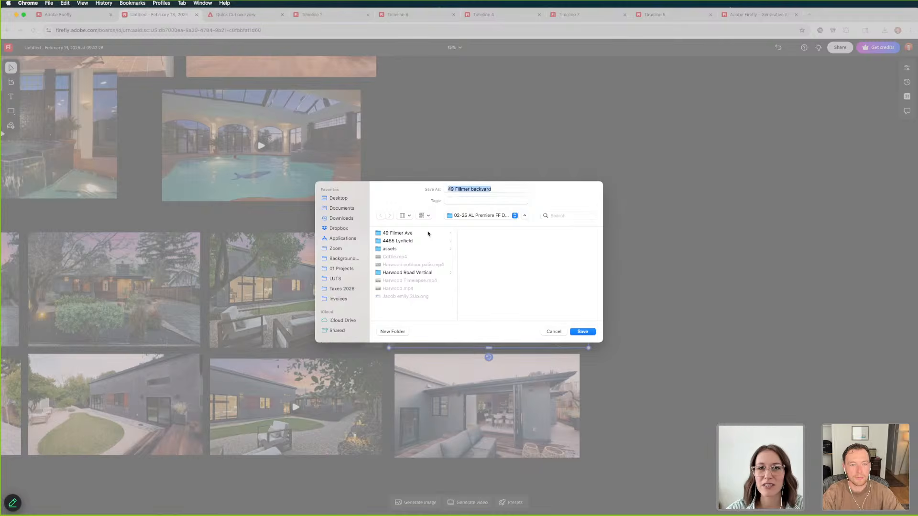
key(Return)
click(645, 162)
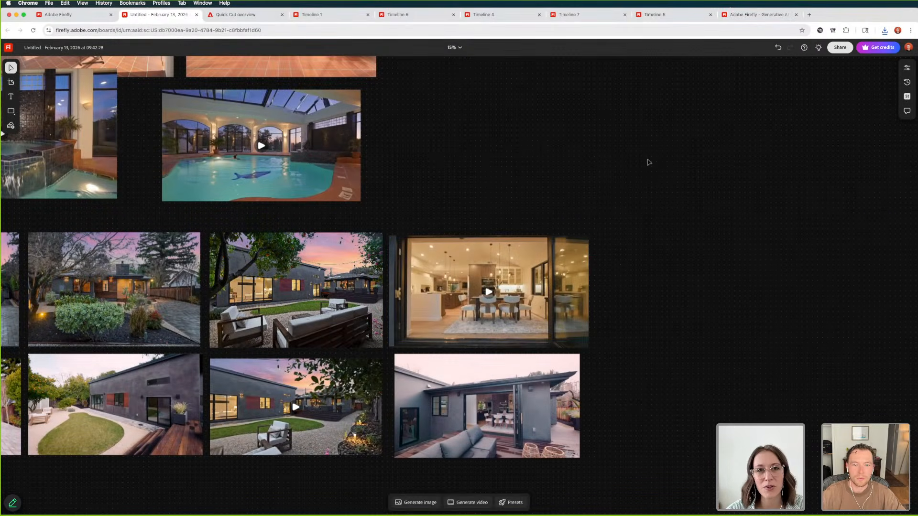
Play the twilight backyard video beneath the twilight seating-area photo and pause it near its beginning
key(super+minus)
scroll(589, 192, left, 2)
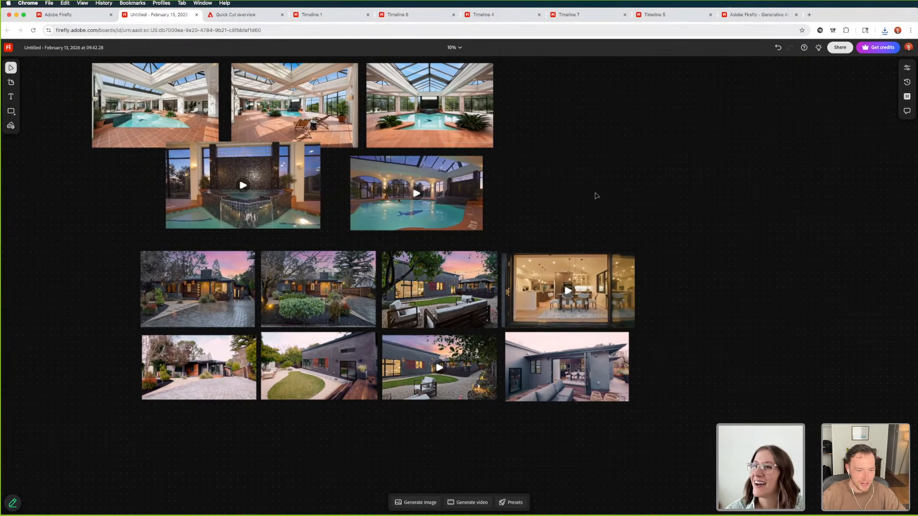
scroll(390, 376, up, 5)
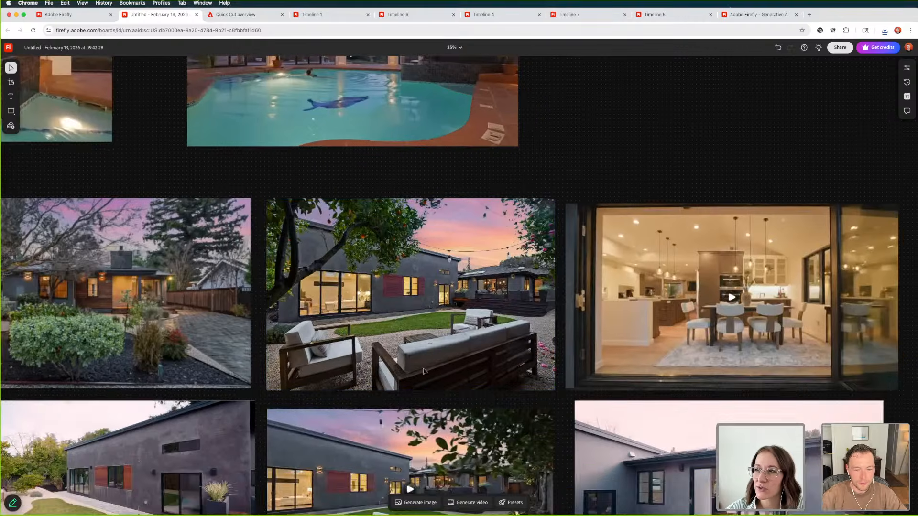
scroll(419, 346, down, 5)
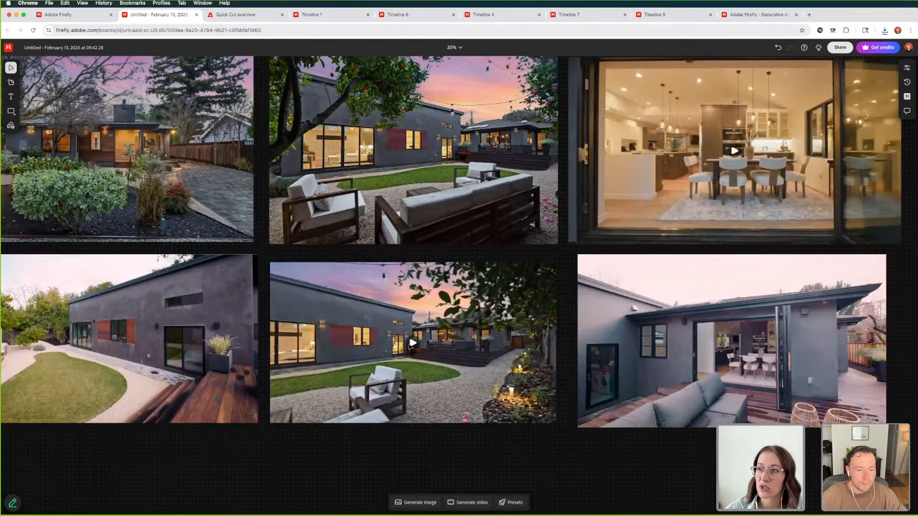
scroll(412, 342, up, 5)
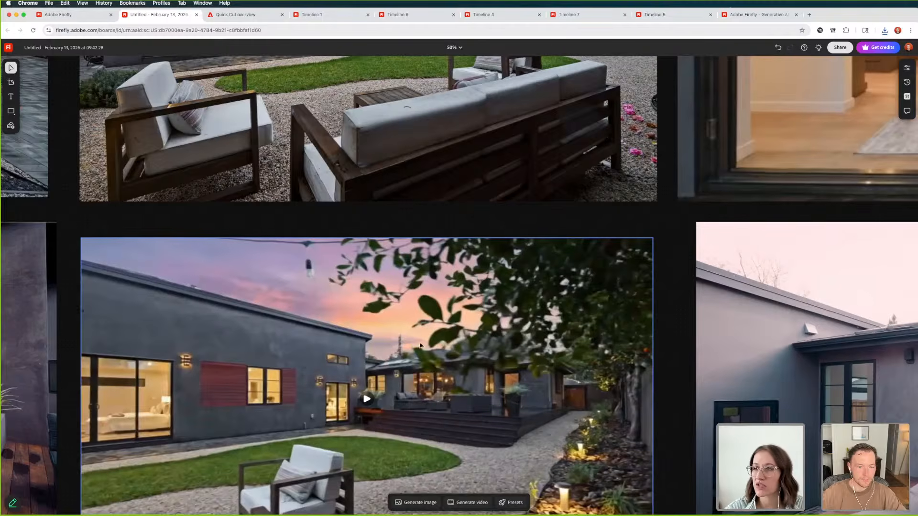
scroll(424, 344, down, 3)
scroll(423, 343, left, 3)
click(467, 295)
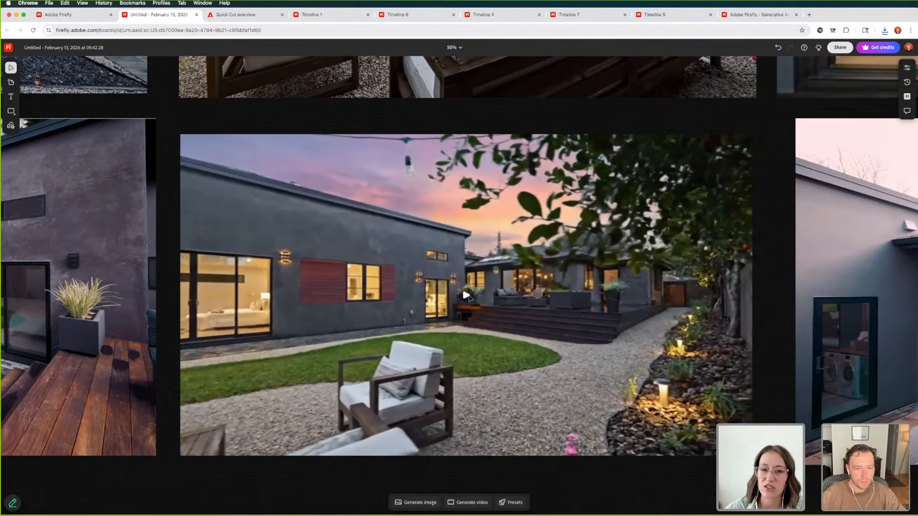
click(466, 295)
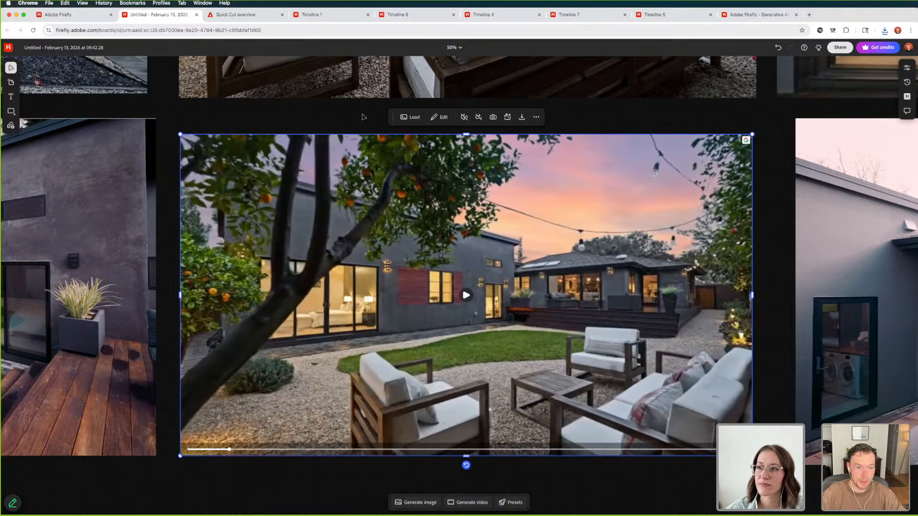
click(292, 118)
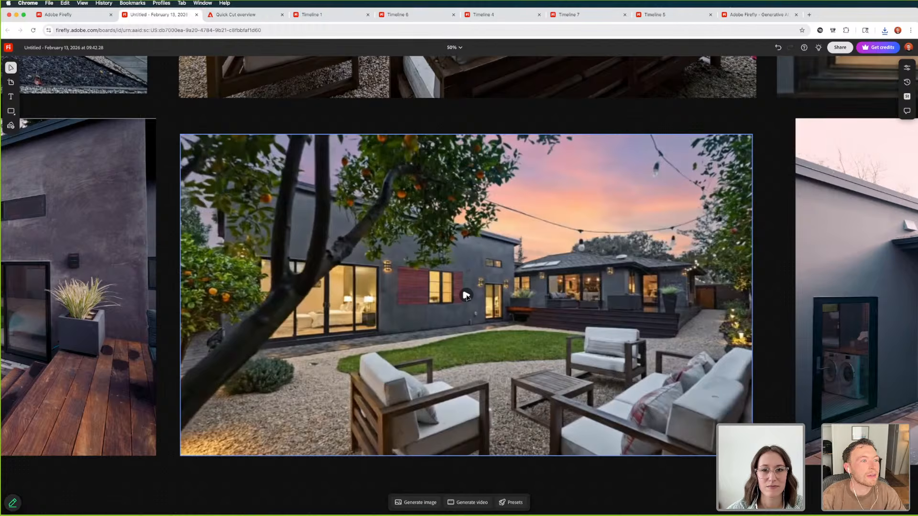
key(super+t)
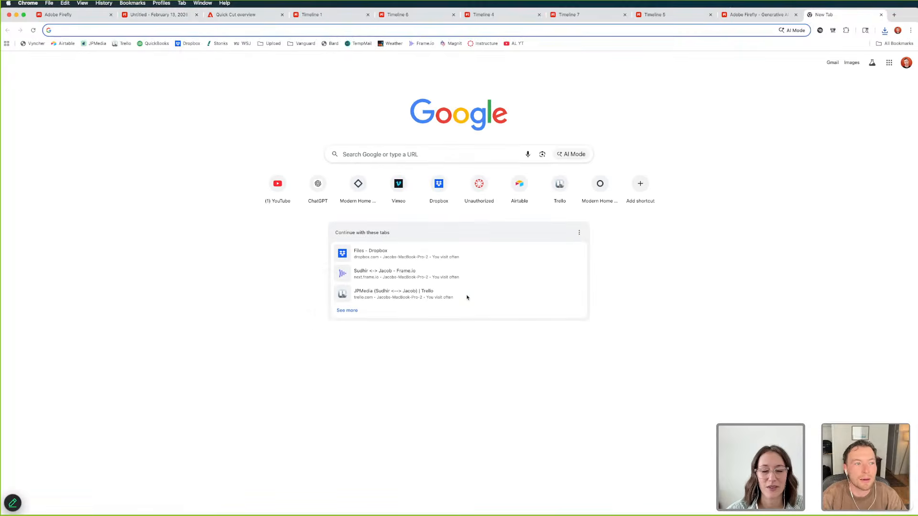
text(ha)
key(BackSpace)
key(BackSpace)
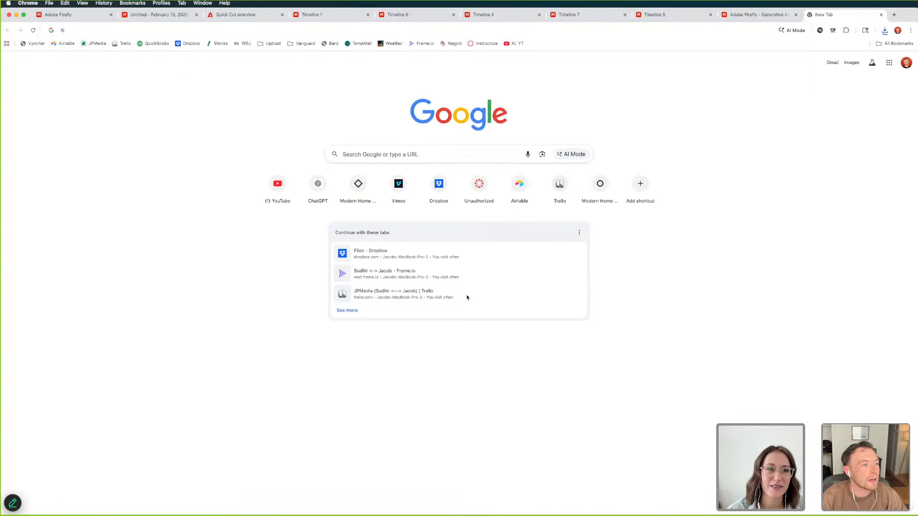
text(harw)
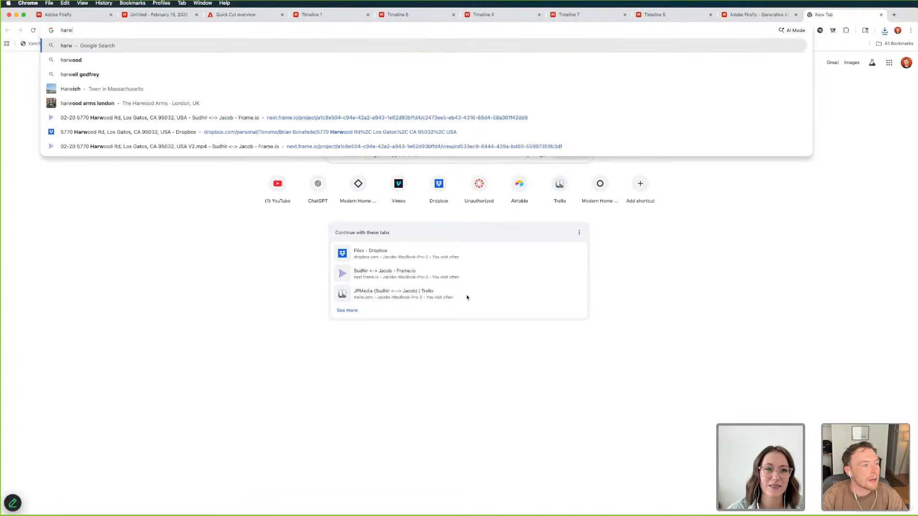
key(super+a)
text(5)
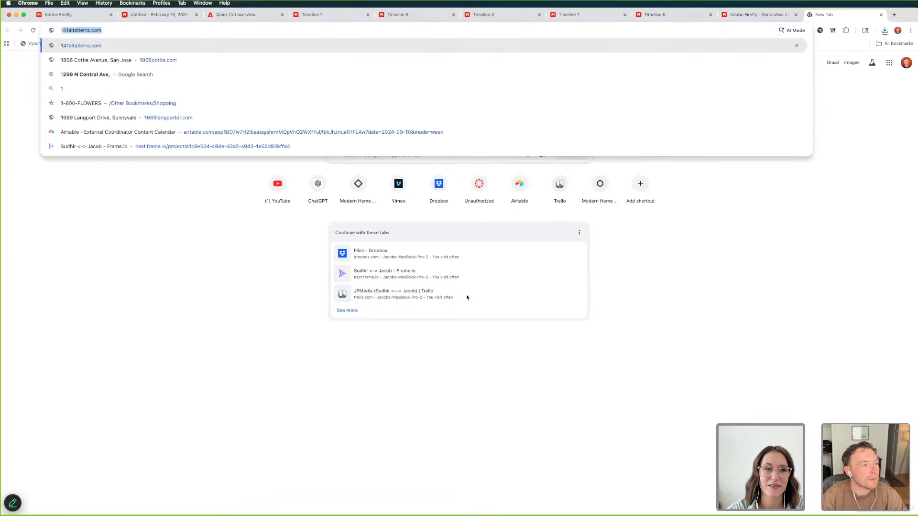
key(BackSpace)
key(BackSpace)
key(Return)
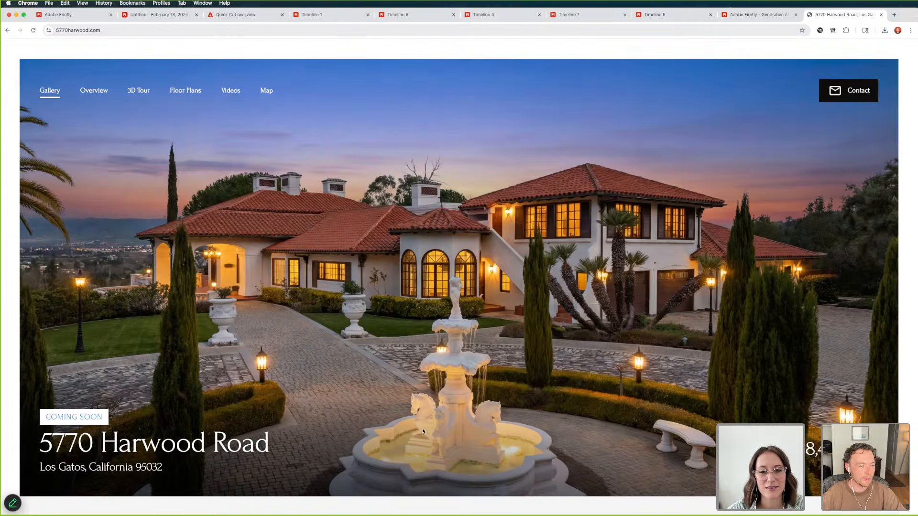
Go to the listing's 3D Tour section and start the Matterport exploration of the house
click(139, 90)
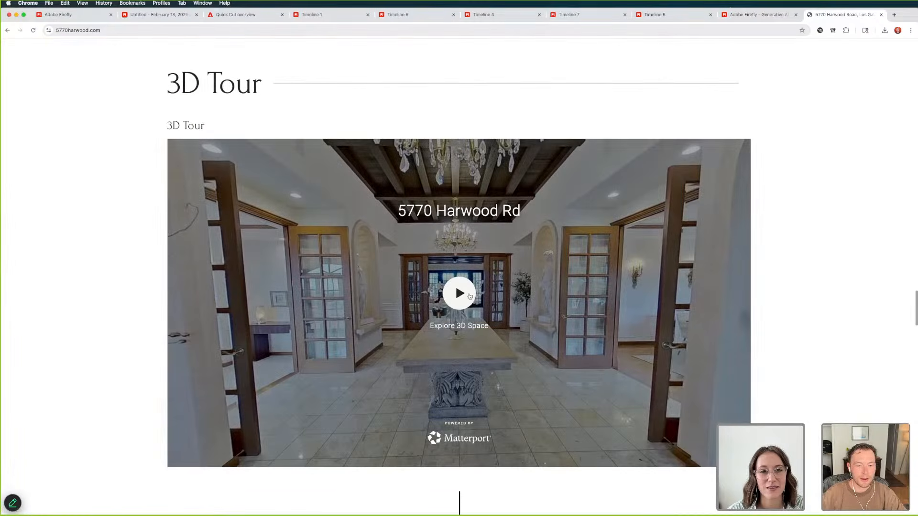
click(469, 312)
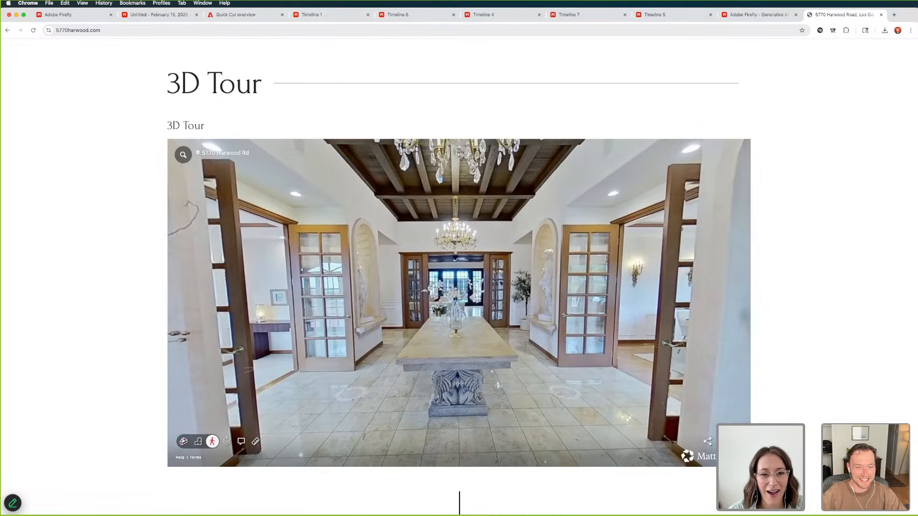
drag(434, 310, 441, 286)
View the main-level plan with the swimming pool enlarged from the Floor Plans section, and close it
scroll(78, 338, down, 9)
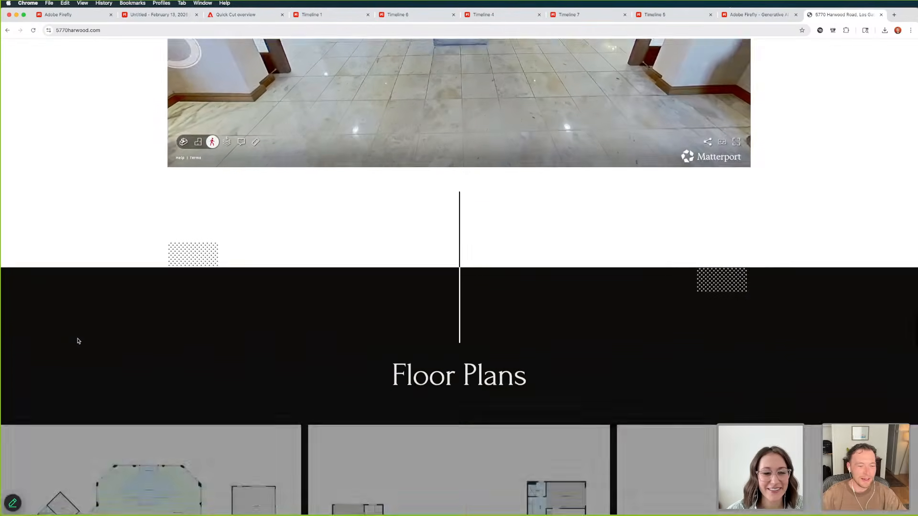
scroll(78, 341, down, 3)
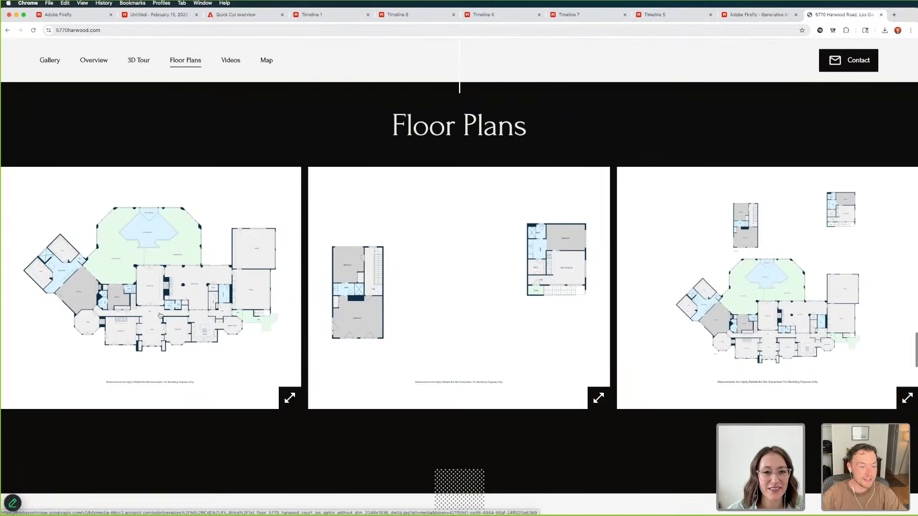
click(89, 341)
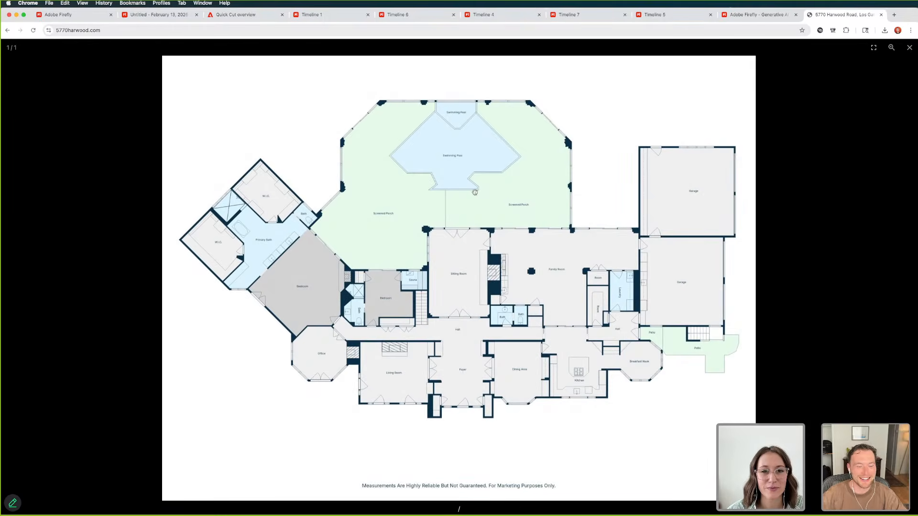
click(909, 47)
Play the first presentation video in the listing's Videos section with its sound muted
scroll(504, 286, down, 10)
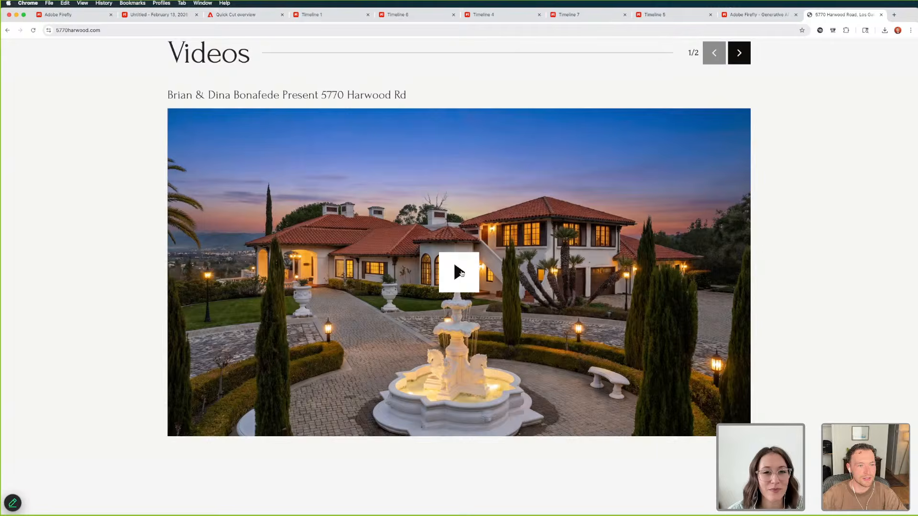
click(460, 272)
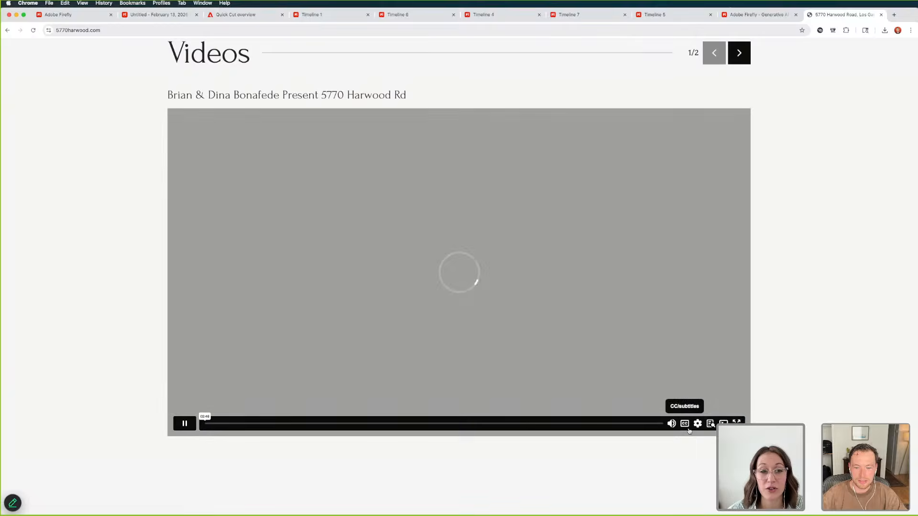
click(672, 424)
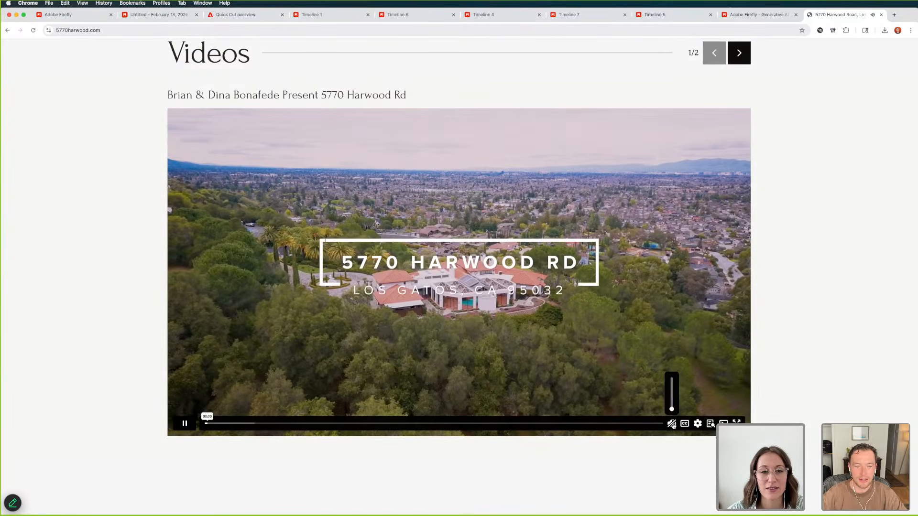
scroll(677, 441, down, 1)
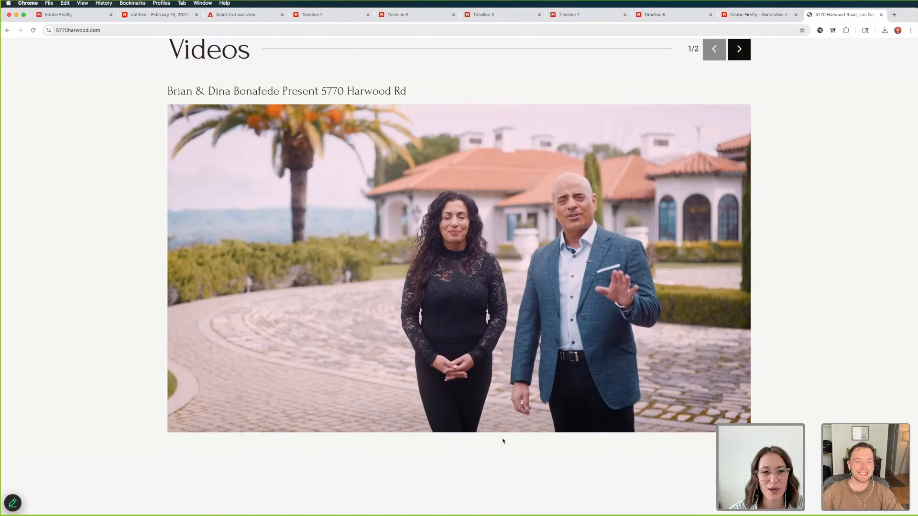
Skip ahead in the presentation video to the interior foyer shots and pause playback
click(280, 420)
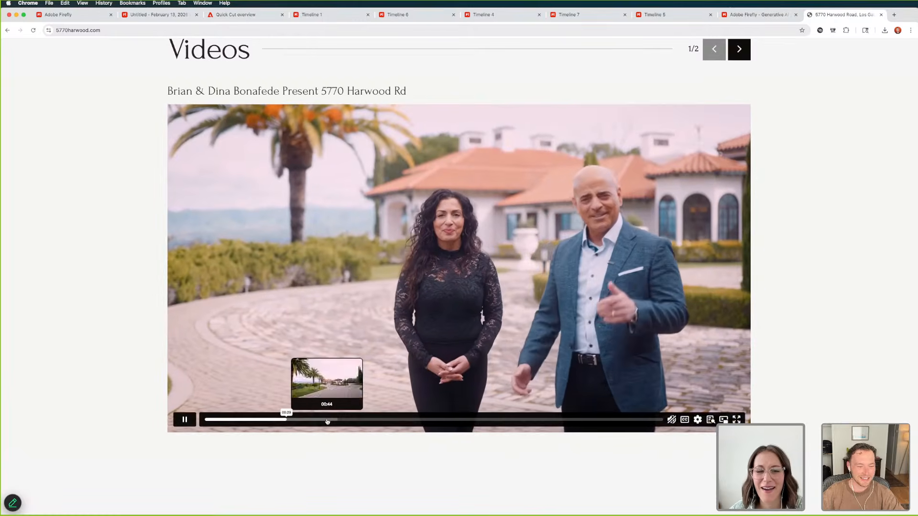
click(327, 420)
click(348, 420)
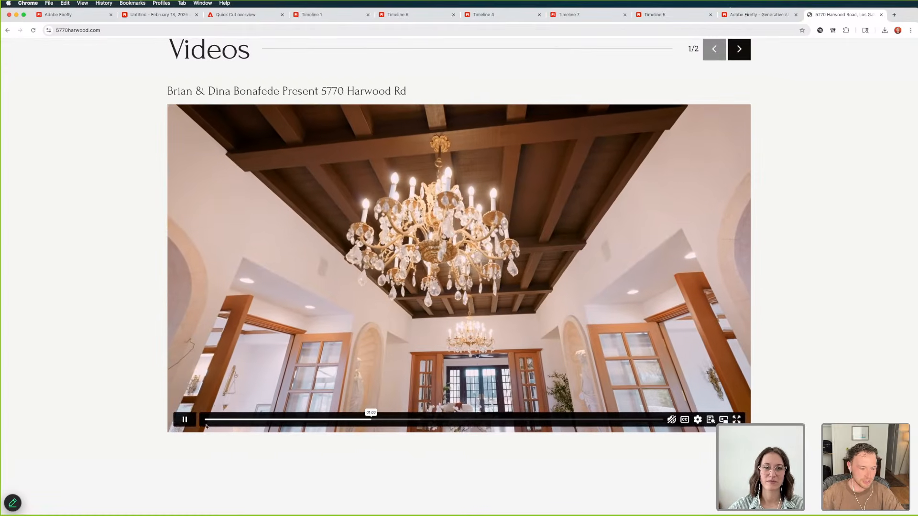
click(183, 420)
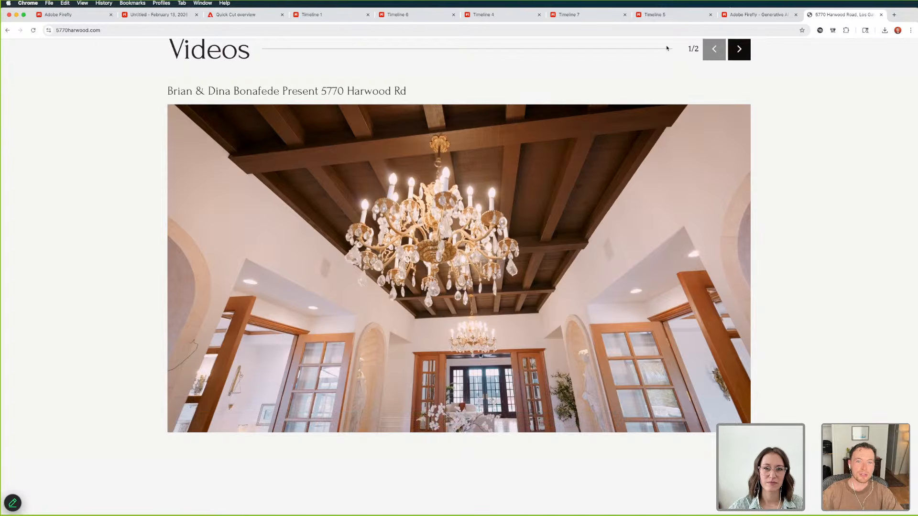
Look through the open Harwood Rd timelines in the Firefly video editor, including Timelines 7, 6, 1 and 5
click(589, 19)
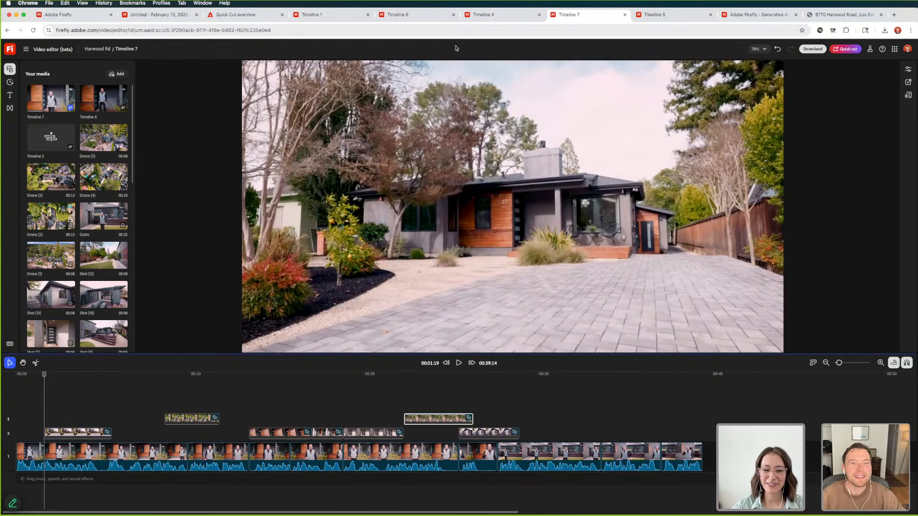
click(416, 15)
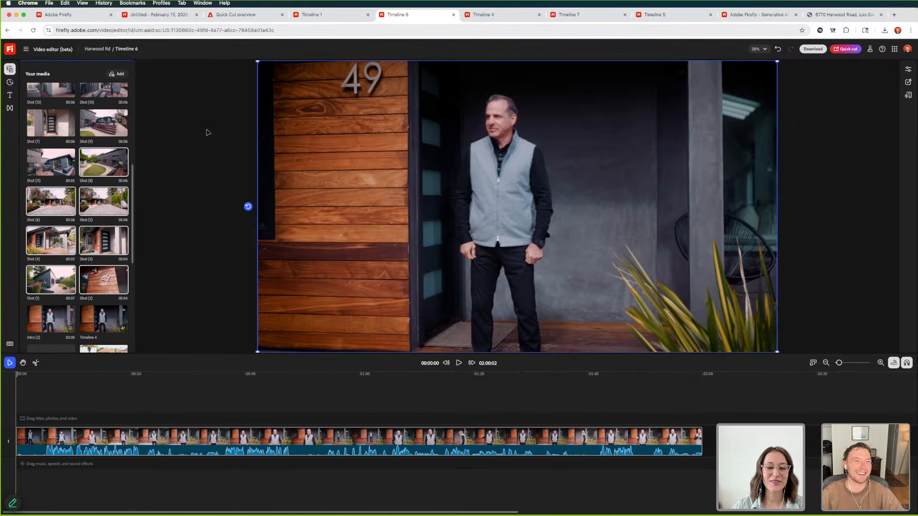
click(311, 15)
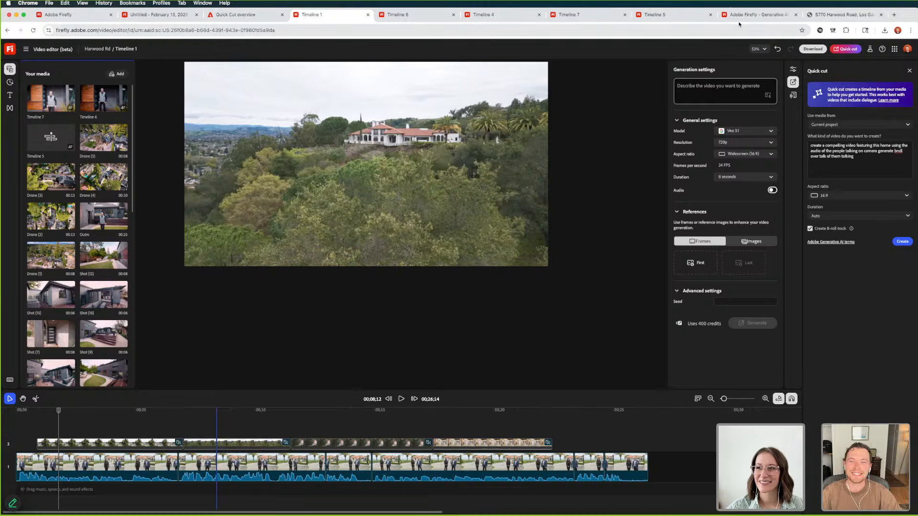
click(760, 15)
click(672, 19)
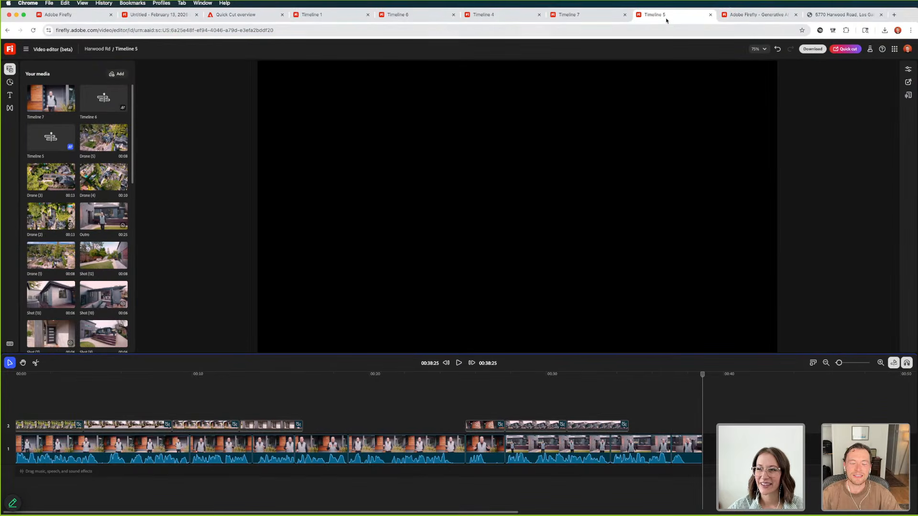
click(584, 16)
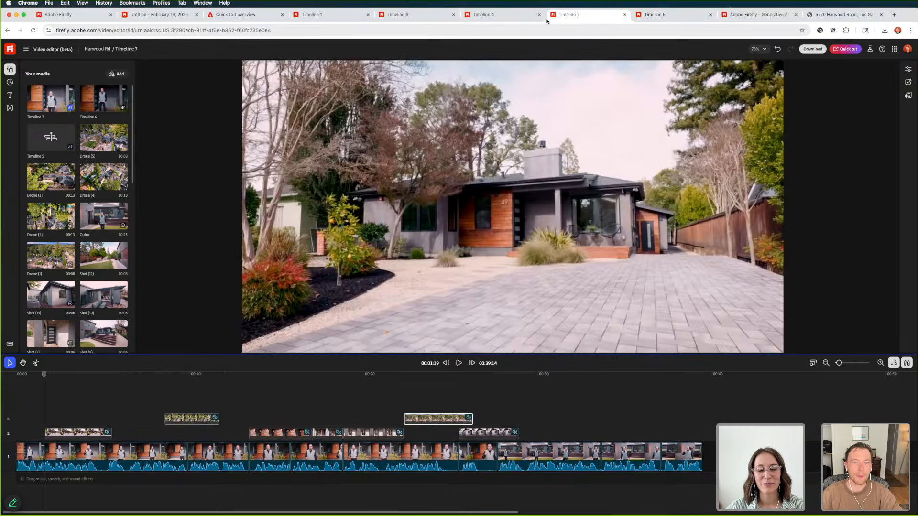
click(412, 14)
click(315, 15)
click(158, 15)
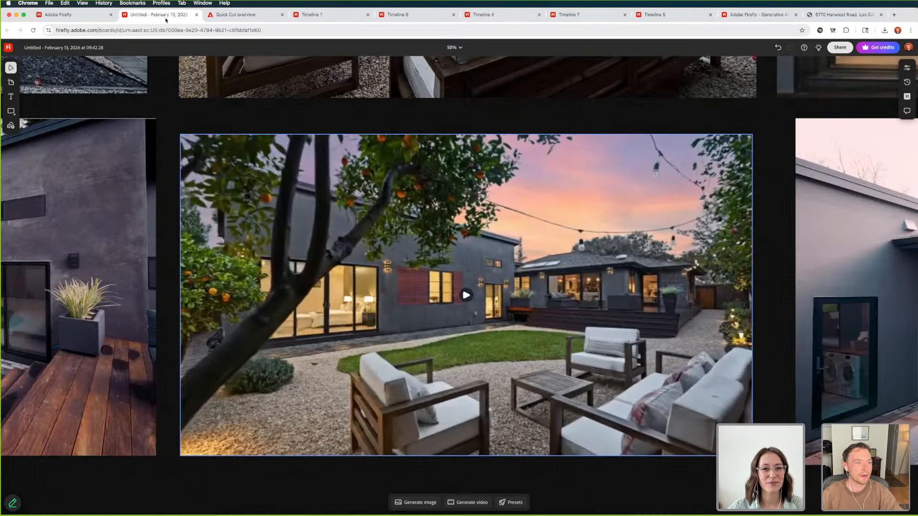
click(466, 296)
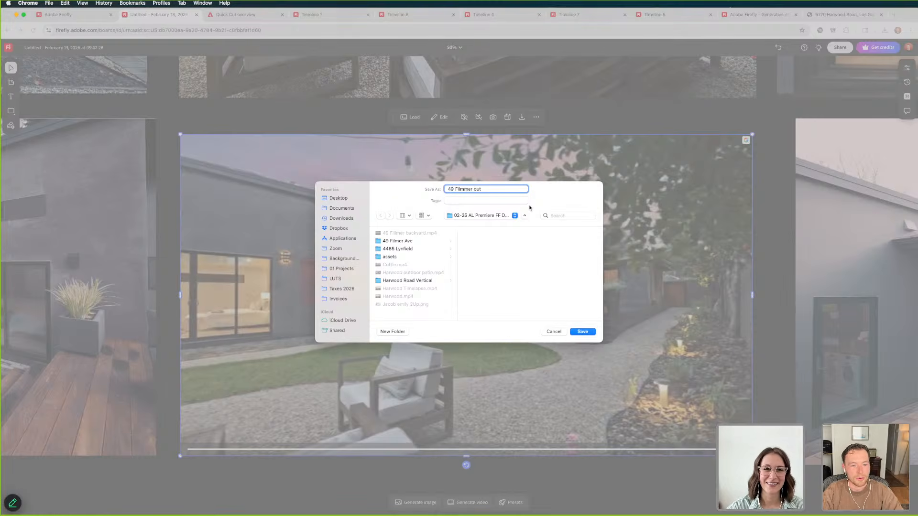
key(Return)
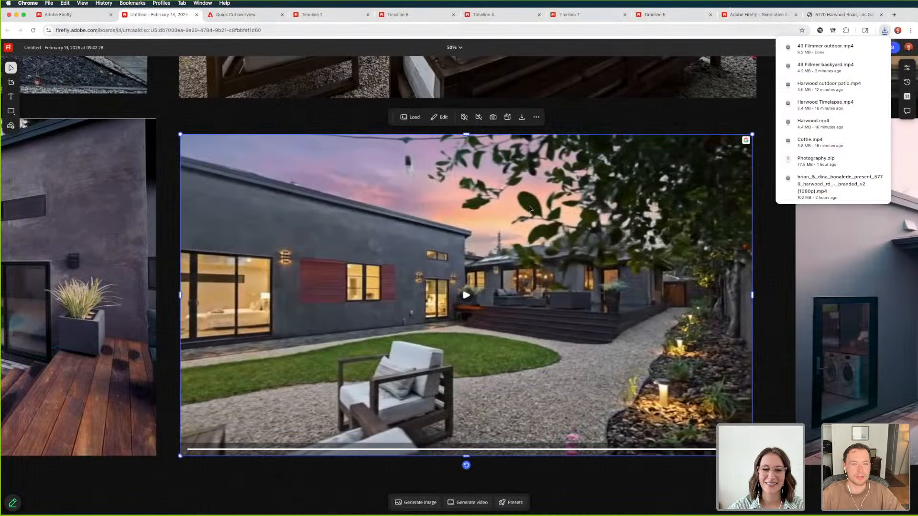
key(super+Tab)
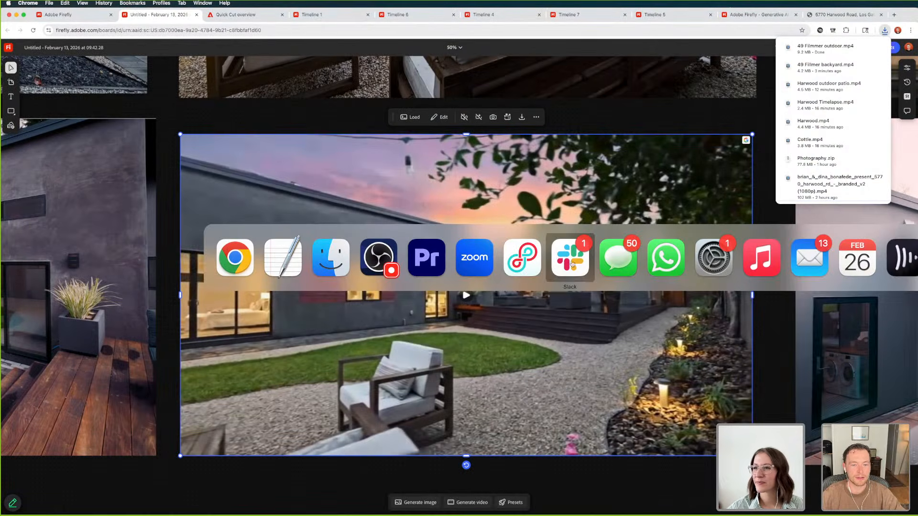
click(333, 271)
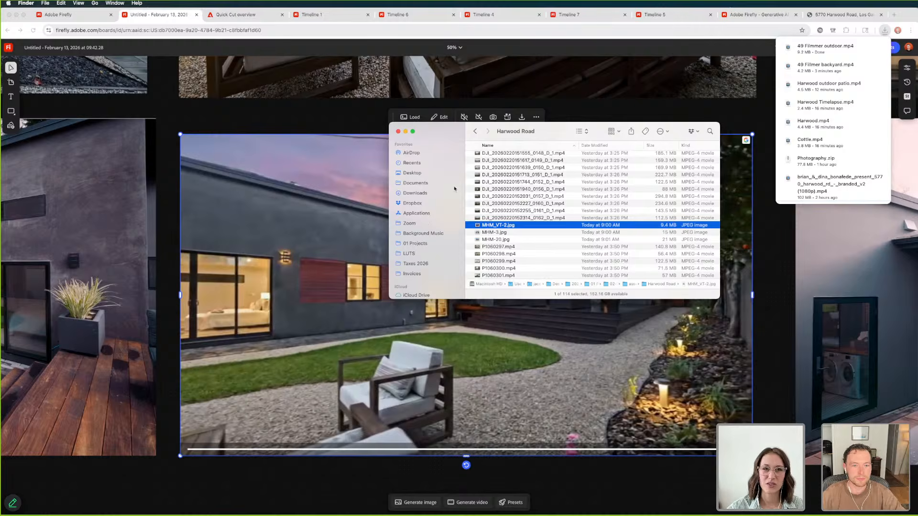
key(super+Tab)
click(417, 270)
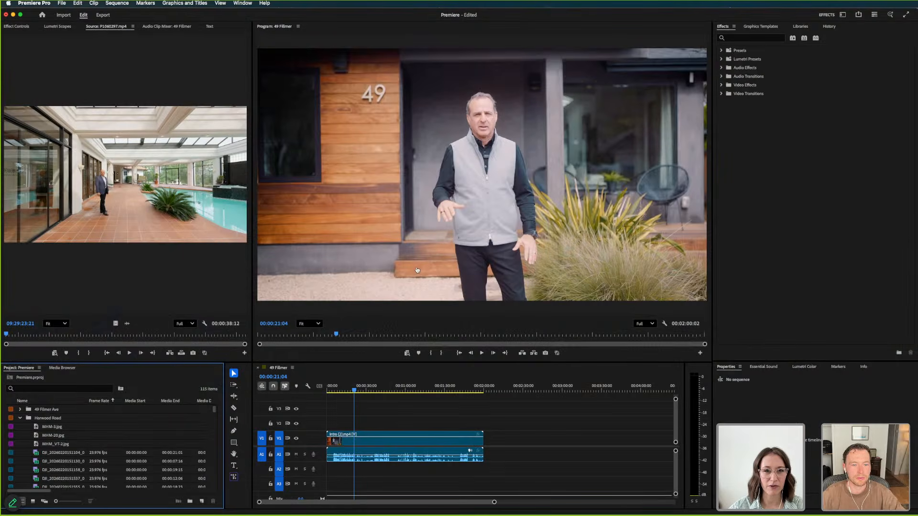
Switch to Finder and look through the 02-25 AL Premiere FF Demo folder for the downloaded videos
key(super+Tab)
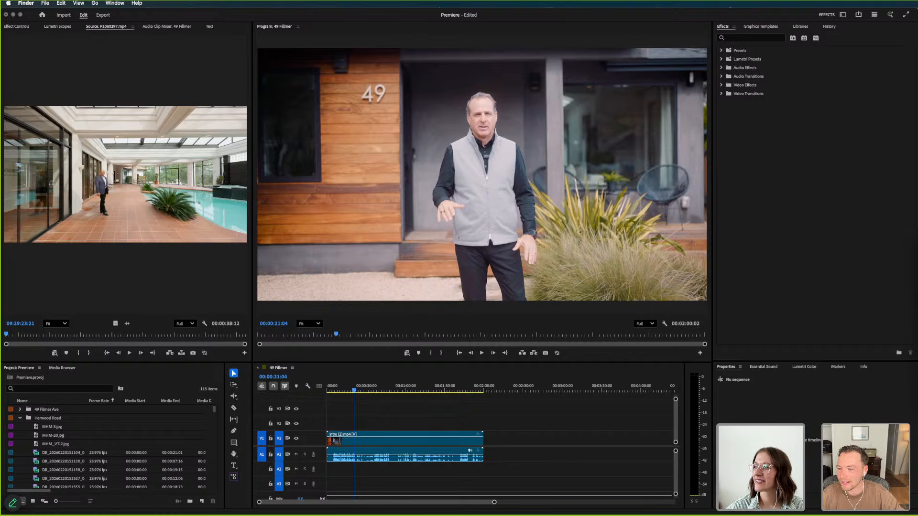
key(super+grave)
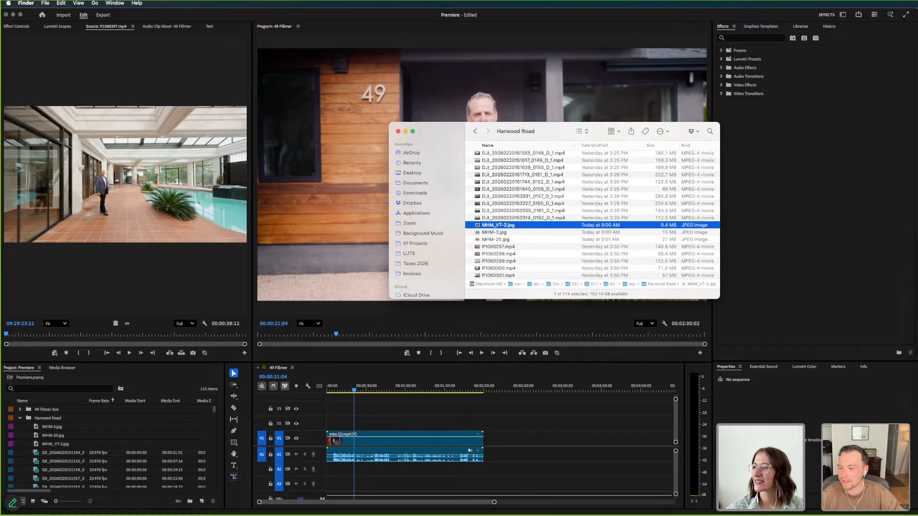
click(476, 131)
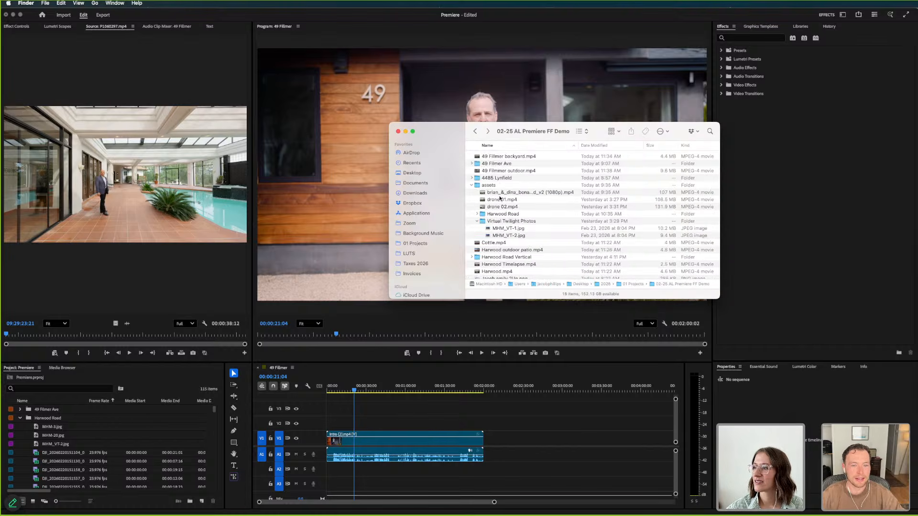
scroll(499, 238, down, 2)
Switch to Chrome, find the branded Harwood presentation video in the recent downloads, and reveal it in Finder
key(super+Tab)
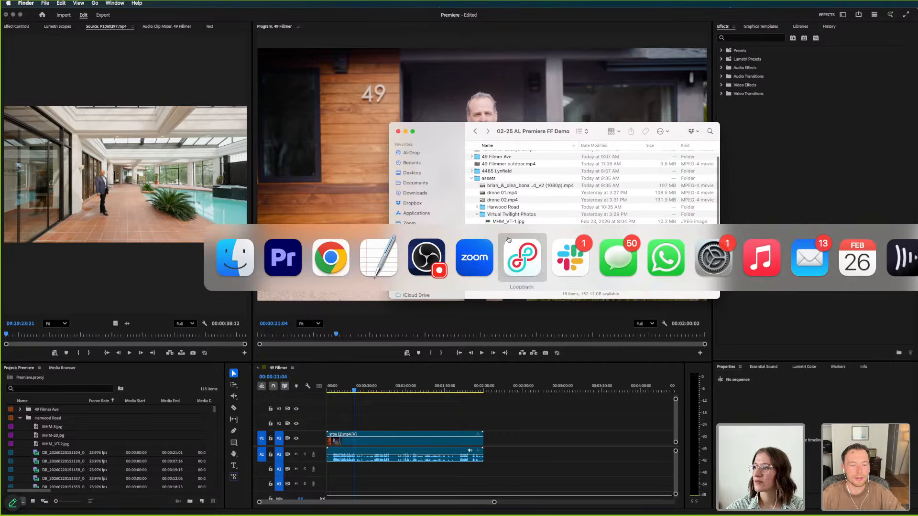
click(349, 280)
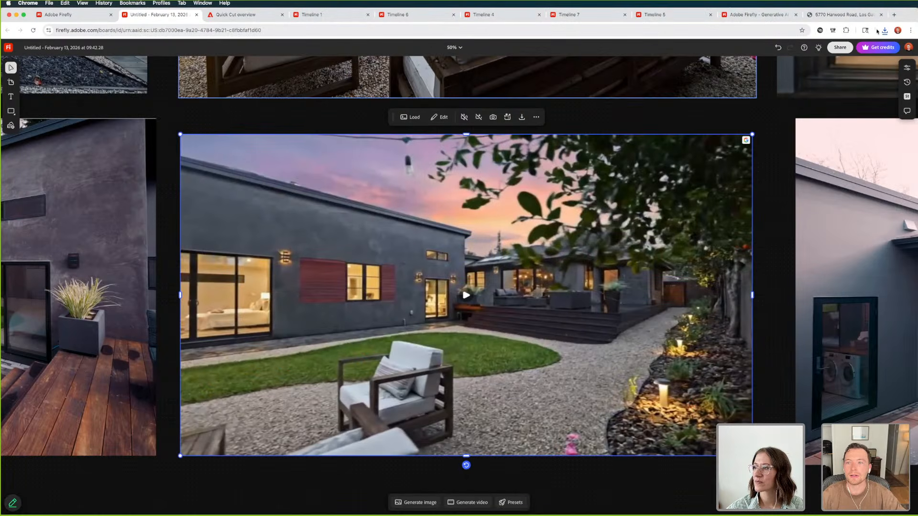
click(884, 32)
scroll(823, 162, down, 2)
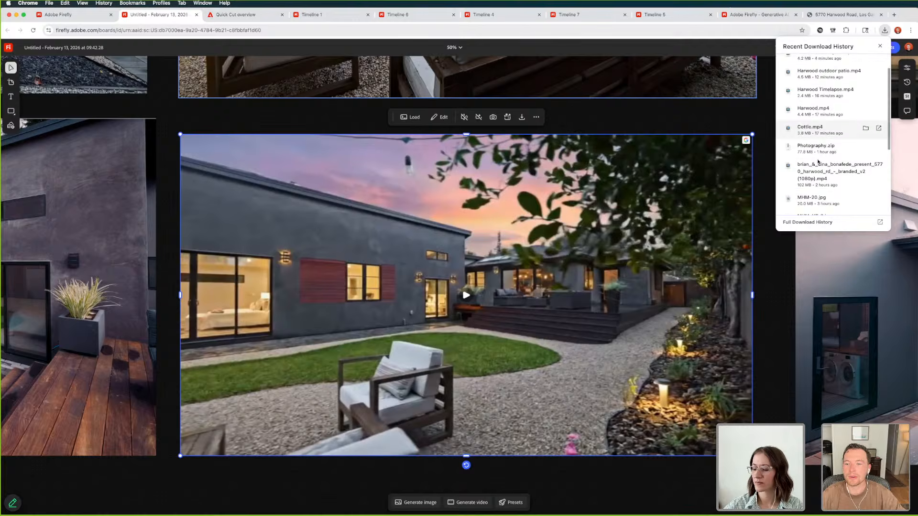
scroll(829, 165, down, 5)
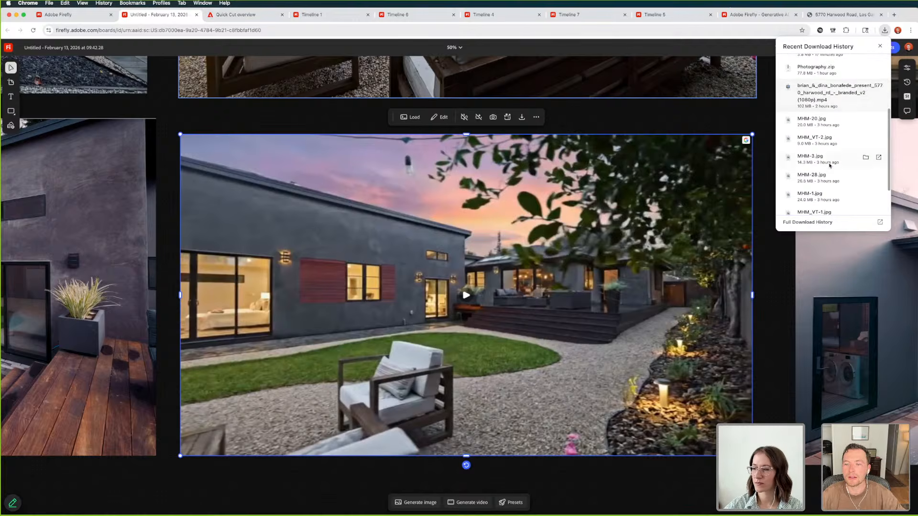
scroll(830, 166, up, 4)
scroll(841, 182, up, 3)
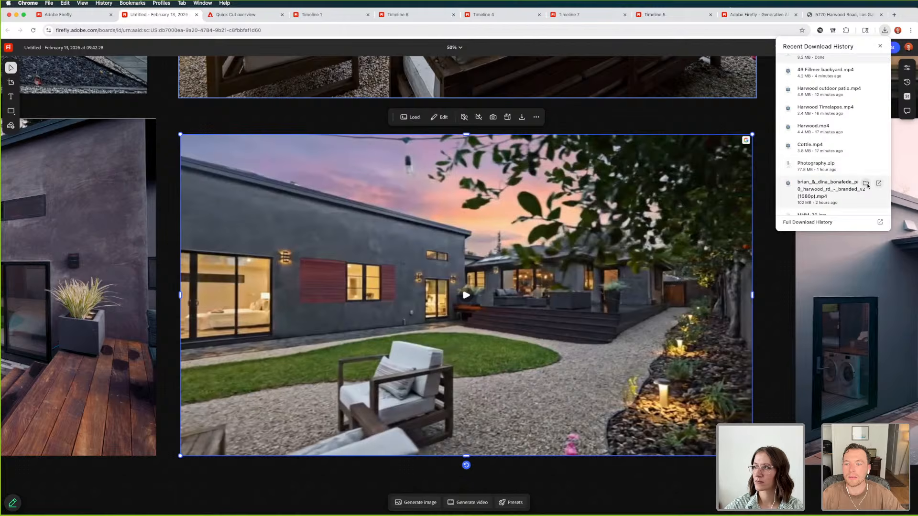
click(866, 184)
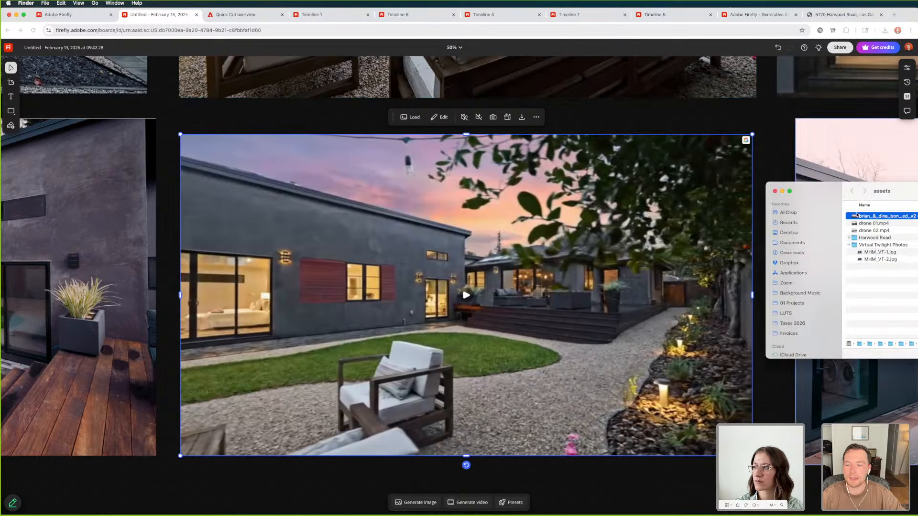
key(super+Tab)
key(super+Tab)
key(super+Tab)
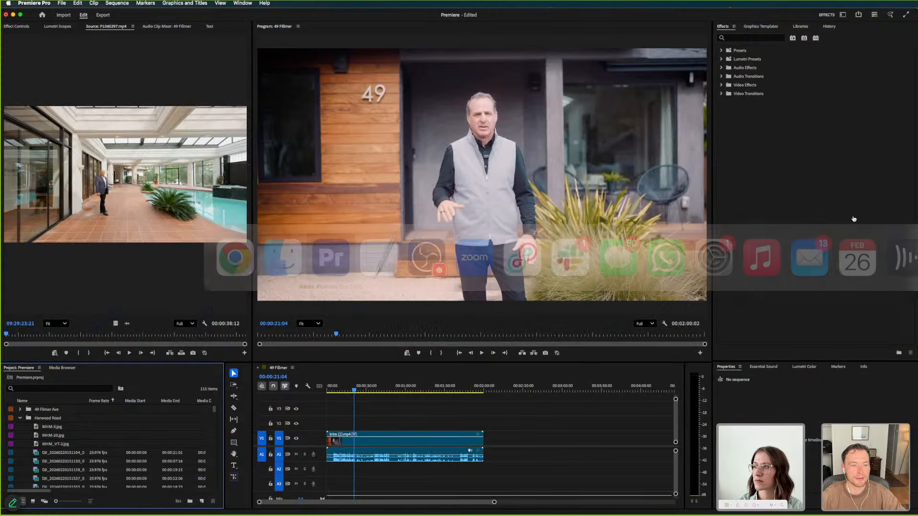
key(super+Tab)
drag(902, 218, 327, 440)
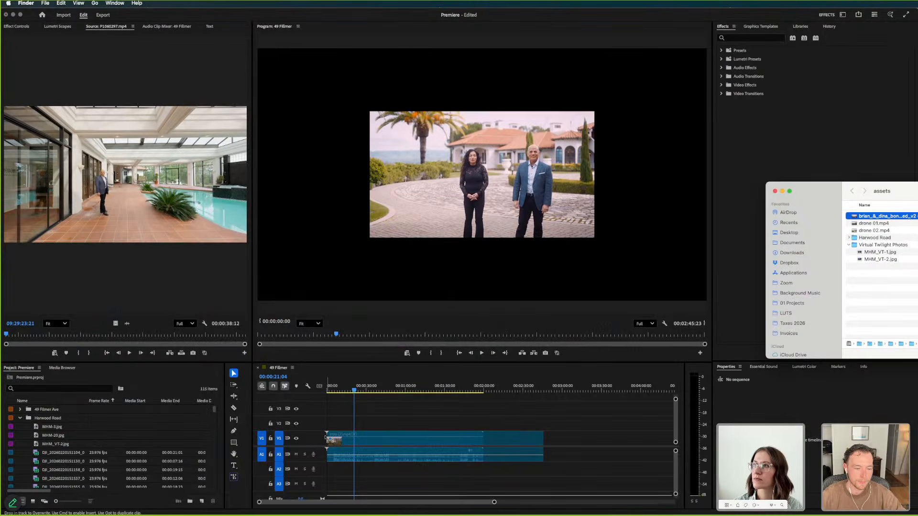
click(297, 456)
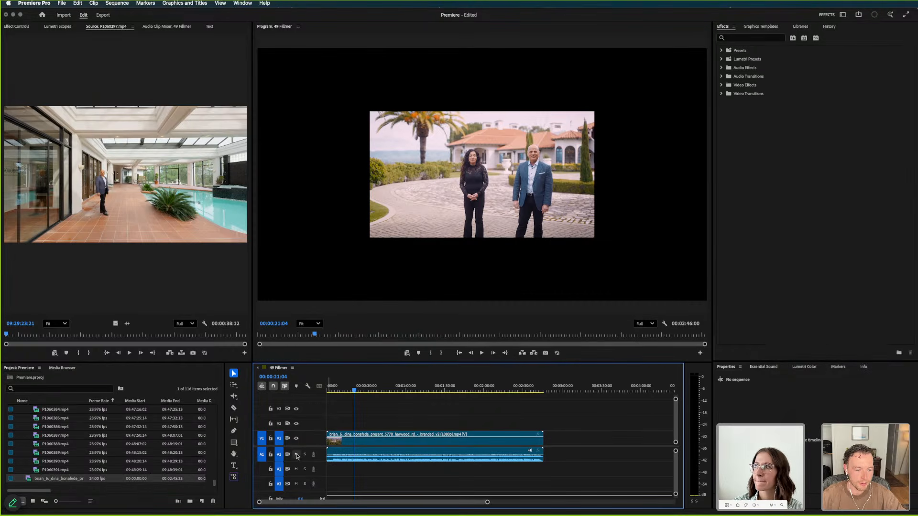
Apply Fit to frame to the presentation clip and scrub to the aerial hillside shot at 00:00:22:07
right_click(367, 448)
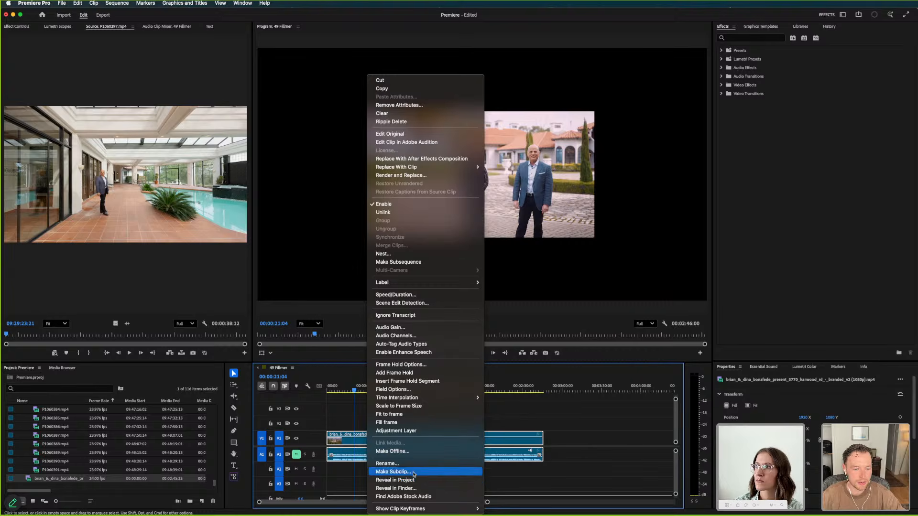
click(415, 414)
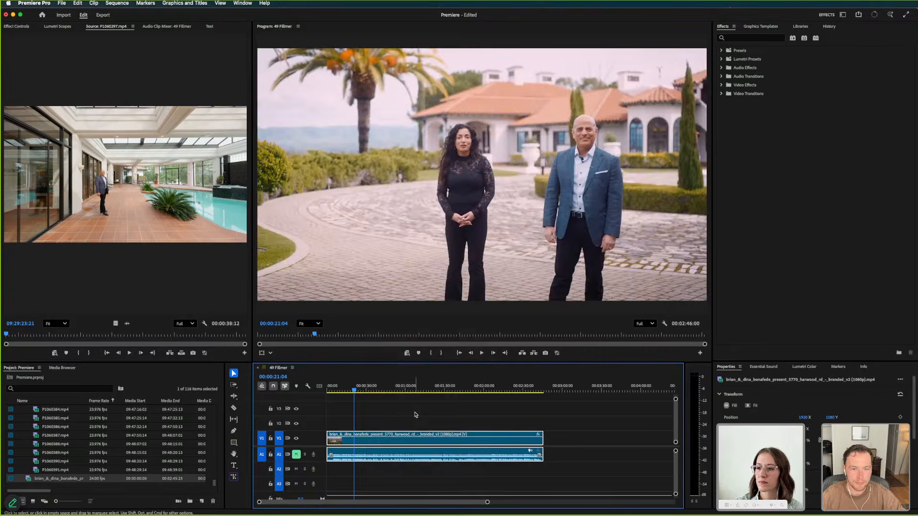
click(369, 389)
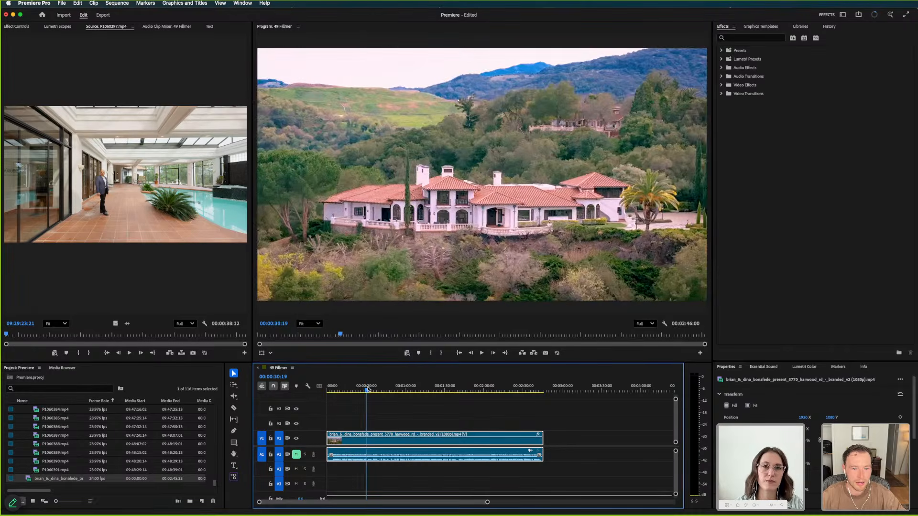
drag(369, 389, 356, 390)
Switch to Finder, check the Harwood Road folder, and return to the 02-25 AL Premiere FF Demo folder
key(super+Tab)
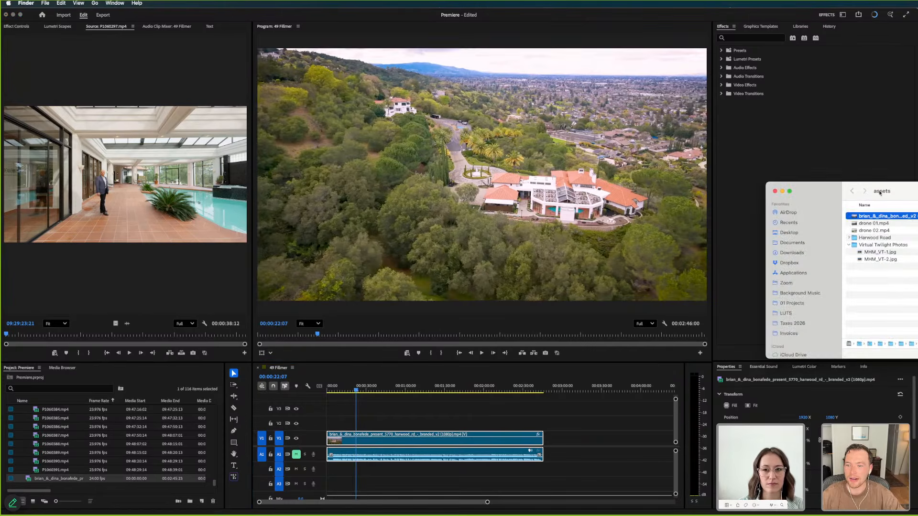
double_click(863, 237)
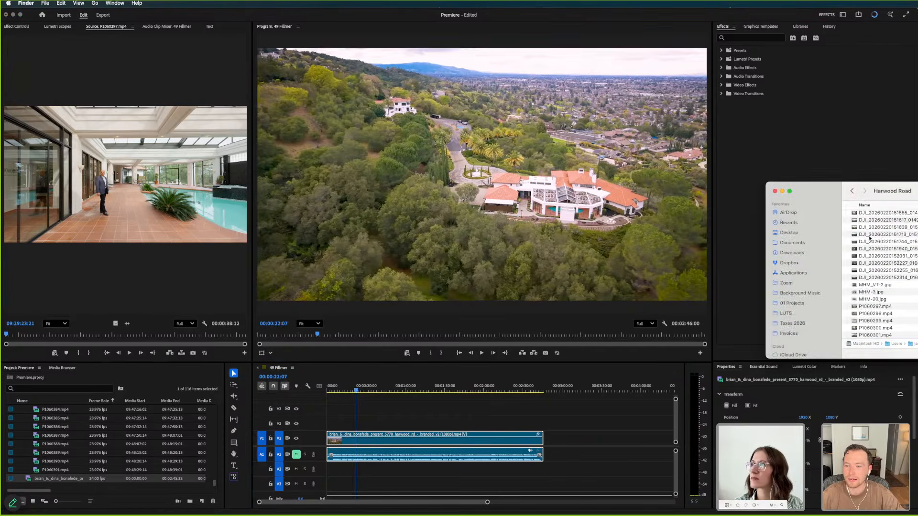
scroll(894, 285, up, 4)
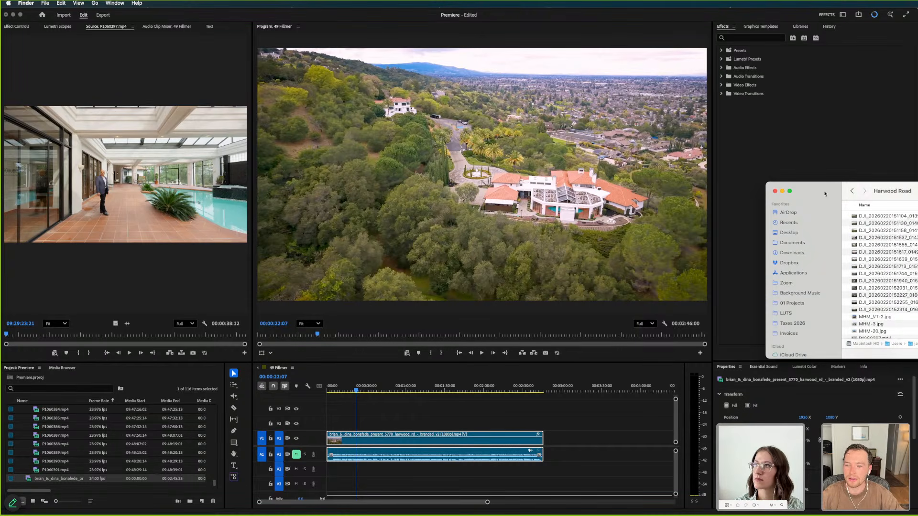
click(852, 192)
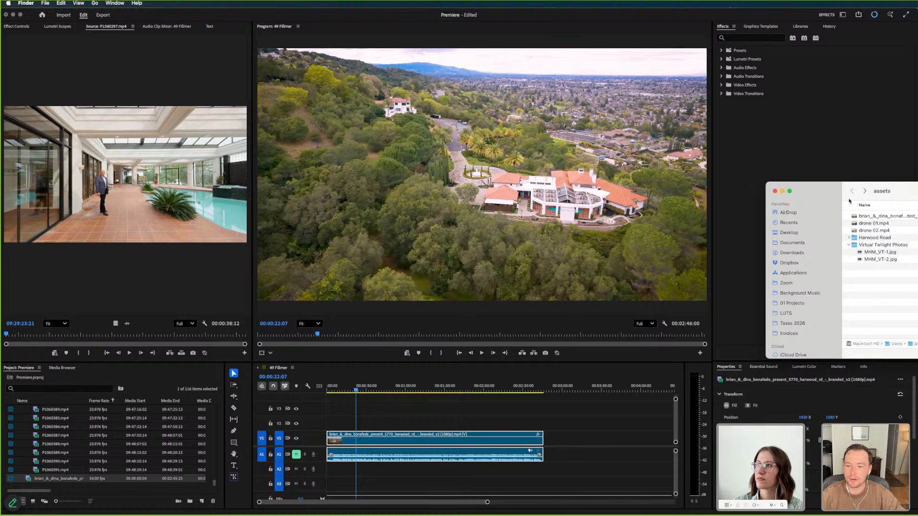
key(super+Up)
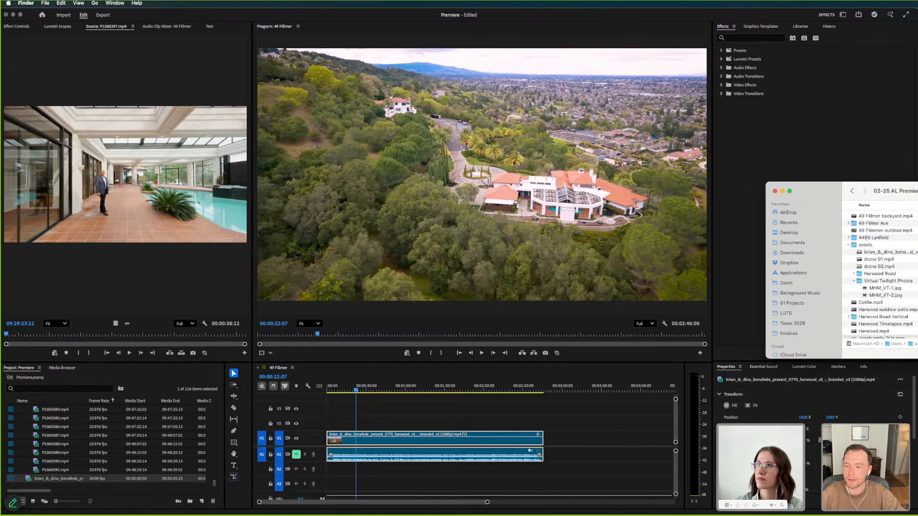
scroll(868, 232, down, 1)
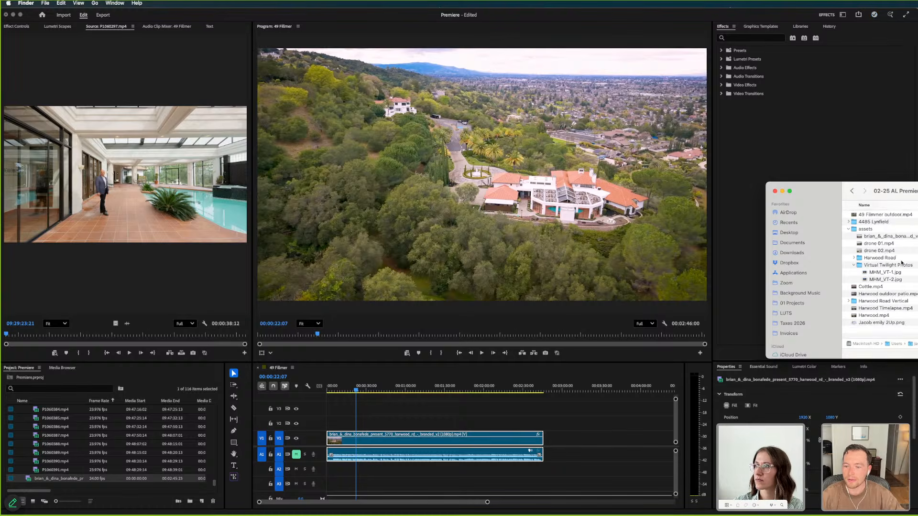
Preview Harwood Timelapse.mp4 and place it on V2 above the end of the presentation clip
click(882, 318)
key(space)
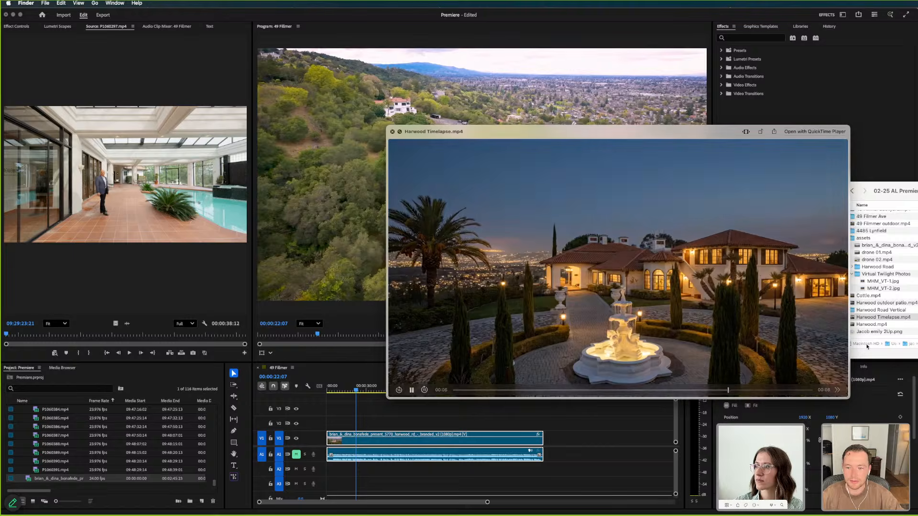
key(space)
drag(872, 319, 563, 421)
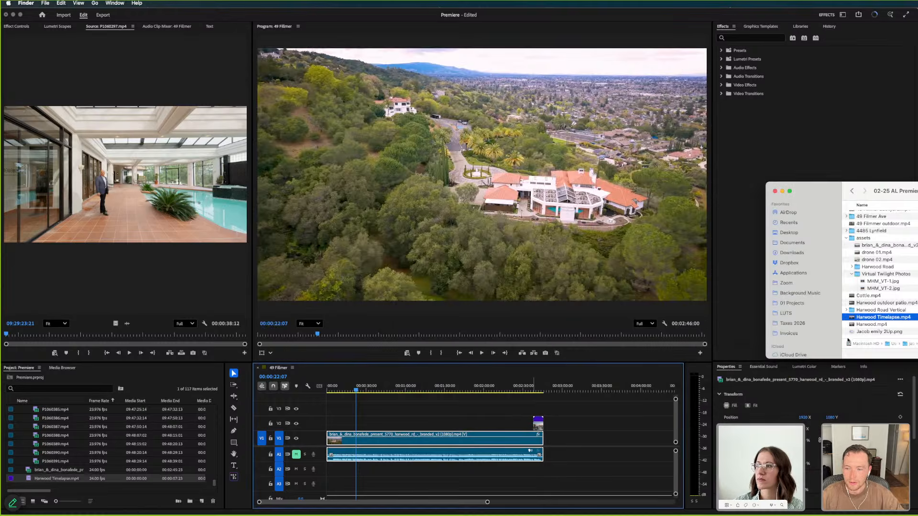
Preview Harwood.mp4 and place it on V2 above the presentation clip, shortly before the one-minute mark
click(871, 325)
key(space)
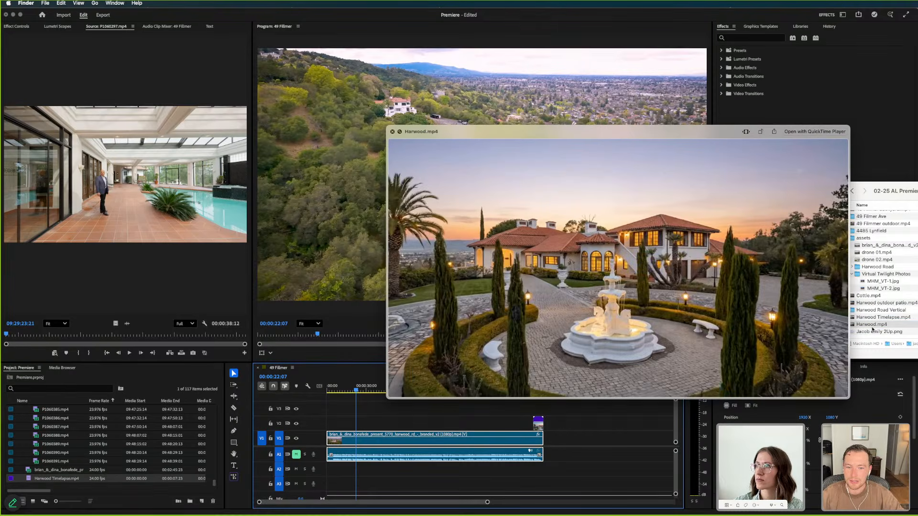
key(space)
drag(871, 325, 394, 423)
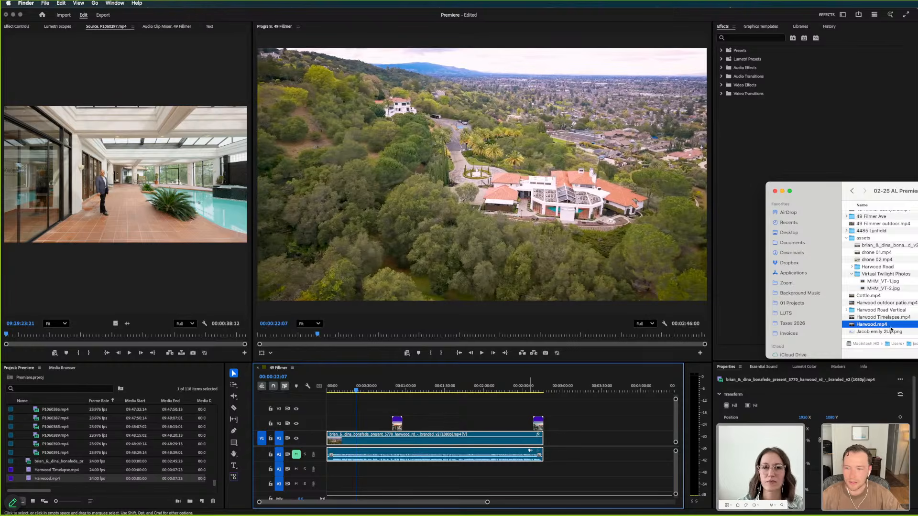
Preview Harwood outdoor patio.mp4 and place it on V2 beyond the end of the presentation clip
click(886, 304)
key(space)
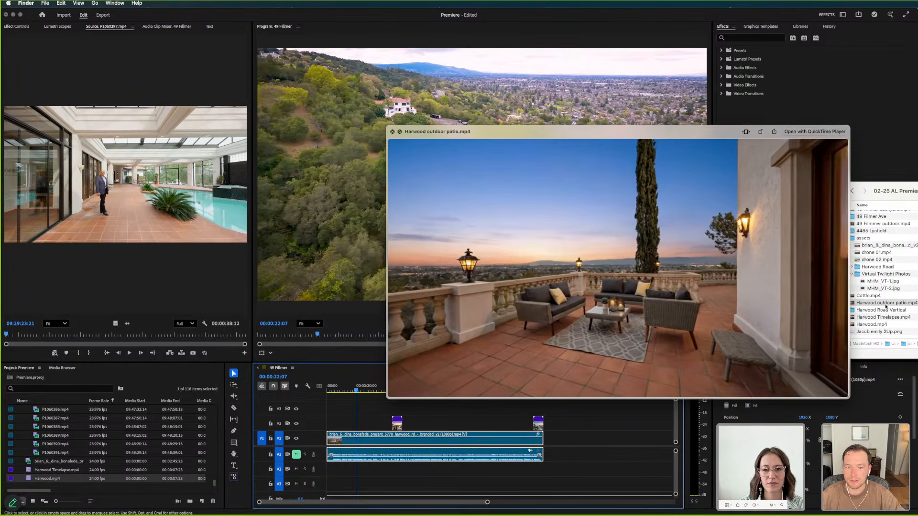
key(space)
drag(886, 306, 589, 429)
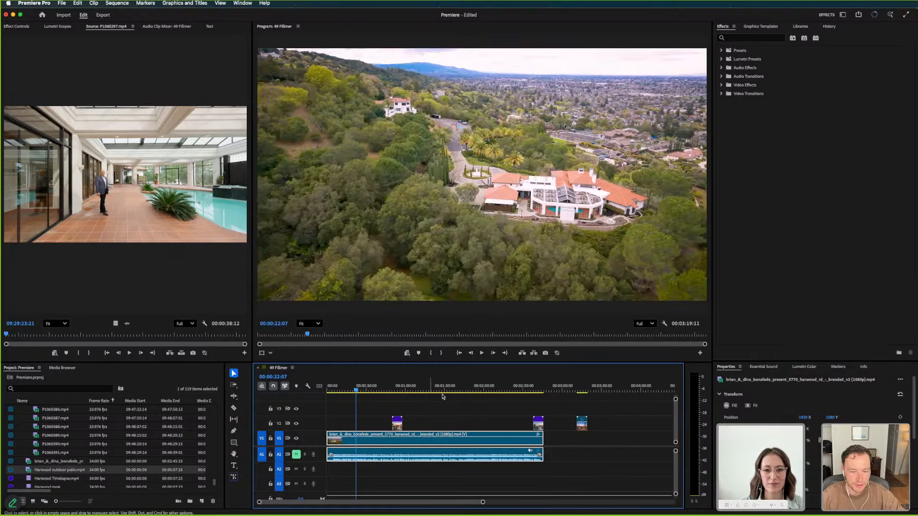
key(super+Tab)
key(space)
key(space)
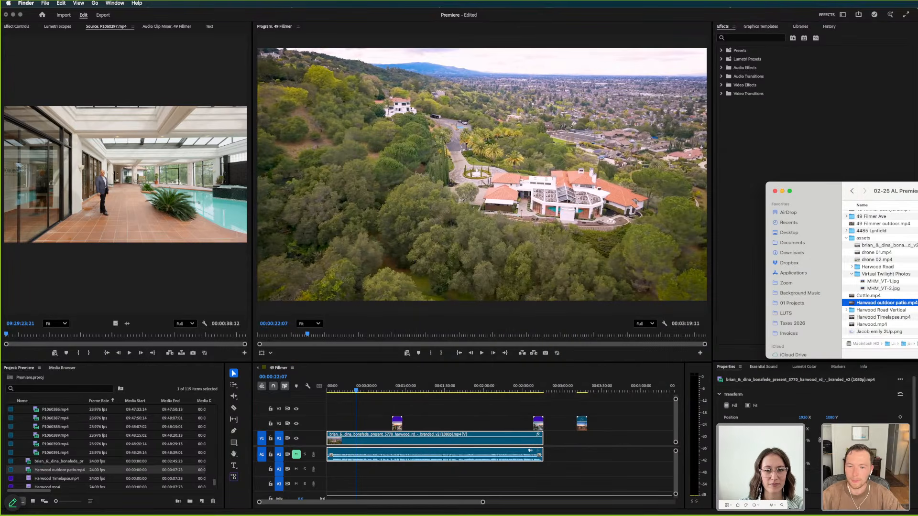
click(355, 390)
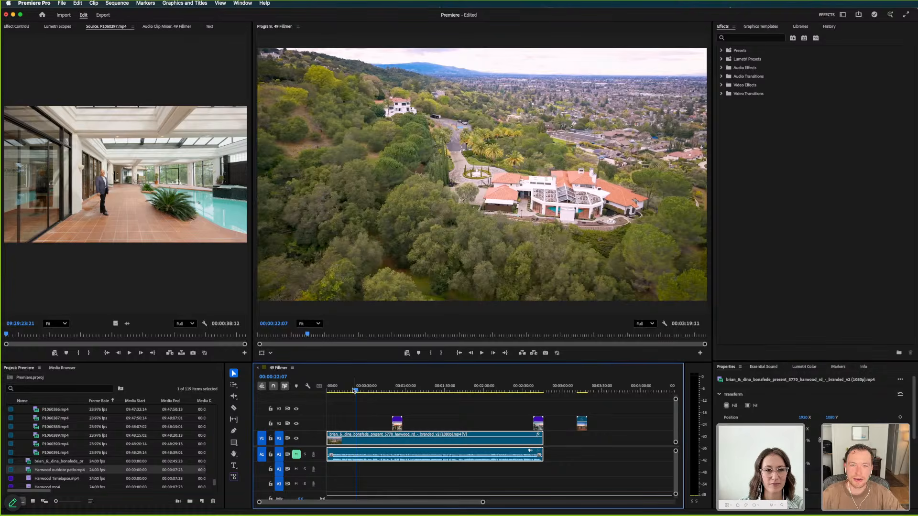
drag(356, 389, 342, 393)
key(equal)
key(equal)
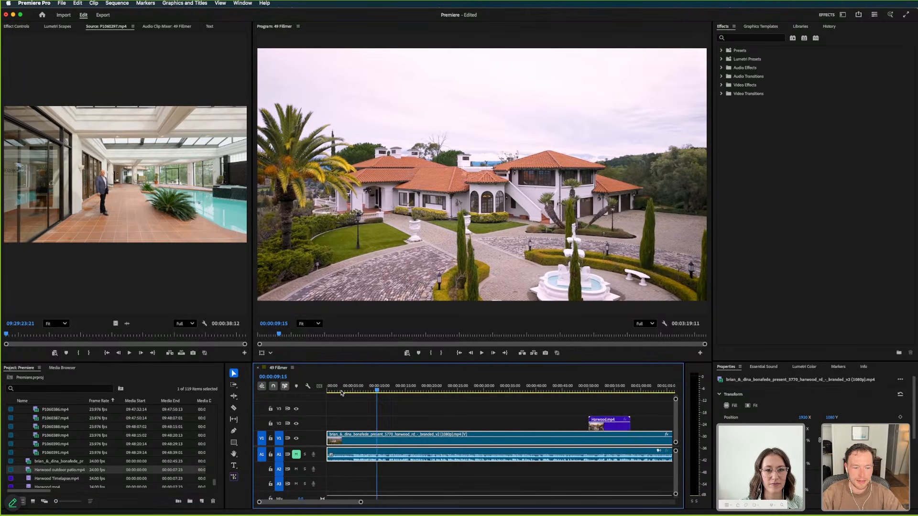
key(minus)
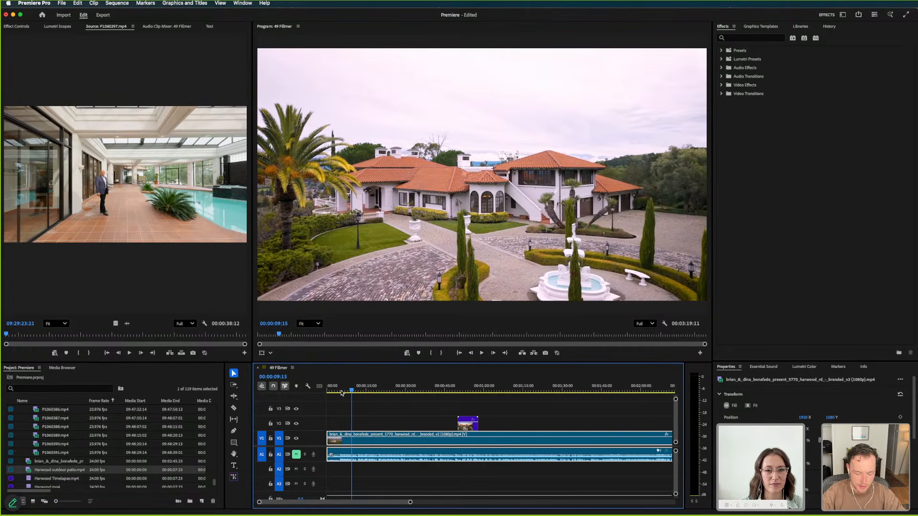
key(space)
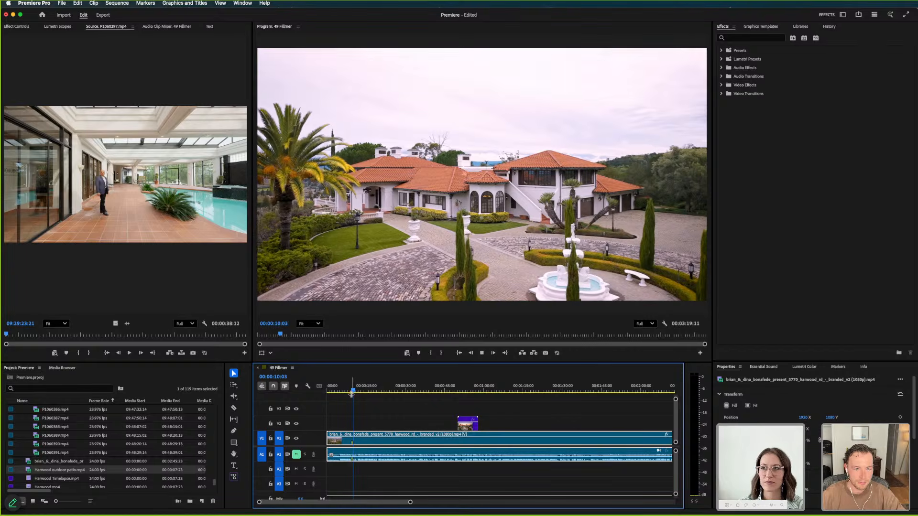
key(equal)
key(equal)
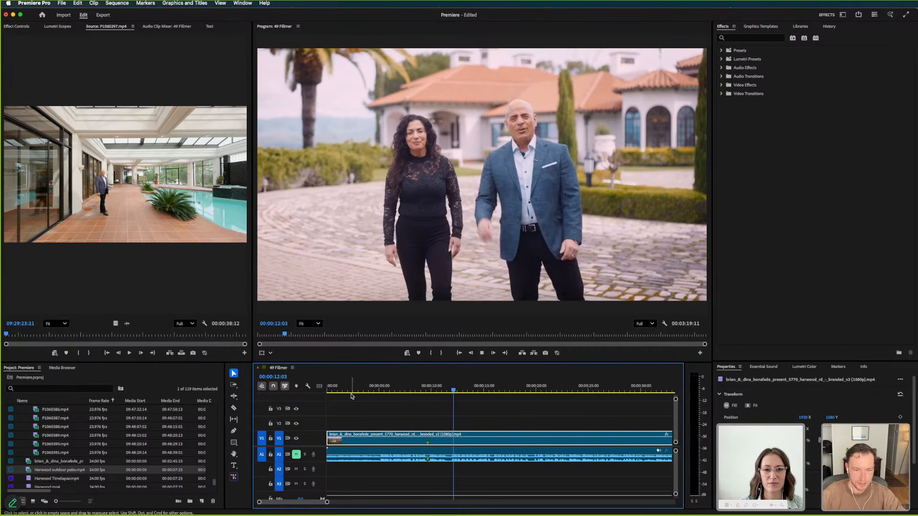
click(435, 389)
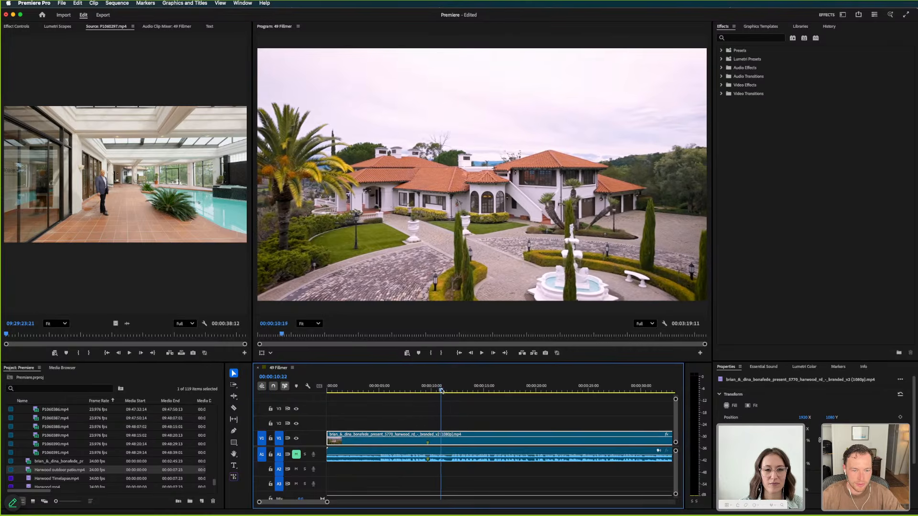
click(449, 391)
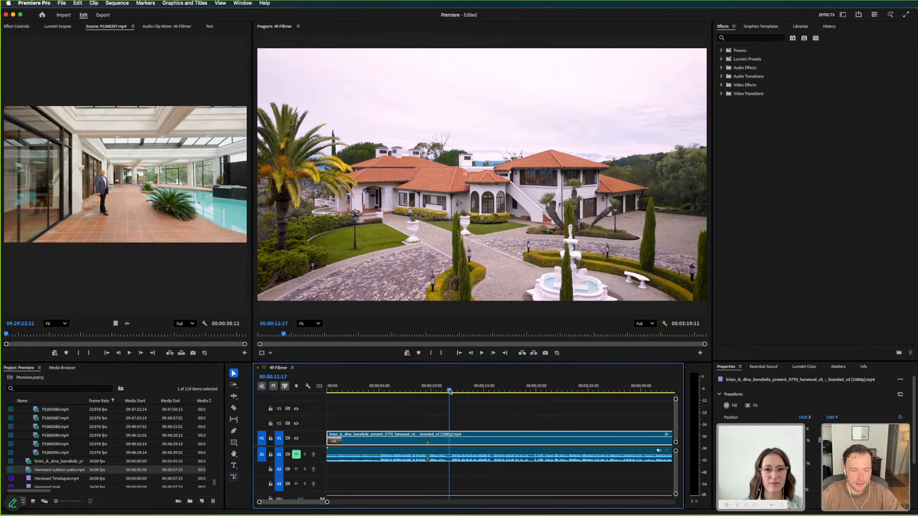
key(c)
click(451, 439)
key(v)
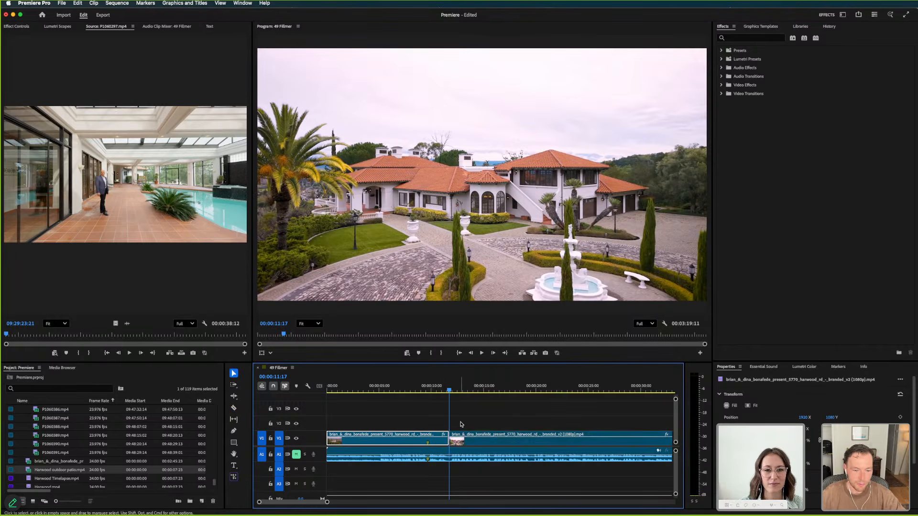
Select all the clips on the video tracks and apply Scale to Frame Size to them
key(minus)
key(minus)
key(minus)
key(minus)
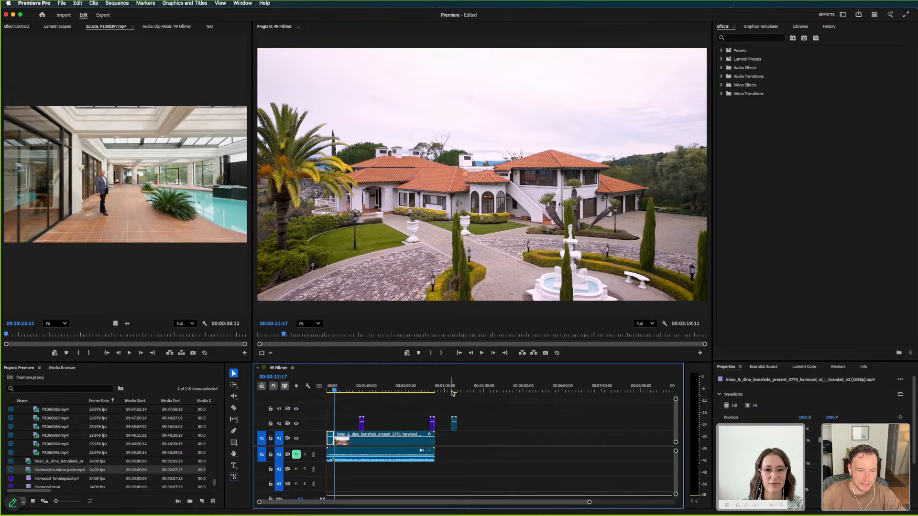
drag(454, 391, 433, 390)
drag(506, 420, 341, 432)
right_click(363, 439)
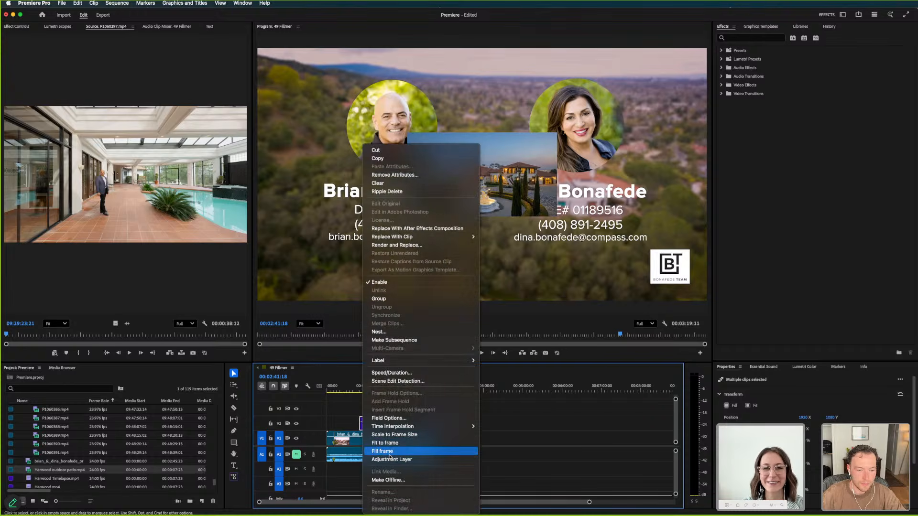
click(375, 435)
drag(407, 389, 350, 395)
click(347, 410)
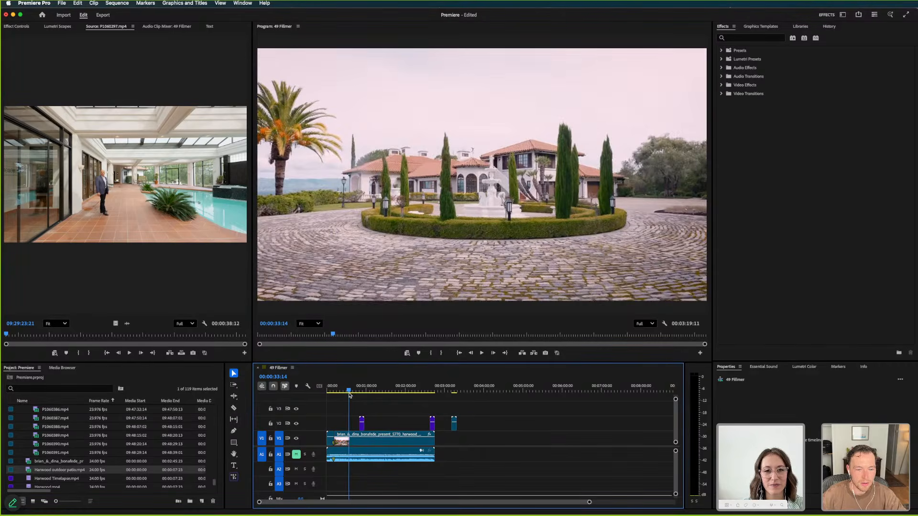
Play through the driveway and fountain shots and split the presentation clip on V1 at 00:00:34:02
key(space)
key(backslash)
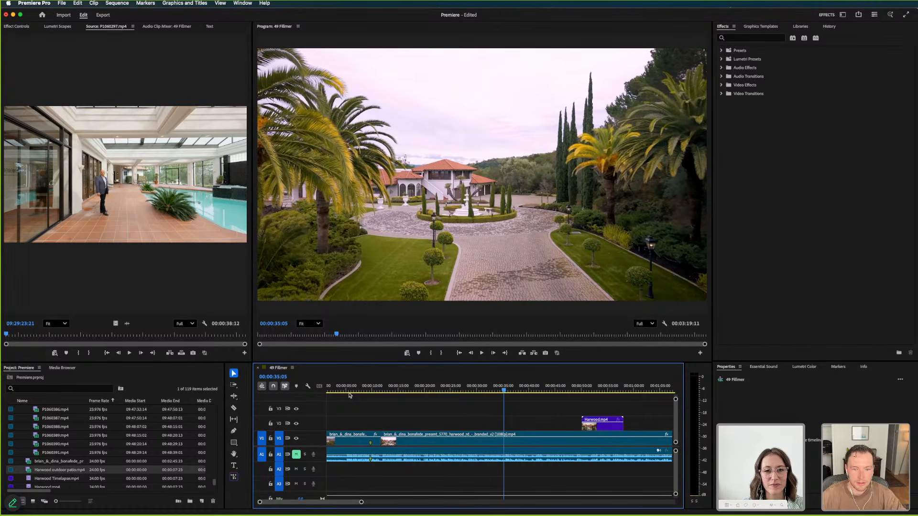
key(Left)
key(space)
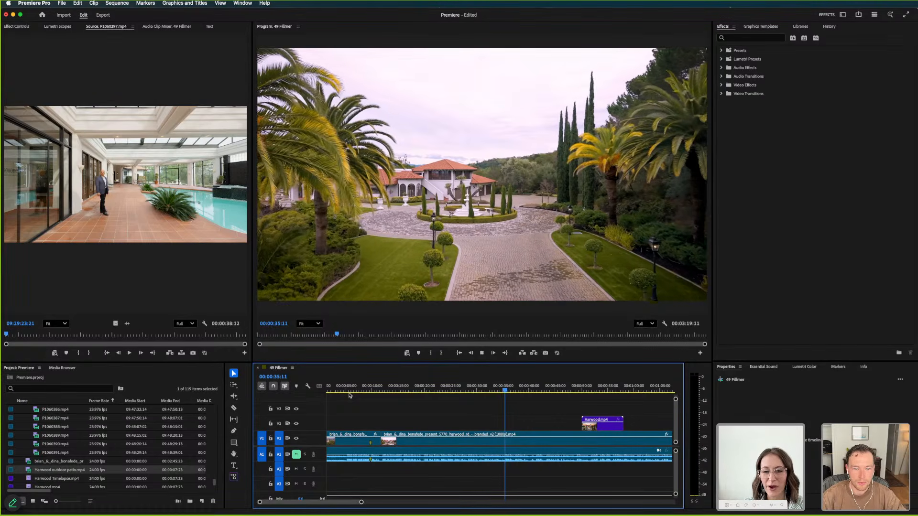
key(space)
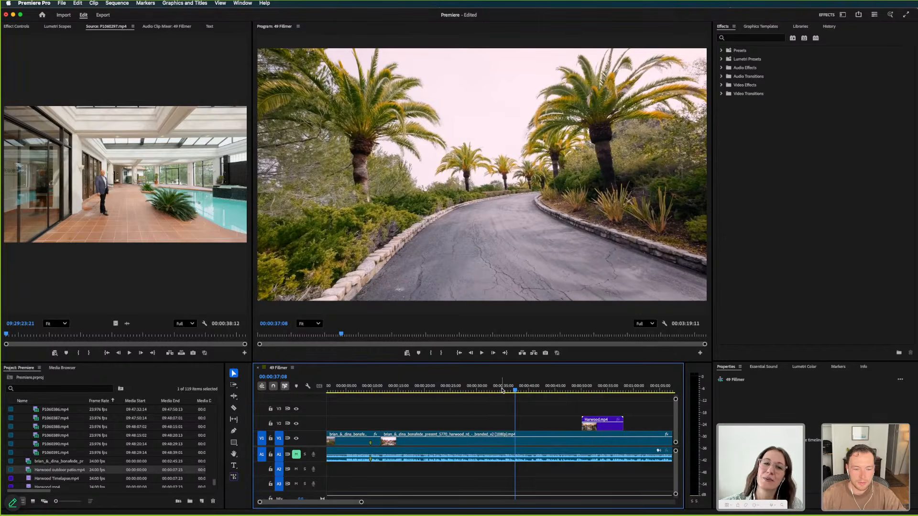
drag(496, 391, 480, 392)
key(space)
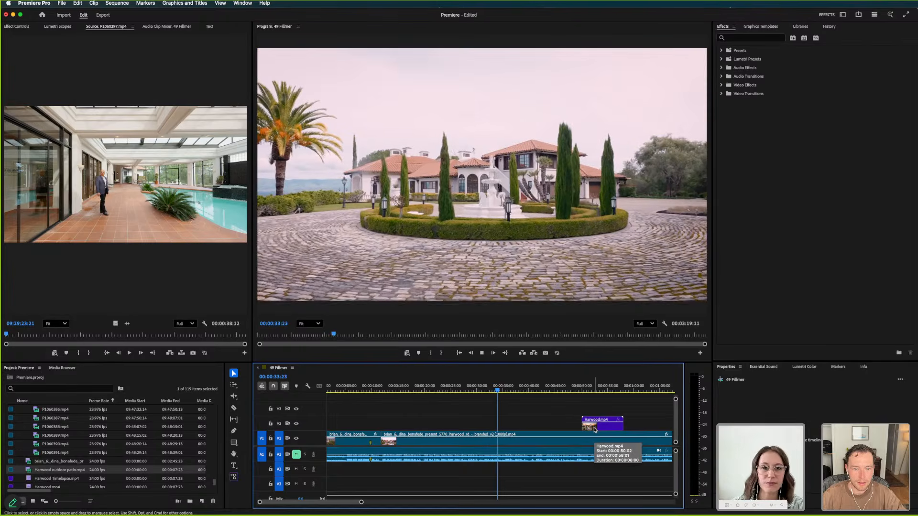
key(super+k)
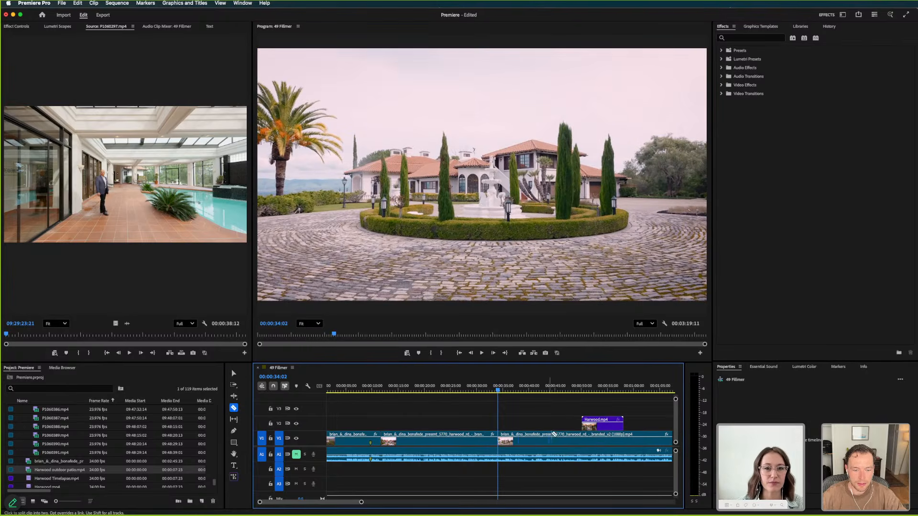
Shift the presentation section after 00:00:34:02 about 4 seconds later and place Harwood.mp4 on V2 at the start of the gap
drag(501, 441, 521, 441)
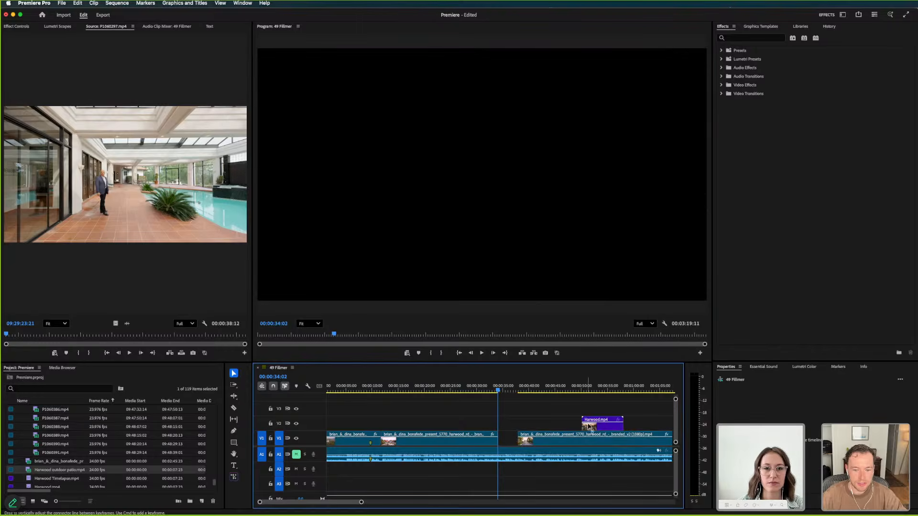
drag(588, 425, 506, 430)
click(486, 387)
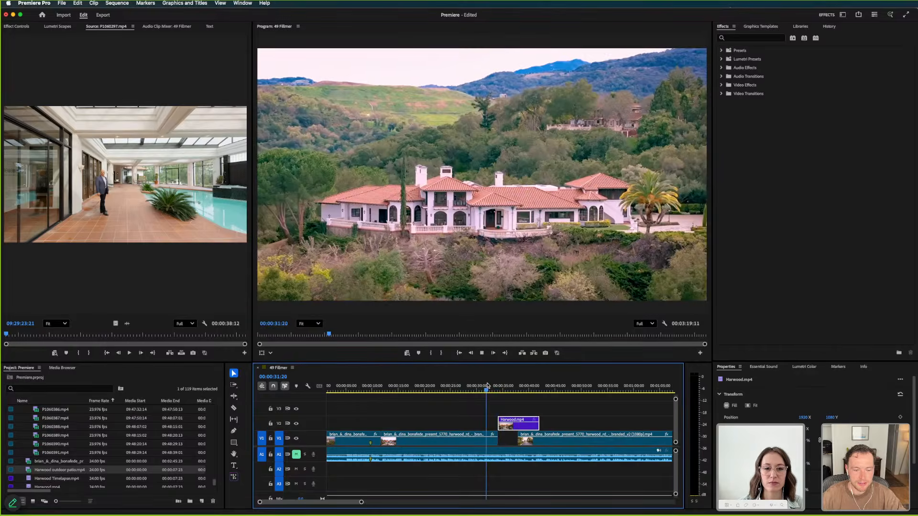
key(space)
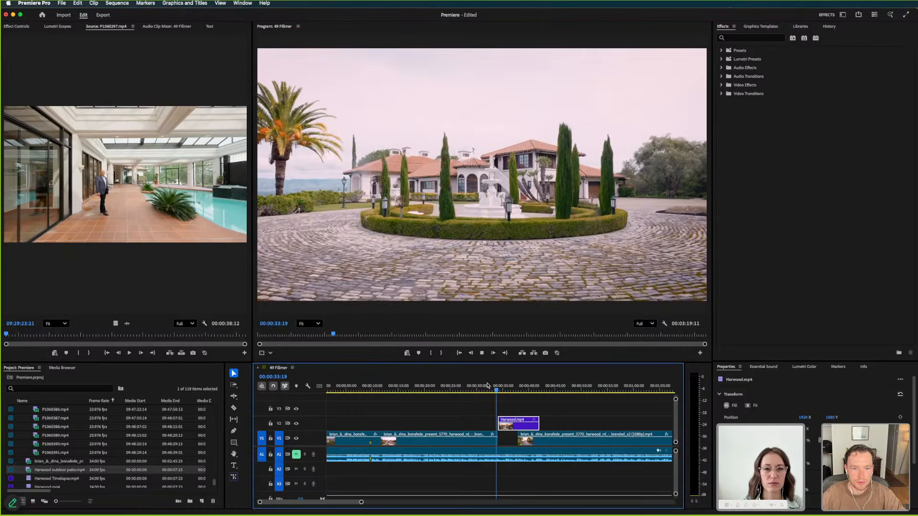
key(=)
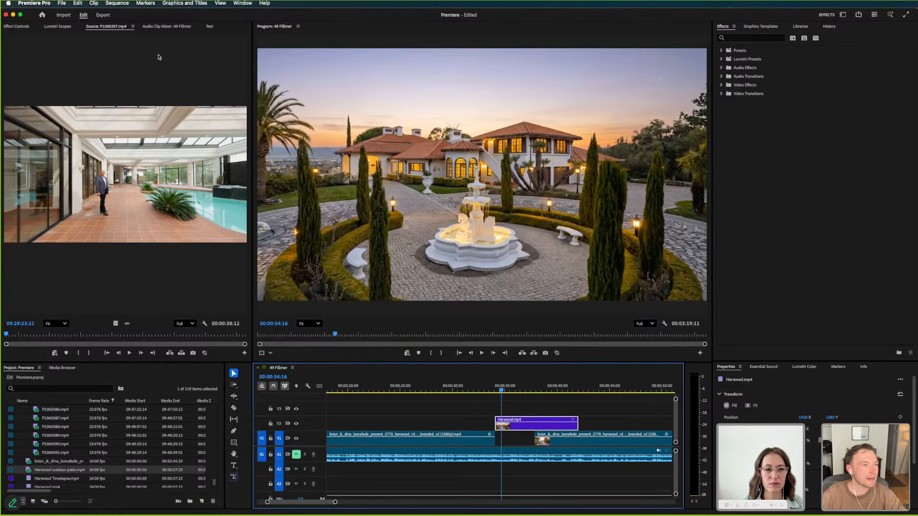
scroll(99, 30, down, 2)
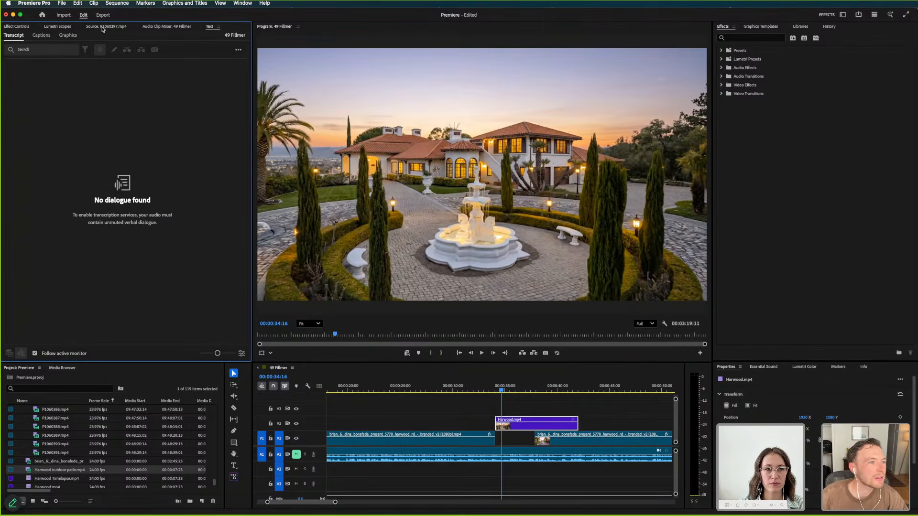
scroll(132, 29, up, 4)
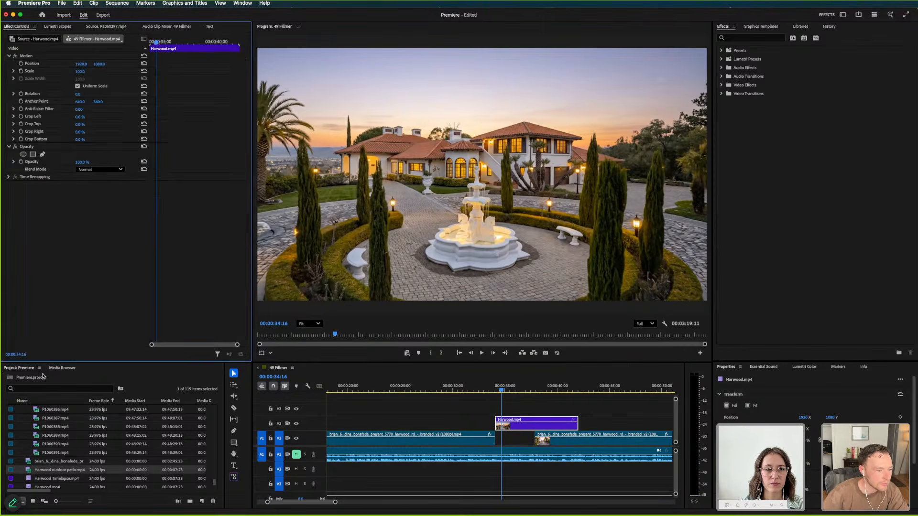
click(62, 368)
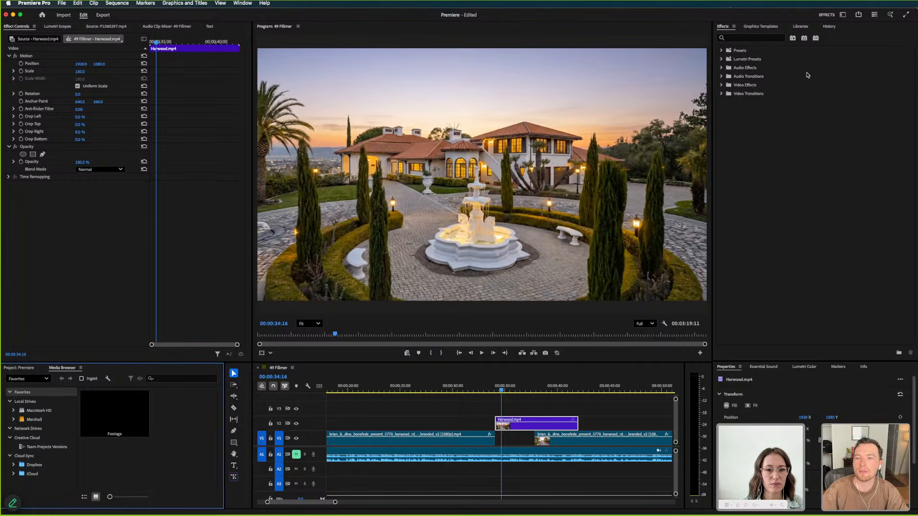
Search the effects for "dip", select Dip to White, and move Harwood.mp4 down to V1 between the two presentation sections
click(736, 38)
text(dip)
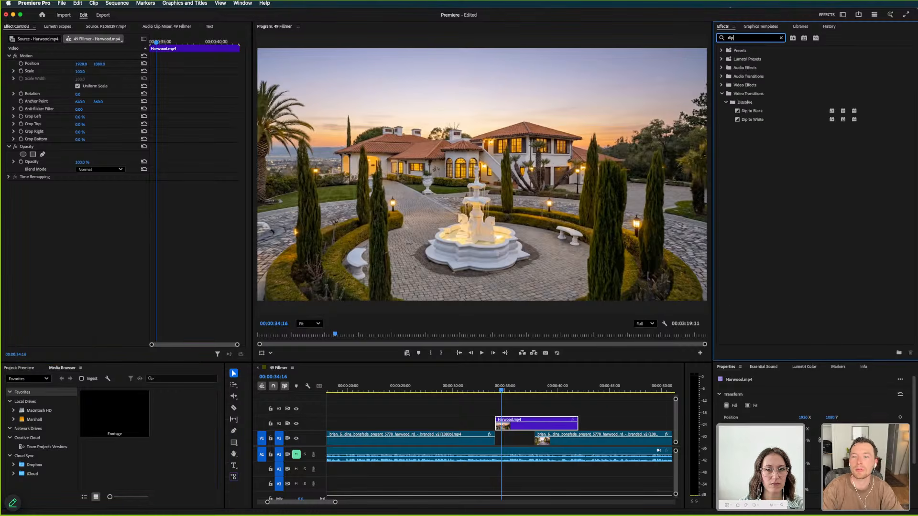
click(756, 121)
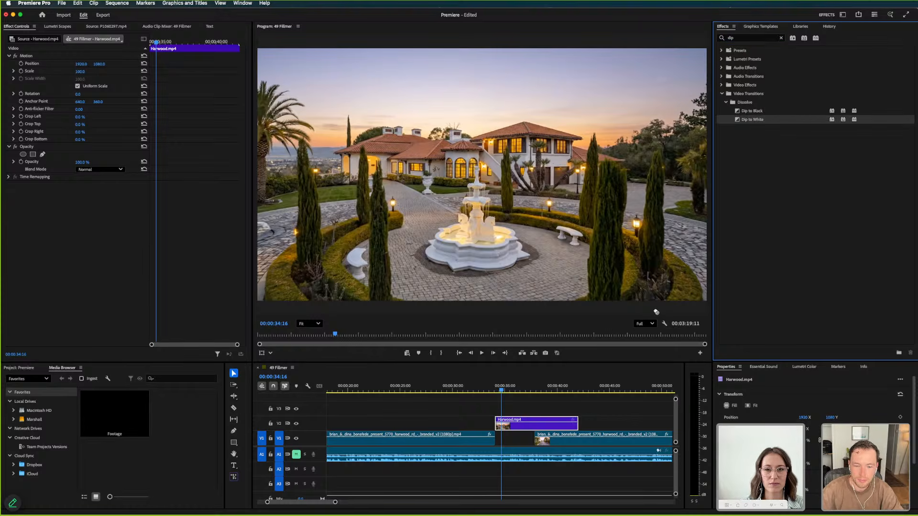
drag(529, 429, 554, 441)
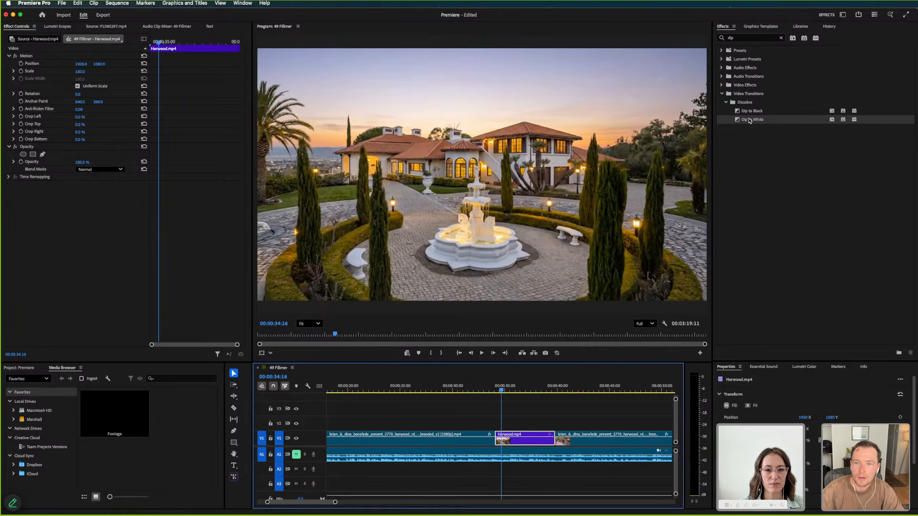
Apply Dip to White at the start of Harwood.mp4, preview it, and try shortening the transition before undoing the change
drag(750, 120, 496, 437)
click(467, 389)
key(space)
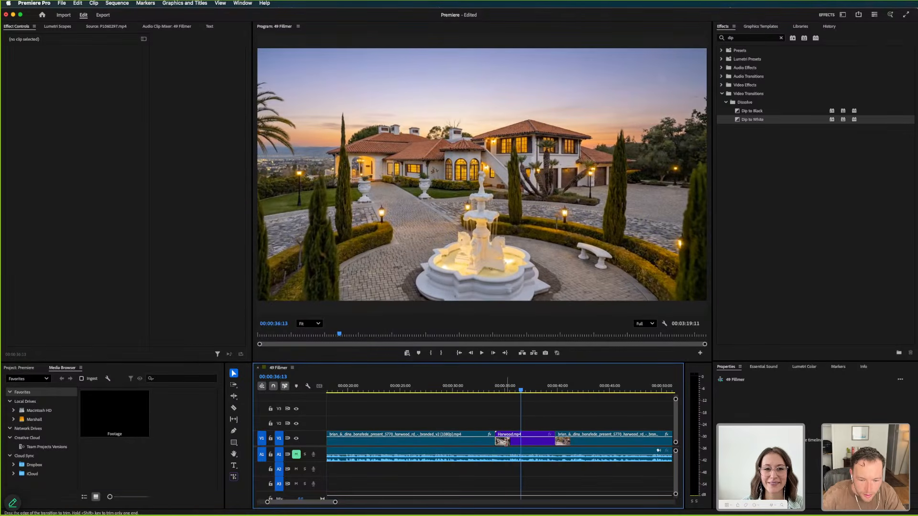
drag(508, 442, 502, 442)
key(super+z)
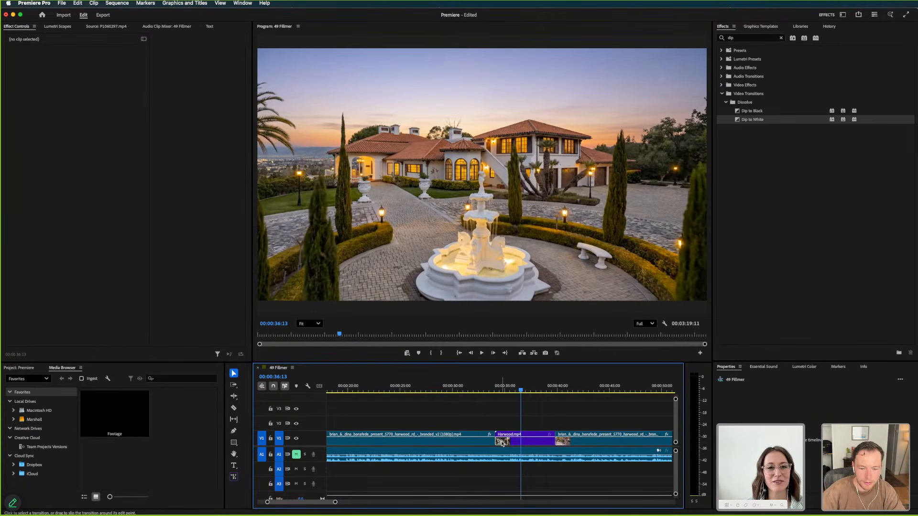
Try removing the Dip to White transition from Harwood.mp4 and undo the removal
key(equal)
key(equal)
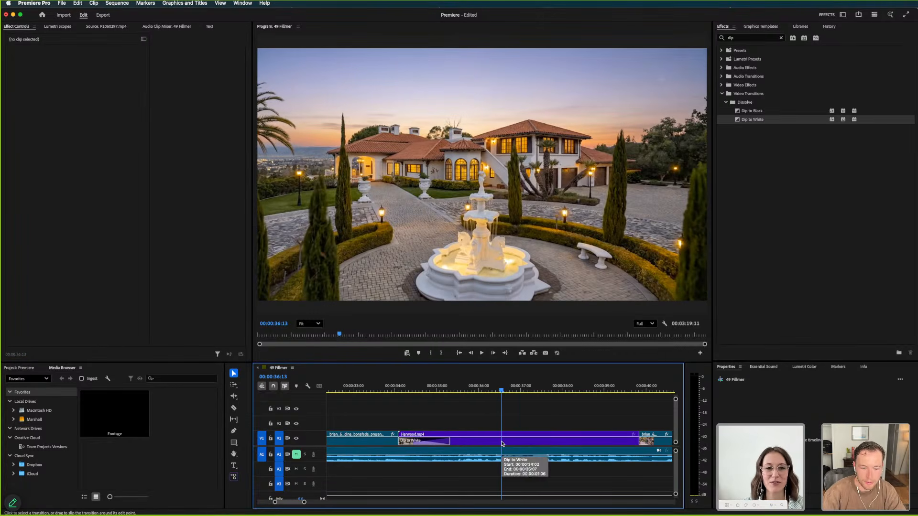
click(400, 440)
key(Delete)
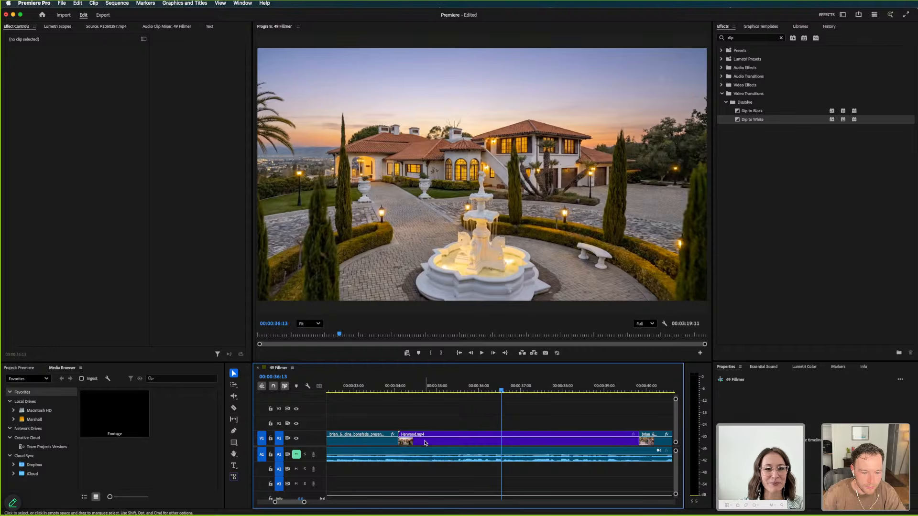
key(super+z)
click(414, 436)
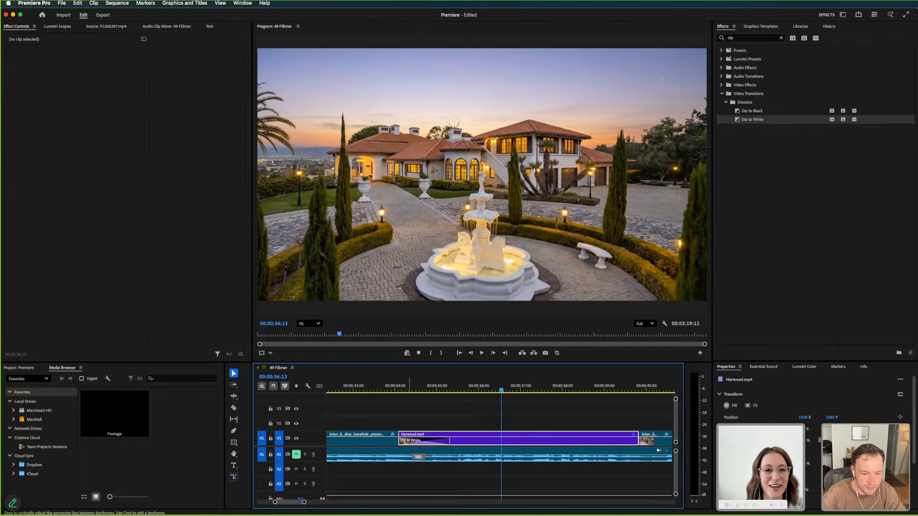
Play the cut into Harwood.mp4 again and delete its Dip to White transition
click(410, 405)
click(377, 387)
key(space)
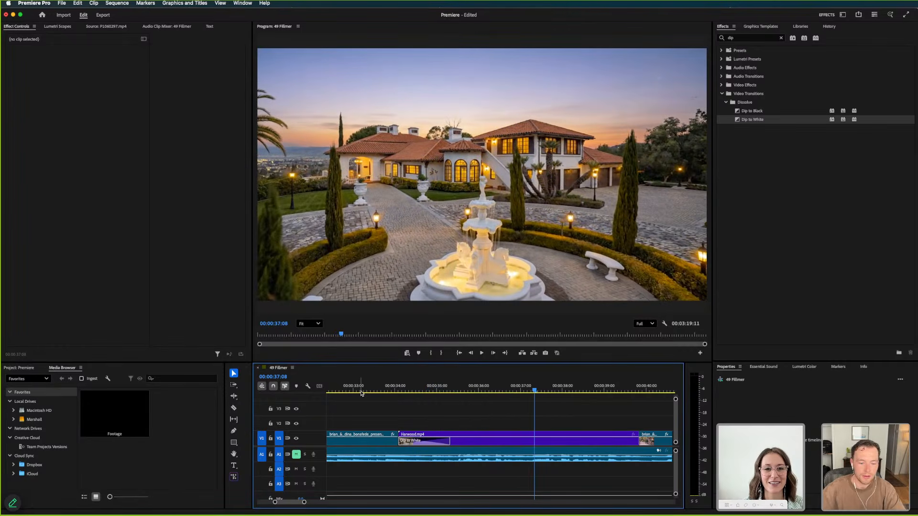
click(413, 441)
key(Delete)
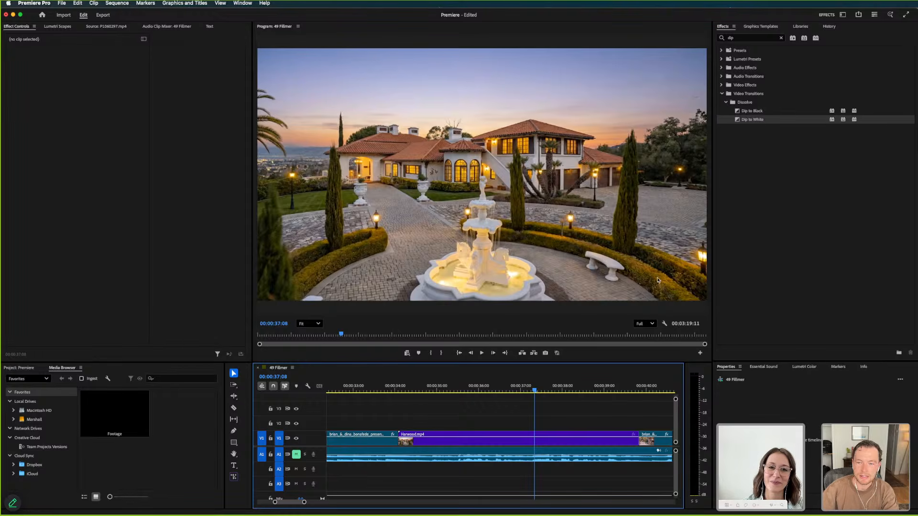
Search the effects for "cross" and try to apply Constant Power at the cut into Harwood.mp4
click(741, 38)
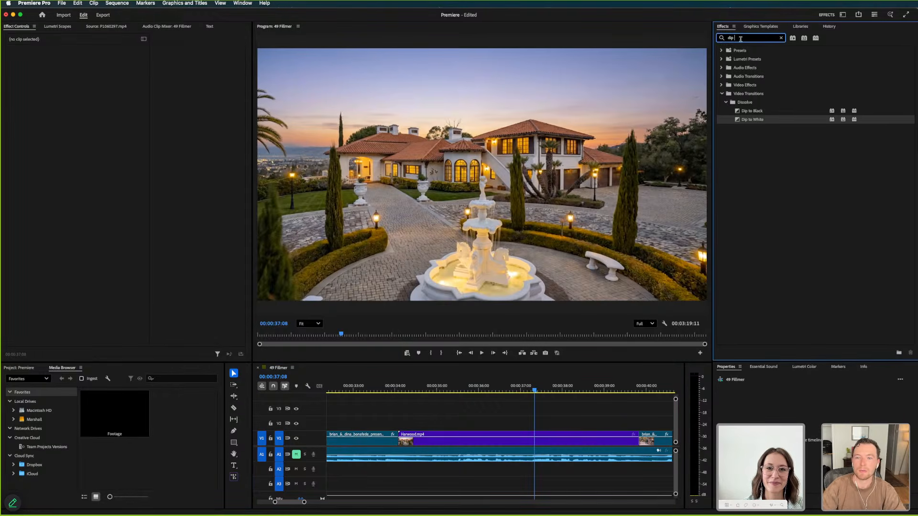
text(cross)
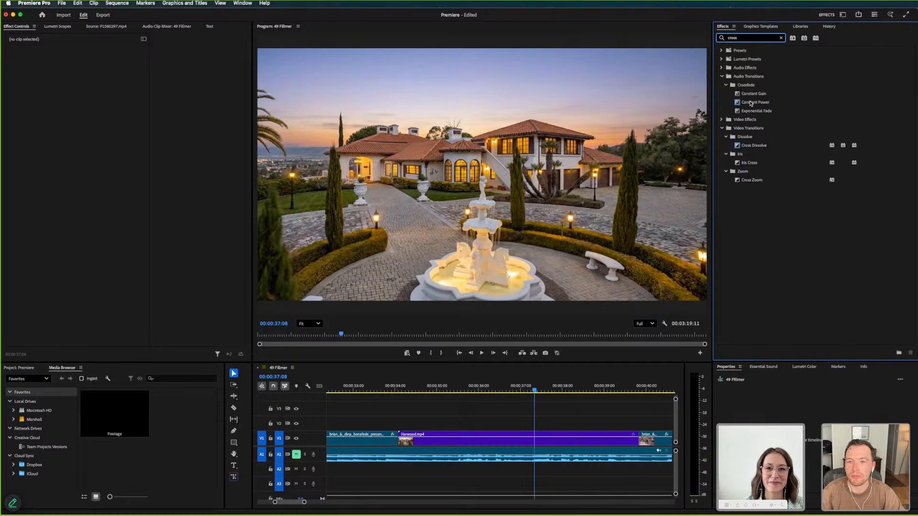
drag(751, 103, 414, 445)
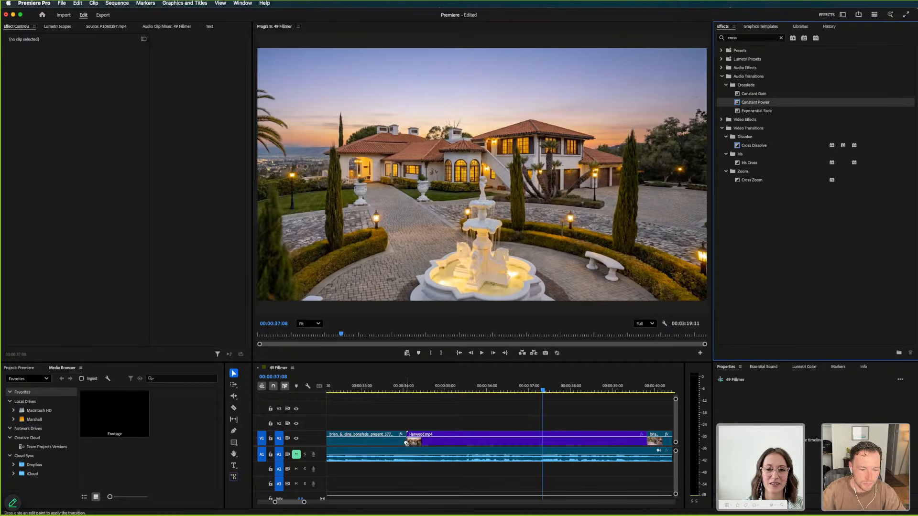
click(404, 423)
click(394, 388)
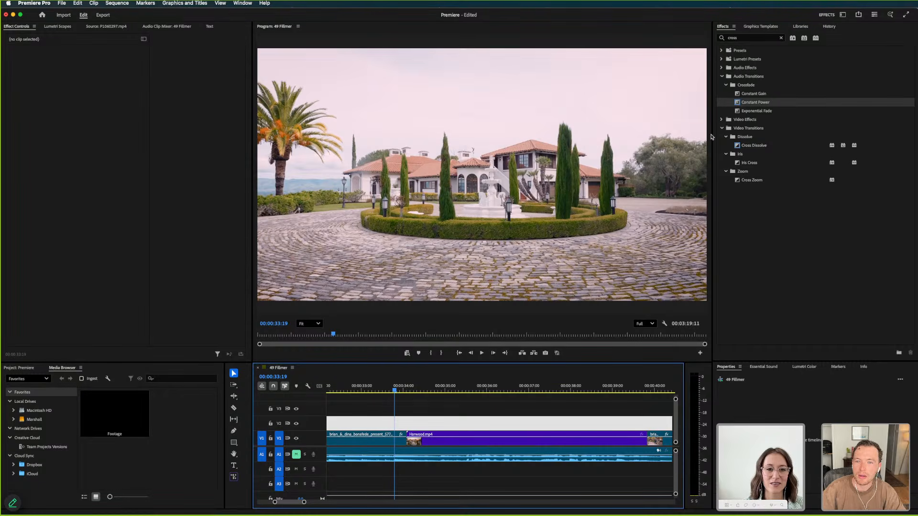
drag(742, 108, 409, 432)
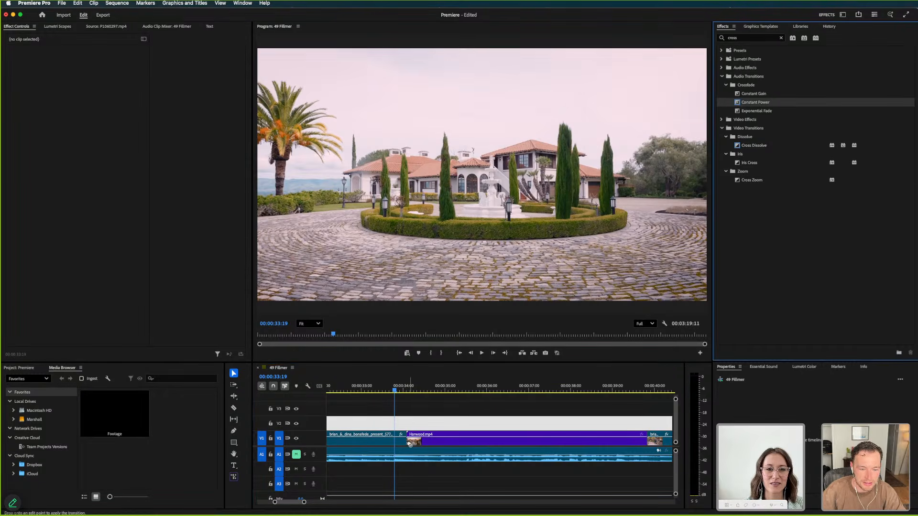
drag(436, 400, 436, 401)
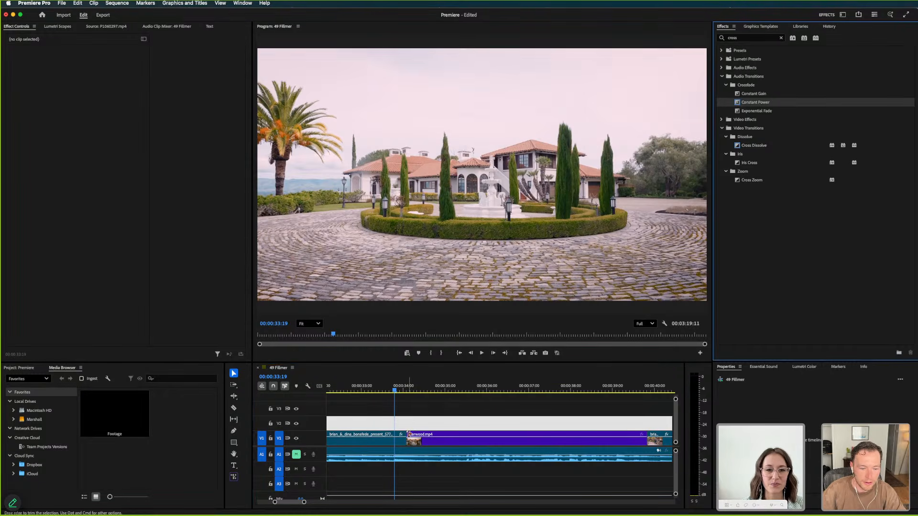
Shorten Harwood.mp4 from its start and apply Dip to White at the cut from the first presentation section
mouse_move(409, 435)
mouse_down()
mouse_move(442, 437)
mouse_move(419, 437)
mouse_up()
click(739, 38)
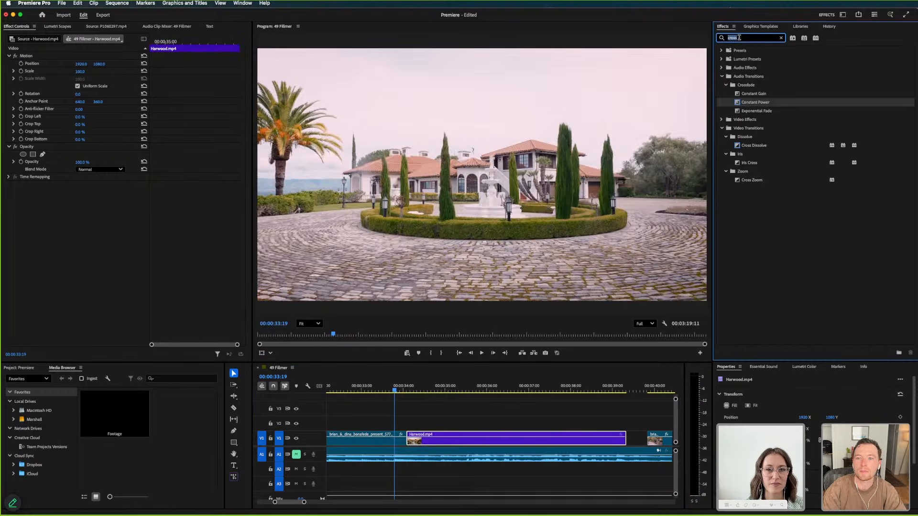
text(dip to)
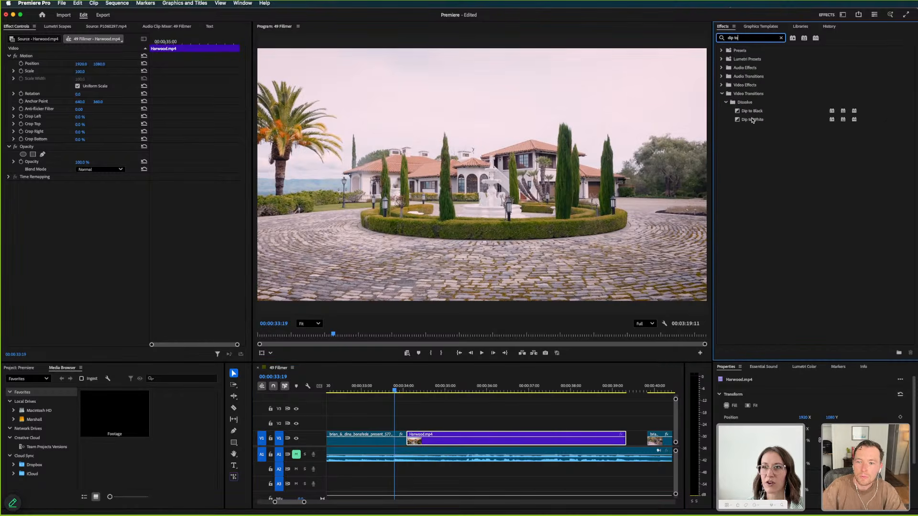
drag(753, 120, 511, 409)
drag(409, 445, 413, 443)
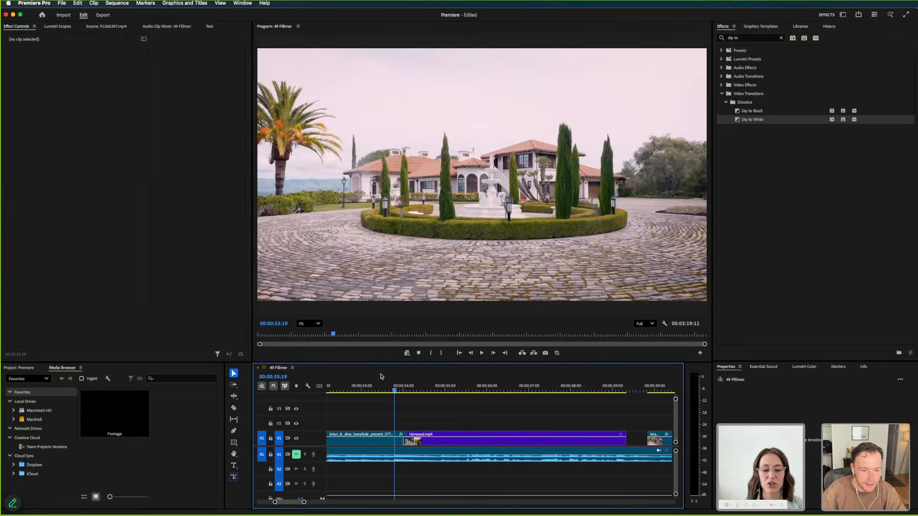
Try a Dip to White duration of 6 frames and play the cut into Harwood.mp4
drag(352, 386, 386, 387)
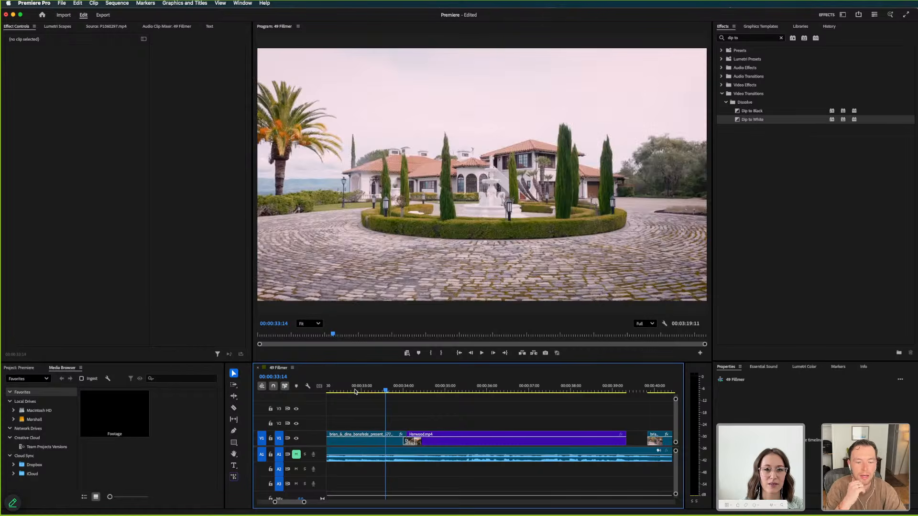
drag(412, 441, 438, 440)
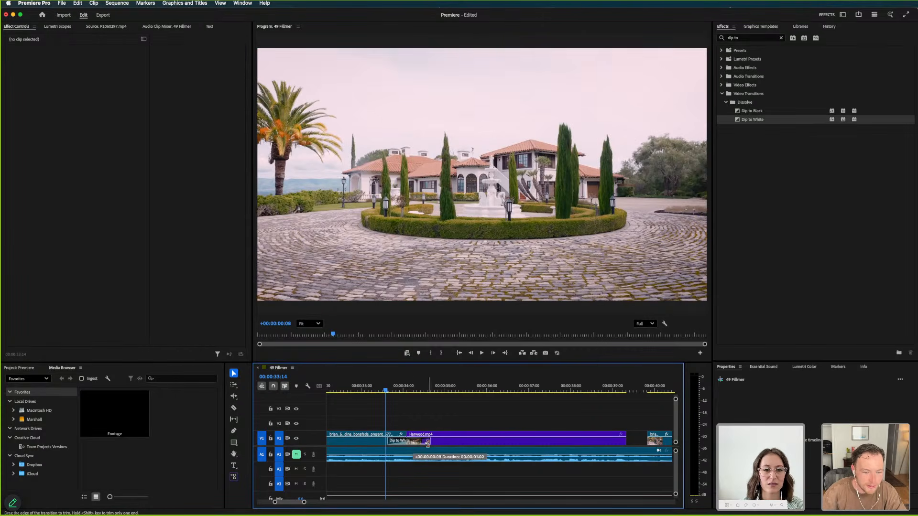
drag(413, 443, 410, 443)
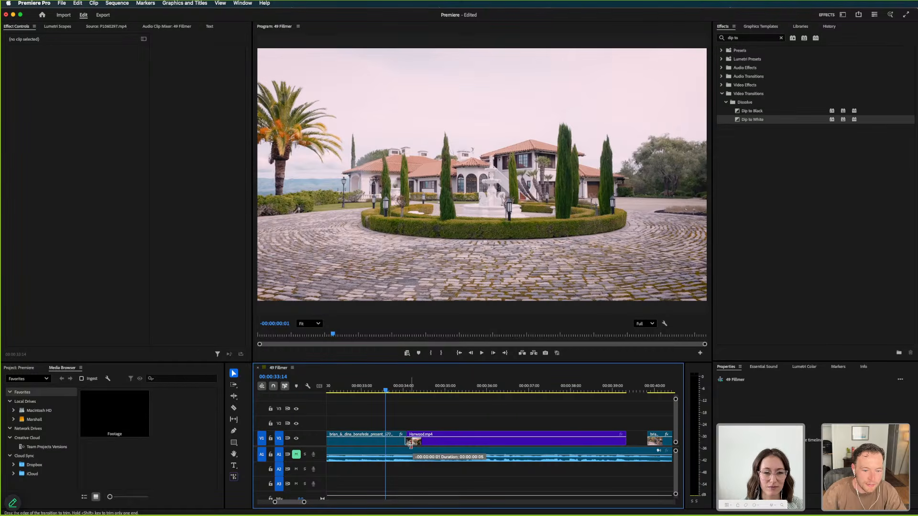
click(379, 389)
key(space)
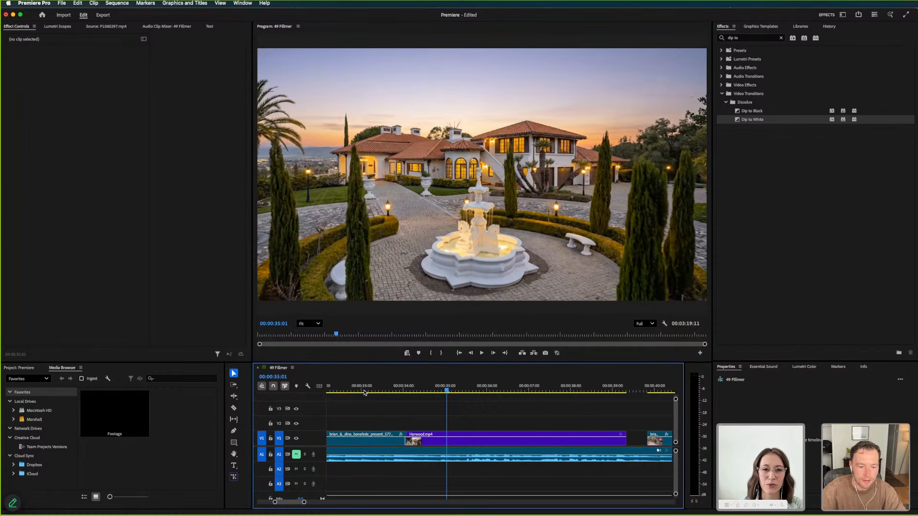
Set the Dip to White duration to 10 frames and preview the transition into Harwood.mp4
drag(411, 442, 417, 442)
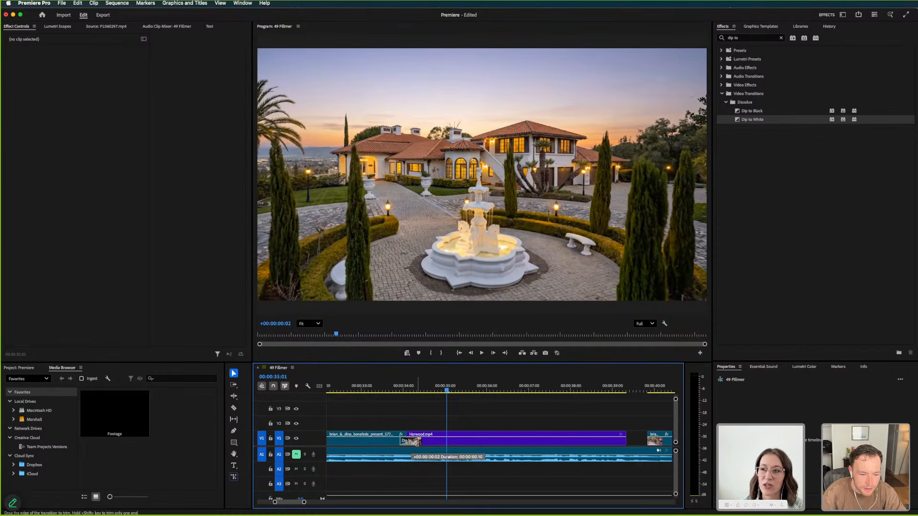
click(382, 382)
key(space)
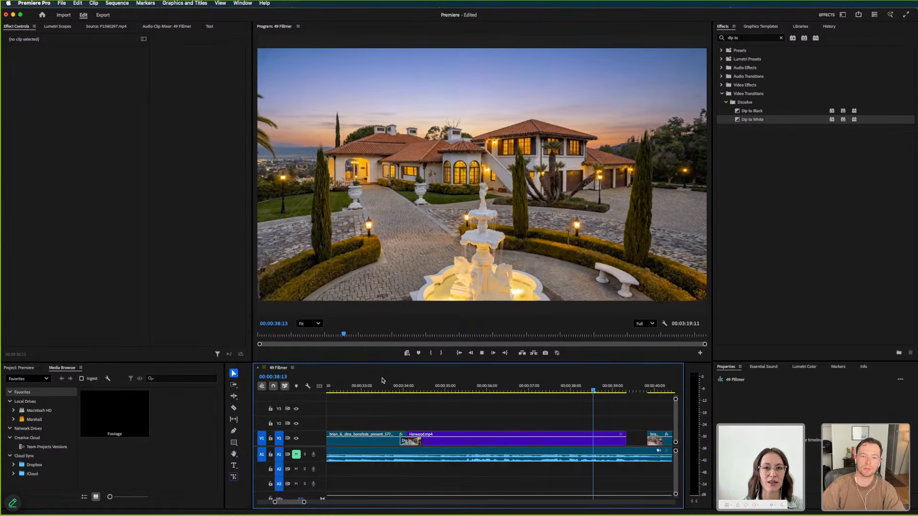
key(space)
Search the effects for "film impact" and look through the Film Impact video effects and transitions
double_click(742, 38)
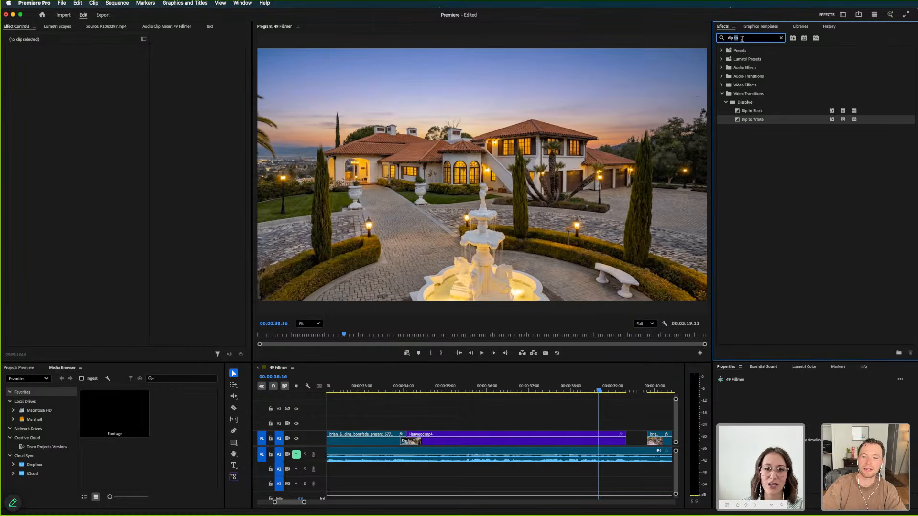
text(film)
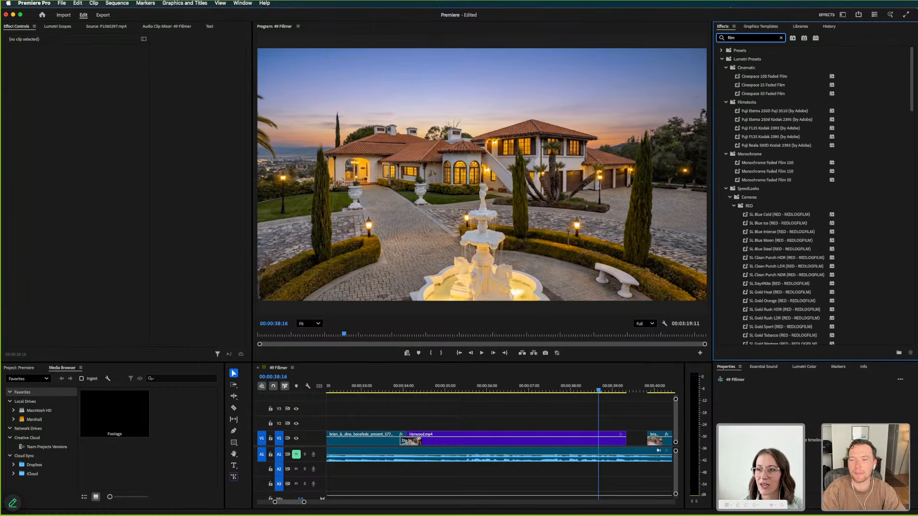
text( impact)
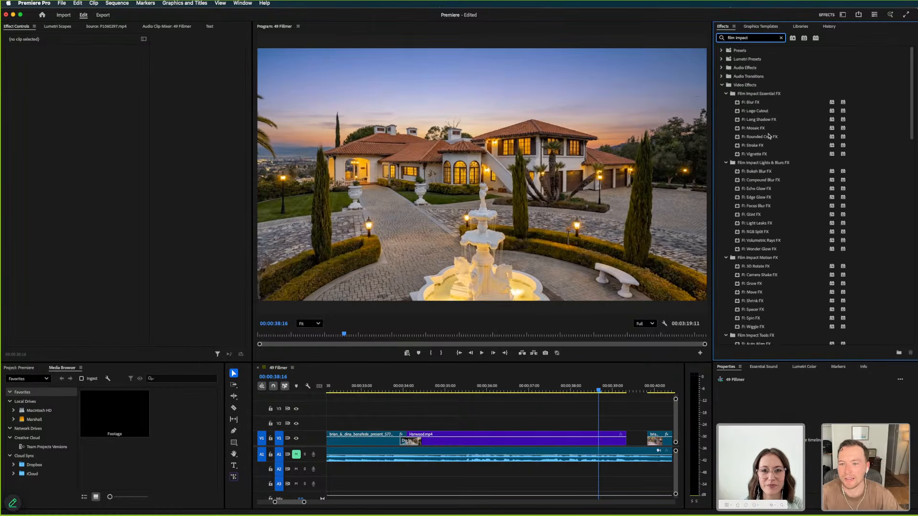
scroll(766, 183, down, 2)
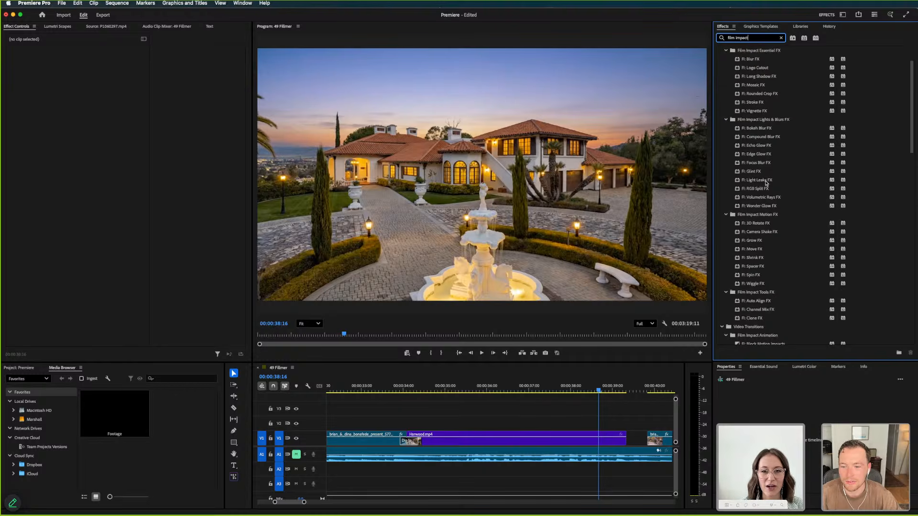
scroll(767, 183, down, 10)
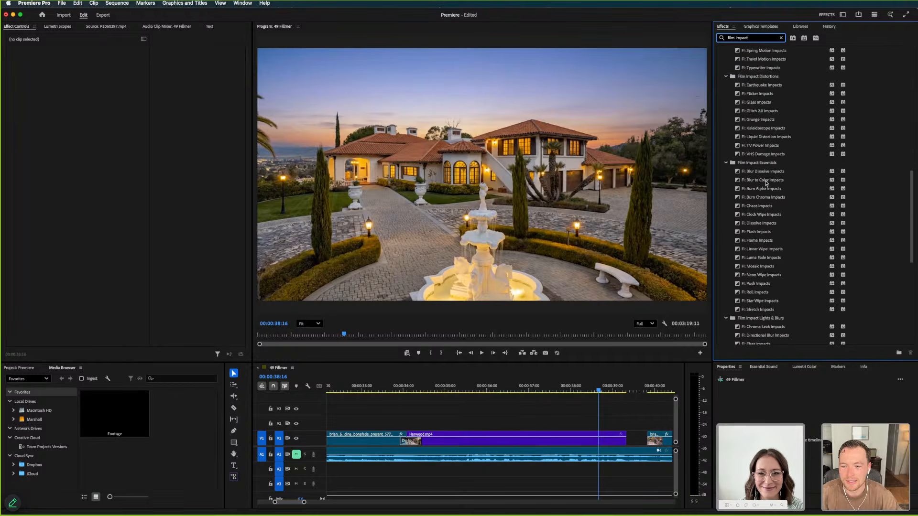
scroll(765, 183, down, 10)
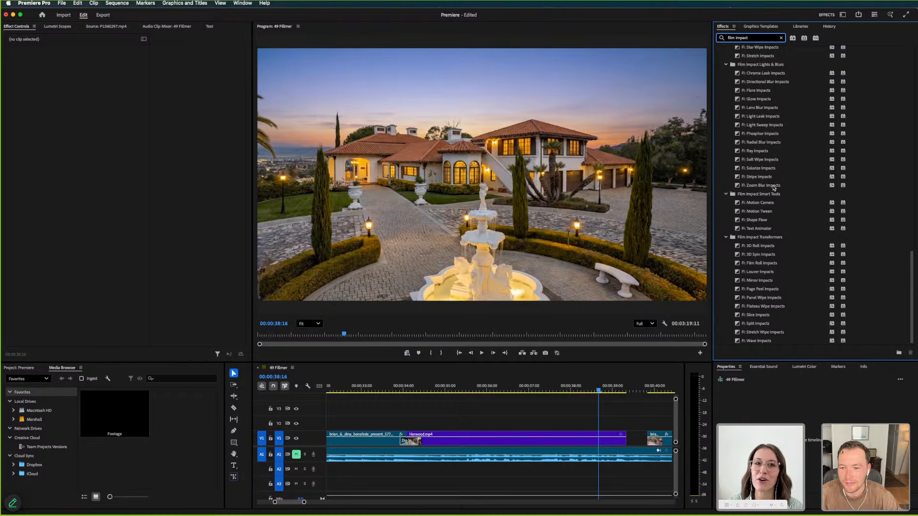
scroll(773, 187, up, 2)
scroll(773, 187, up, 10)
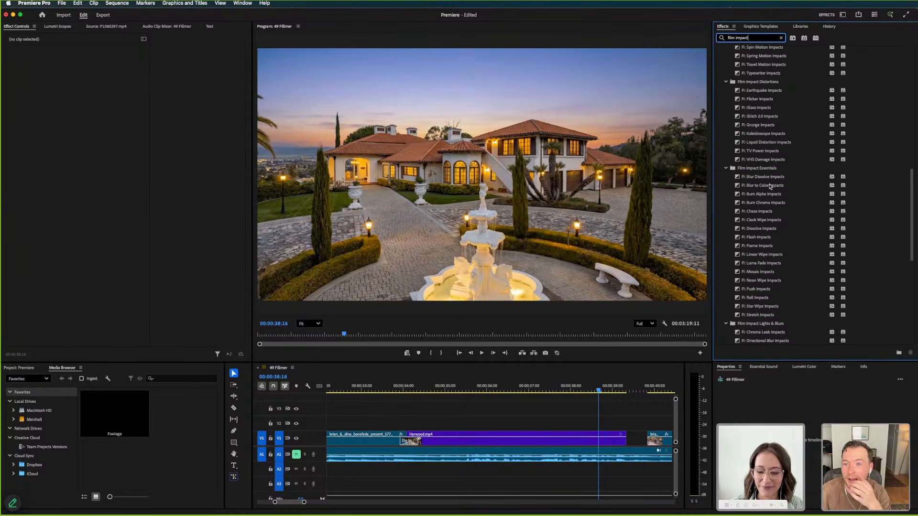
scroll(769, 200, up, 10)
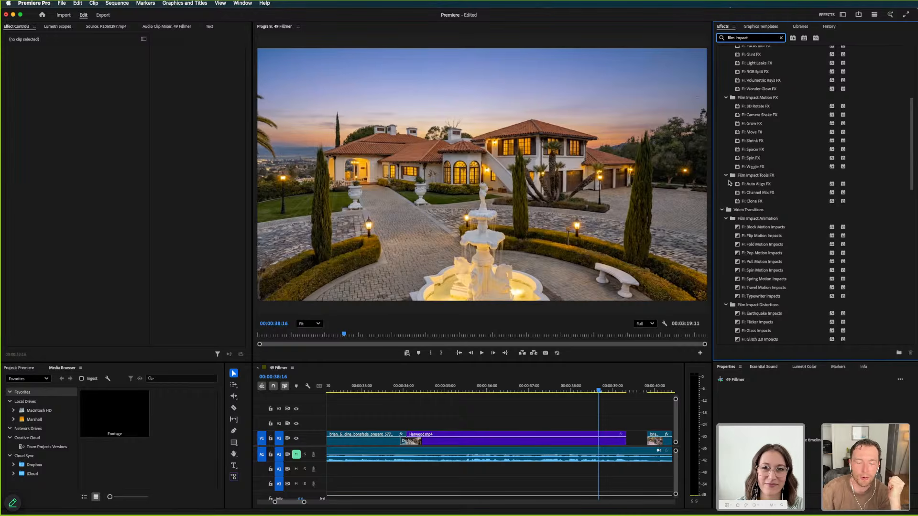
scroll(728, 185, up, 8)
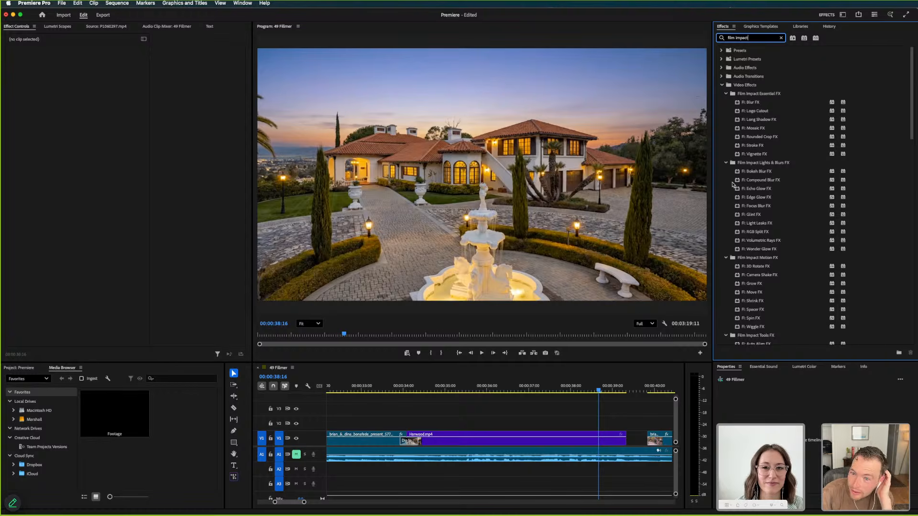
Try applying FI: Mosaic FX to Harwood.mp4 and undo it
click(752, 127)
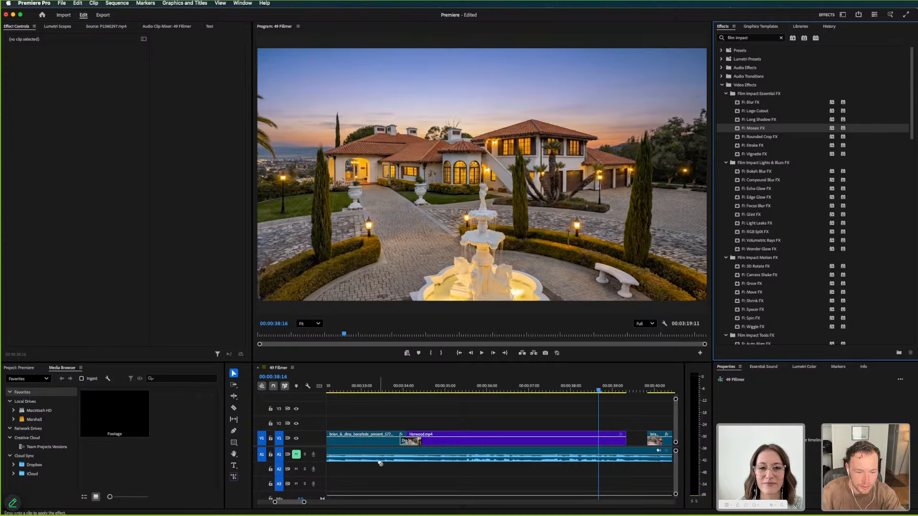
drag(380, 463, 406, 441)
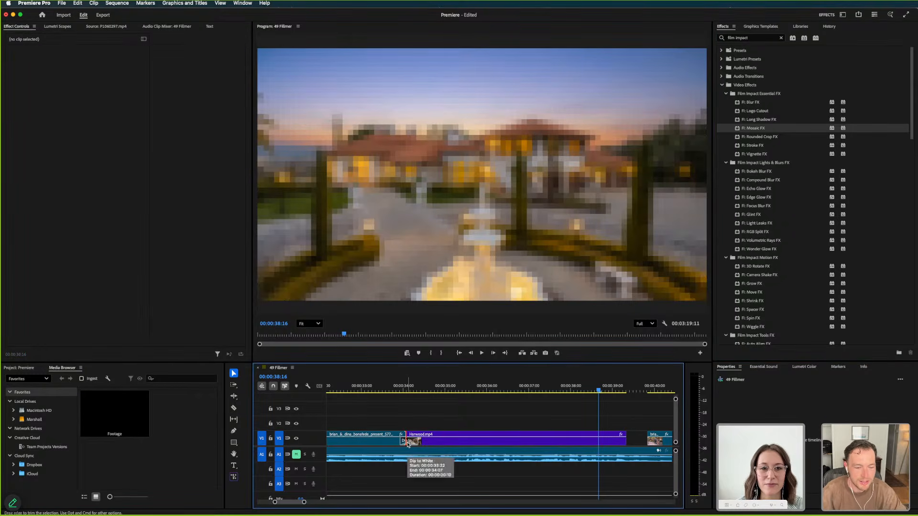
key(super+z)
Replay the Dip to White transition from the first presentation section into Harwood.mp4
click(388, 389)
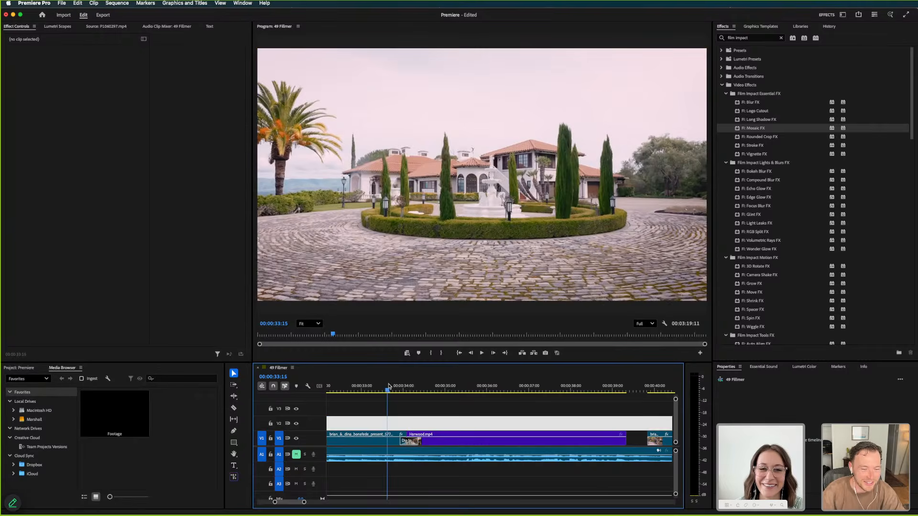
key(space)
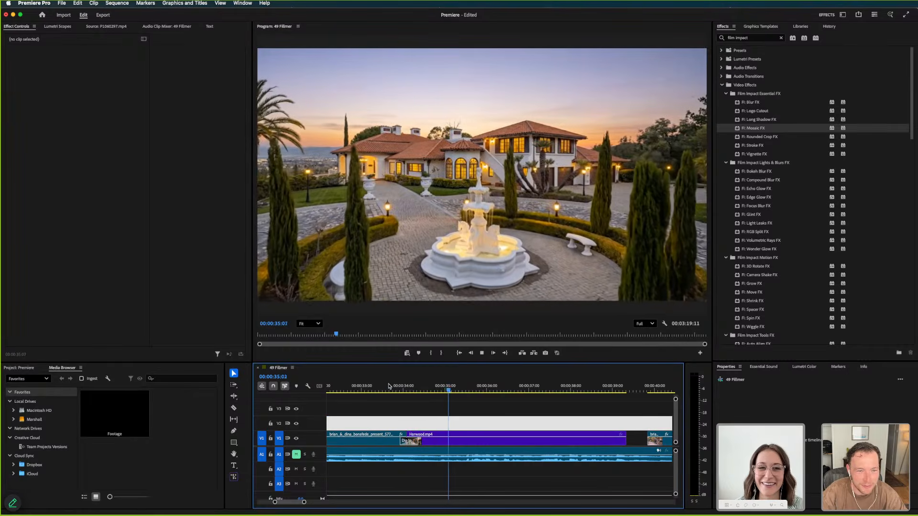
key(space)
Bring the start of the second presentation section earlier over the end of Harwood.mp4, closing the gap between them
key(minus)
key(minus)
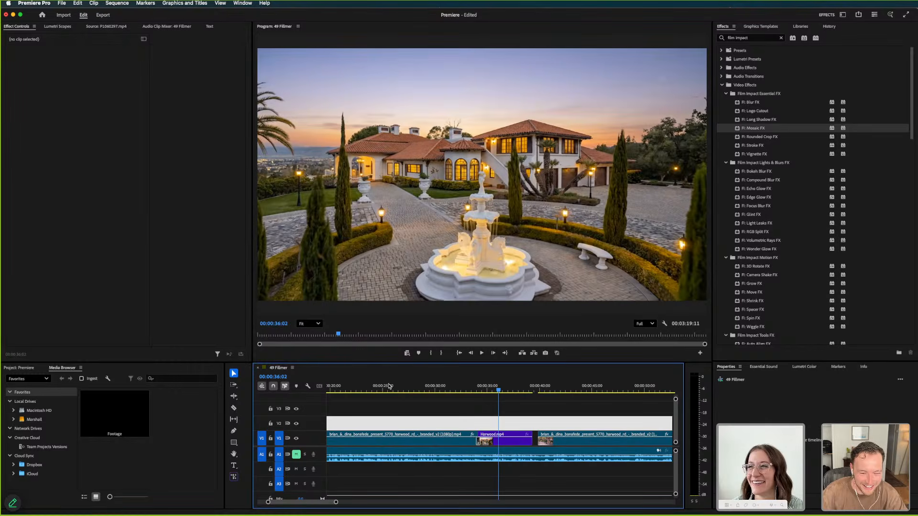
click(537, 445)
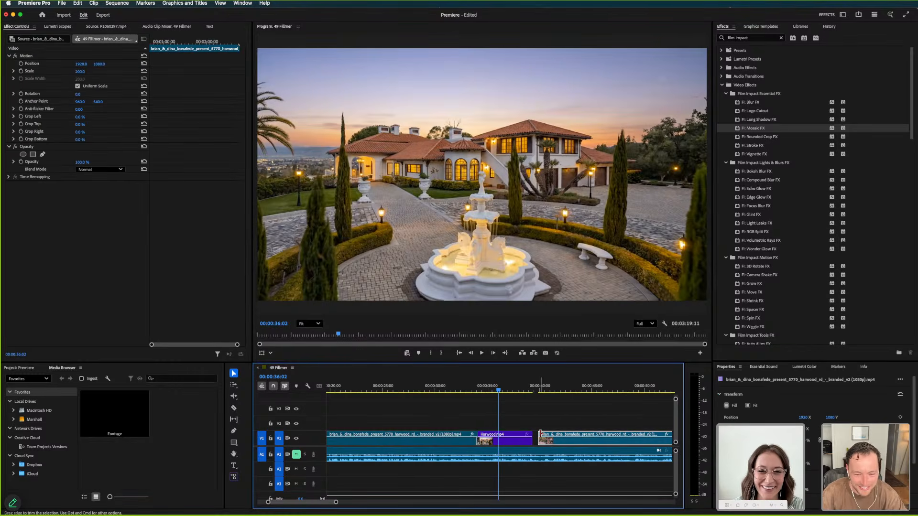
drag(539, 441, 517, 436)
click(513, 416)
Play and scrub the edit from the first presentation section through Harwood.mp4 into the second section
drag(476, 391, 486, 392)
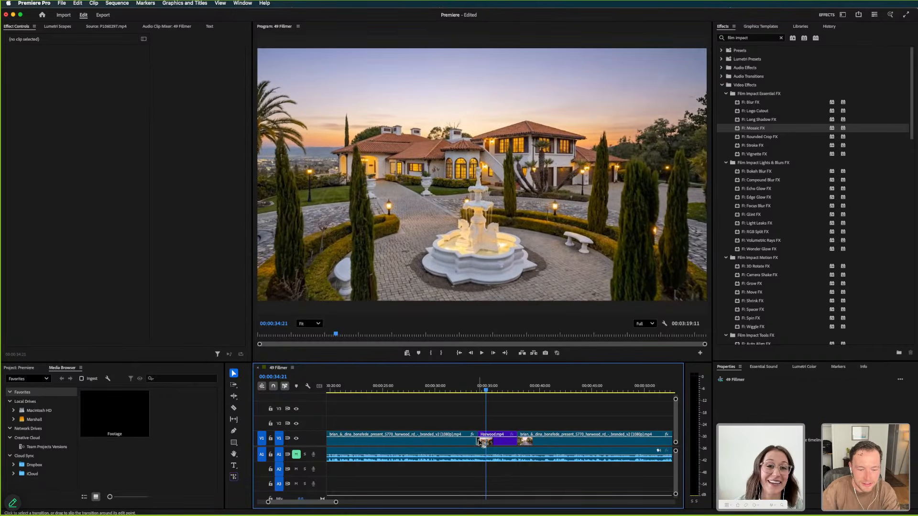
click(452, 387)
key(space)
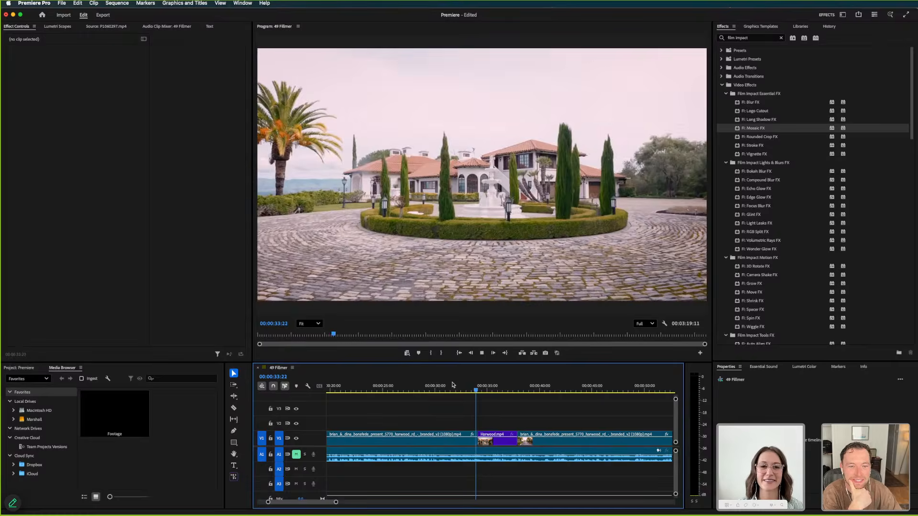
key(space)
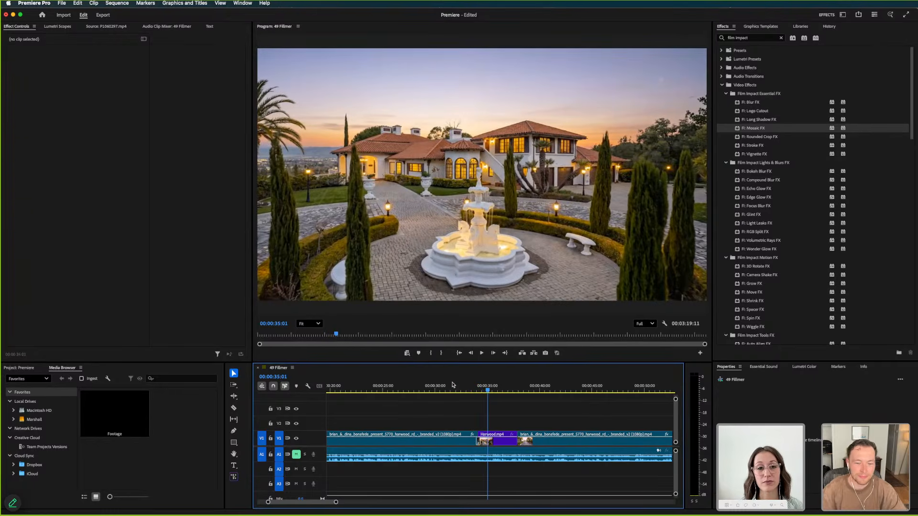
click(468, 385)
key(space)
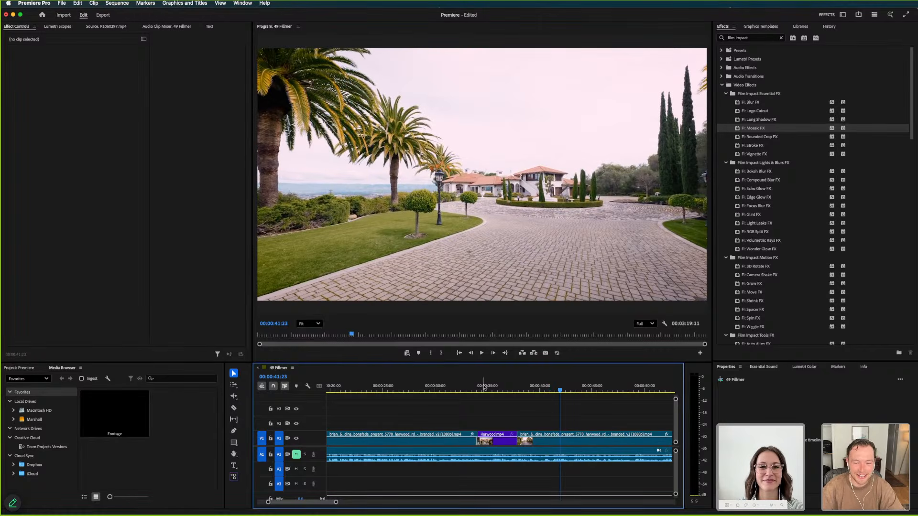
drag(531, 388, 582, 404)
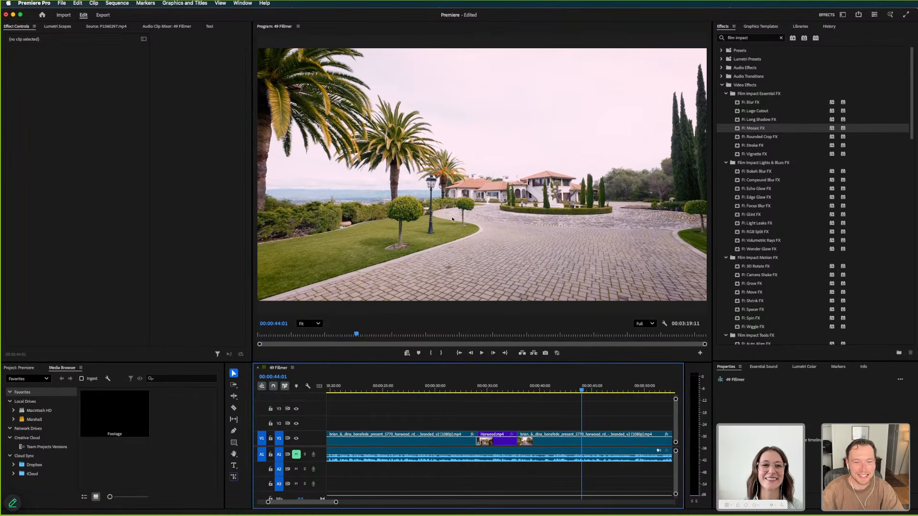
Scrub the second presentation section to the archway view with the hanging lanterns and patio sofas
scroll(572, 406, right, 5)
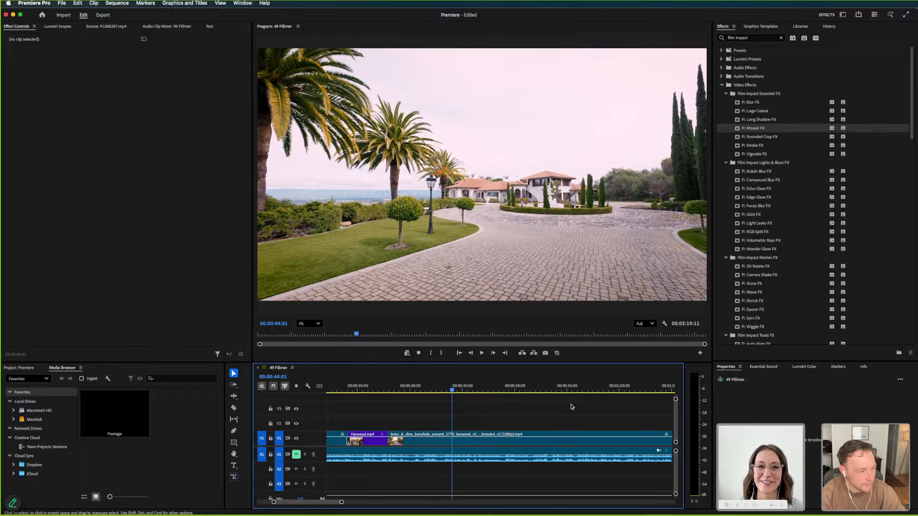
key(super+Tab)
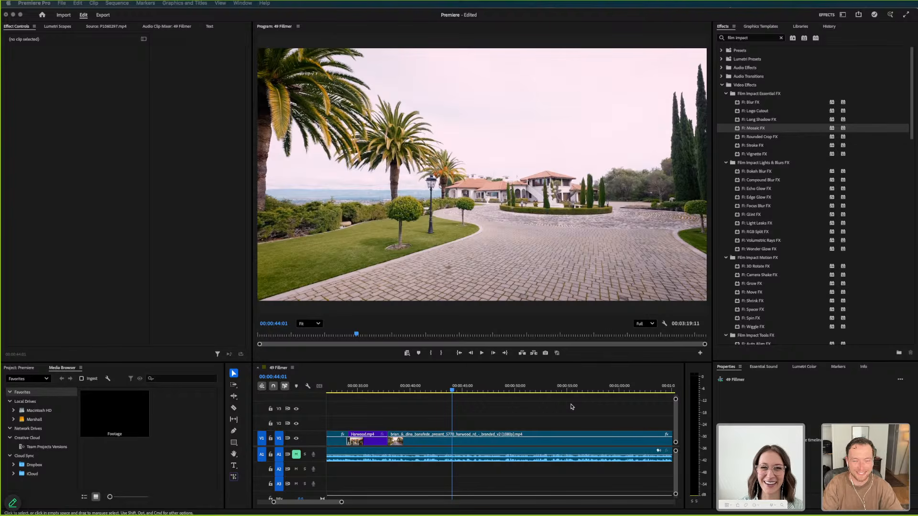
click(474, 391)
drag(512, 395, 571, 400)
key(minus)
key(minus)
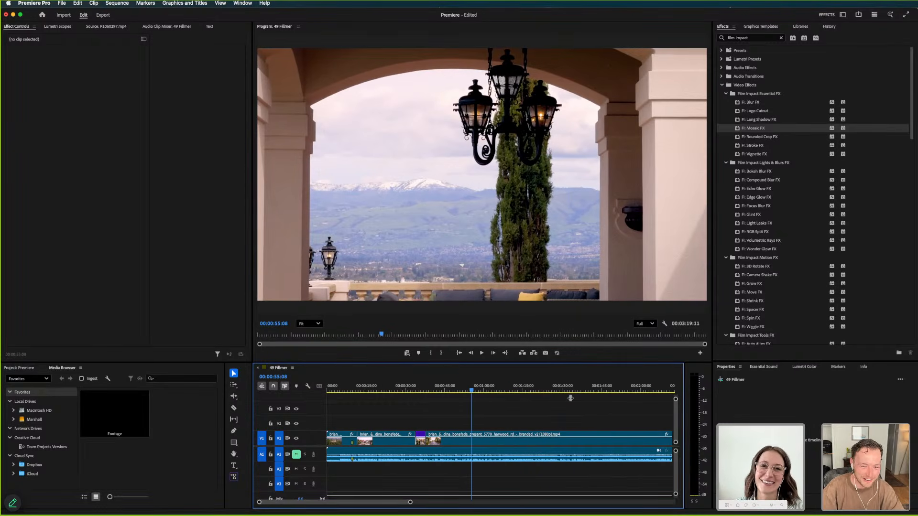
Preview the Harwood outdoor patio.mp4 clip in Finder
key(super+Tab)
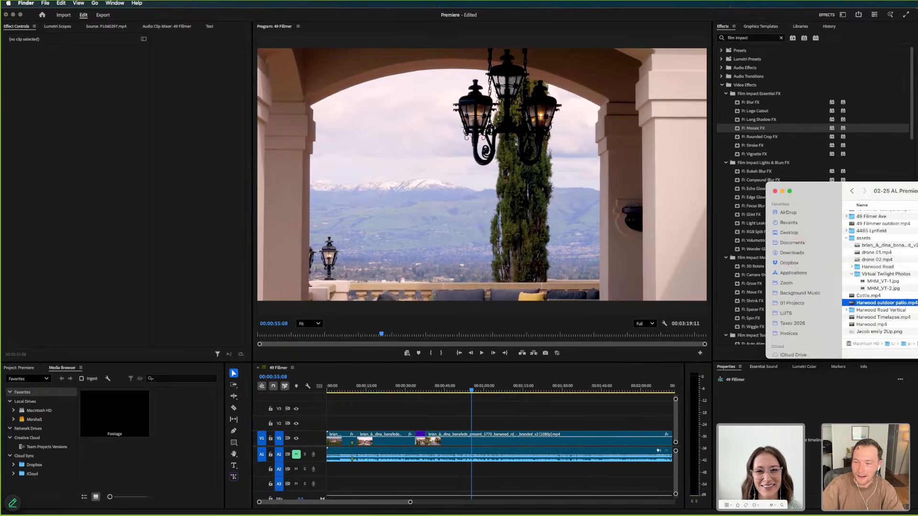
key(space)
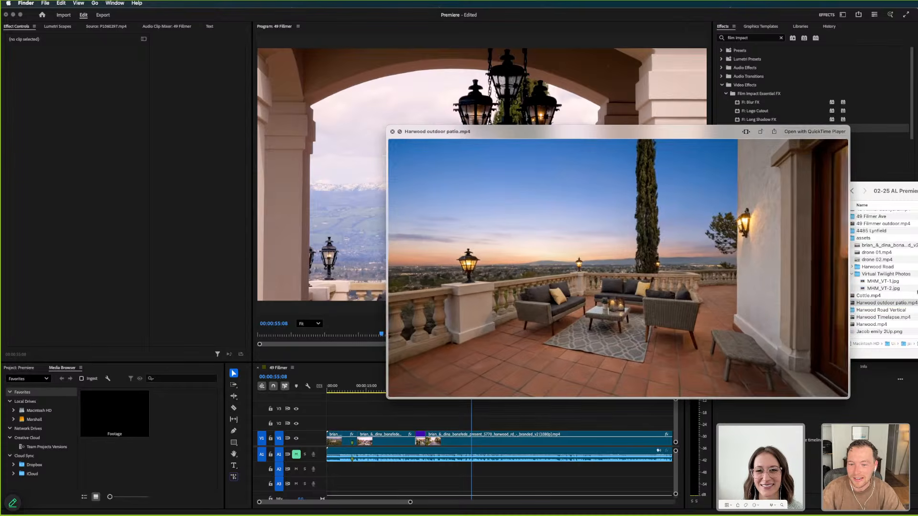
key(space)
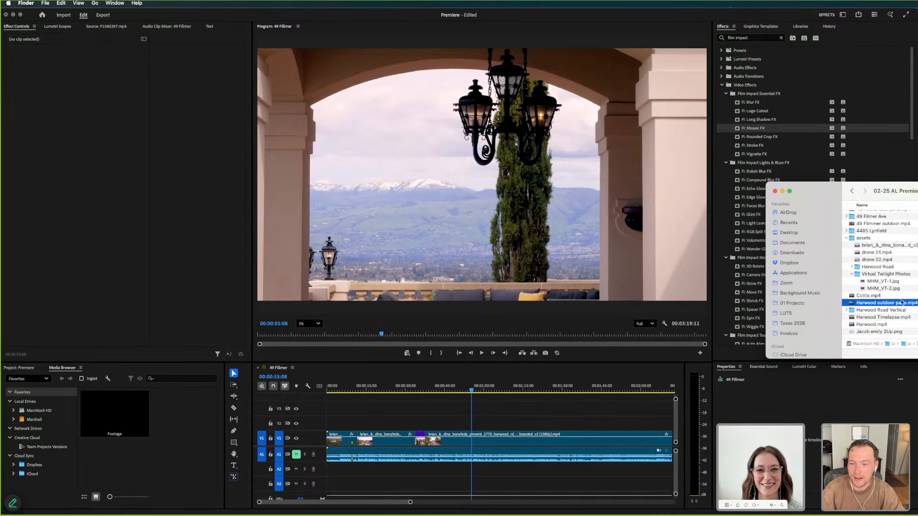
Position the playhead on the wide daytime patio shot in the second presentation section, at 00:00:48:10
click(603, 413)
key(minus)
key(minus)
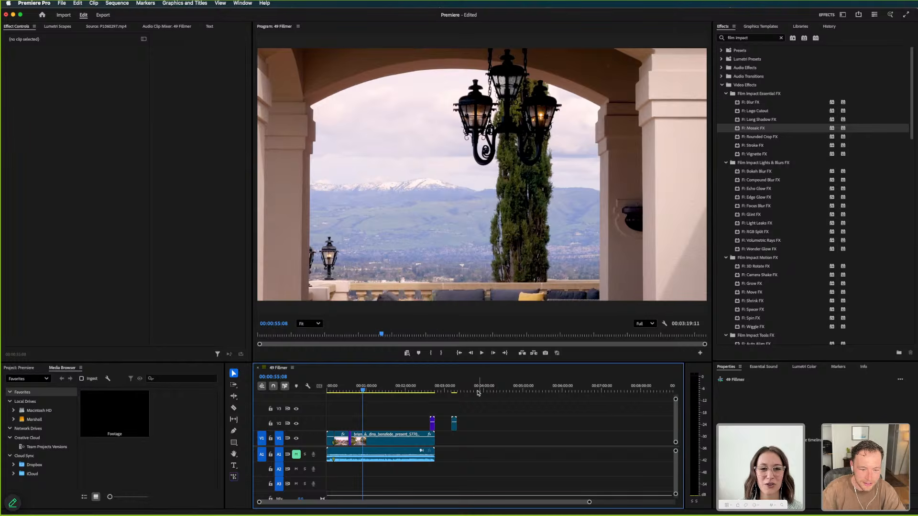
drag(434, 390, 360, 398)
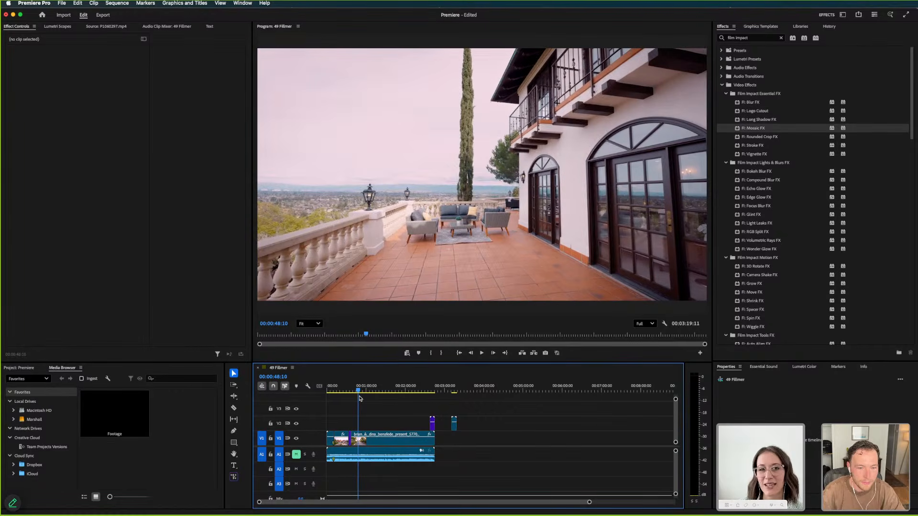
Try moving Harwood Timelapse.mp4 on V2 to the playhead above the daytime patio shot, and undo the move
click(433, 424)
drag(434, 425, 364, 423)
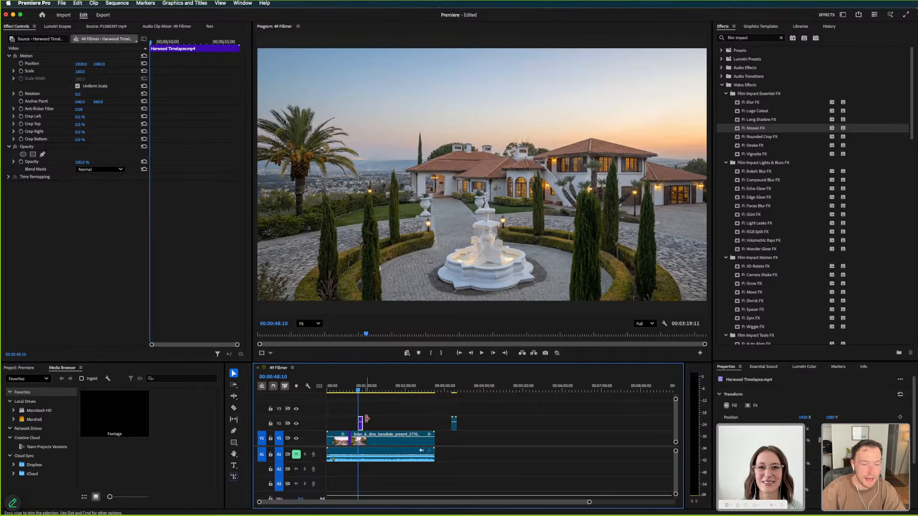
key(=)
key(=)
key(=)
key(=)
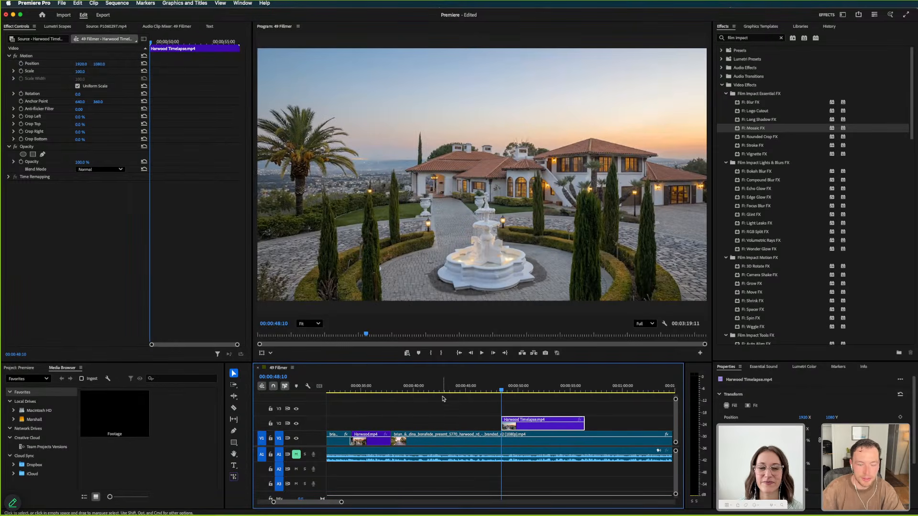
key(super+z)
Move the twilight patio clip on V2 to start at 00:00:48:10, and put the playhead just before it at 00:00:47:01
key(-)
key(-)
key(-)
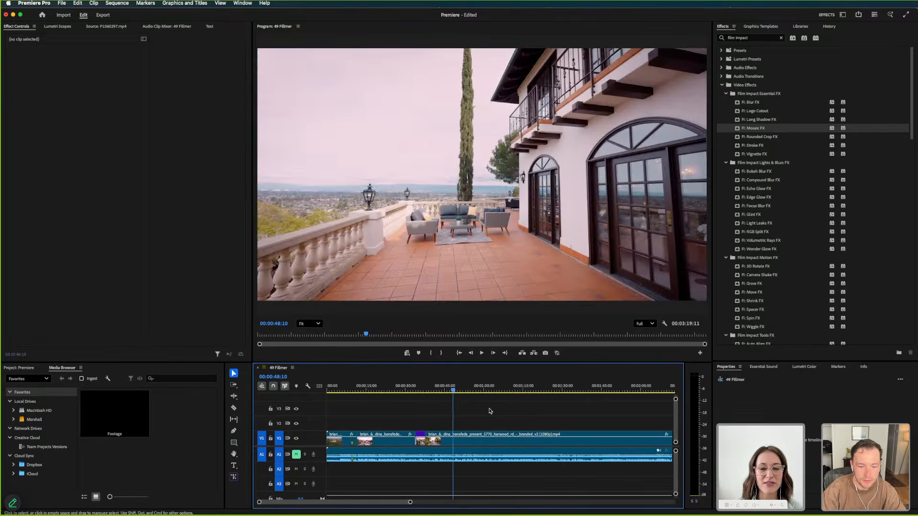
drag(584, 423, 400, 425)
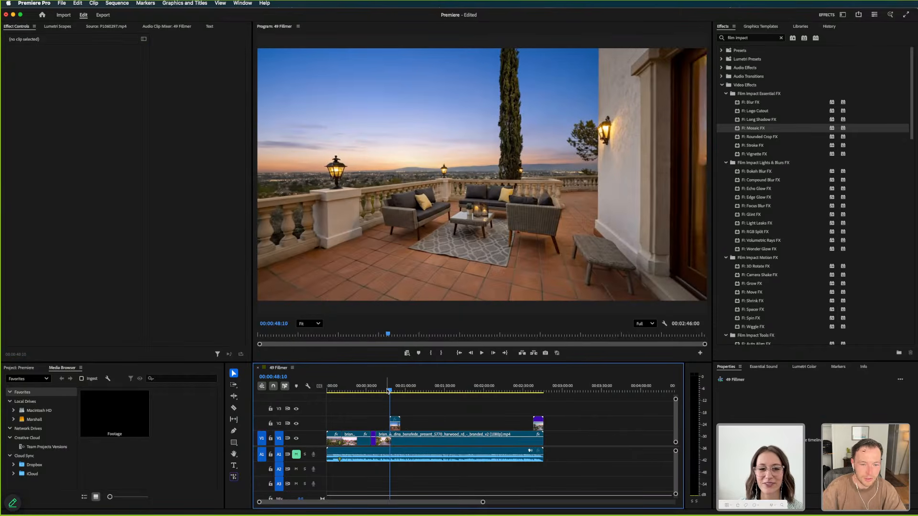
key(=)
click(448, 390)
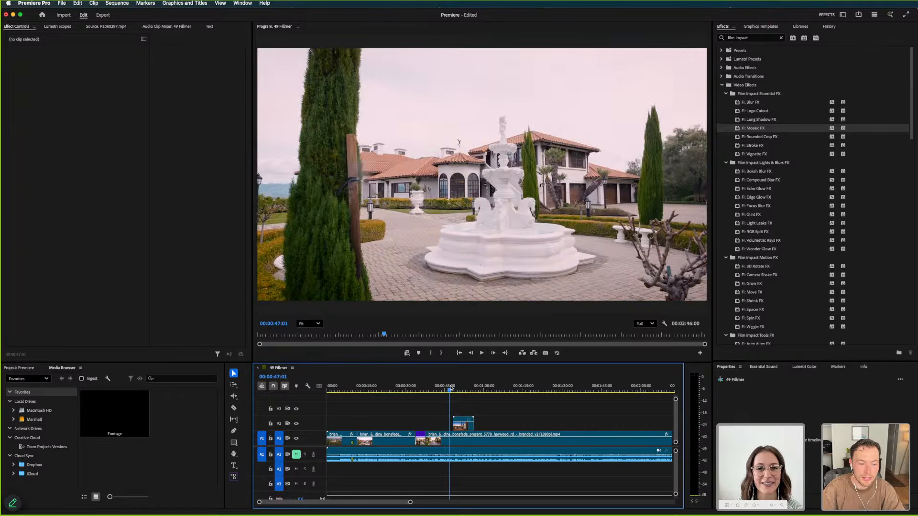
Switch to the Firefly board in Chrome and examine the Harwood patio's daytime and twilight images
key(super+Tab)
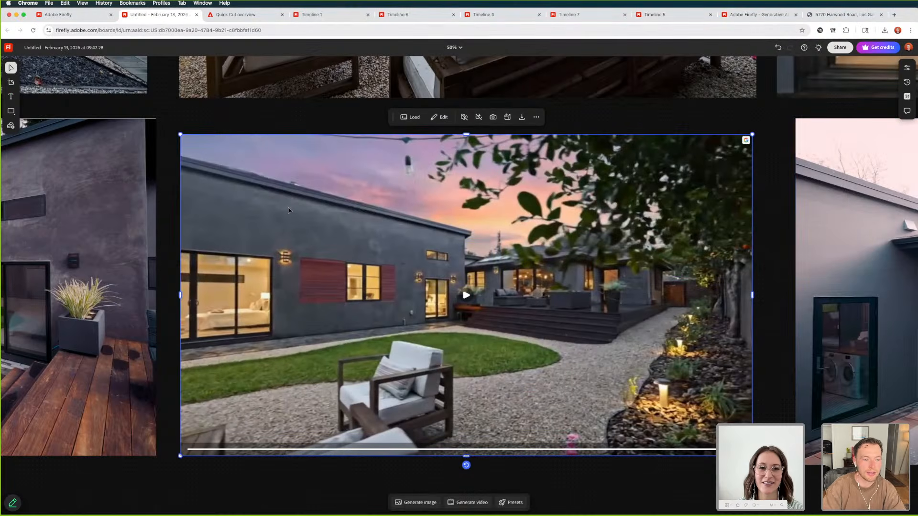
scroll(289, 210, down, 6)
scroll(282, 208, up, 6)
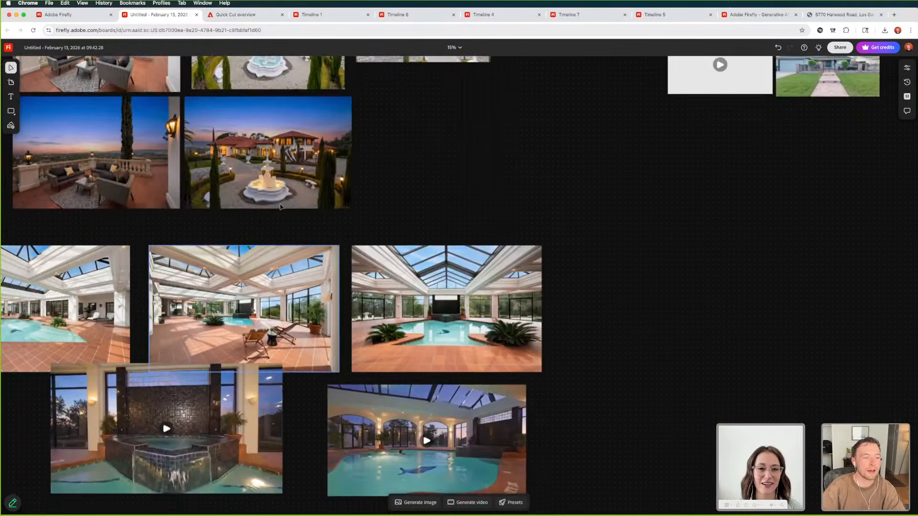
scroll(281, 207, up, 5)
scroll(281, 207, left, 3)
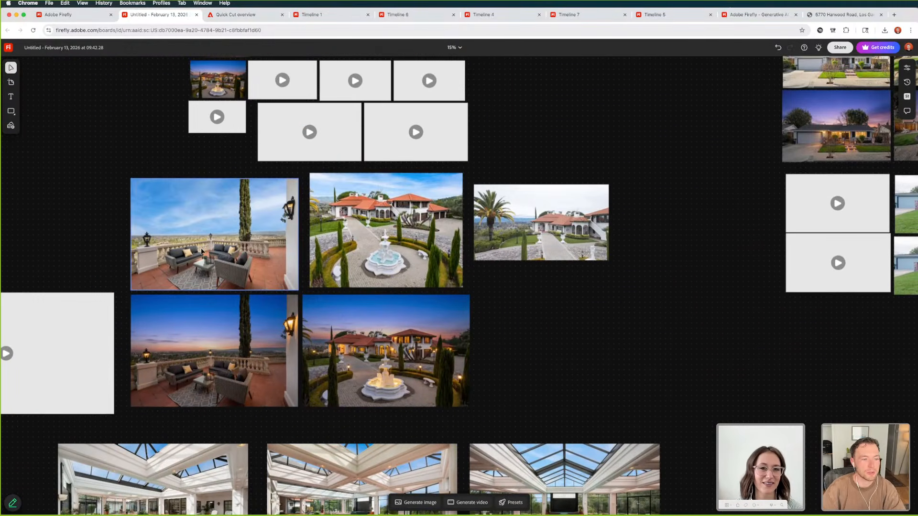
scroll(202, 251, up, 3)
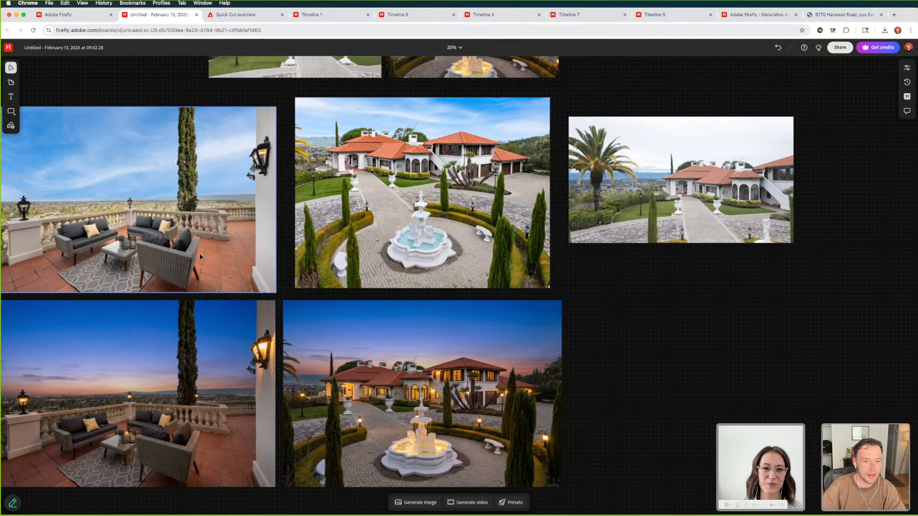
scroll(200, 254, left, 5)
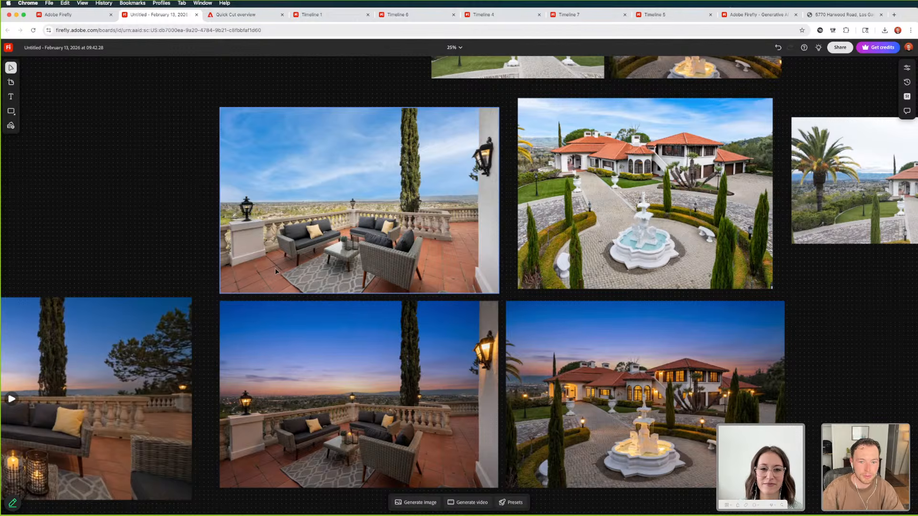
scroll(282, 267, up, 1)
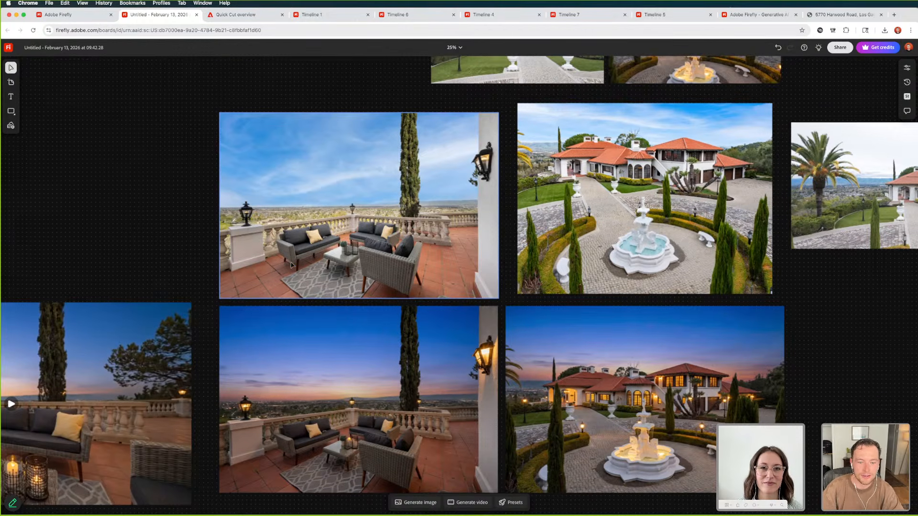
scroll(292, 265, down, 2)
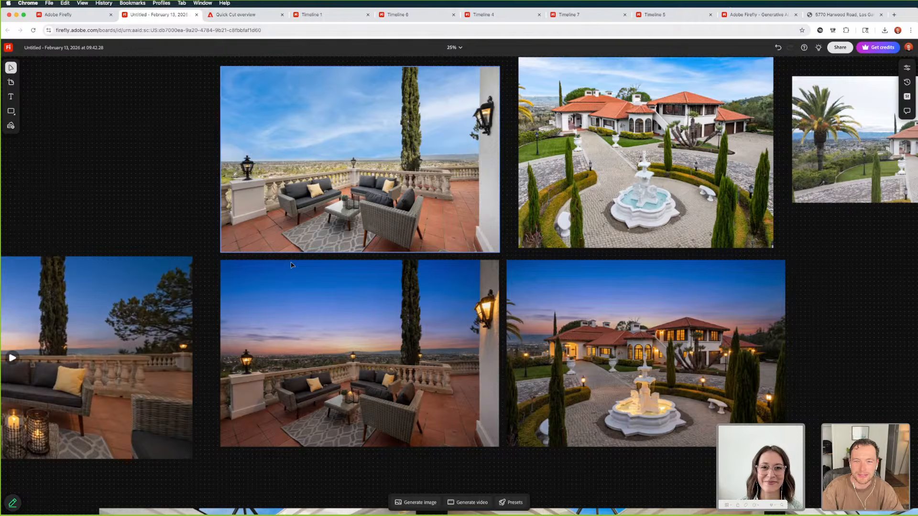
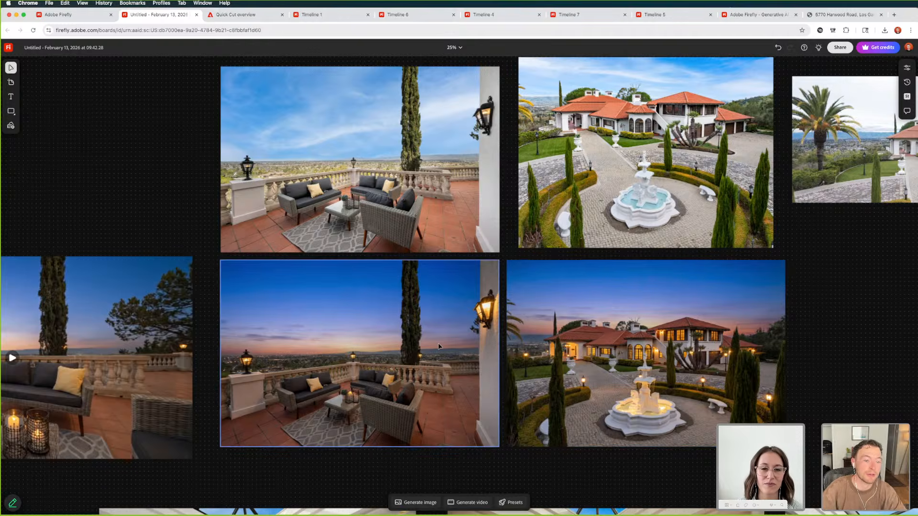
Switch to Premiere Pro and position the playhead on the wide daytime patio shot at 00:00:47:08
key(super+Tab)
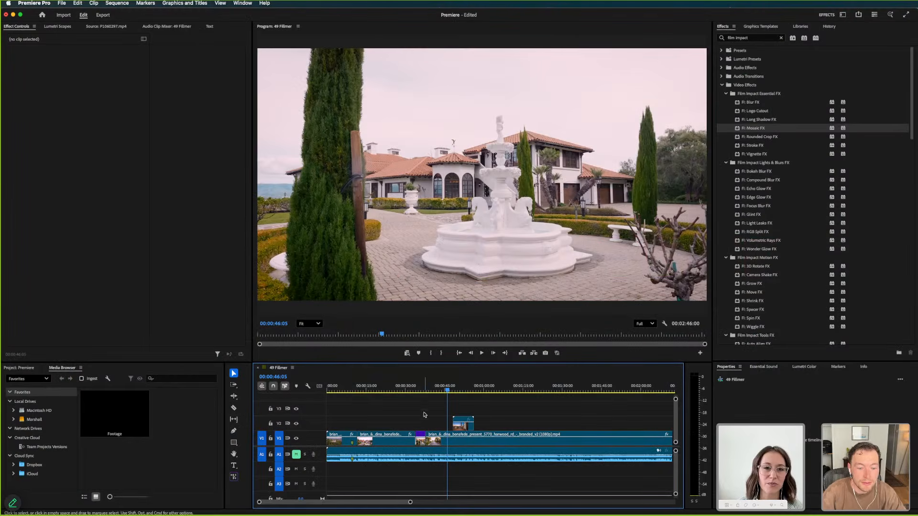
click(447, 391)
mouse_move(447, 391)
mouse_down()
mouse_move(438, 391)
mouse_move(491, 401)
mouse_move(502, 424)
mouse_move(457, 394)
mouse_move(487, 395)
mouse_move(396, 393)
mouse_move(451, 403)
mouse_up()
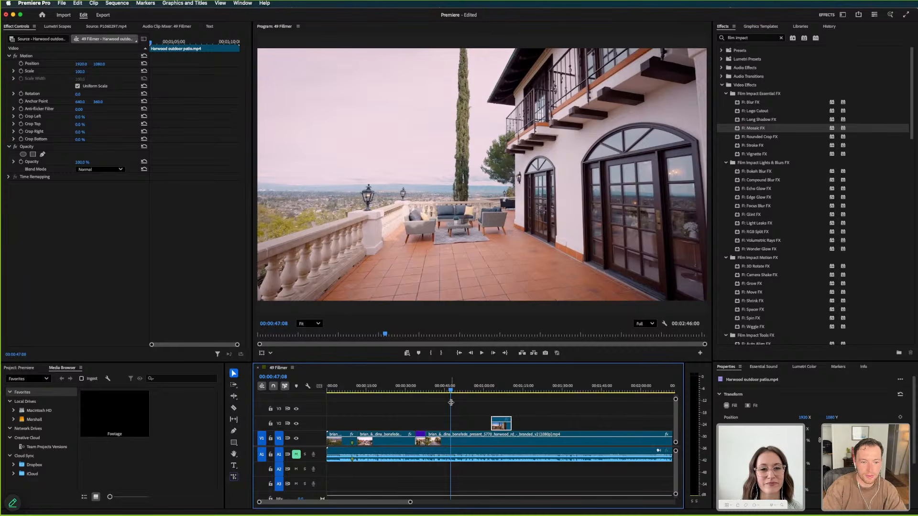
key(equal)
key(minus)
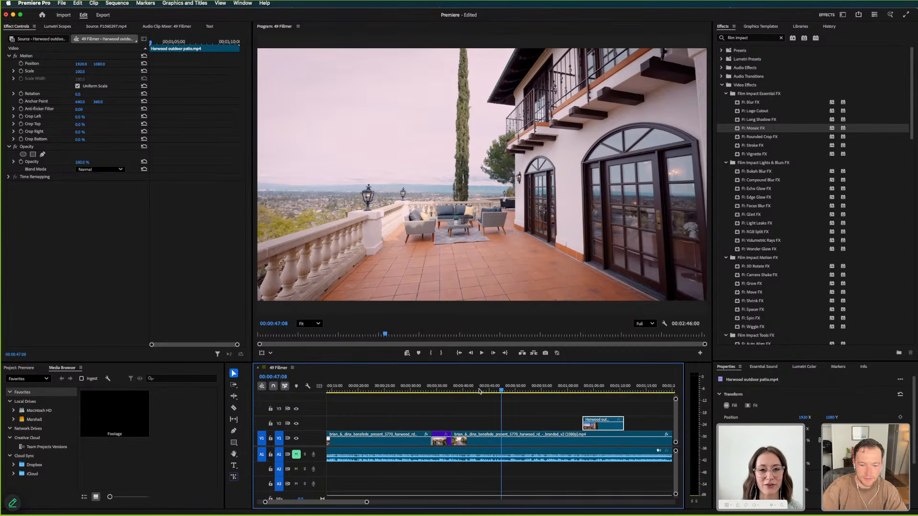
Move Harwood outdoor patio.mp4 to start at 00:00:48:09, and trim its end and place it on V1 over the presentation footage
drag(596, 425, 521, 432)
key(space)
key(space)
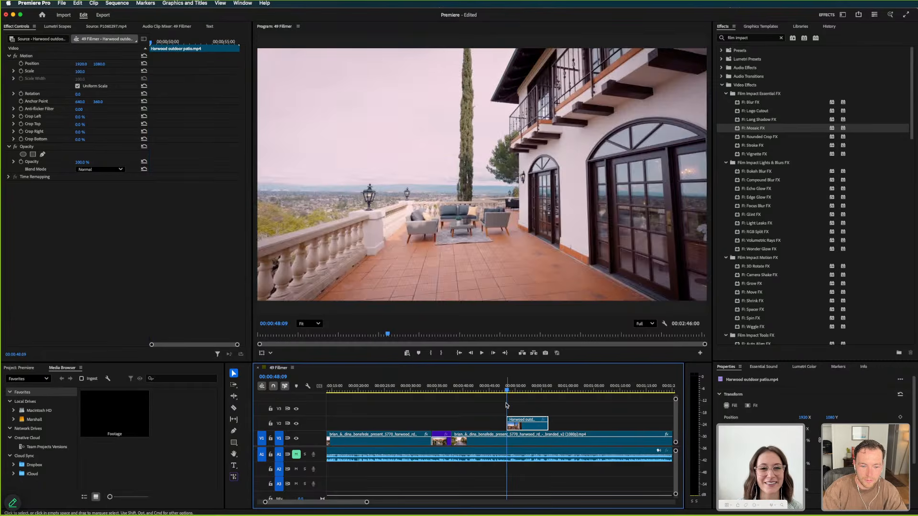
drag(547, 426, 511, 436)
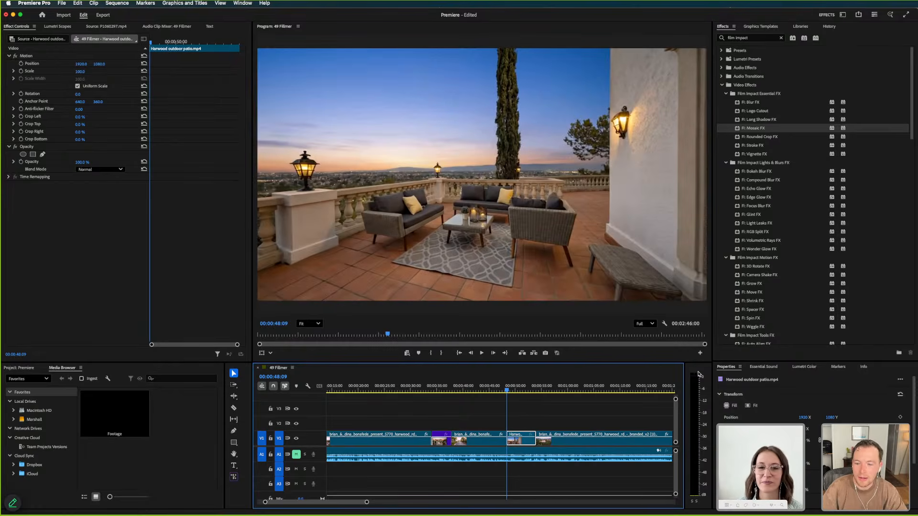
Search the effects for "dip" and apply Dip to White at the cut into the Harwood outdoor patio clip on V1
click(738, 38)
text(dip)
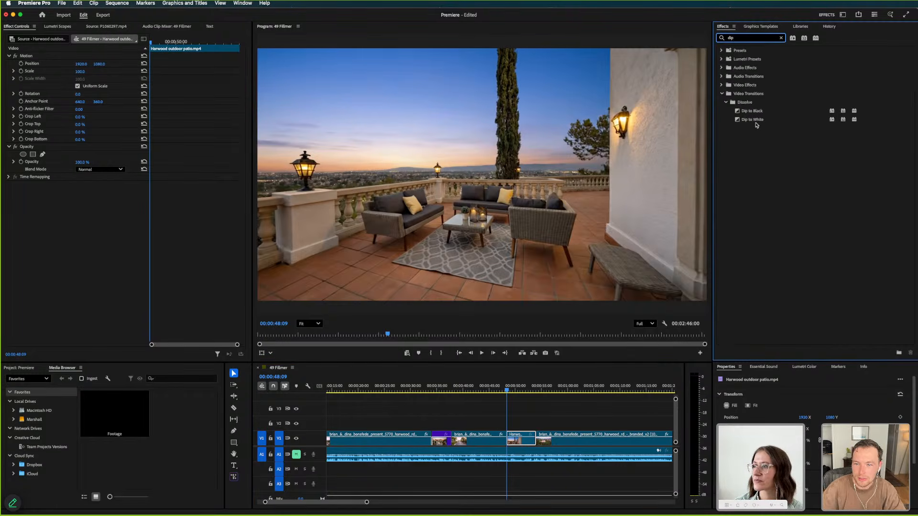
drag(753, 120, 510, 446)
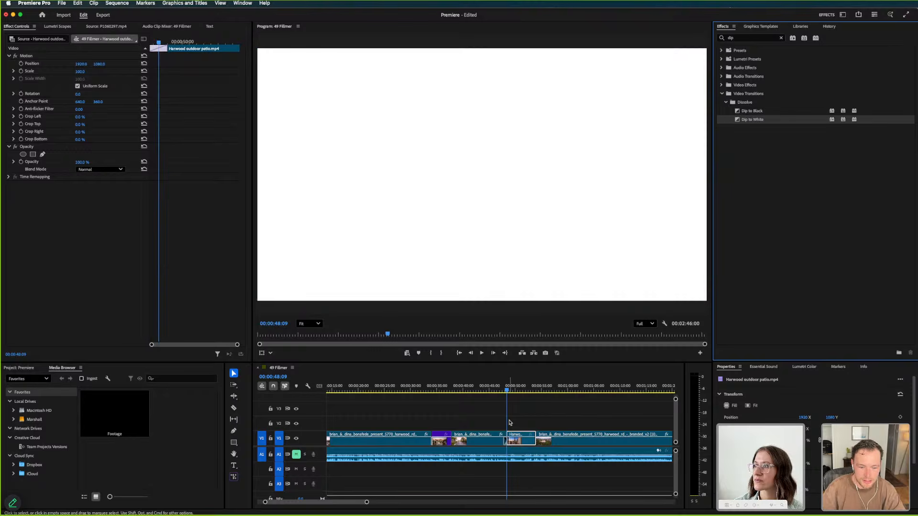
click(543, 417)
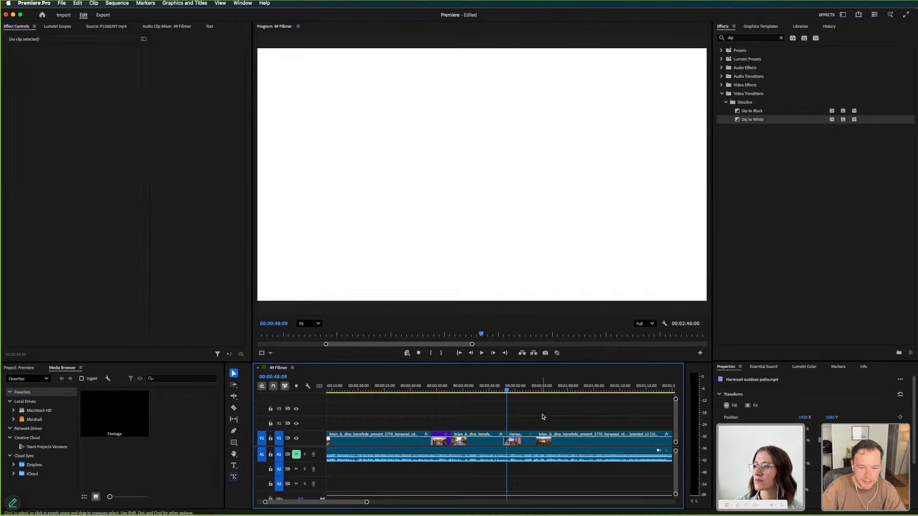
Shorten the Dip to White transition before the twilight patio clip and play back the blended section
key(=)
key(=)
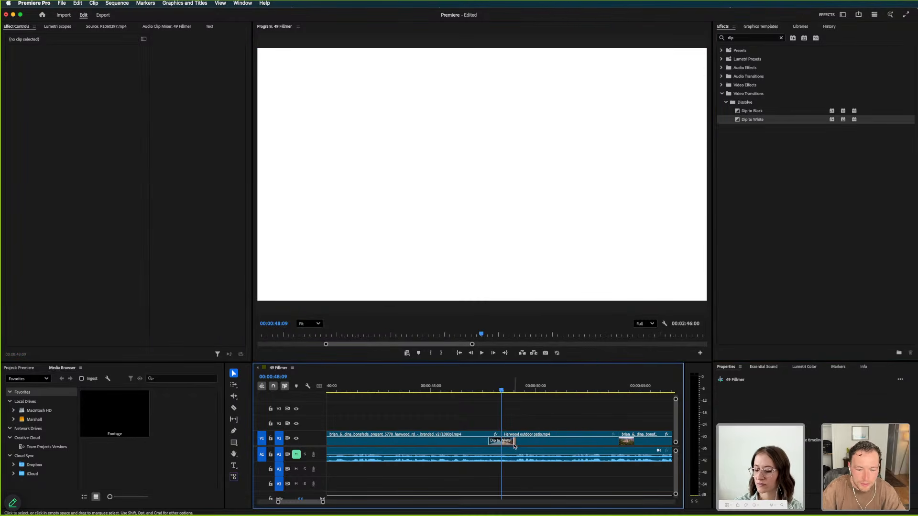
drag(511, 441, 508, 441)
click(469, 389)
key(space)
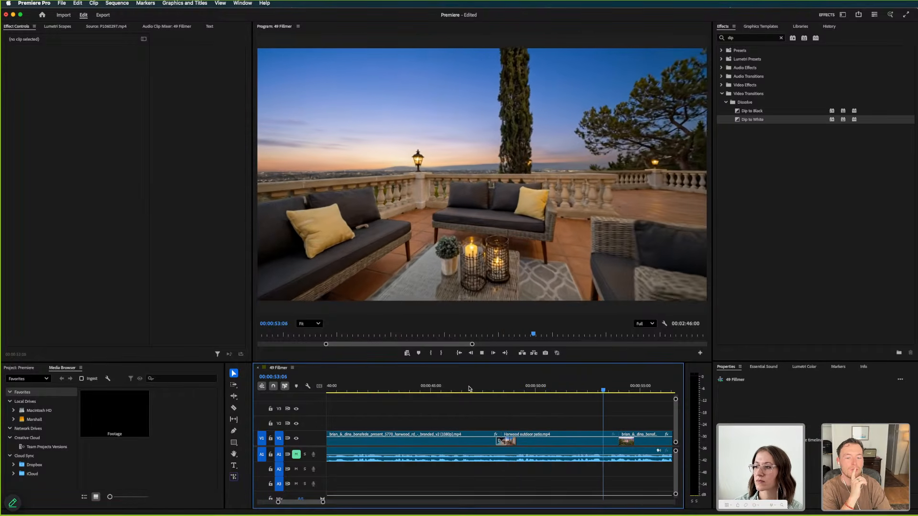
key(space)
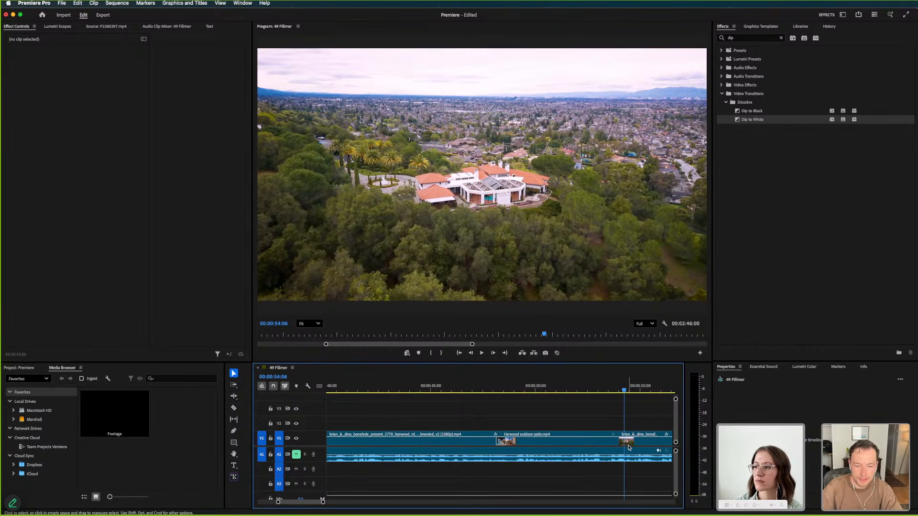
Roll the cut after the twilight patio clip about 2 seconds earlier and play the section through
drag(617, 440, 573, 441)
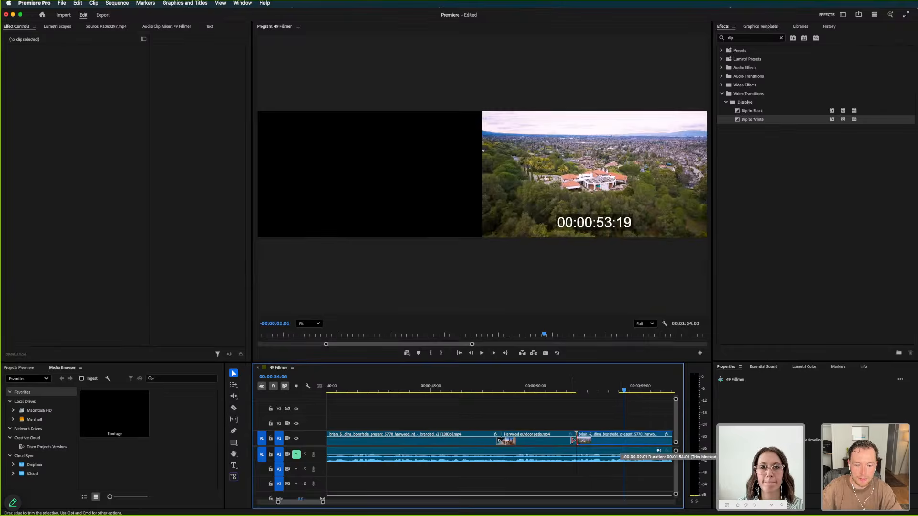
click(414, 385)
key(space)
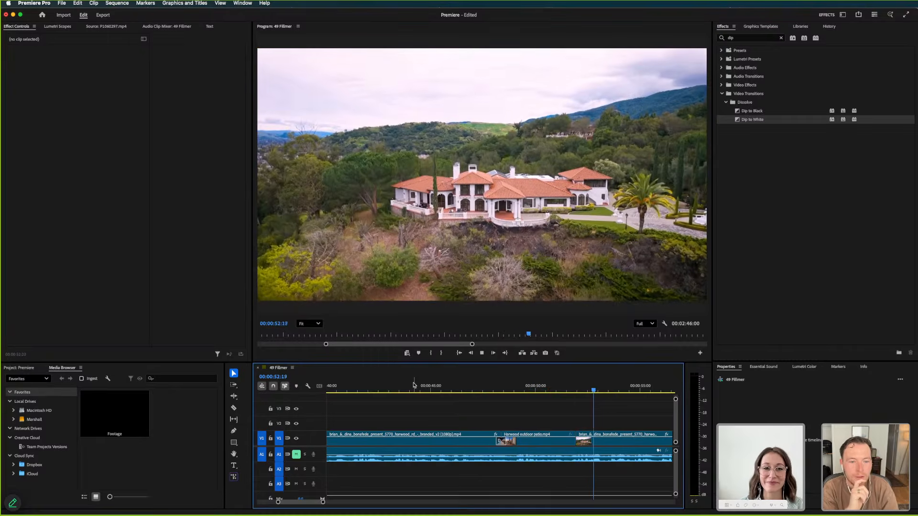
key(minus)
key(minus)
key(space)
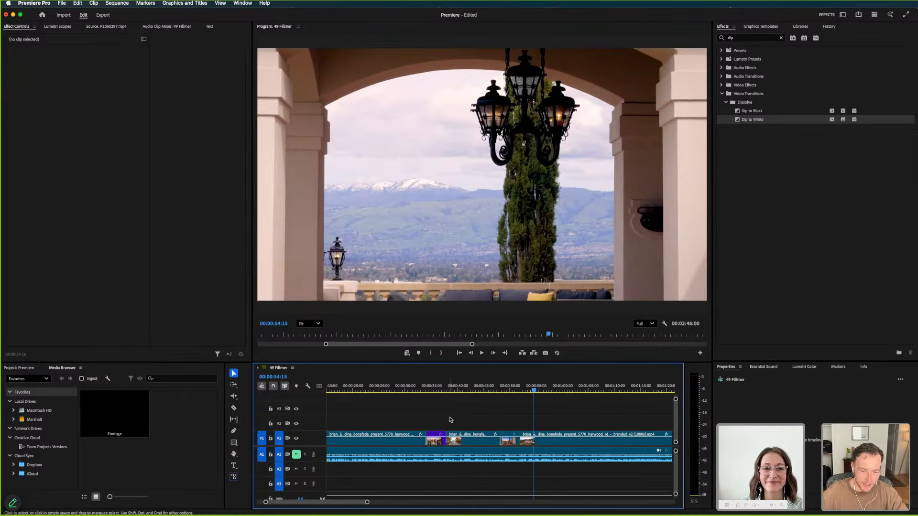
Scrub the sequence back to the aerial shot at 00:00:54:11 and play into the arched lantern view
key(minus)
key(minus)
key(minus)
key(minus)
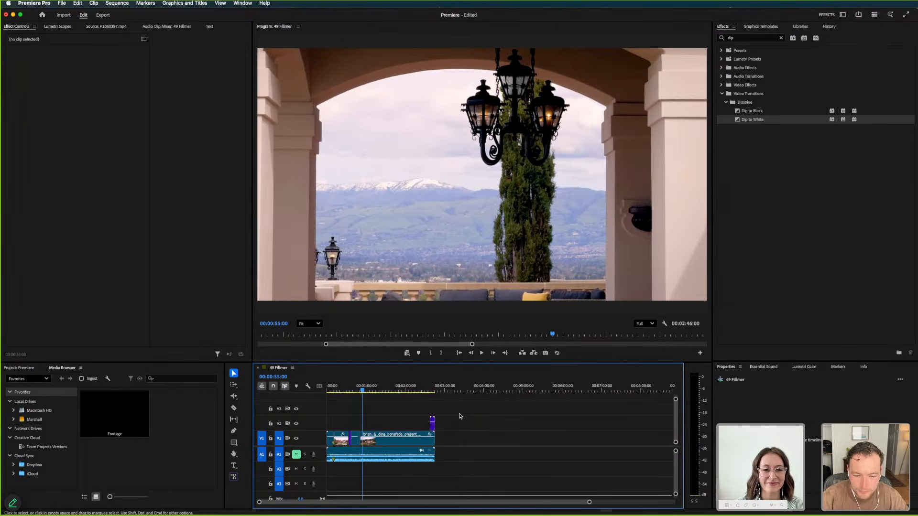
drag(429, 388, 363, 395)
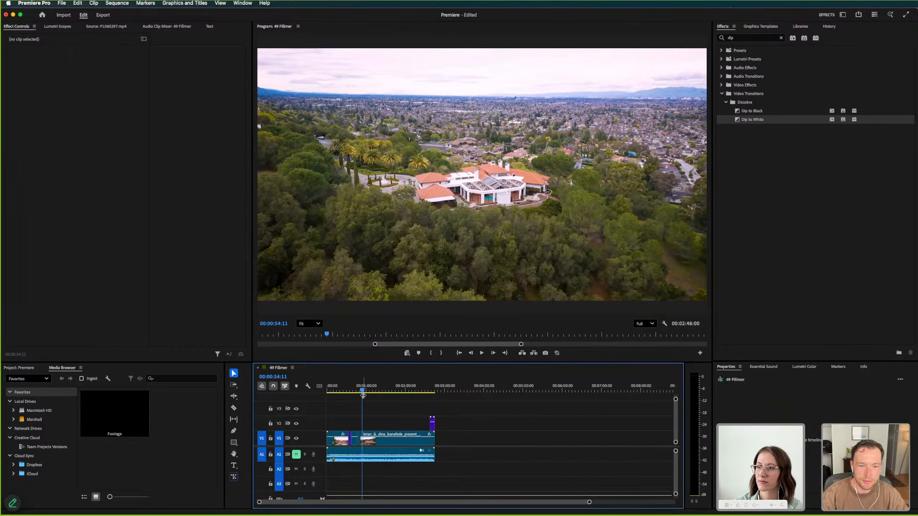
key(=)
key(=)
key(=)
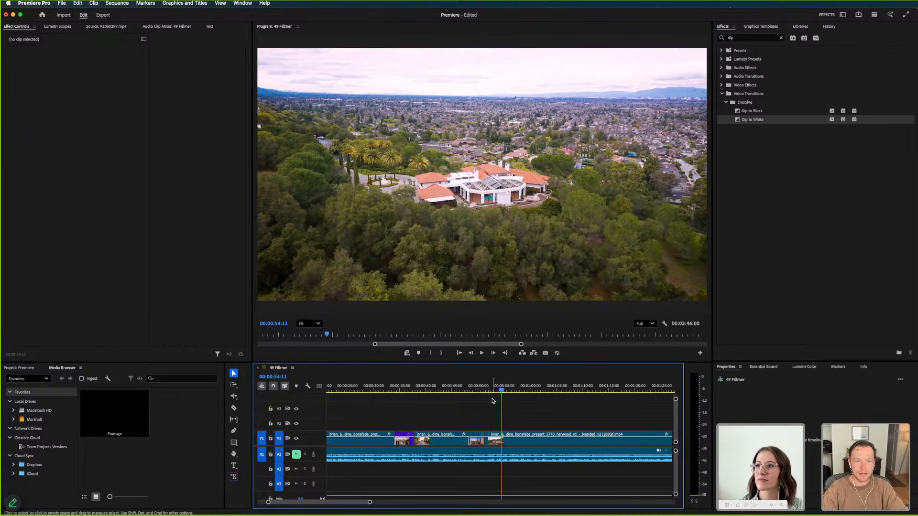
key(=)
key(=)
key(=)
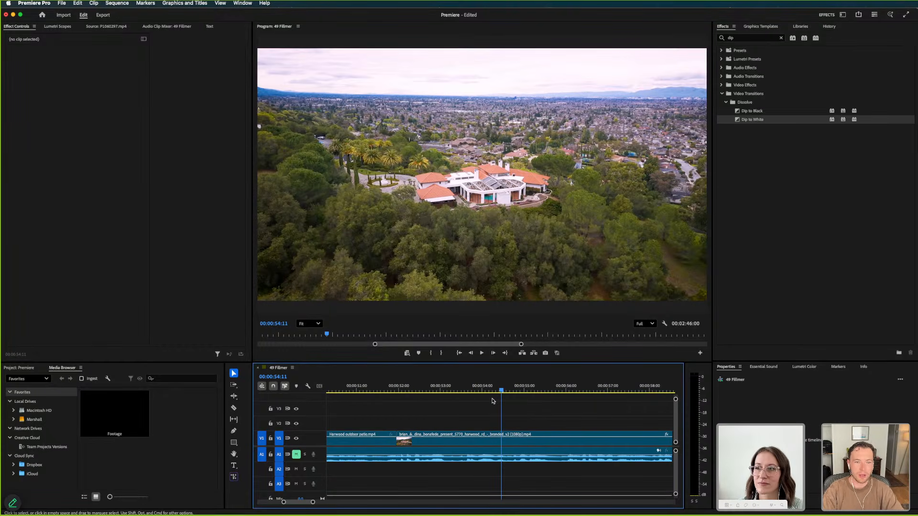
key(space)
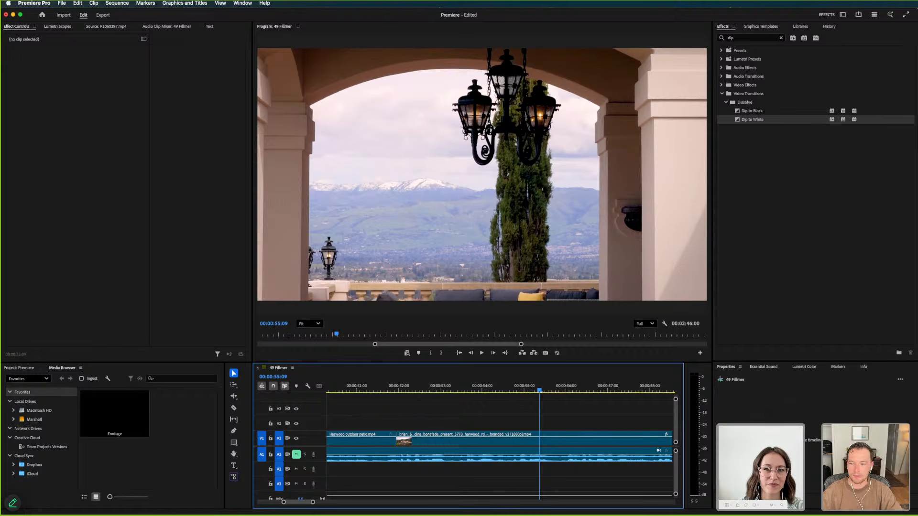
Switch to Finder, browse the Marshall drive to the Harwood Rd footage's 2026-02-20 folder, and preview IMG_057933.MOV
key(super+Tab)
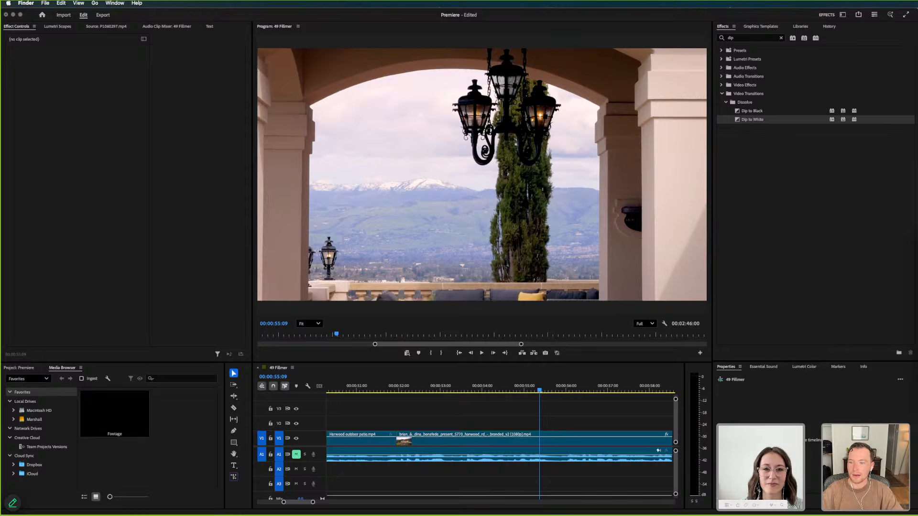
drag(917, 191, 578, 187)
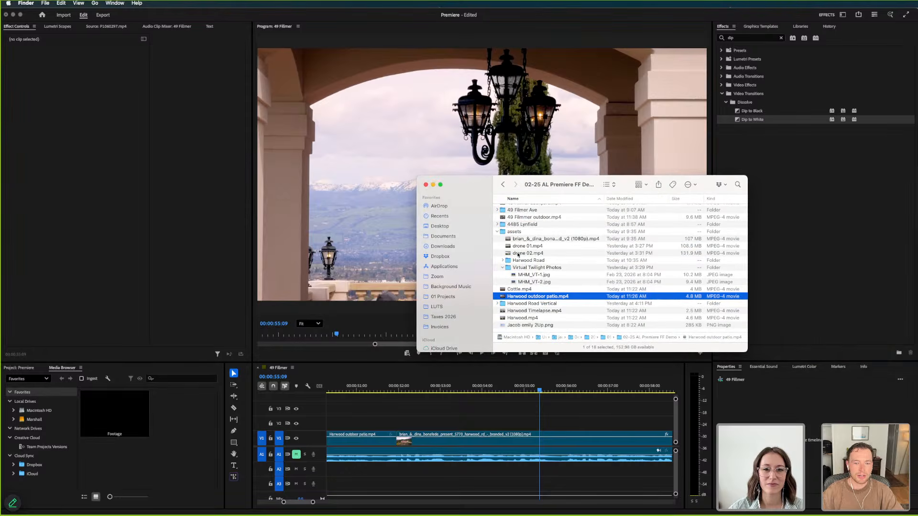
scroll(456, 304, down, 5)
click(447, 304)
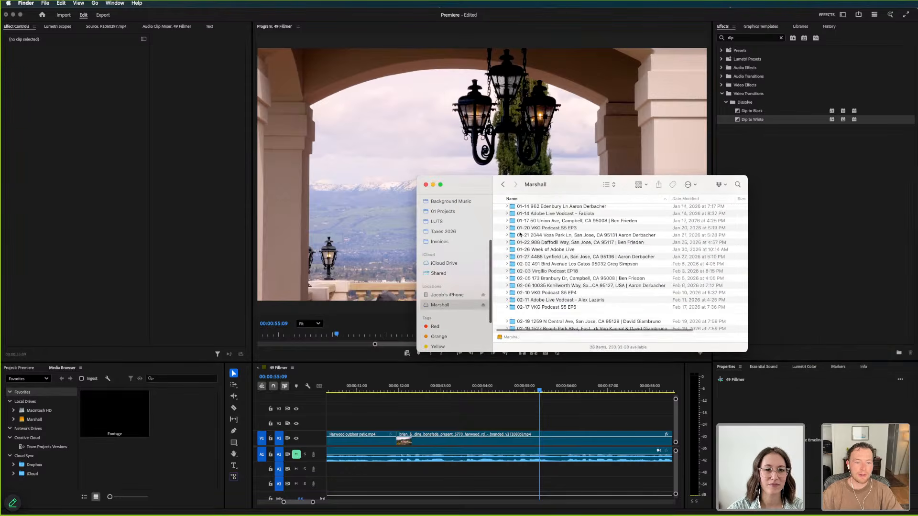
scroll(560, 321, down, 3)
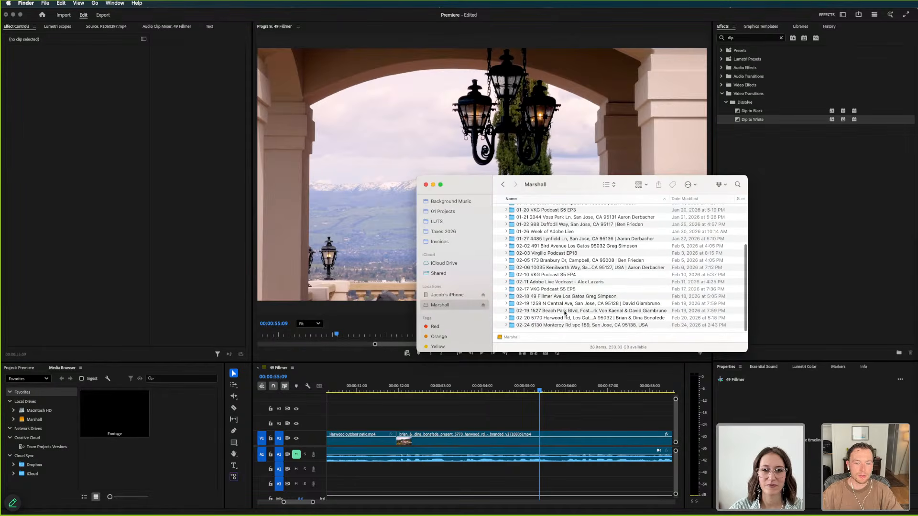
double_click(560, 320)
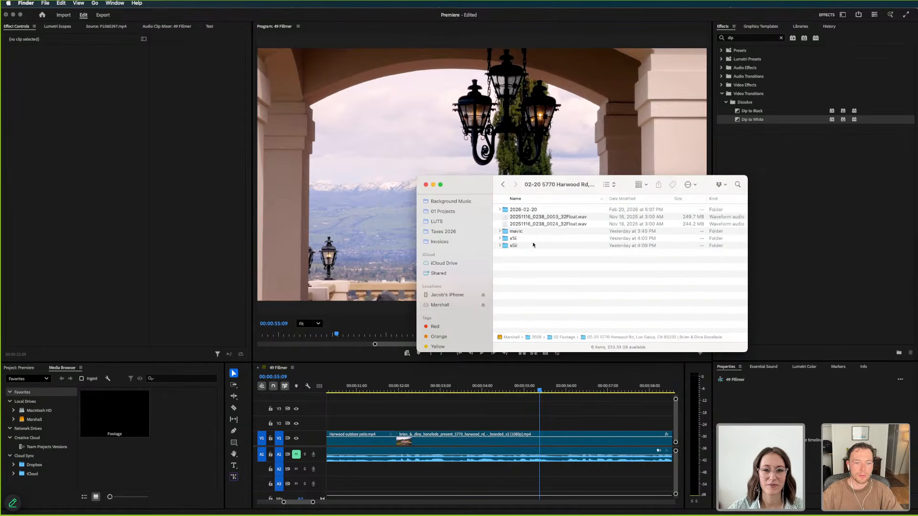
double_click(517, 210)
click(526, 231)
click(536, 267)
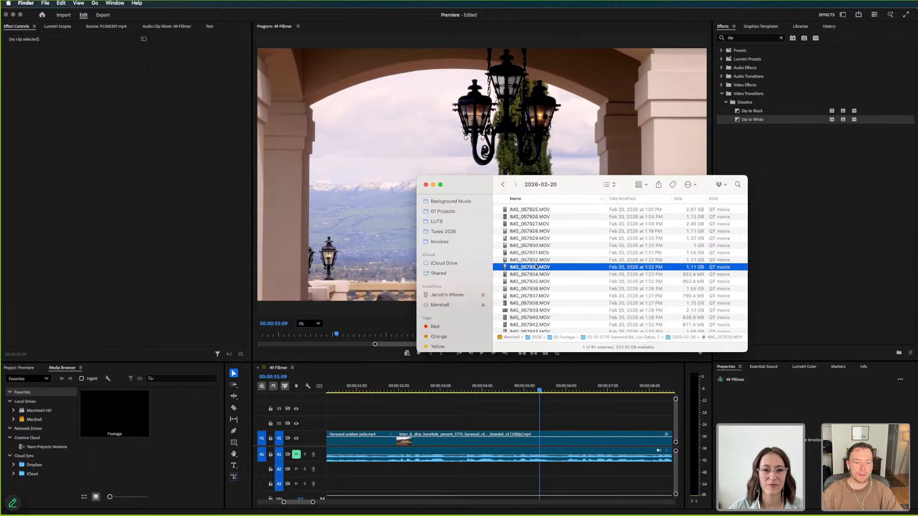
key(space)
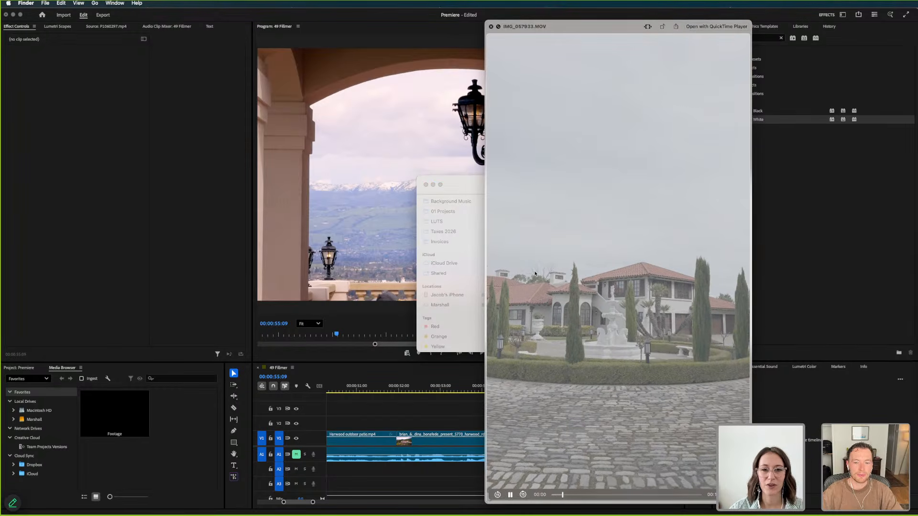
key(space)
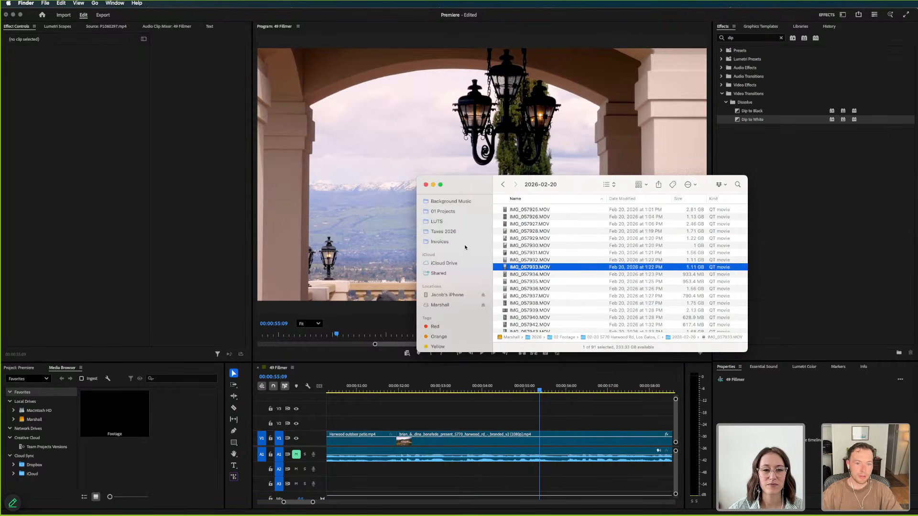
Preview P1060383.MOV in the Harwood footage's s1ii folder and return to Premiere Pro
click(503, 185)
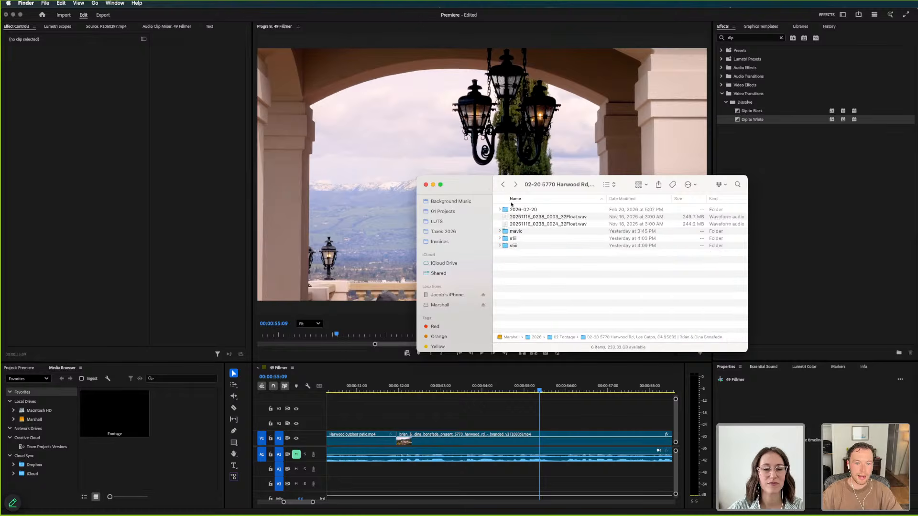
double_click(516, 240)
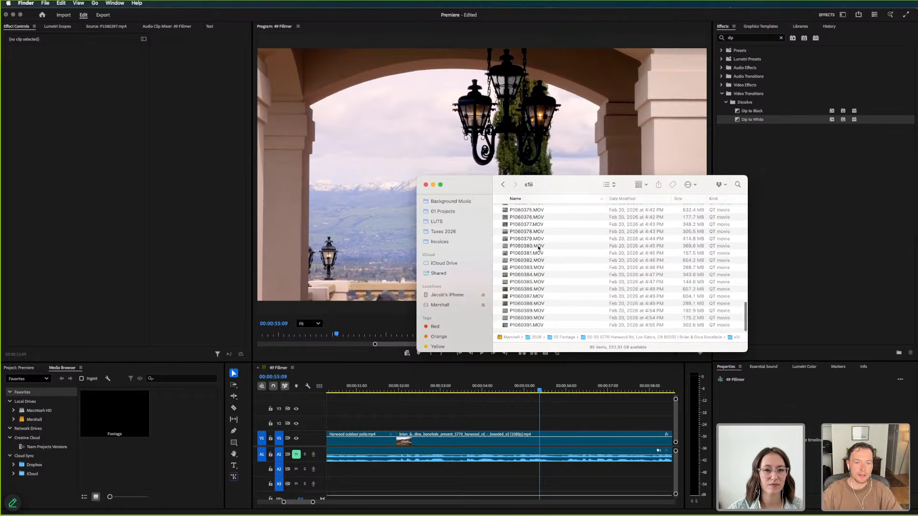
click(531, 267)
key(space)
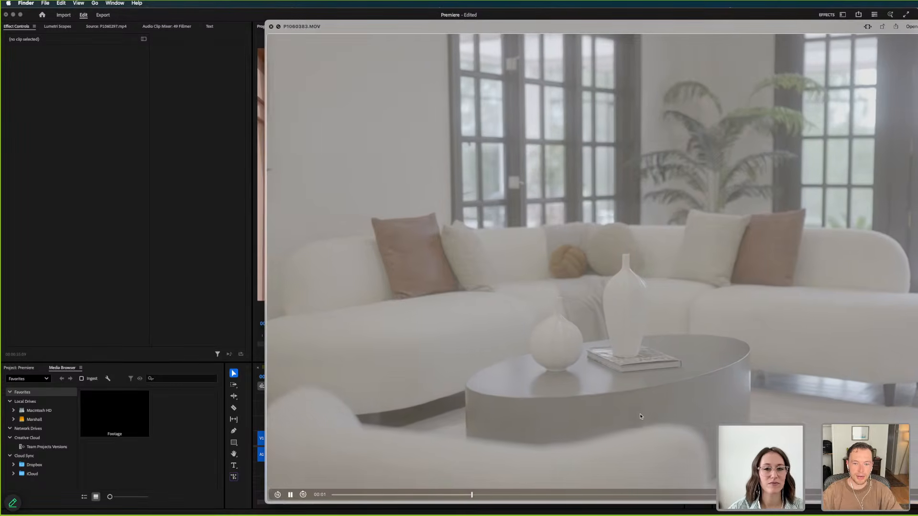
key(space)
click(190, 217)
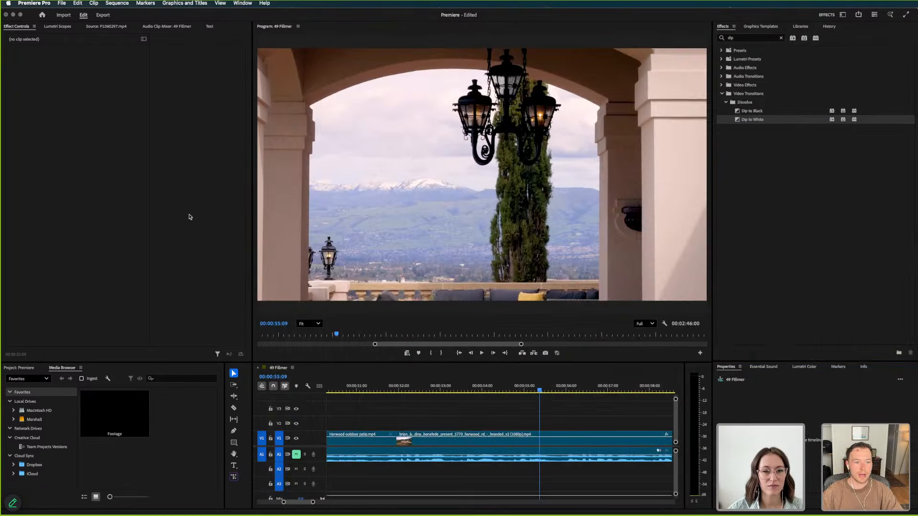
Play from the arched lantern view at 00:00:55:05 into the driveway shot, and examine the end of the sequence
mouse_move(530, 392)
mouse_down()
mouse_move(496, 396)
mouse_move(583, 401)
mouse_move(514, 396)
mouse_move(532, 392)
mouse_up()
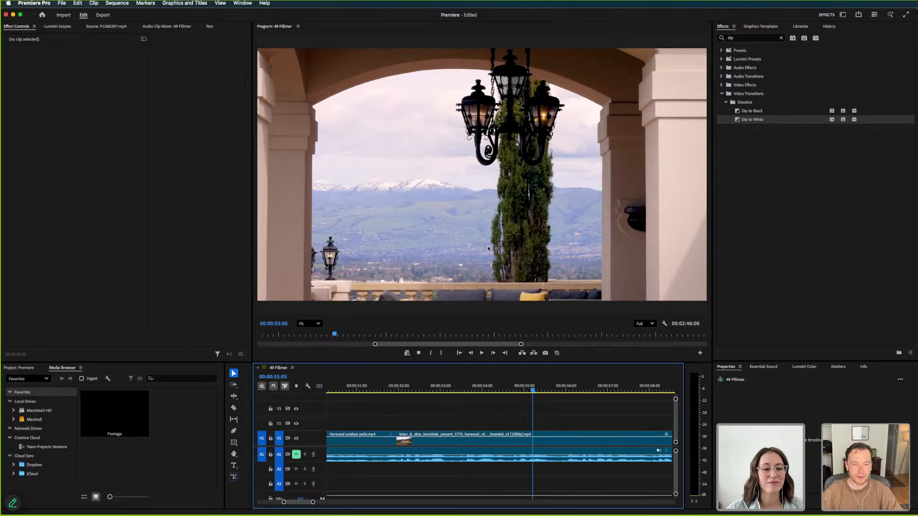
key(space)
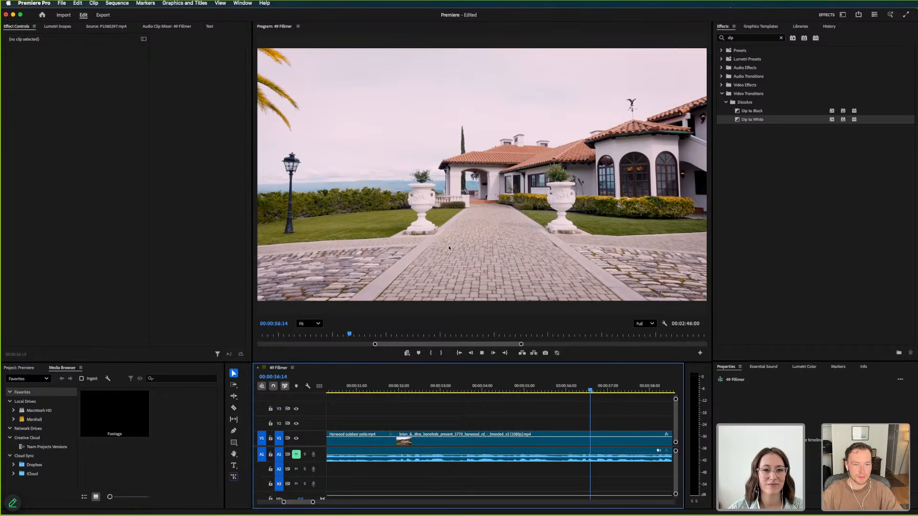
key(minus)
key(minus)
key(minus)
key(minus)
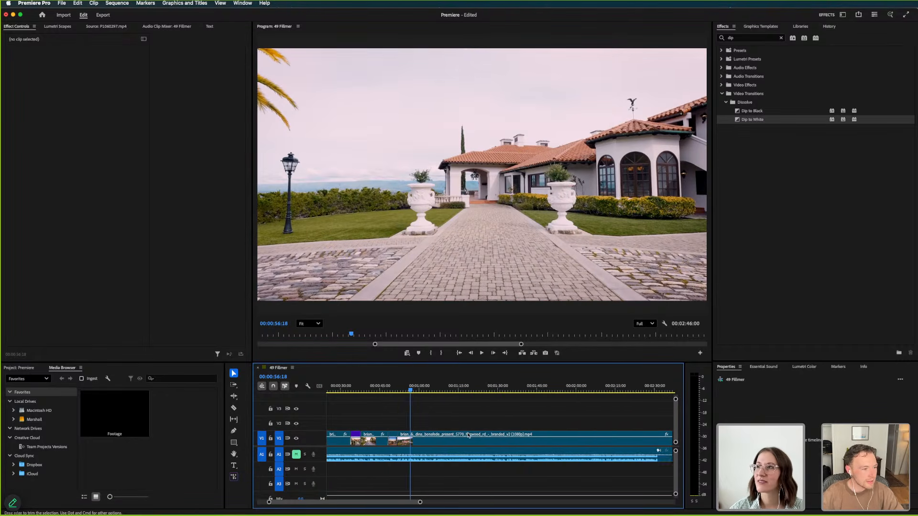
scroll(479, 420, right, 10)
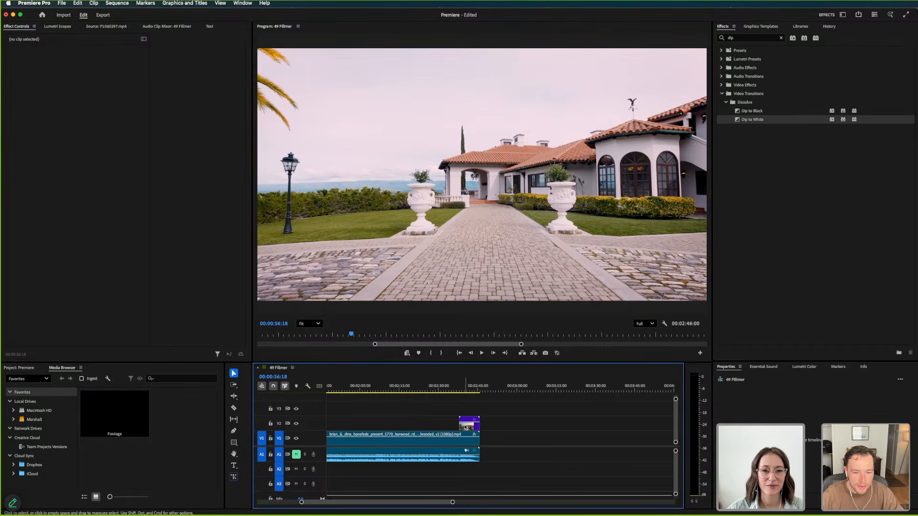
Move the Harwood Timelapse clip on V2 past the end of the presentation video and review the video's uncovered closing section
drag(467, 427, 518, 425)
click(433, 382)
drag(434, 381, 445, 385)
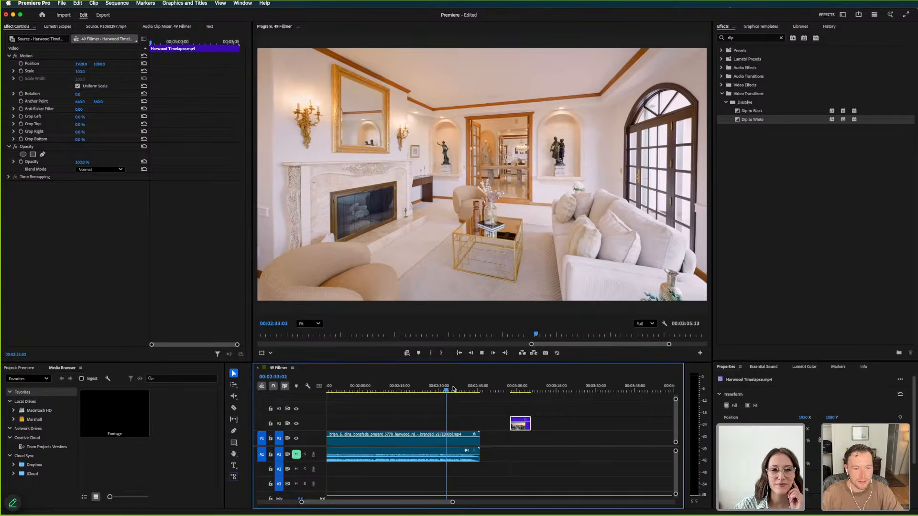
click(453, 387)
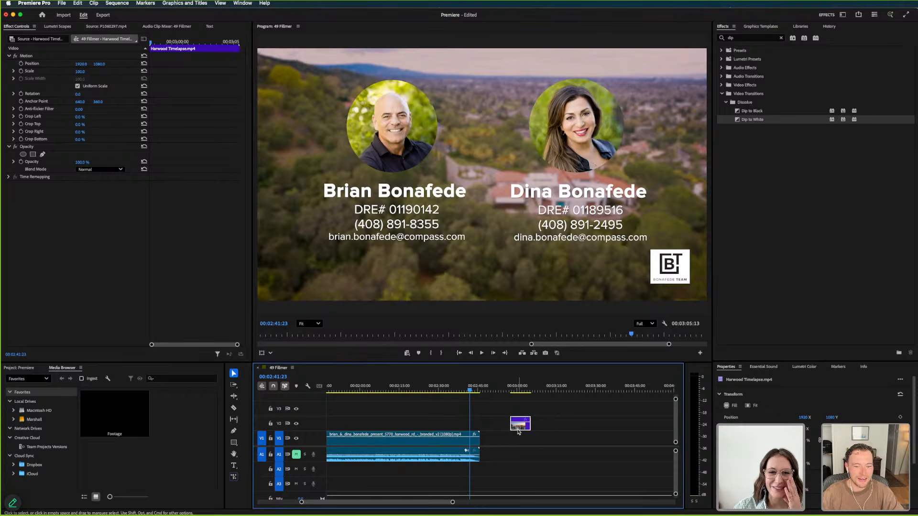
Place the Harwood Timelapse clip on V2 at 00:02:41:23 over the contact card and play the lead-in from the presenters' shot
drag(520, 431, 476, 430)
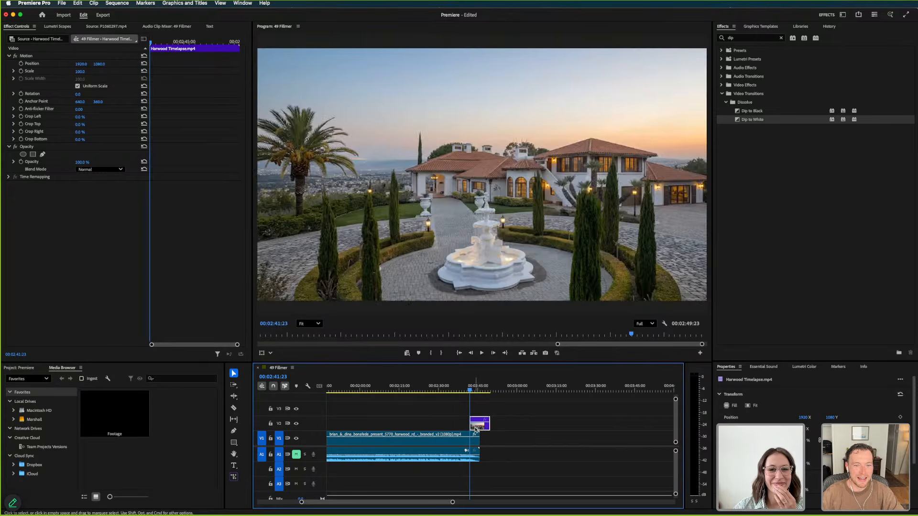
key(space)
drag(473, 389, 464, 392)
key(space)
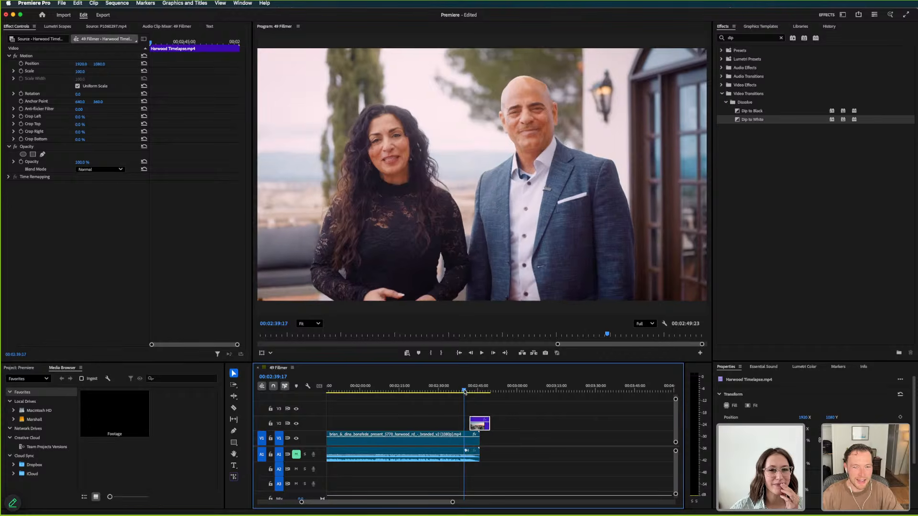
key(space)
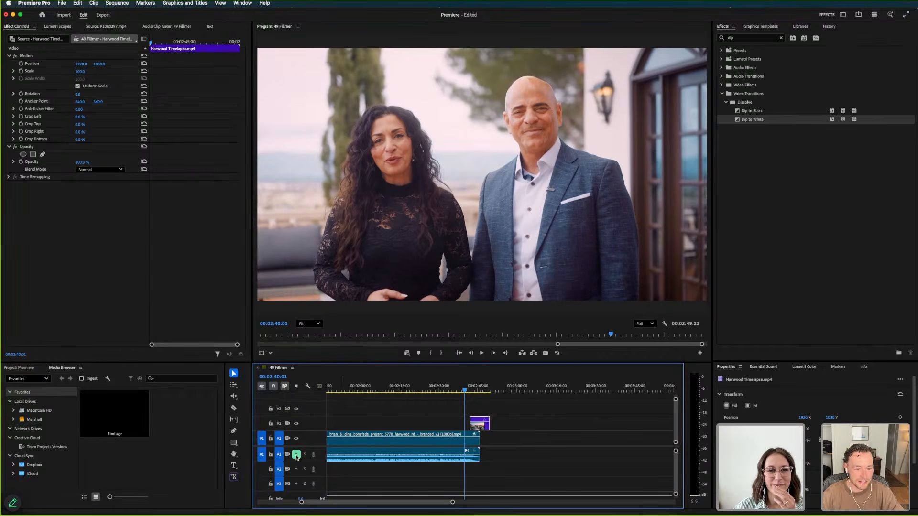
Find the cut from the presenters to the contact card frame by frame and start the Harwood Timelapse clip there, at 00:02:41:00
drag(481, 429, 490, 421)
click(468, 389)
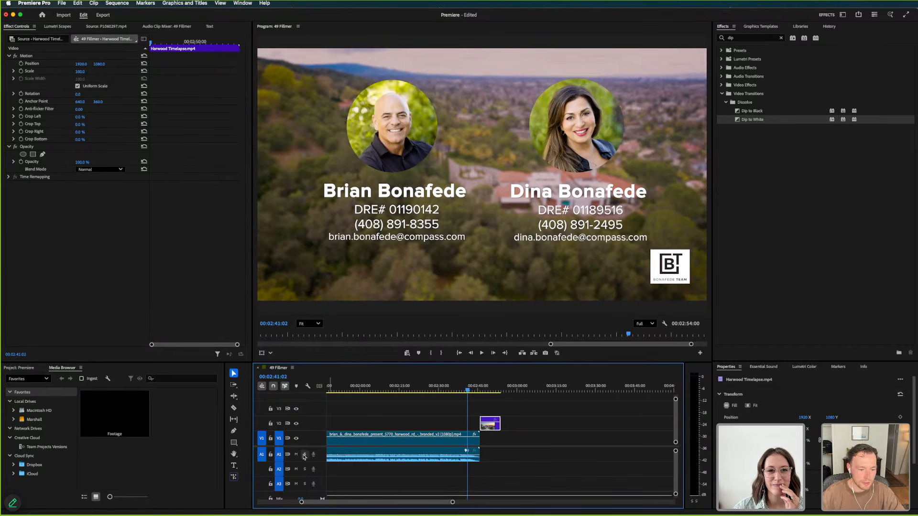
key(Left)
key(Left)
key(Left)
key(Left)
key(Left)
key(Right)
key(Right)
key(Right)
key(Right)
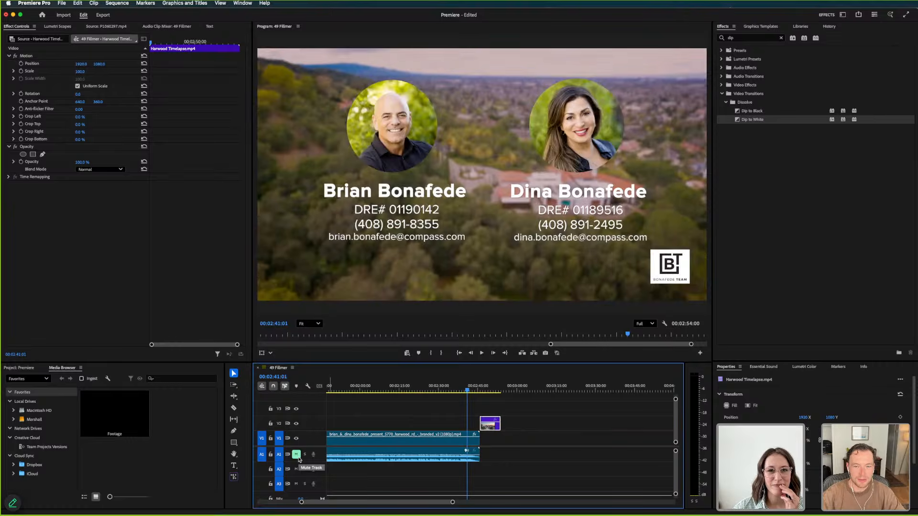
key(Left)
key(Left)
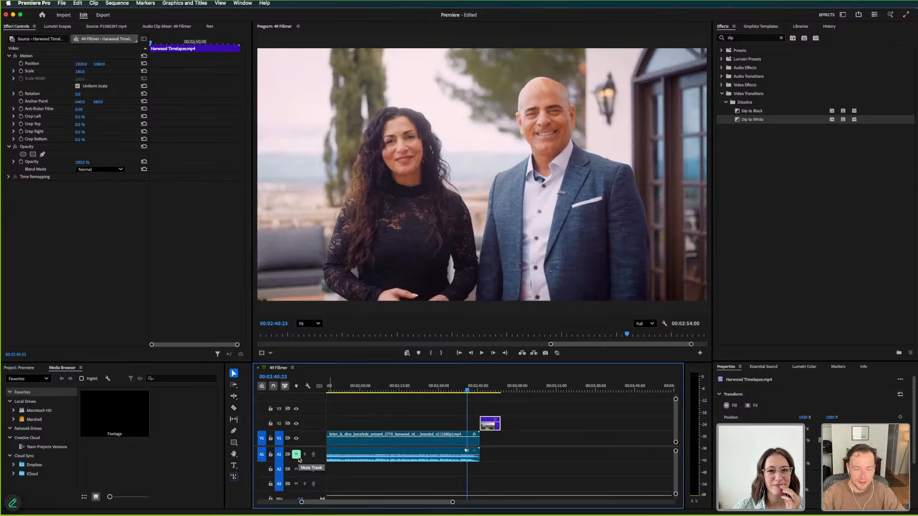
key(Right)
drag(490, 422, 469, 416)
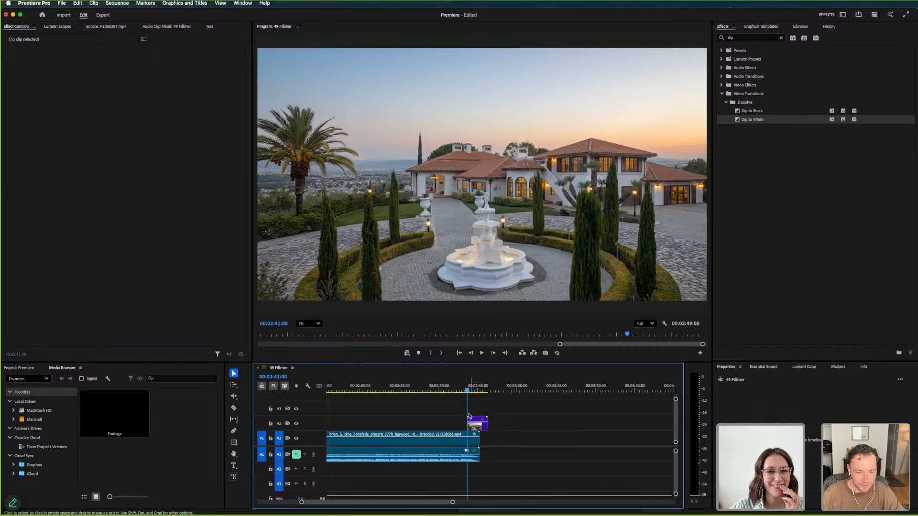
Play from 00:02:37:09 into the Harwood Timelapse clip, and set its speed to 160%
click(458, 390)
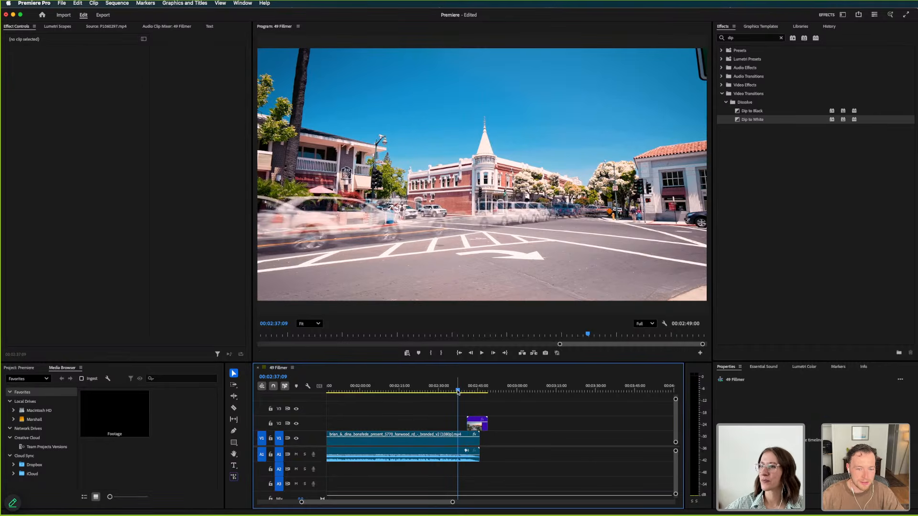
key(space)
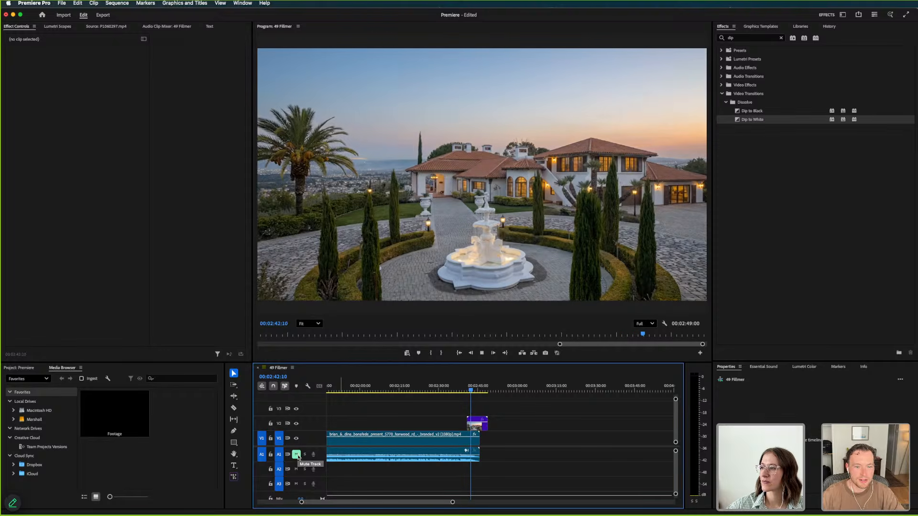
click(476, 427)
key(super+r)
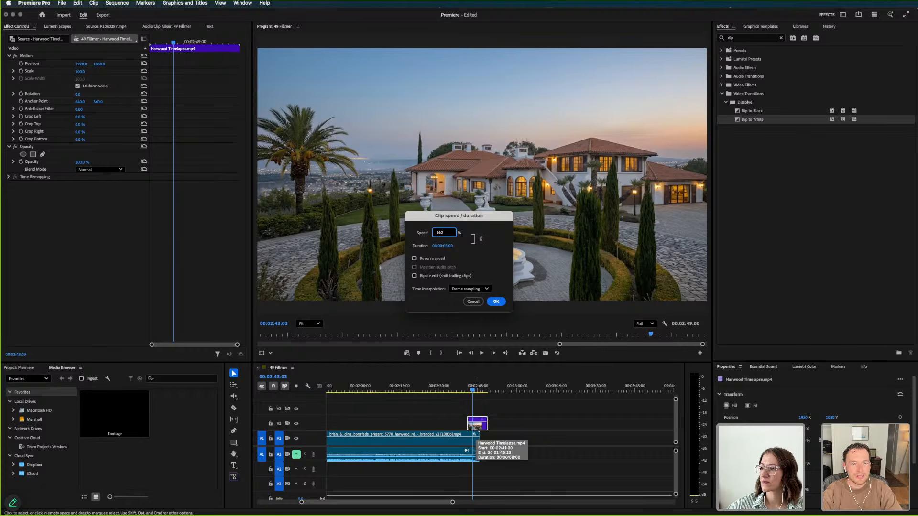
key(Return)
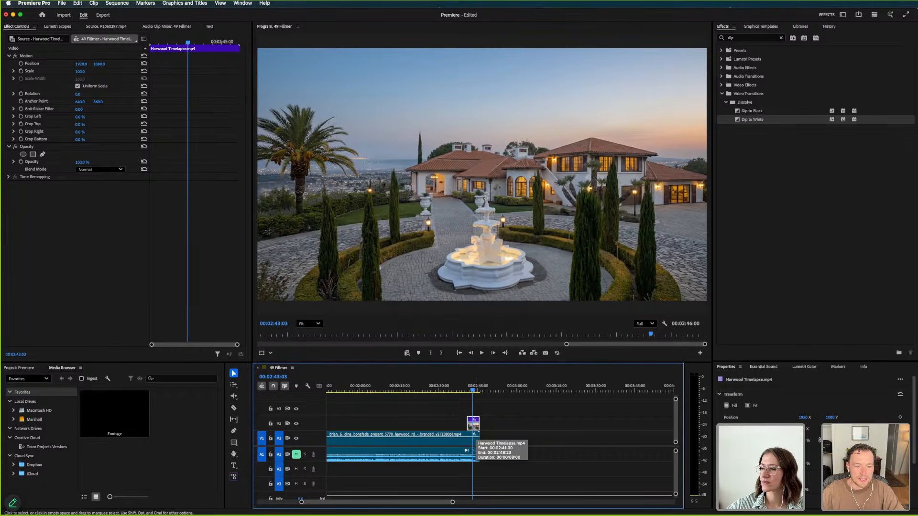
Play the sped-up Harwood Timelapse at the end of the sequence up to about 00:02:44:21
click(468, 393)
key(space)
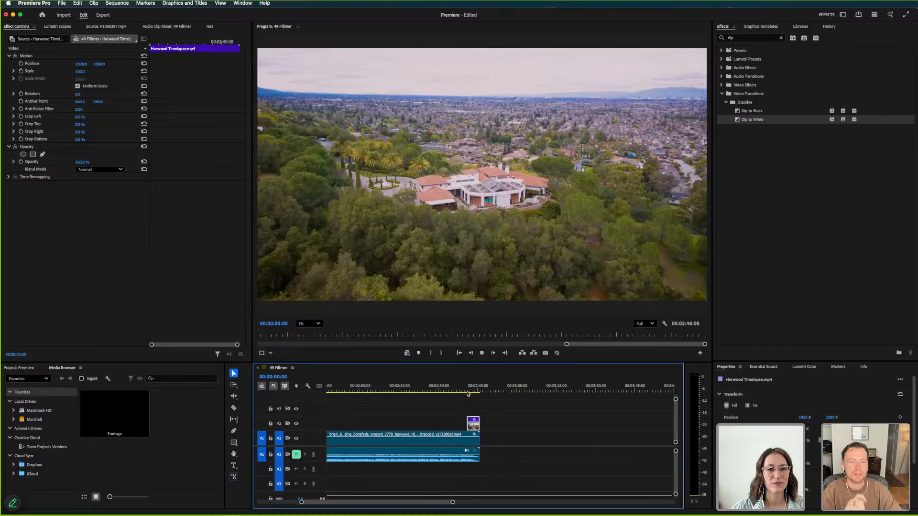
key(minus)
key(minus)
key(space)
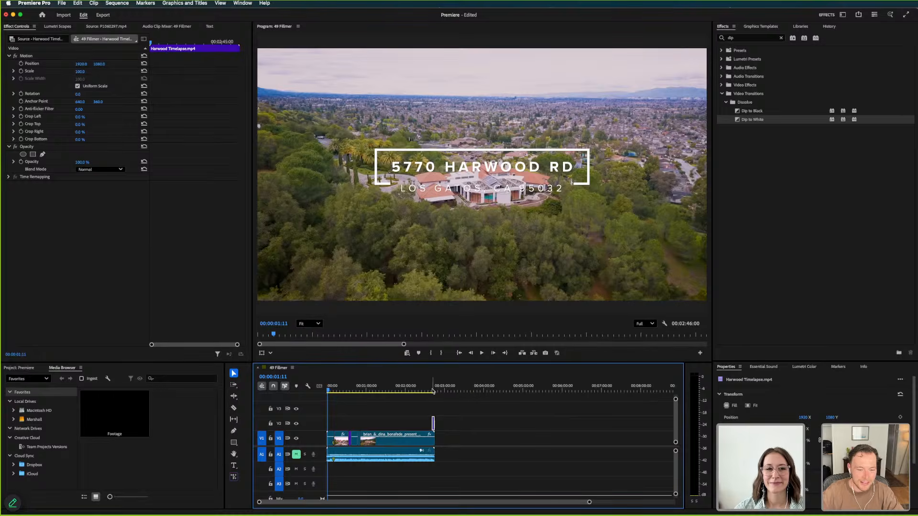
click(433, 391)
key(space)
key(equal)
key(equal)
key(equal)
key(equal)
key(equal)
key(equal)
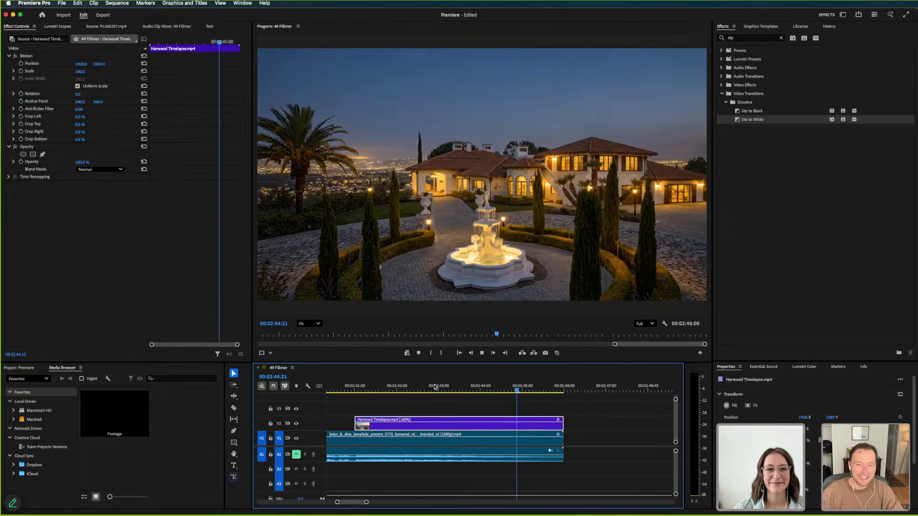
Add an opacity fade-out to the end of the Harwood Timelapse clip and start playback
key(space)
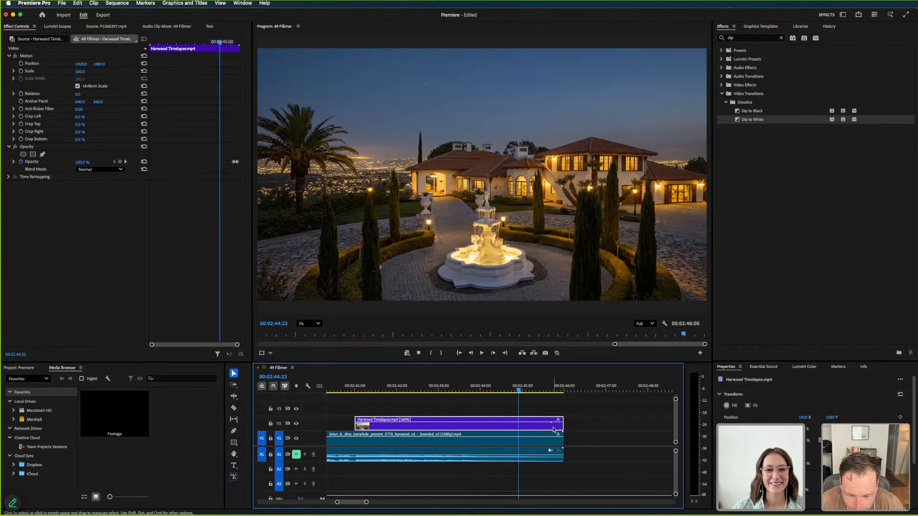
click(552, 400)
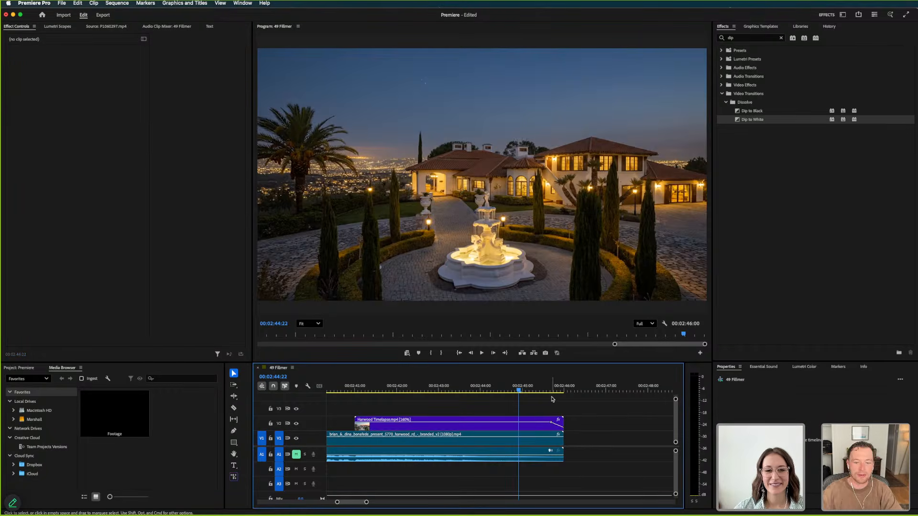
key(space)
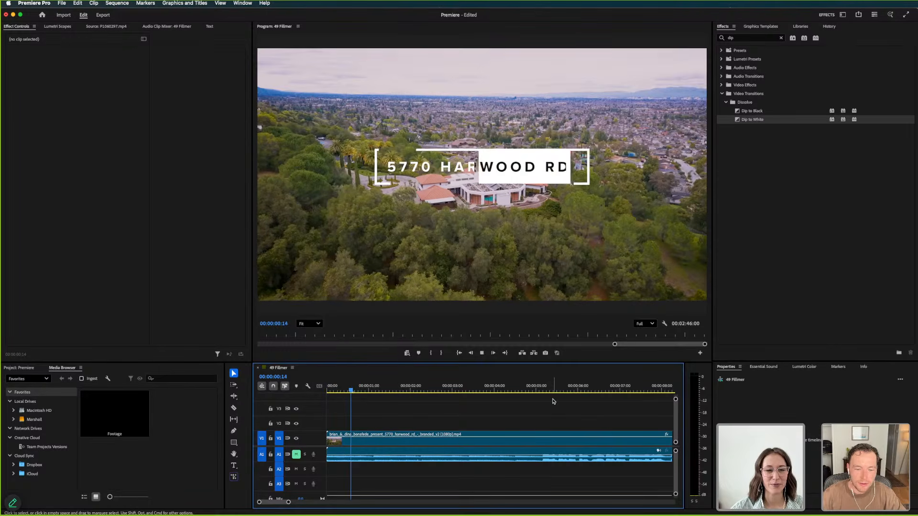
Return to the end of the sequence and scrub the Harwood Timelapse from 00:02:45:15 back to 00:02:44:09
key(minus)
key(minus)
key(minus)
key(minus)
key(minus)
key(minus)
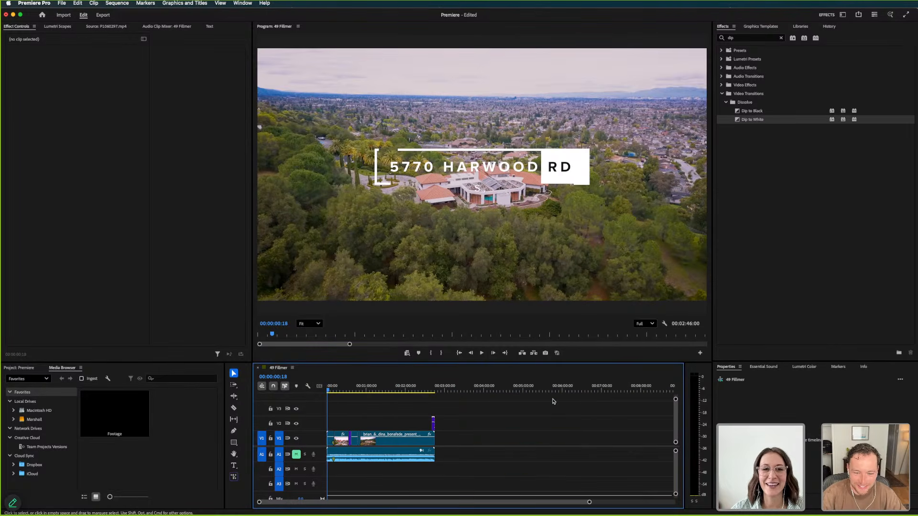
click(435, 389)
key(equal)
key(equal)
key(equal)
key(equal)
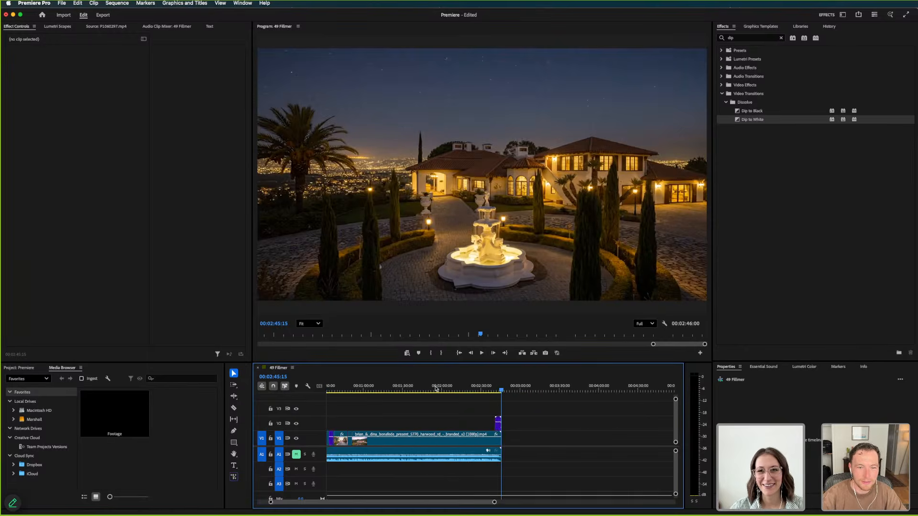
drag(469, 390, 489, 394)
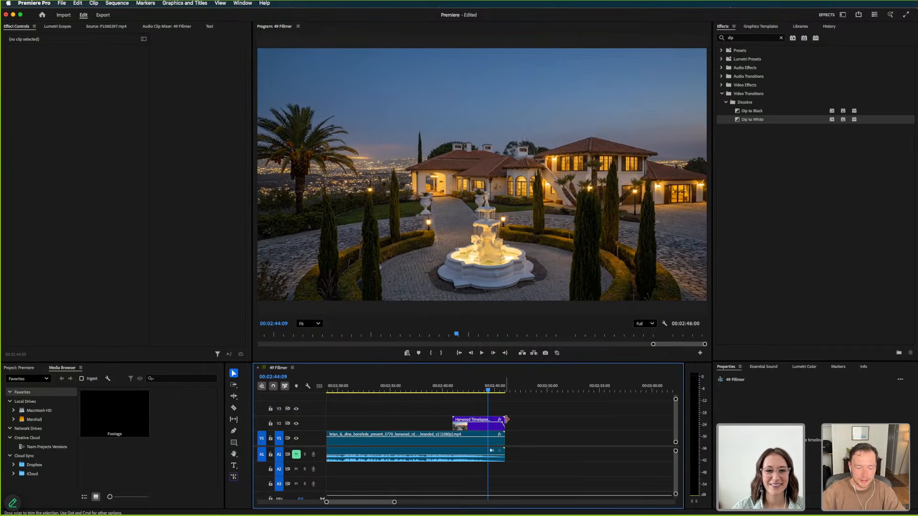
Trim the end of the presentation video on V1 to about 00:02:45, beneath the Harwood Timelapse, and check the presenters' shot at 00:02:40:15
key(super+equal)
key(equal)
key(equal)
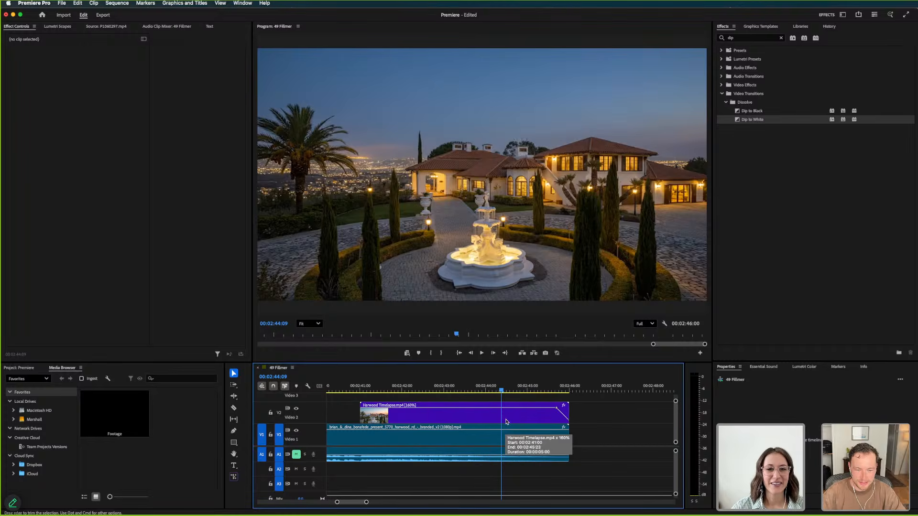
drag(568, 436, 344, 390)
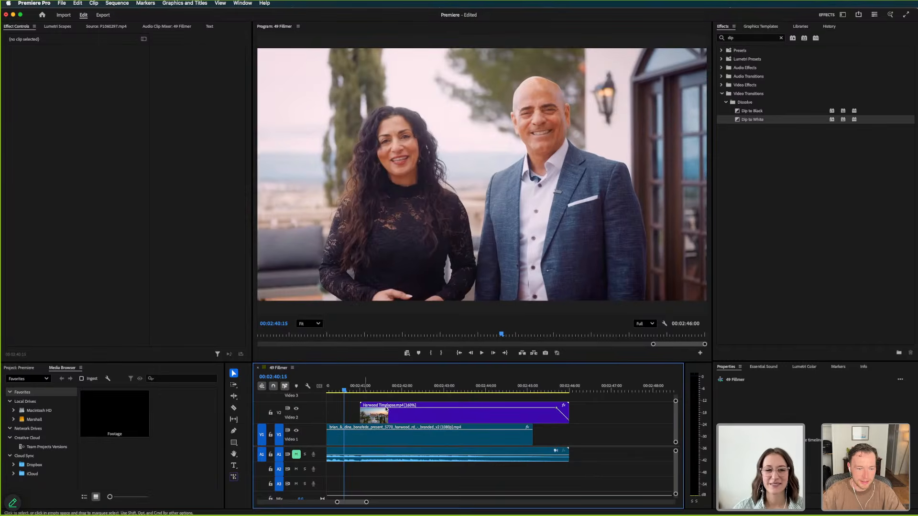
Disable the Harwood Timelapse clip at 00:02:42:00 to compare it with the contact card underneath, and enable it again
click(400, 413)
click(402, 388)
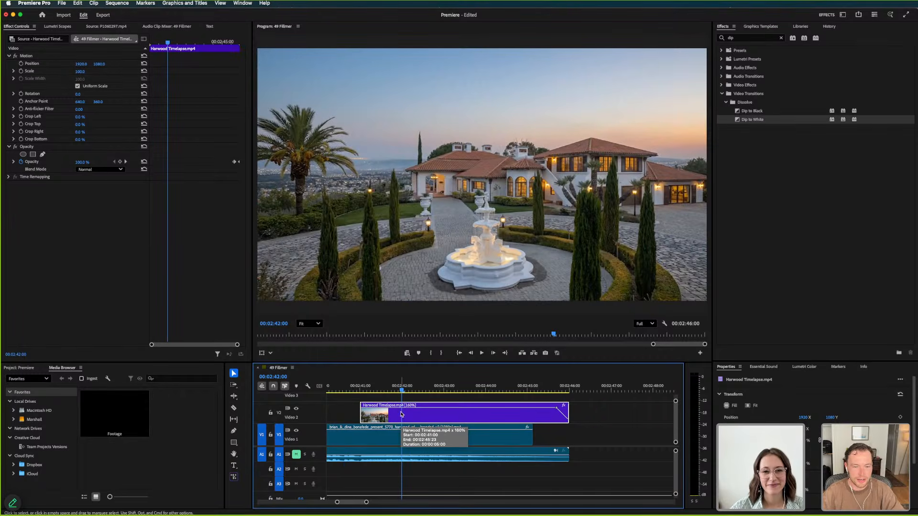
key(super+shift+e)
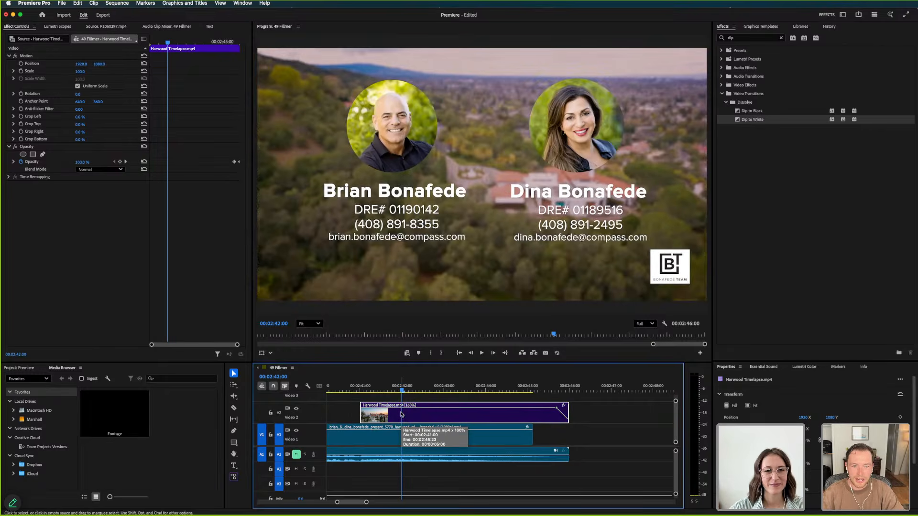
key(super+shift+e)
Play the edited sequence from its beginning through to the driveway and fountain shot at 00:00:11:14
key(space)
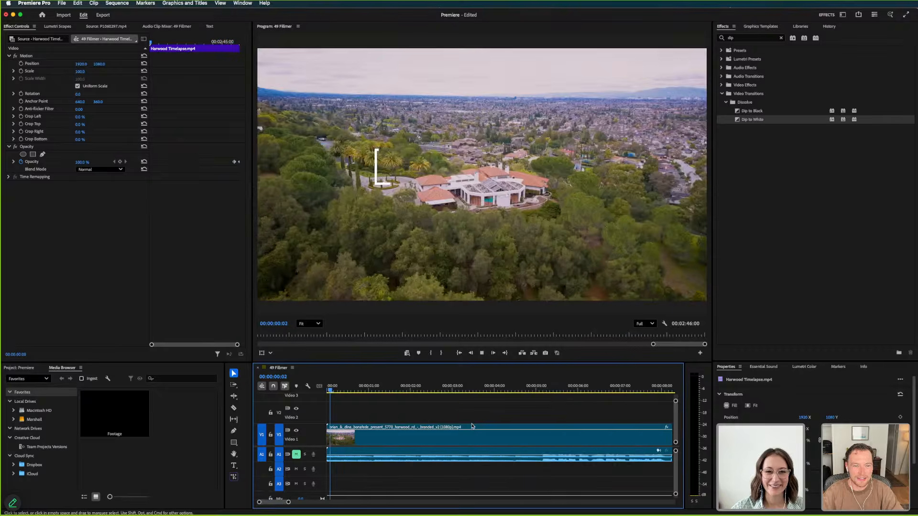
key(minus)
key(minus)
key(minus)
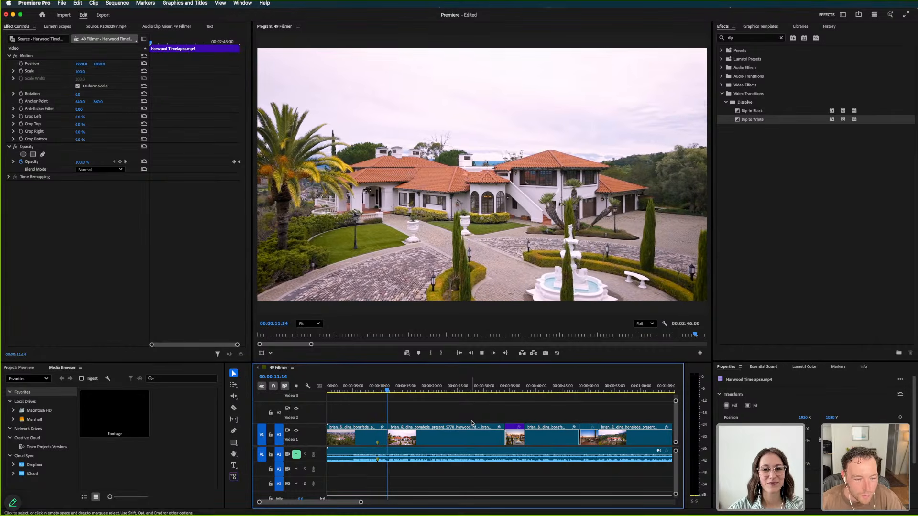
Switch to Firefly in Chrome, open Timeline 5 in the video editor, and show the Quick cut options
key(super+Tab)
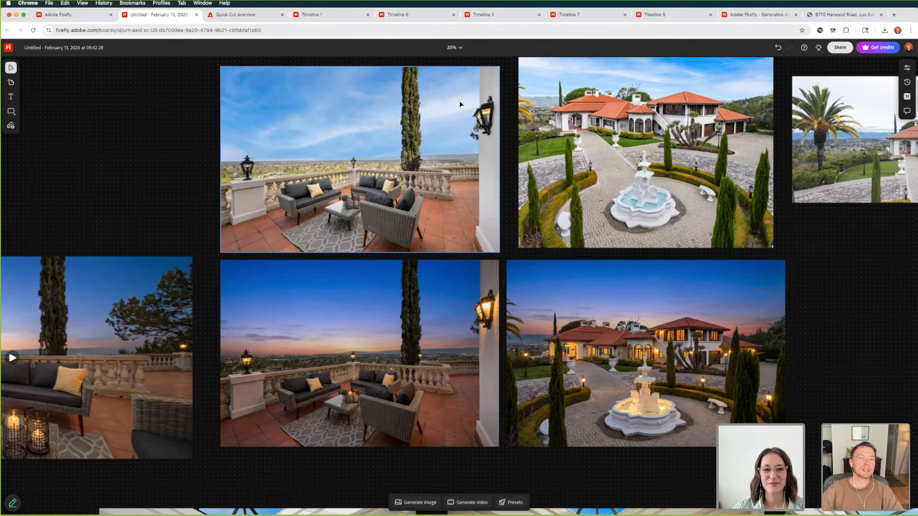
click(656, 16)
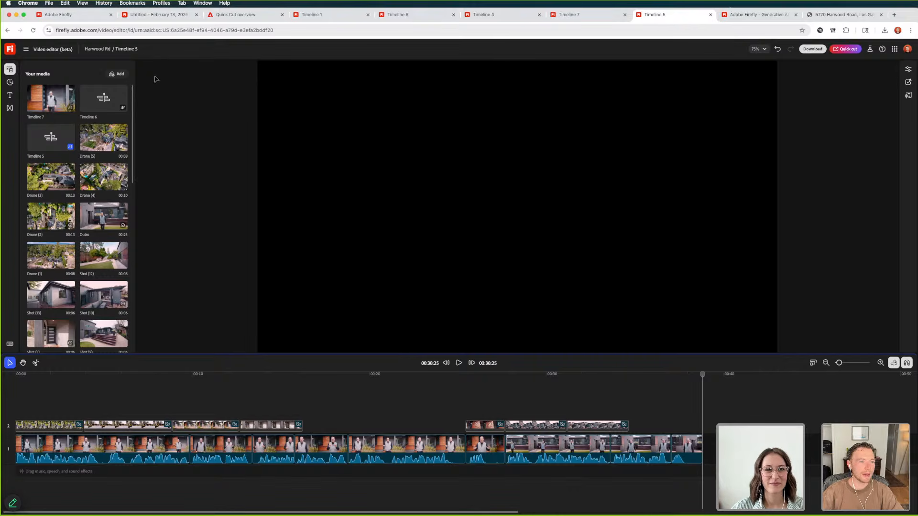
click(847, 49)
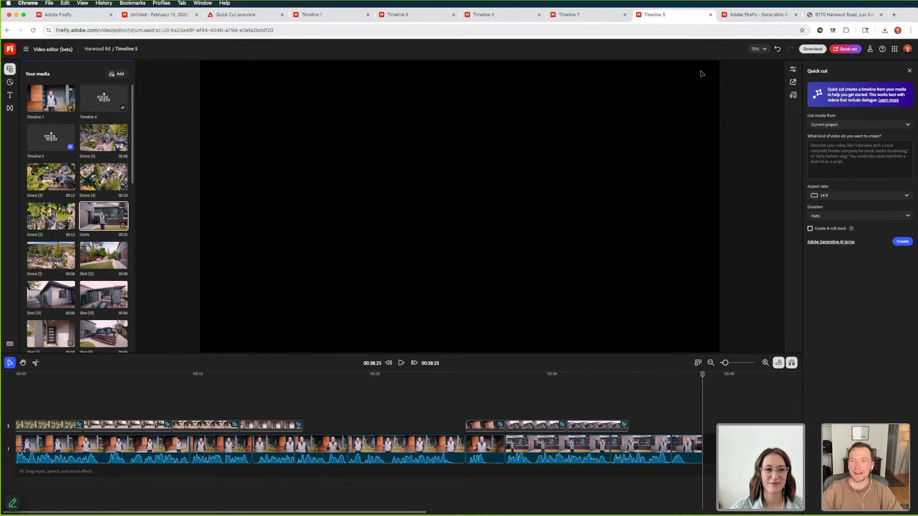
View the text-based editing transcript, close the Quick cut options, and show the timeline properties for Timeline 5
click(793, 70)
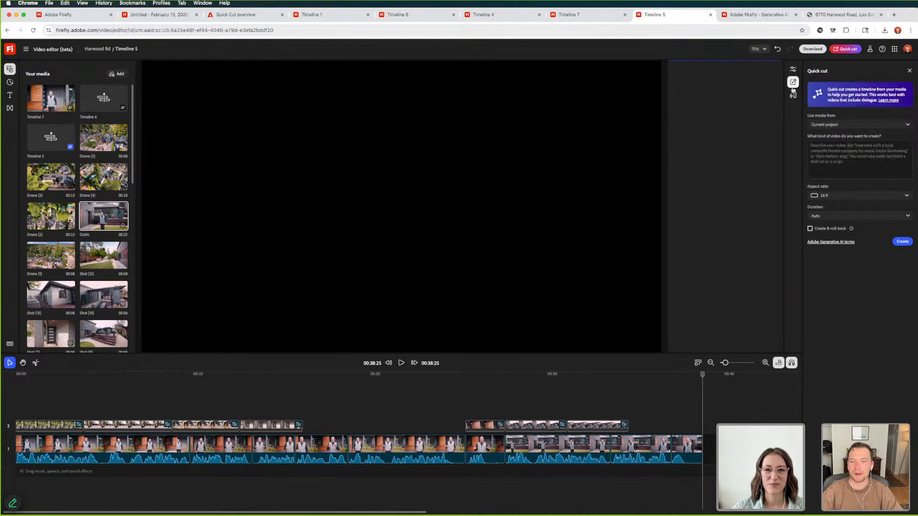
click(794, 96)
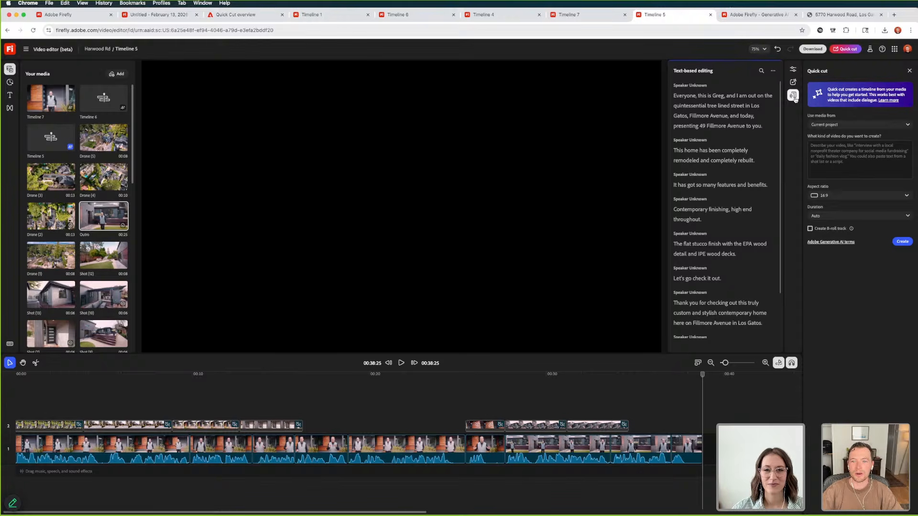
click(910, 70)
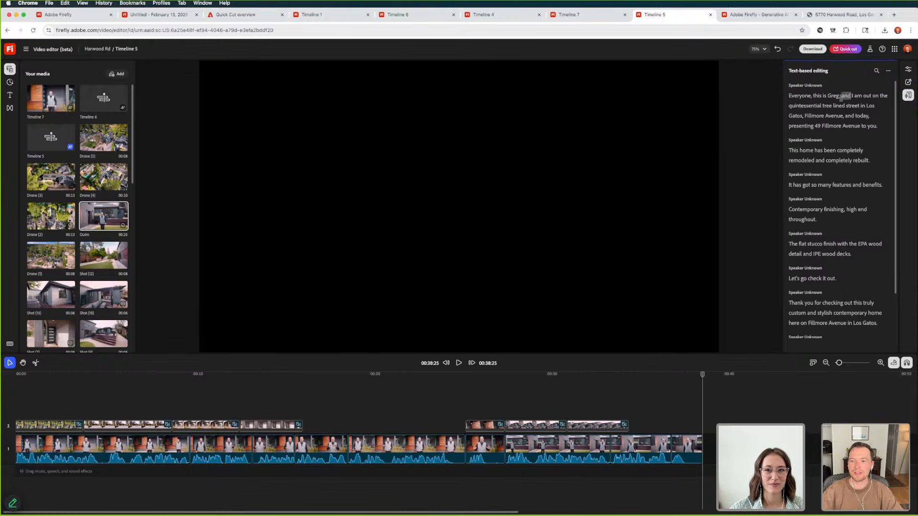
click(908, 70)
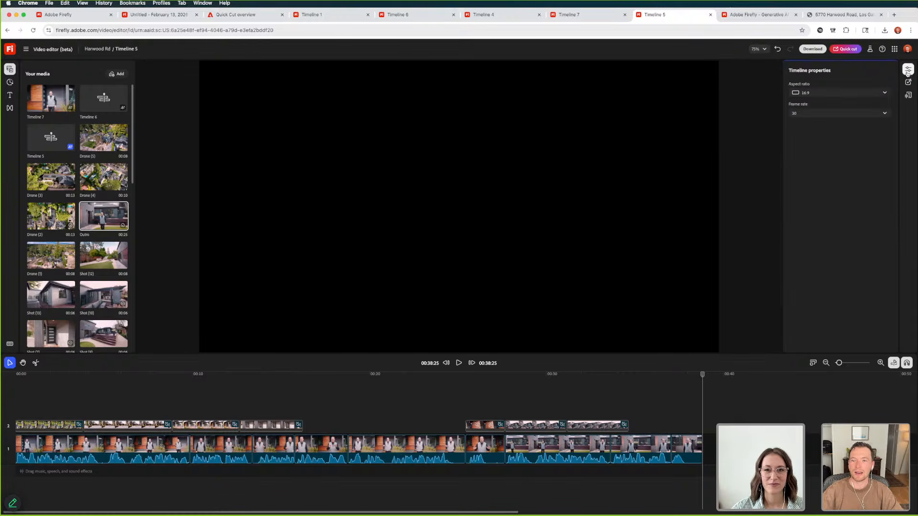
Open the Firefly board from February 13, 2026 and play the generated twilight terrace video beside the terrace photos
click(311, 15)
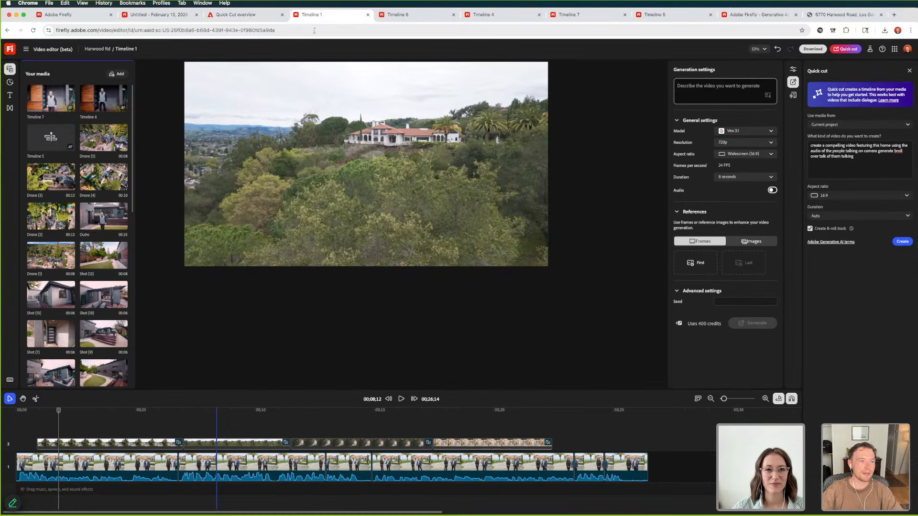
click(151, 15)
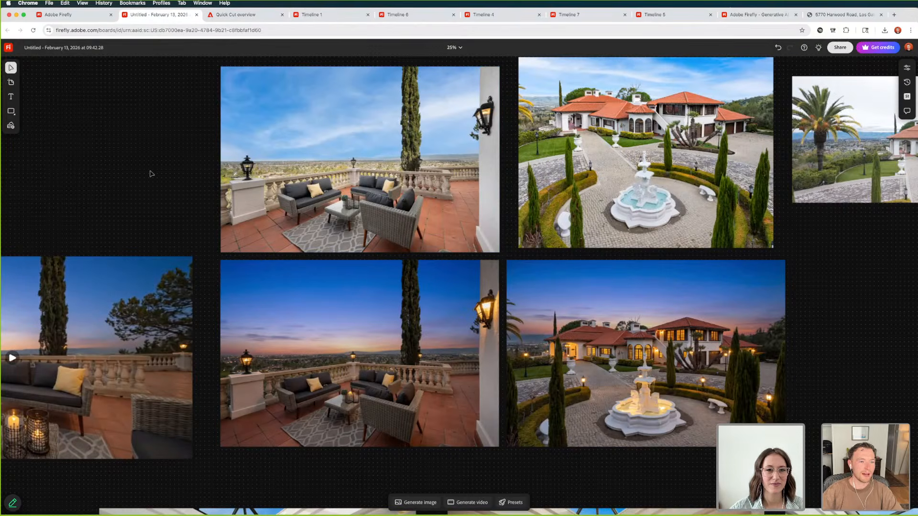
key(super+minus)
key(super+minus)
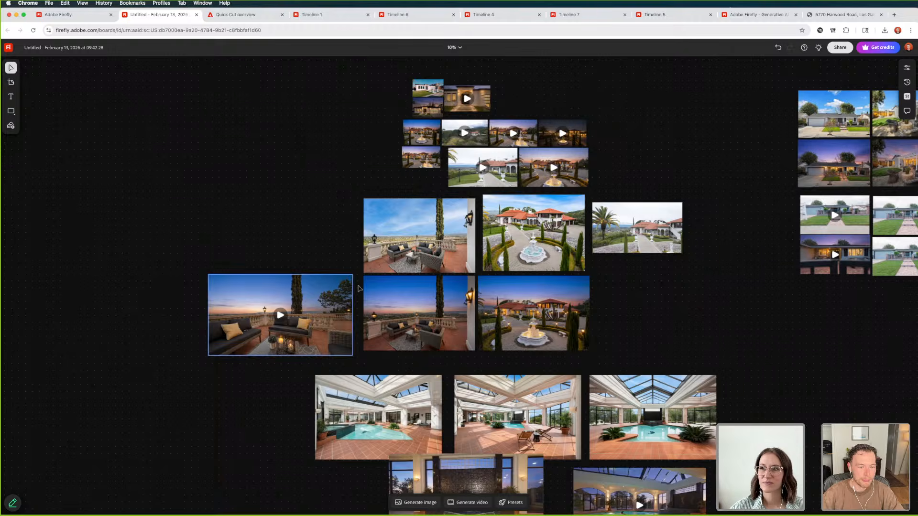
click(280, 315)
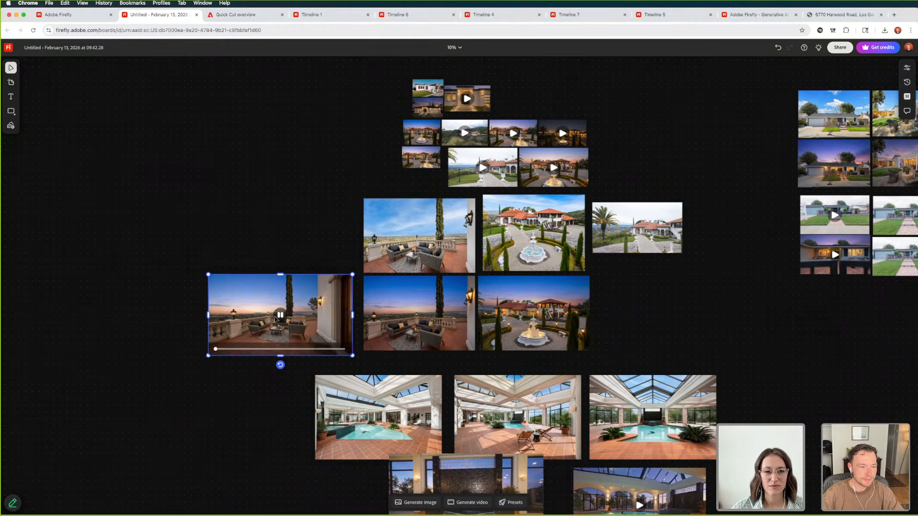
click(185, 349)
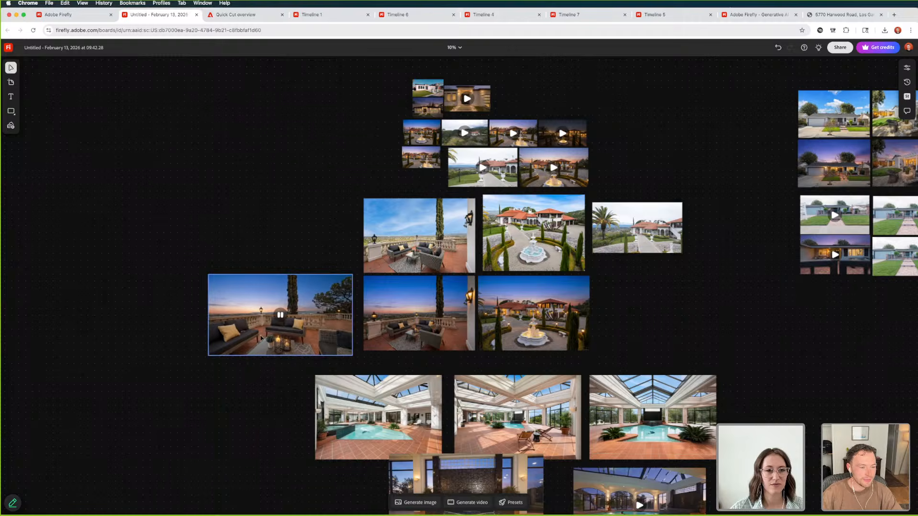
Inspect the twilight terrace video up close and replay it to show its camera move
key(super+equal)
key(super+equal)
key(super+equal)
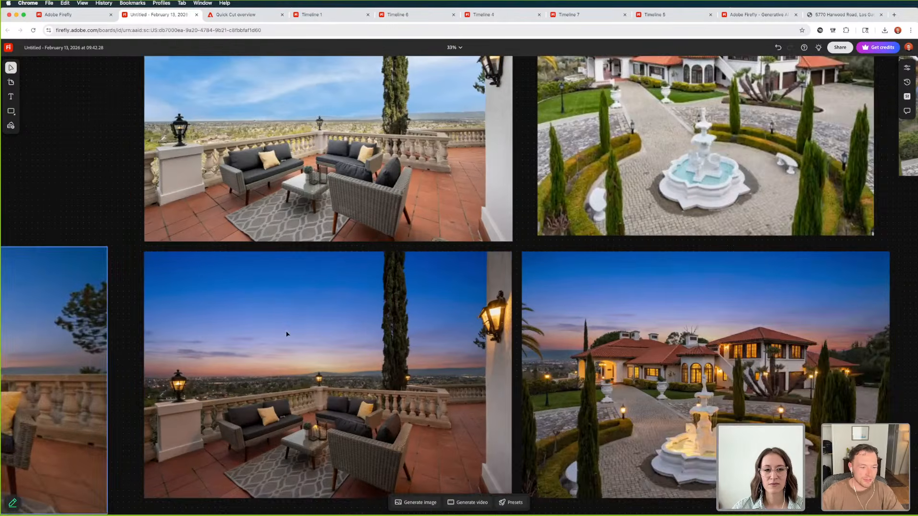
scroll(287, 334, left, 10)
scroll(282, 334, left, 2)
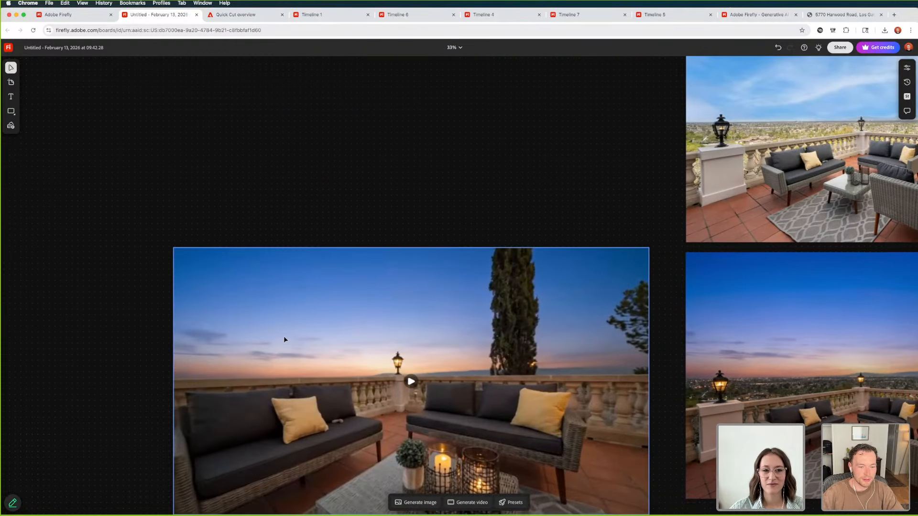
scroll(287, 339, down, 1)
click(406, 329)
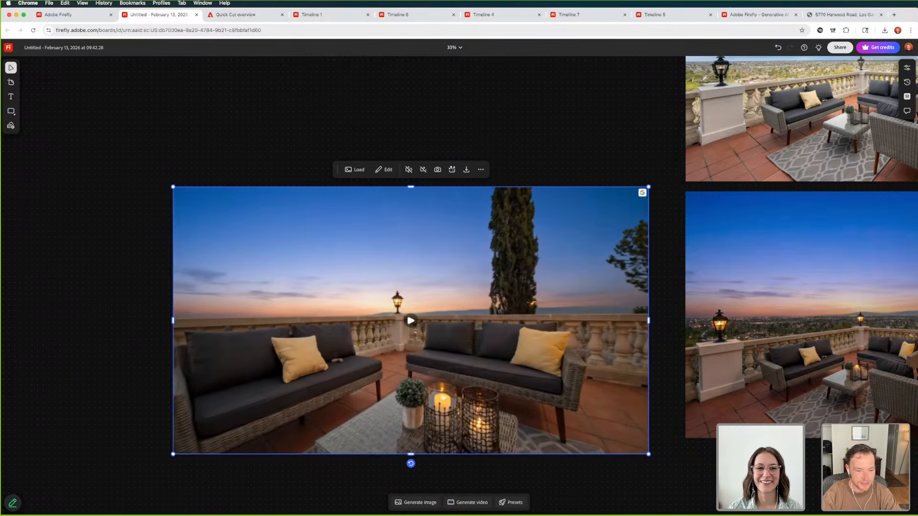
click(411, 322)
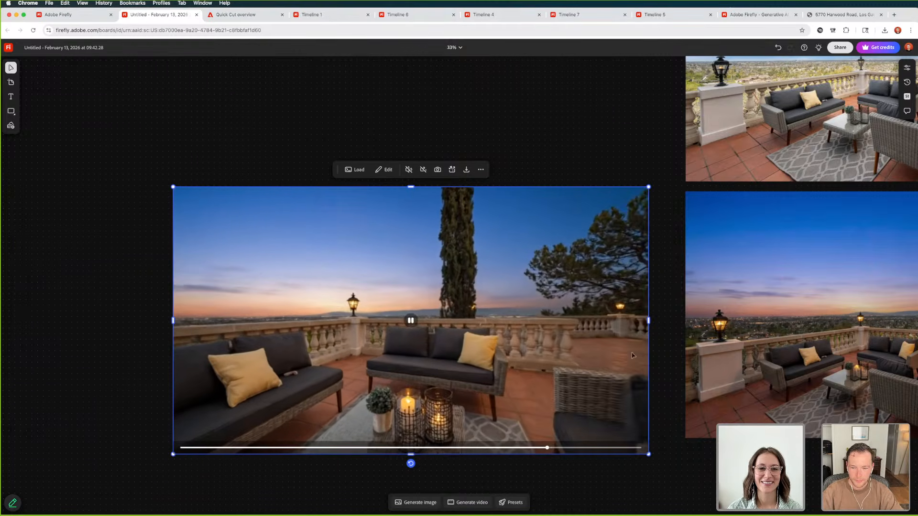
Compare the daylight terrace and fountain driveway photos with their twilight versions on the board
scroll(526, 354, right, 5)
scroll(685, 336, right, 5)
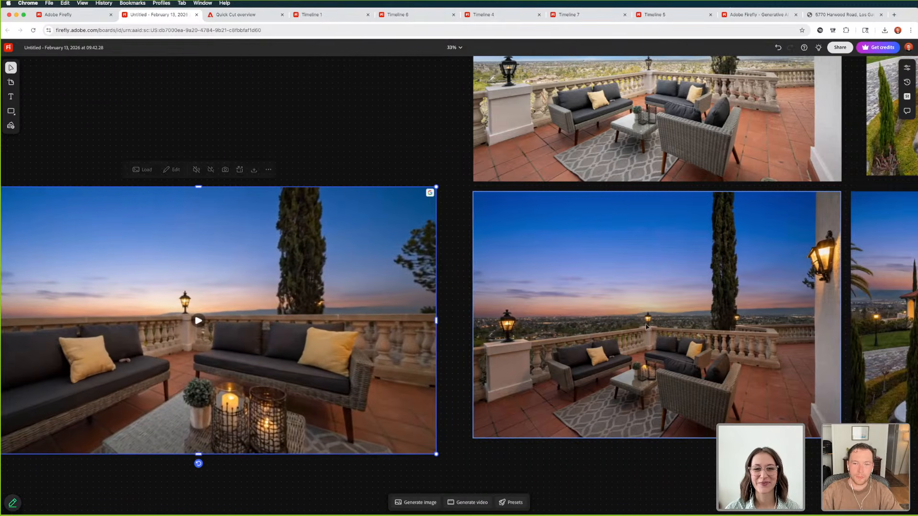
scroll(670, 200, down, 4)
click(657, 220)
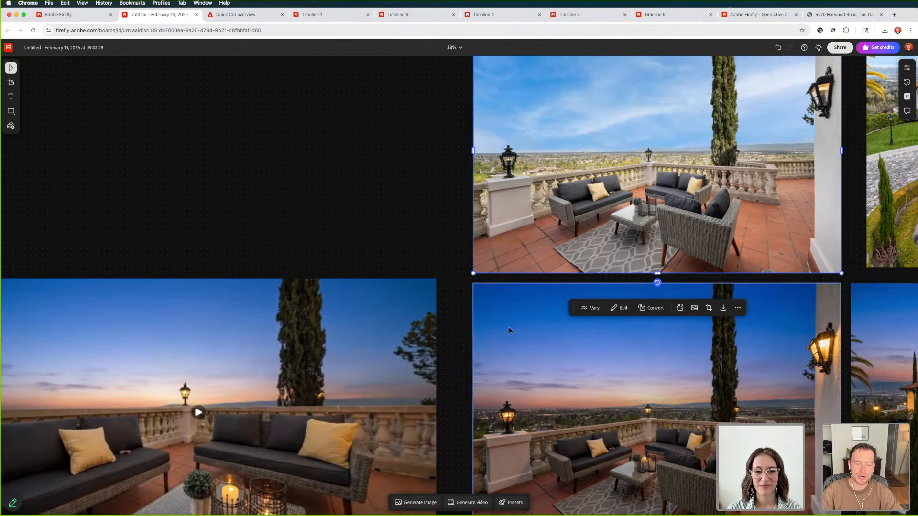
scroll(510, 330, down, 6)
scroll(578, 315, right, 8)
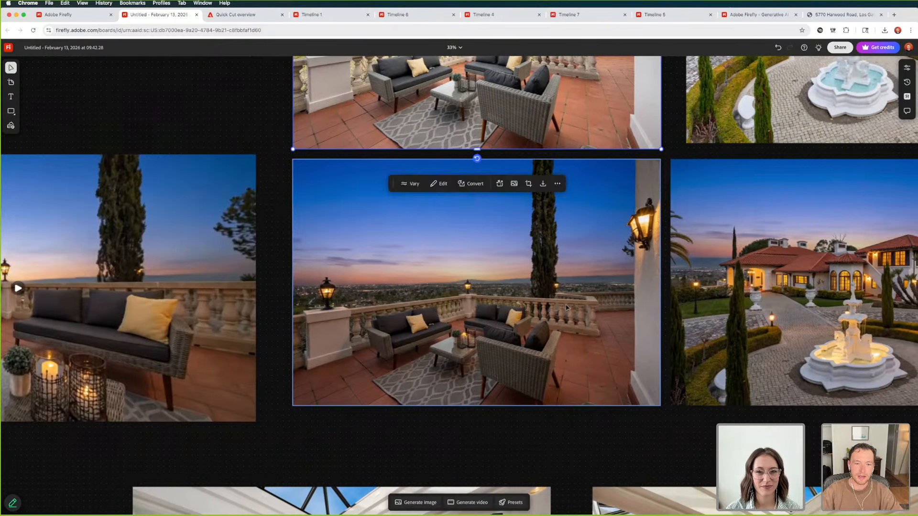
scroll(556, 302, right, 12)
scroll(555, 304, up, 6)
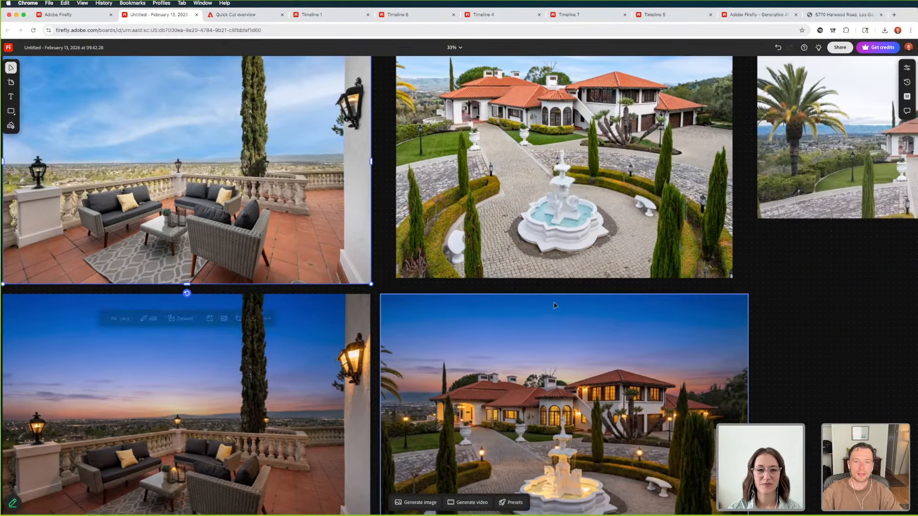
scroll(556, 304, down, 8)
click(555, 304)
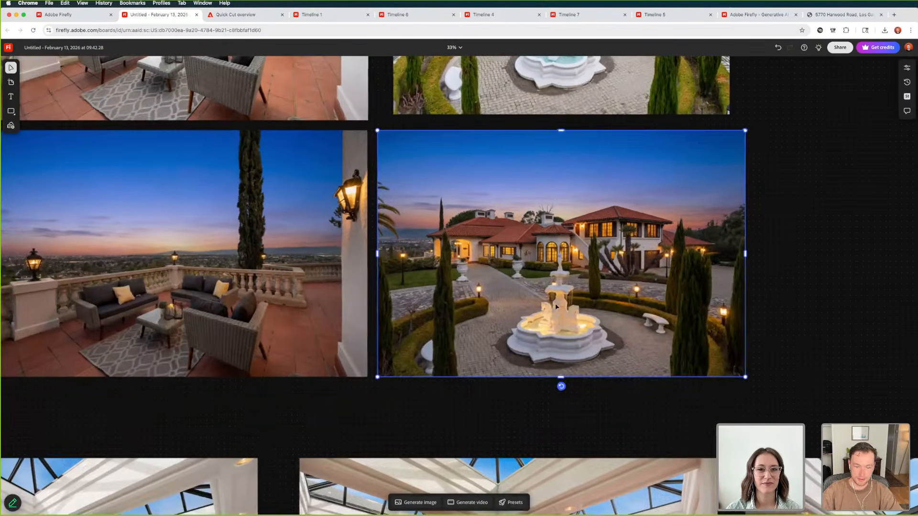
Find the modern white house group above the fountain videos and play its twilight front-entrance video
click(814, 341)
key(super+minus)
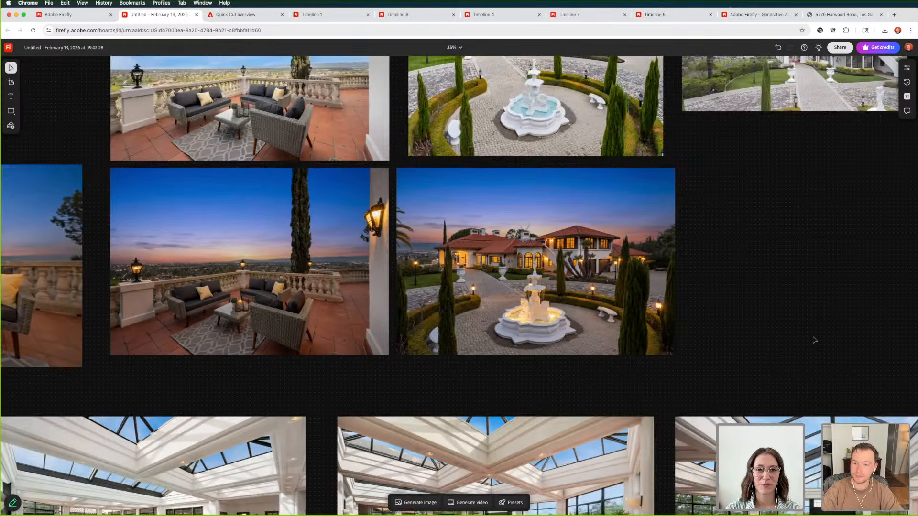
scroll(765, 296, up, 20)
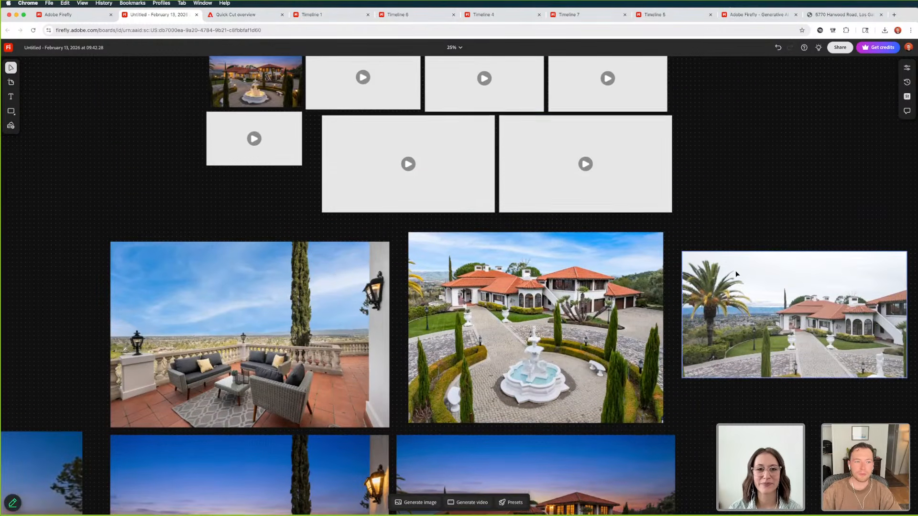
scroll(523, 259, up, 7)
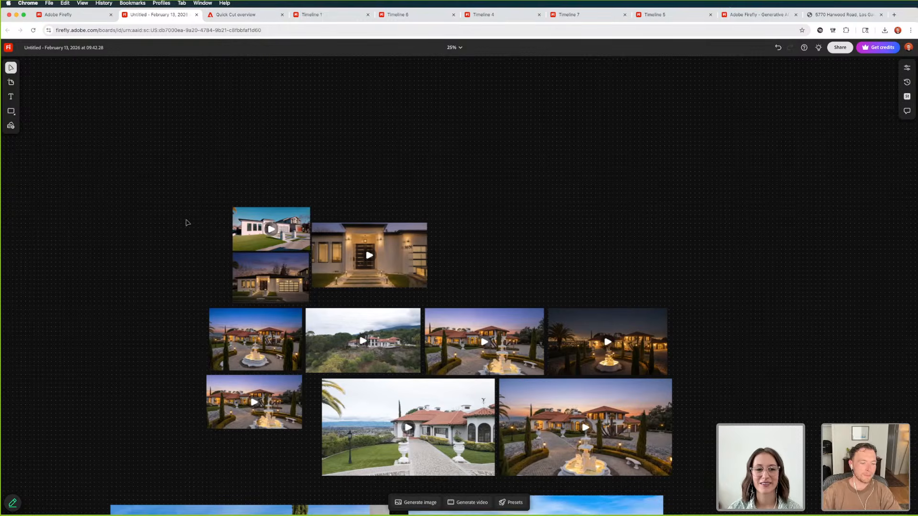
key(super+equal)
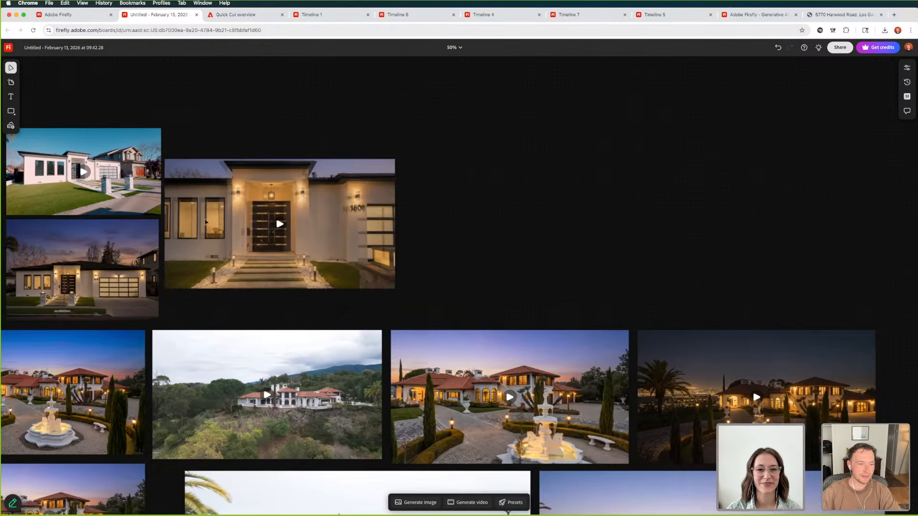
scroll(205, 222, left, 5)
click(215, 226)
key(super+equal)
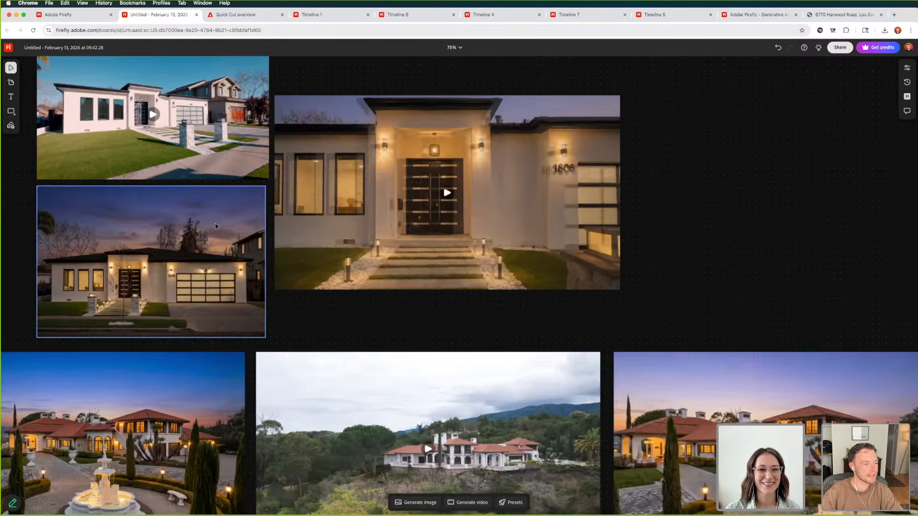
scroll(215, 226, up, 2)
scroll(263, 287, left, 4)
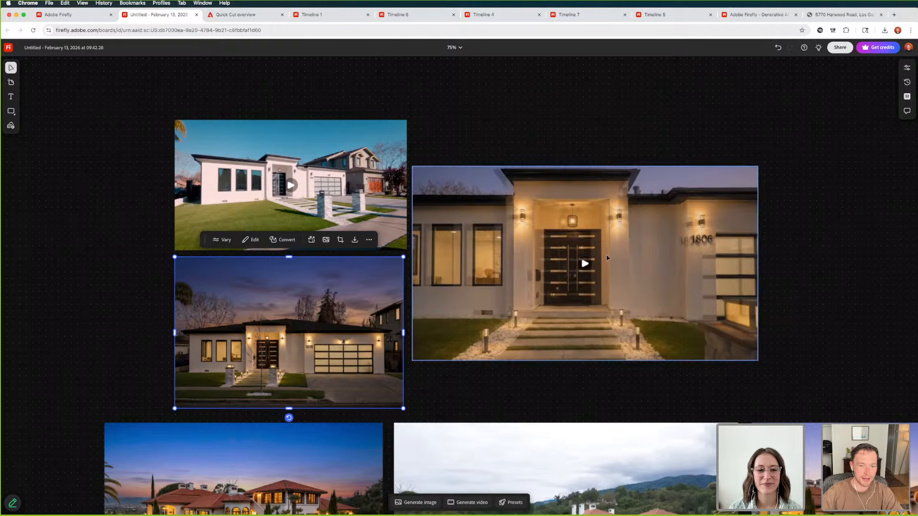
click(585, 264)
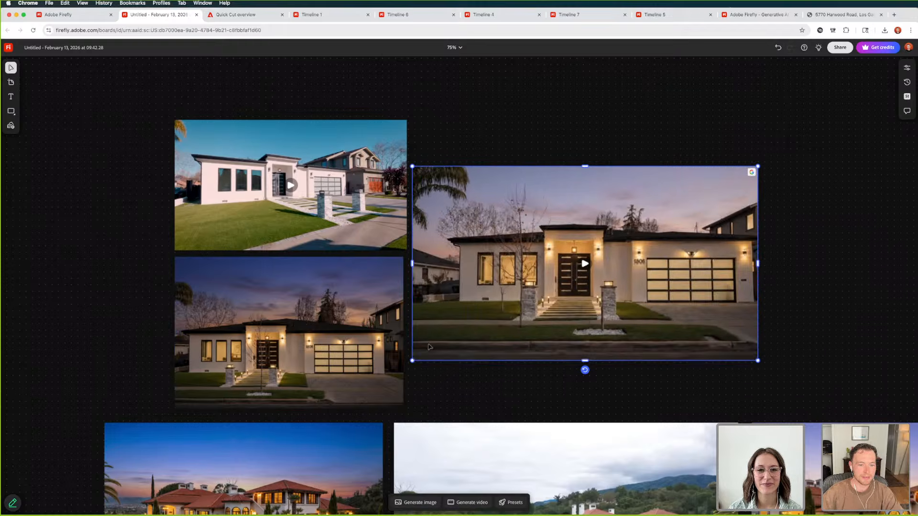
Replay the white house twilight video, scrub it back to its opening street view, and place it slightly apart from the two stills
click(586, 265)
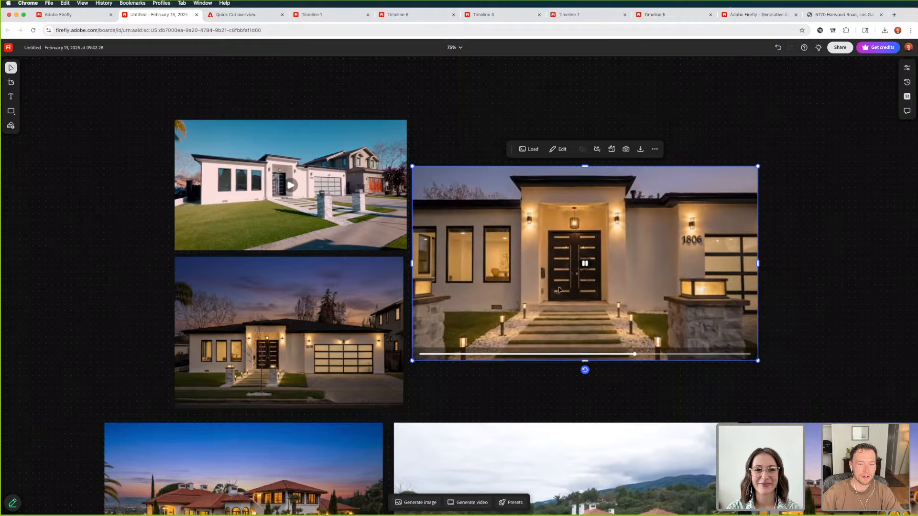
click(585, 263)
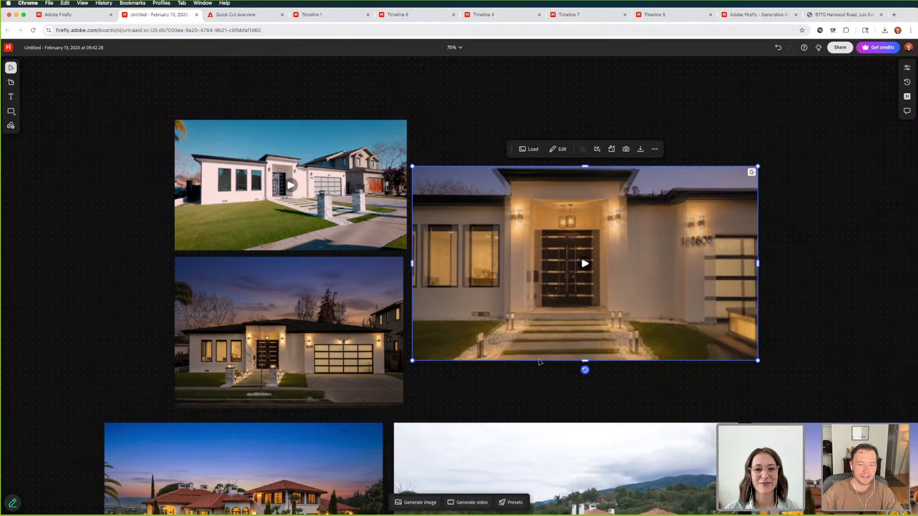
click(541, 355)
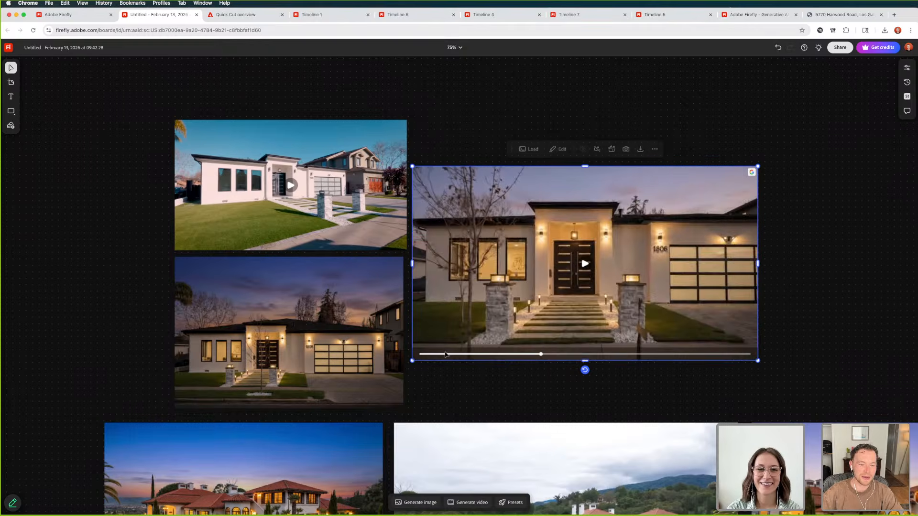
drag(445, 354, 436, 355)
click(436, 355)
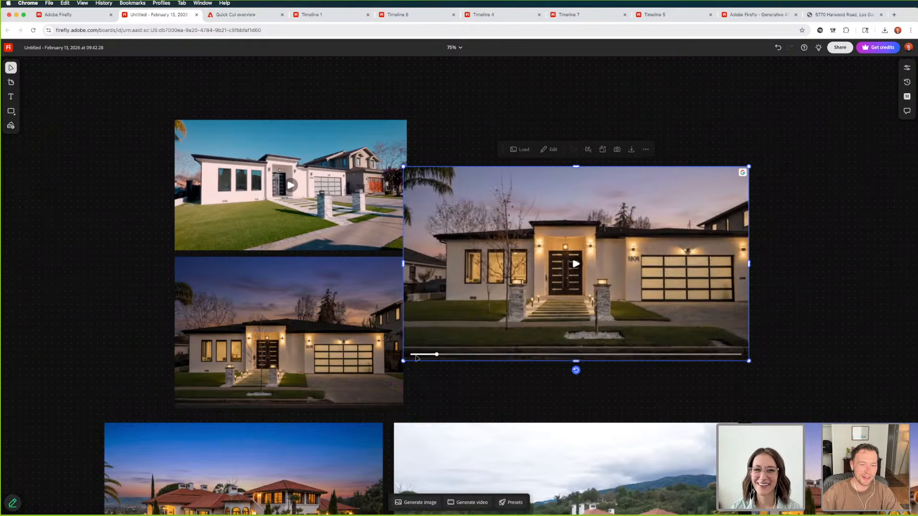
click(416, 355)
drag(569, 293, 580, 295)
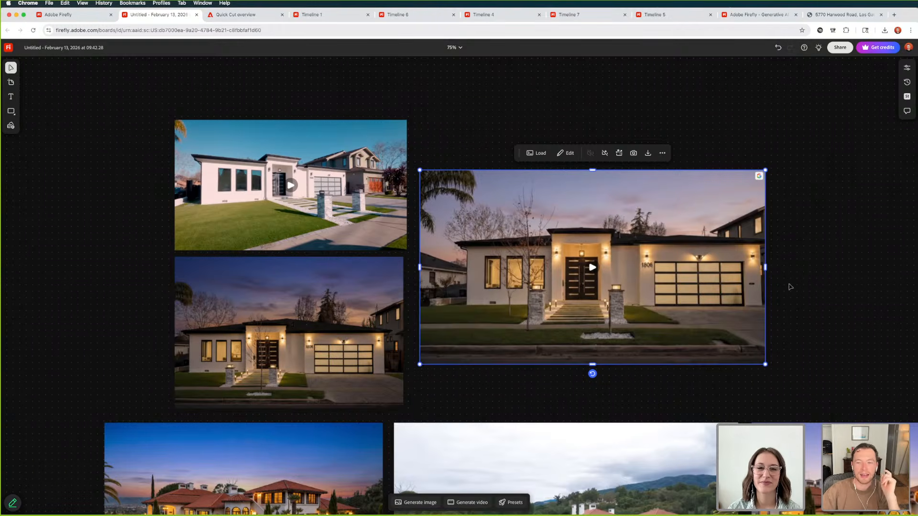
Browse the board from the white house group past the terrace and skylit pool images to the gray house's driveway and backyard shots
click(789, 287)
scroll(766, 288, down, 3)
key(super+minus)
key(super+minus)
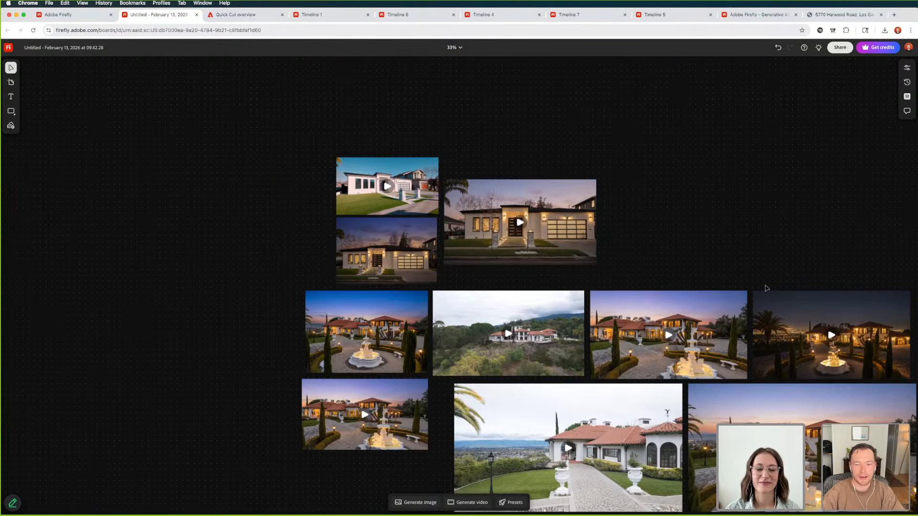
scroll(765, 288, down, 5)
scroll(655, 309, down, 10)
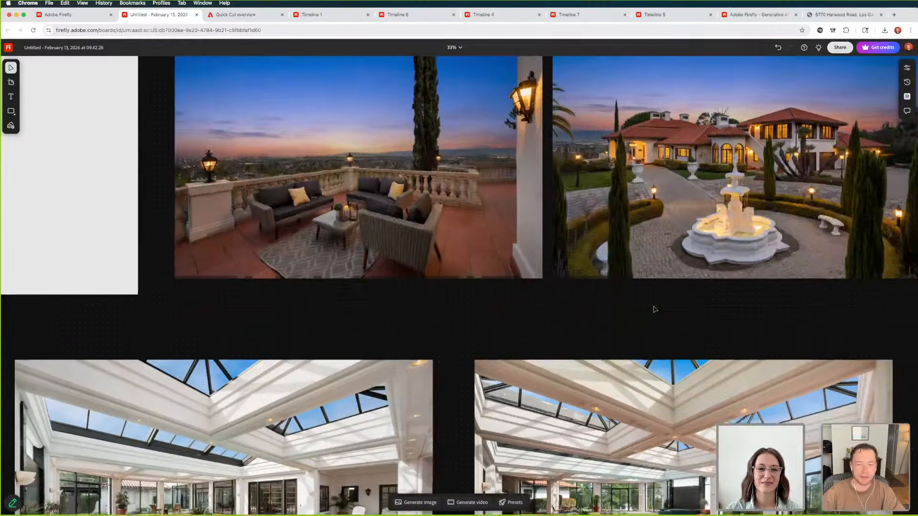
scroll(579, 342, down, 9)
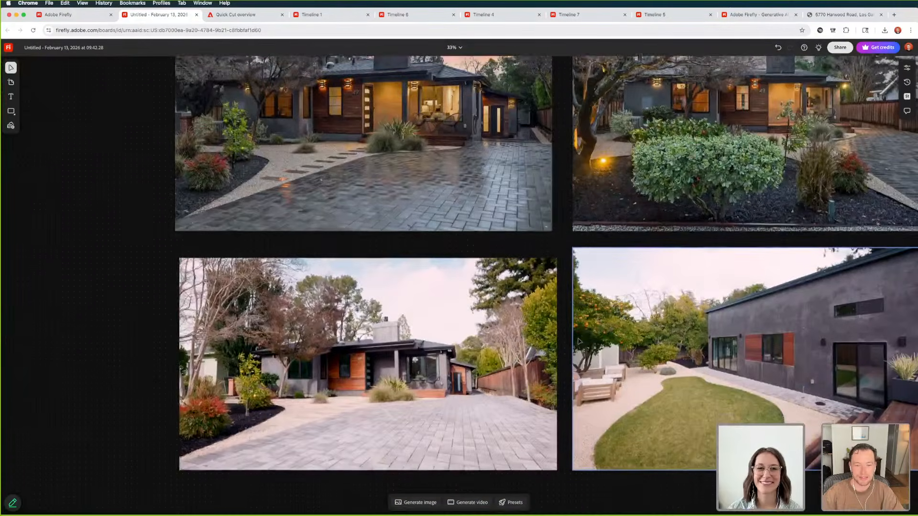
key(super+minus)
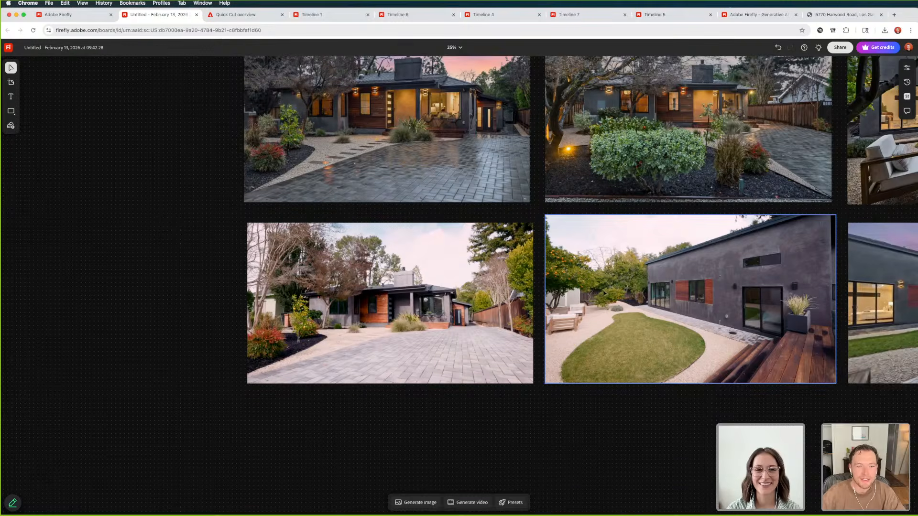
Review the gray house's twilight and daytime backyard images, and play the twilight patio video with the open dining room doors
scroll(603, 296, up, 3)
scroll(562, 299, right, 8)
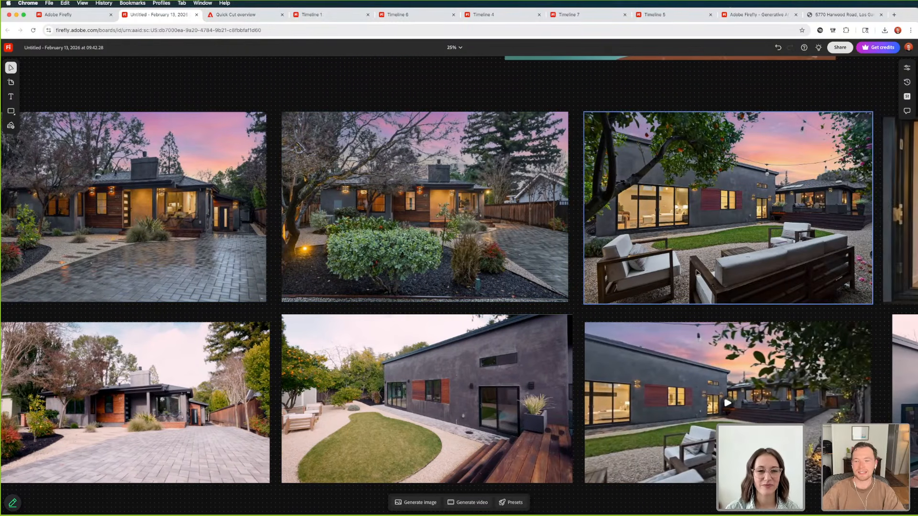
scroll(724, 250, right, 2)
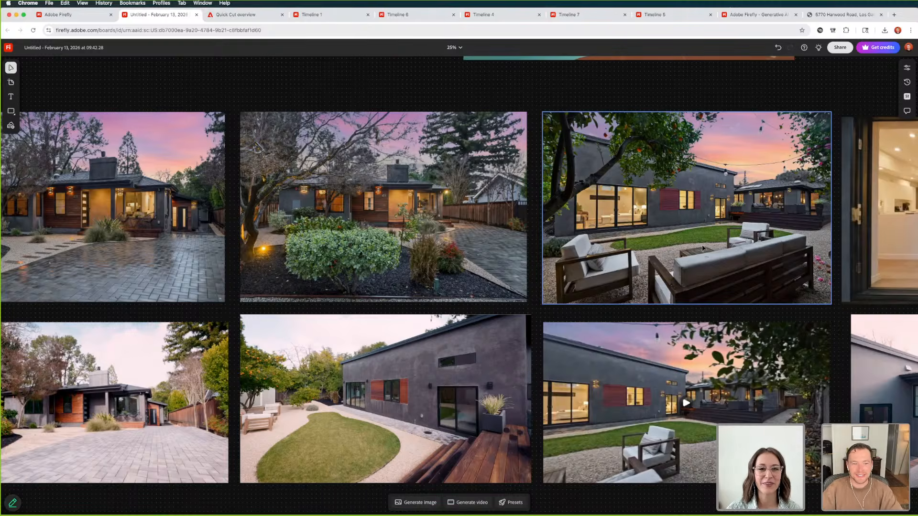
scroll(699, 245, right, 10)
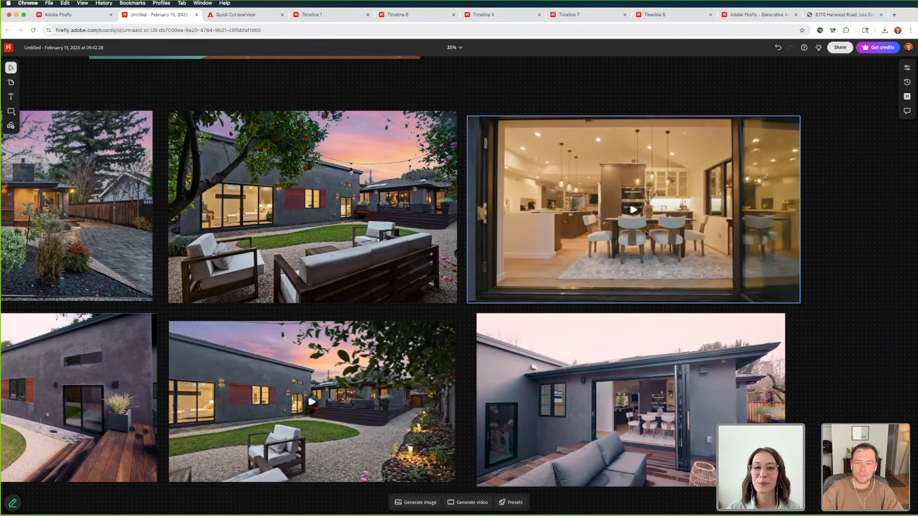
click(636, 210)
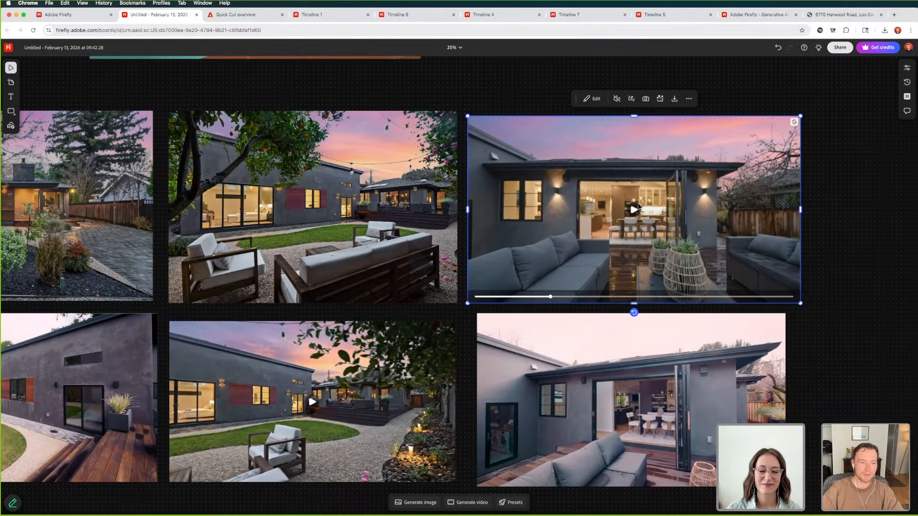
click(829, 237)
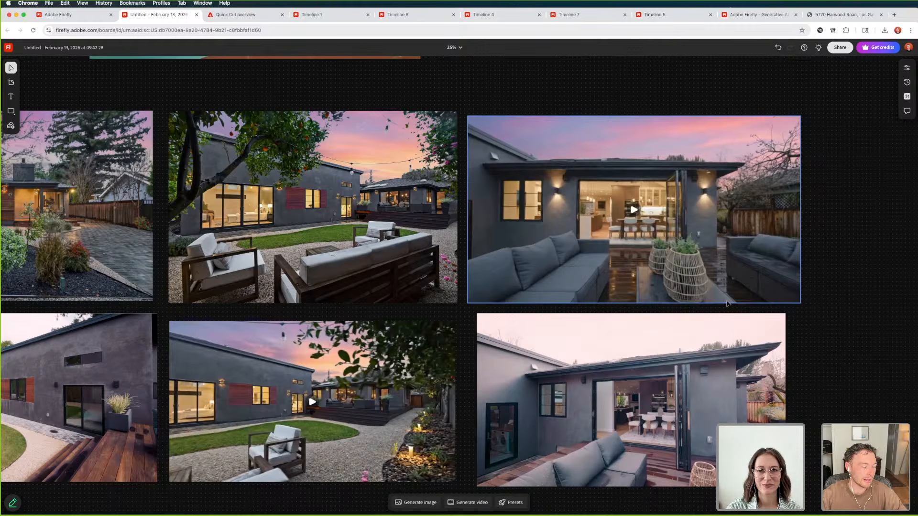
Review the gray house's daytime patio shot, and play the twilight backyard video with the lawn, armchairs and garden lights
scroll(600, 274, down, 3)
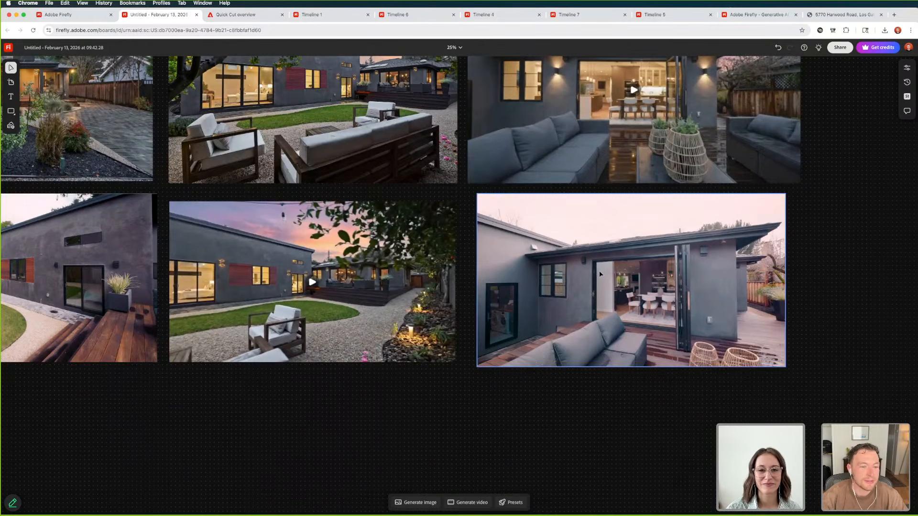
scroll(600, 273, down, 3)
scroll(502, 328, left, 3)
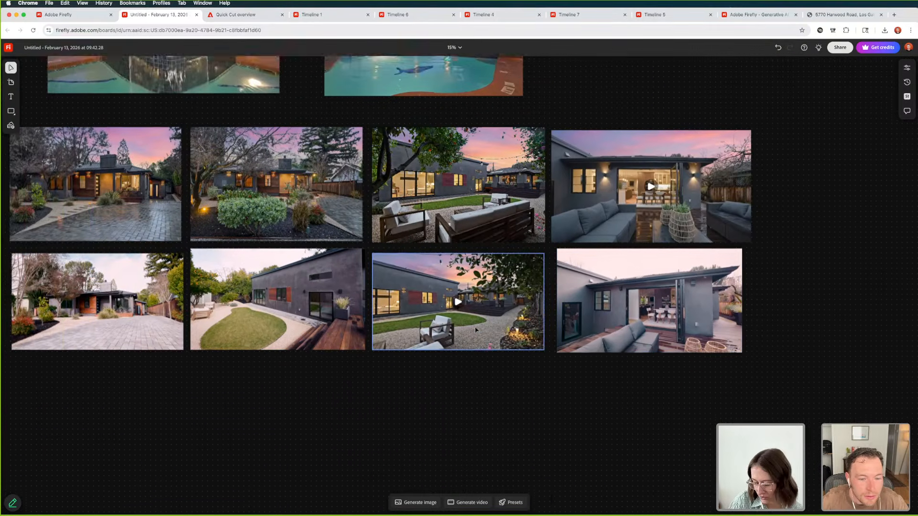
scroll(459, 339, up, 5)
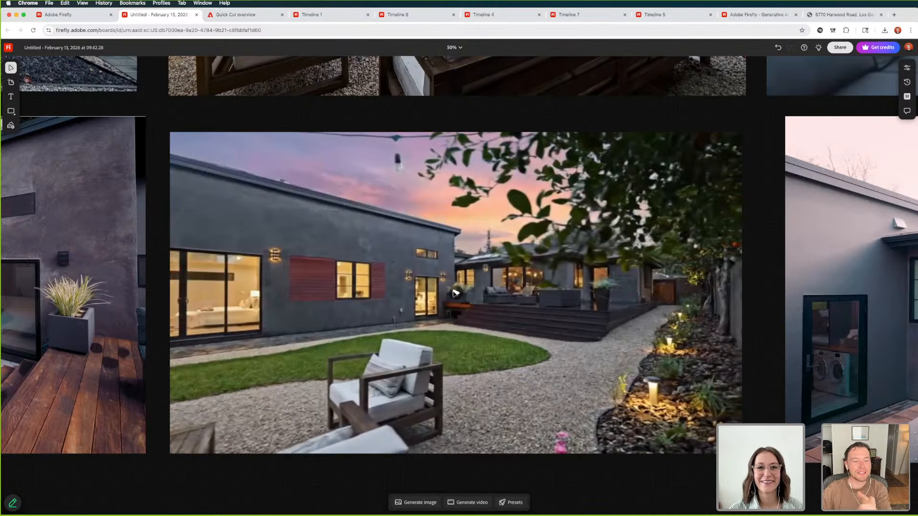
click(455, 294)
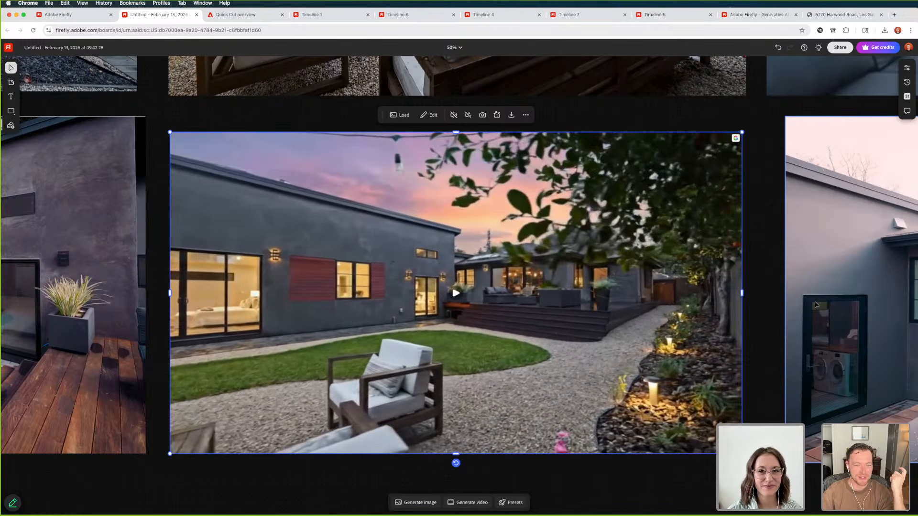
mouse_move(535, 283)
click(455, 293)
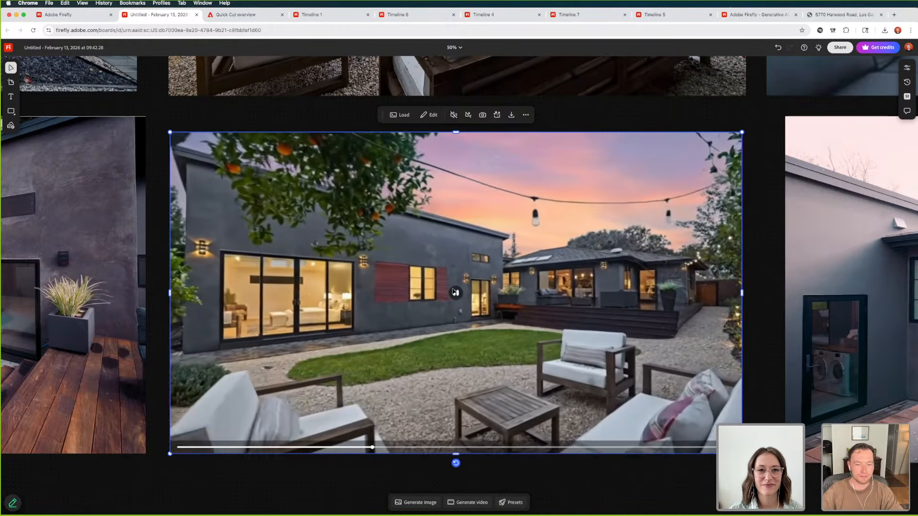
scroll(604, 278, down, 5)
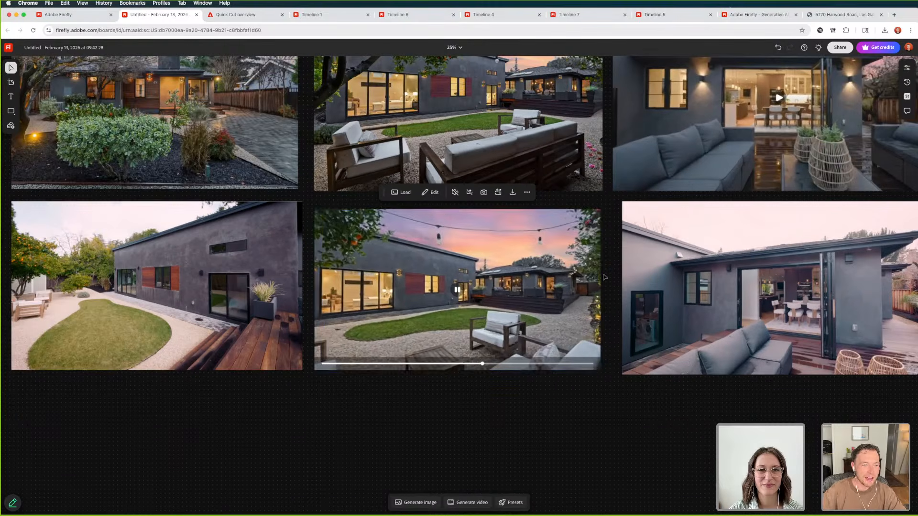
Compare the twilight backyard video with the surrounding gray house images, rewind it to its opening view, and return to the whole group
scroll(355, 237, up, 2)
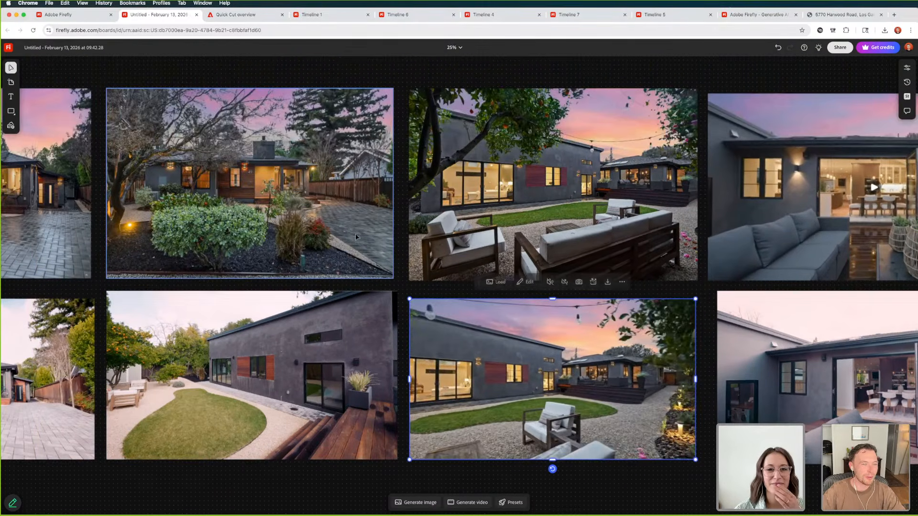
scroll(355, 239, down, 2)
scroll(354, 242, right, 2)
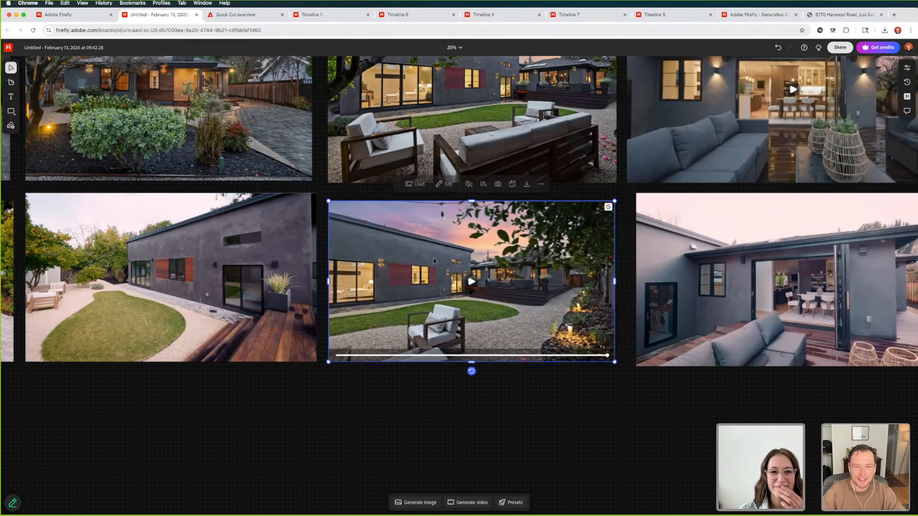
scroll(326, 182, up, 2)
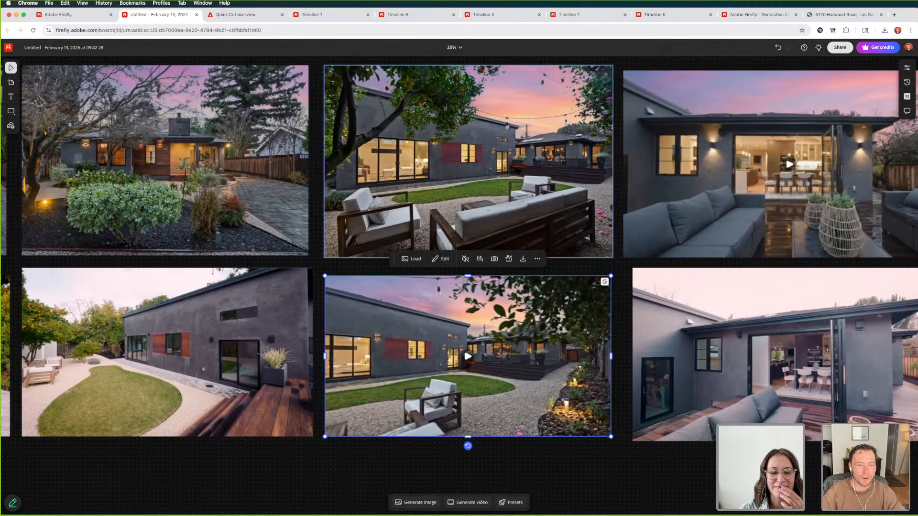
scroll(450, 192, down, 3)
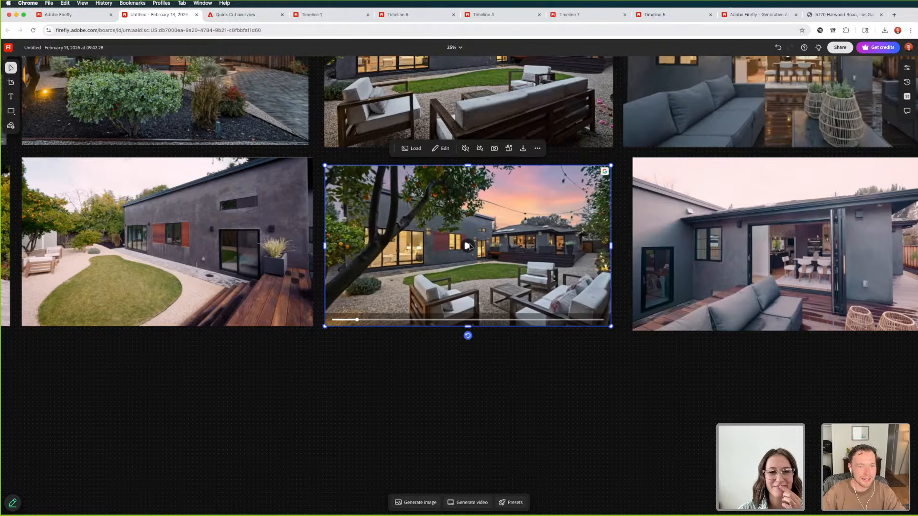
scroll(382, 167, up, 3)
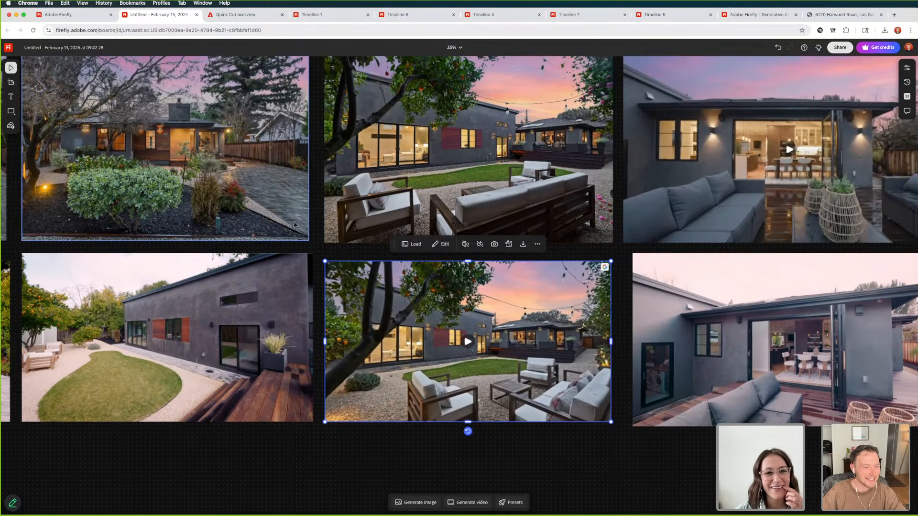
scroll(364, 206, left, 7)
scroll(305, 219, down, 5)
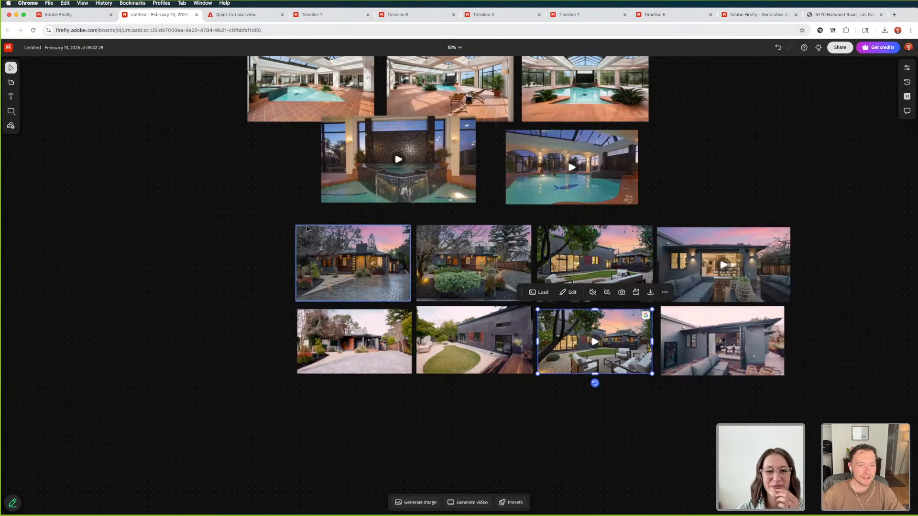
Set up a Veo 3.1 video generation with the twilight driveway image replacing the previous reference image, and review its twilight prompt
click(330, 274)
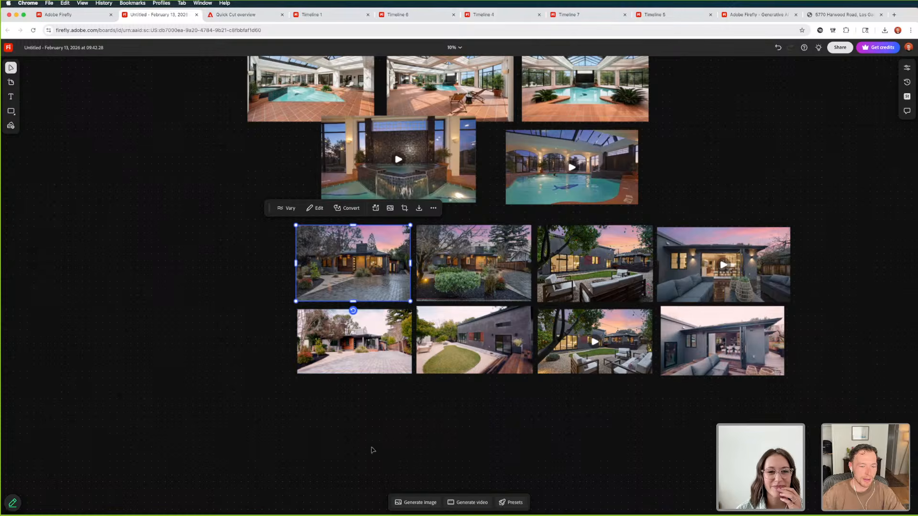
click(470, 503)
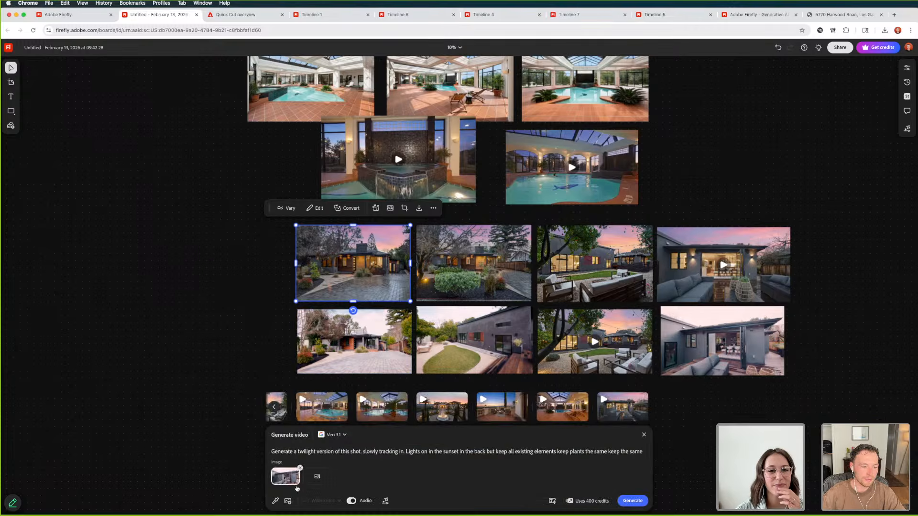
click(300, 469)
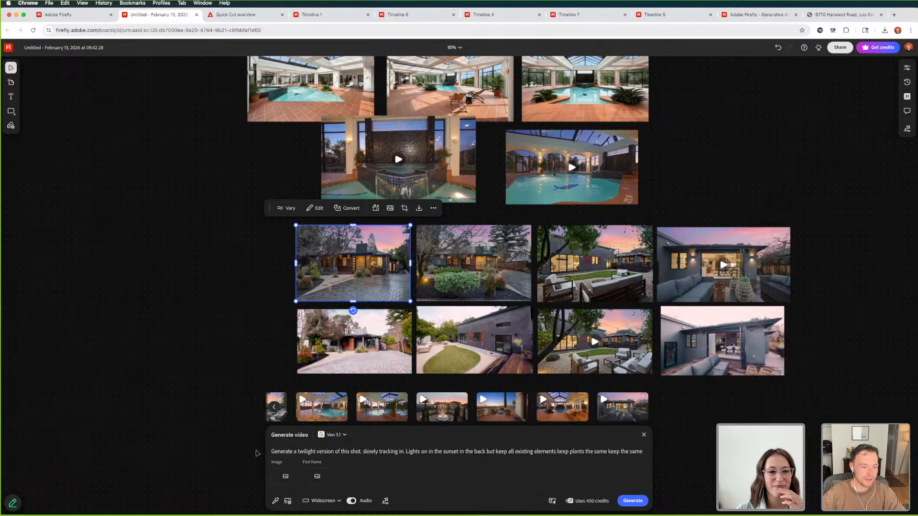
click(281, 482)
click(344, 253)
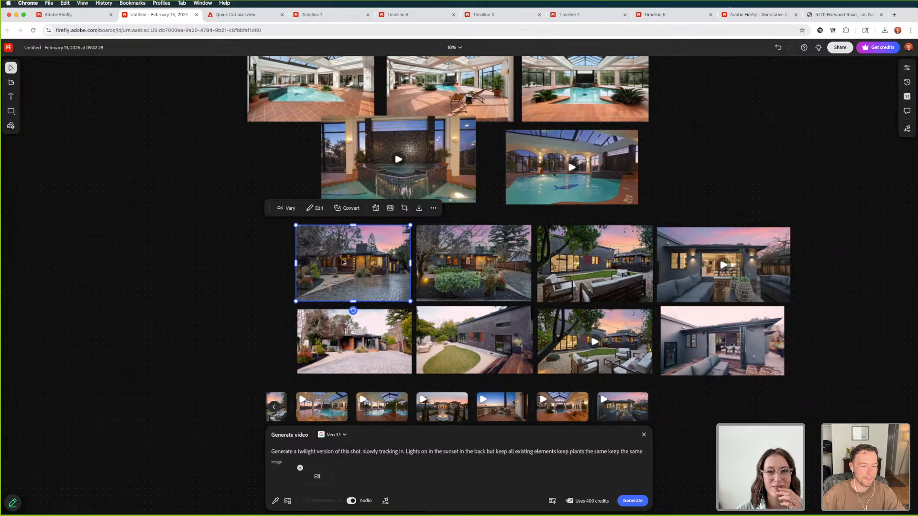
click(527, 452)
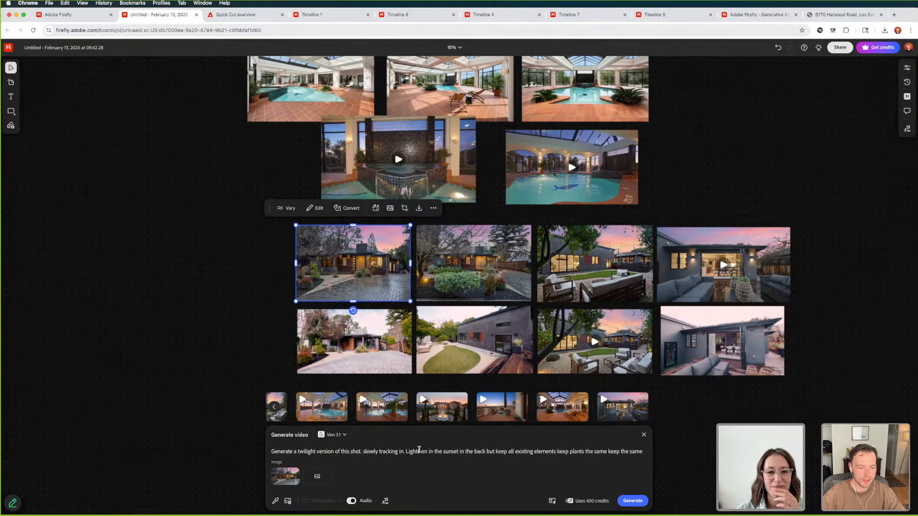
drag(420, 452, 438, 452)
click(475, 451)
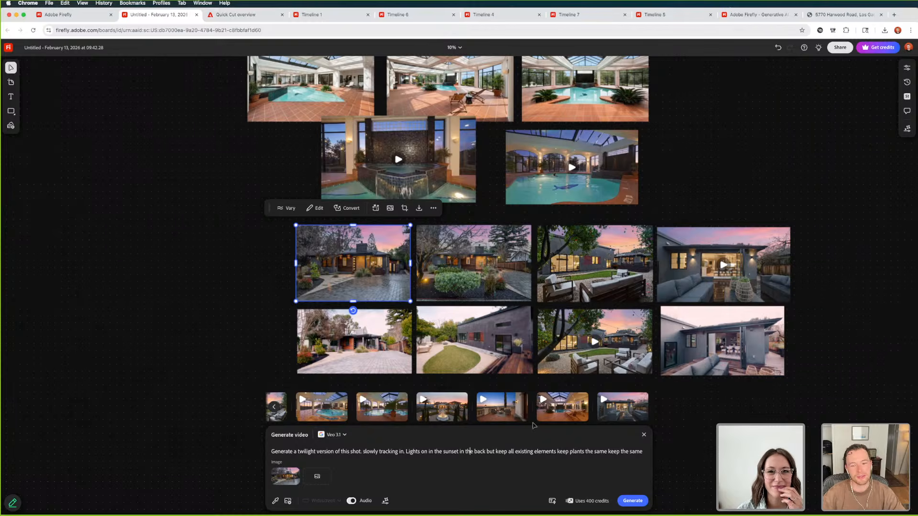
key(super+Tab)
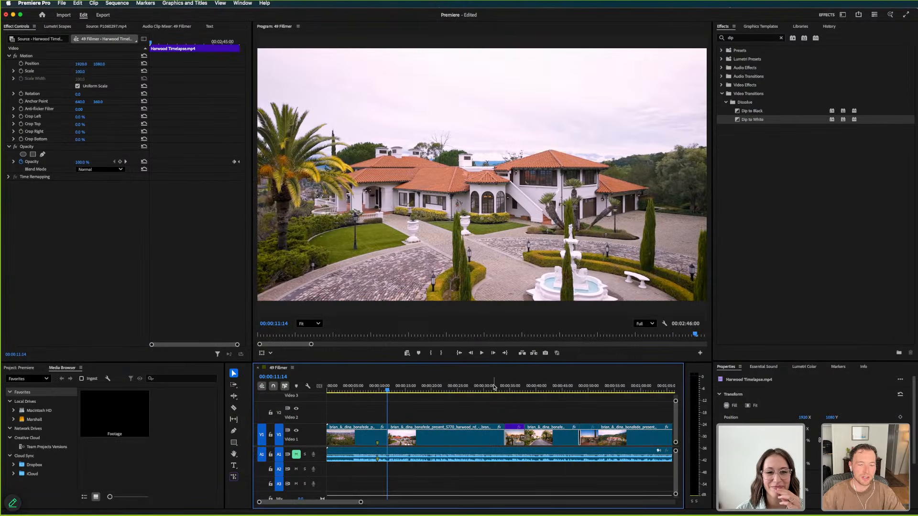
click(495, 388)
key(space)
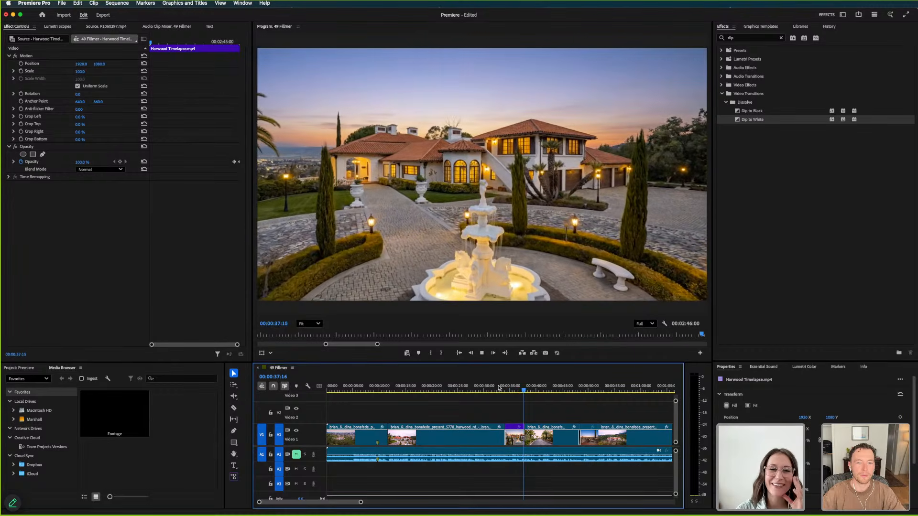
key(space)
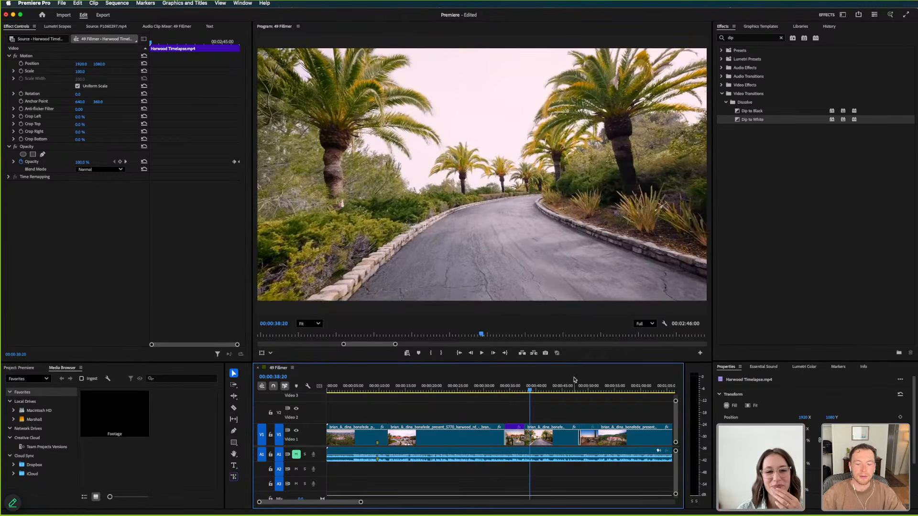
click(577, 385)
key(space)
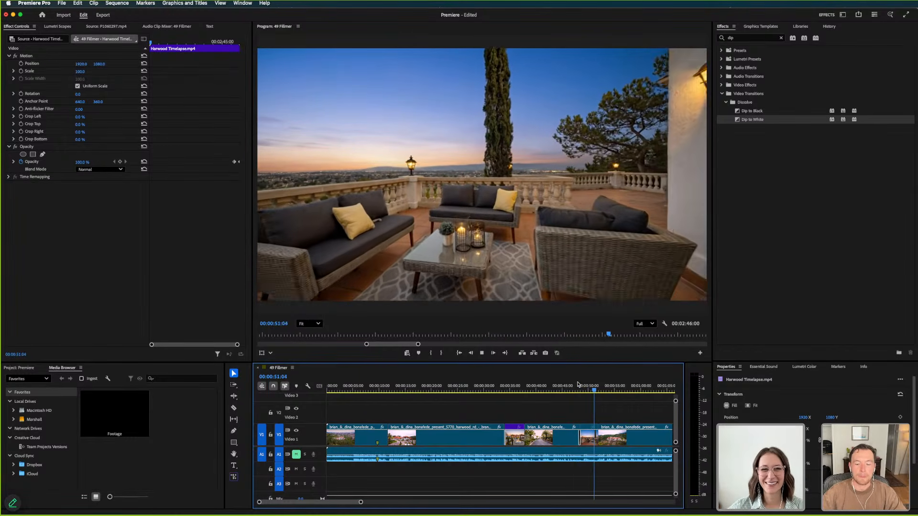
key(space)
Play the Harwood Timelapse clip at the end of the sequence and stop partway through it
scroll(569, 397, right, 10)
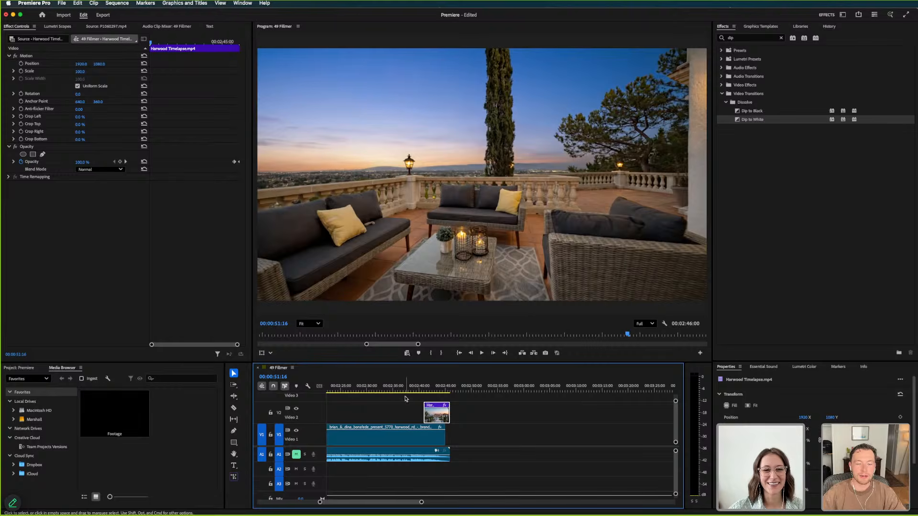
click(422, 387)
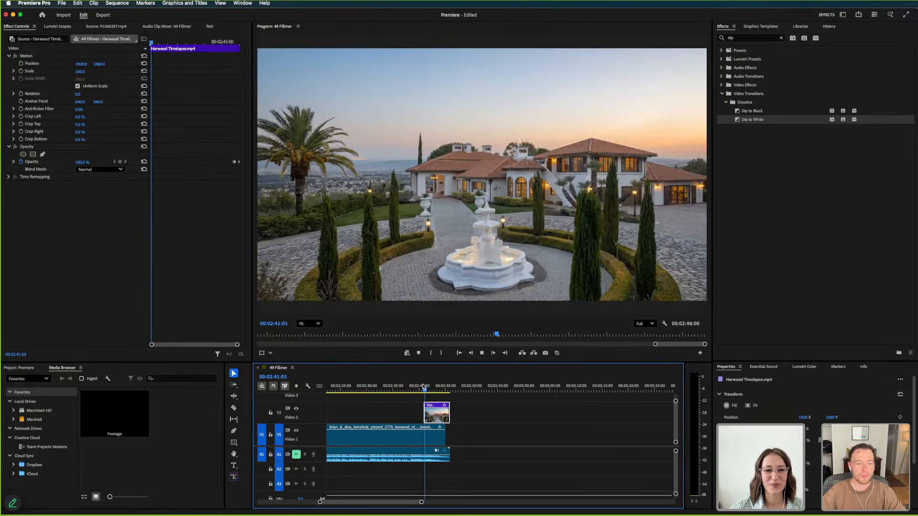
key(space)
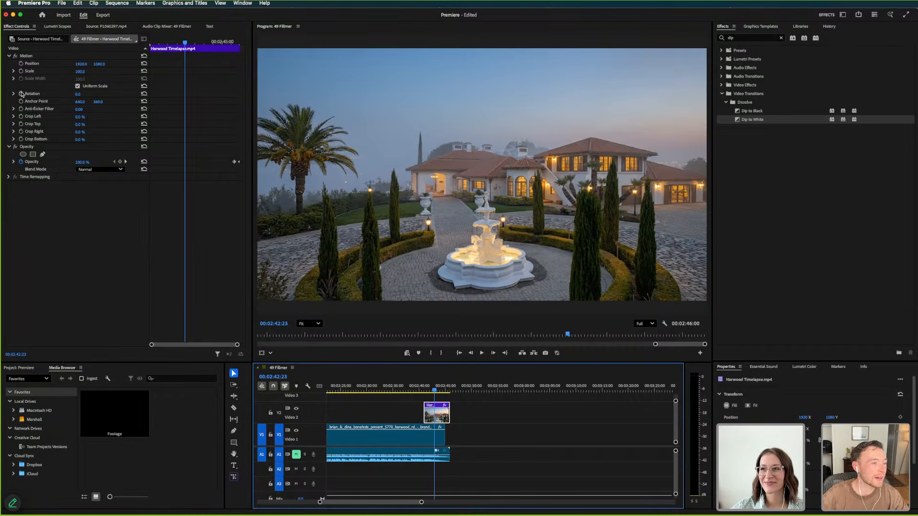
Animate the Harwood Timelapse clip's Scale from 100 to 105 with keyframes at the clip's start and end
click(21, 71)
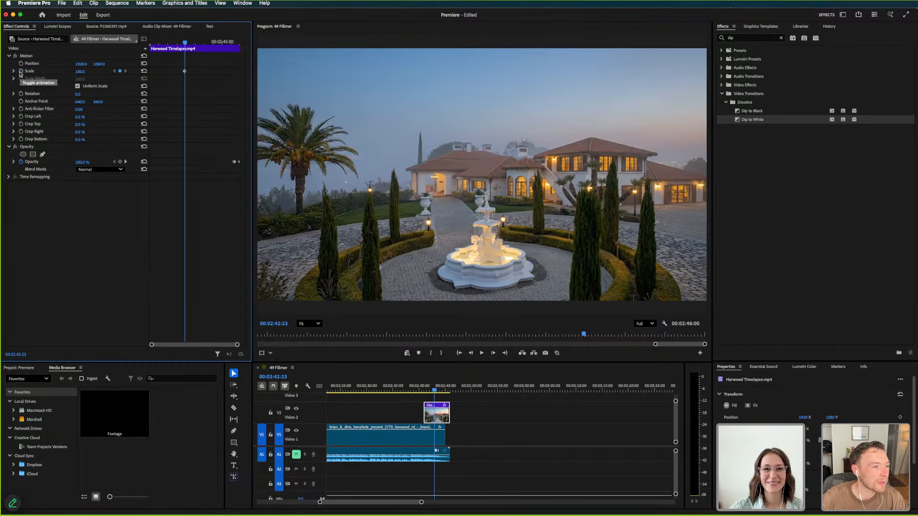
click(198, 43)
click(120, 72)
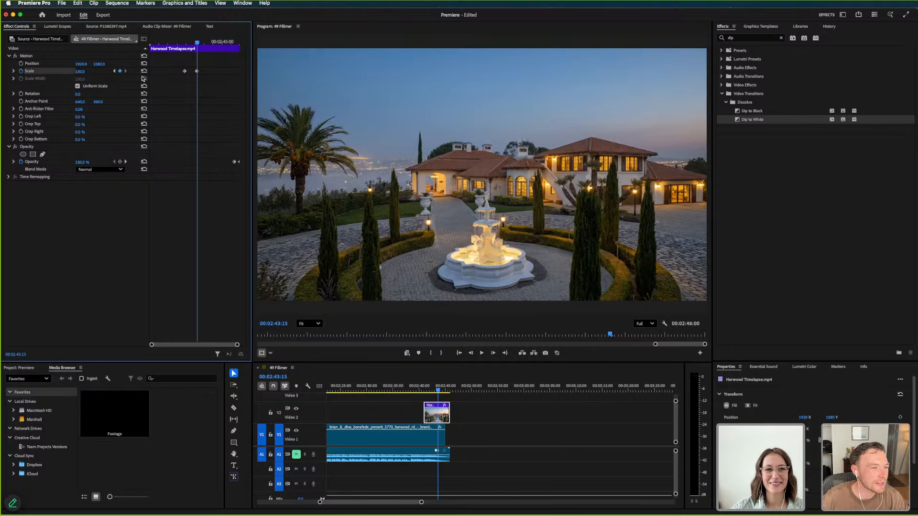
click(84, 71)
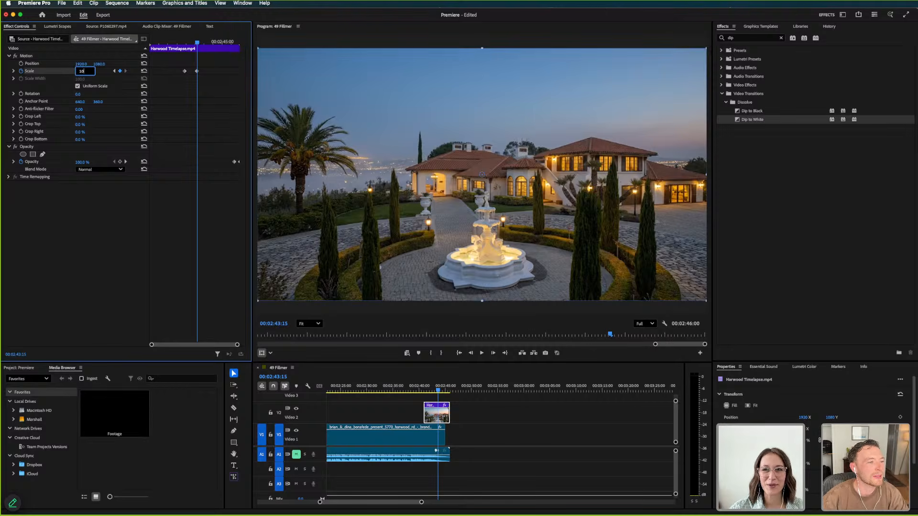
key(Return)
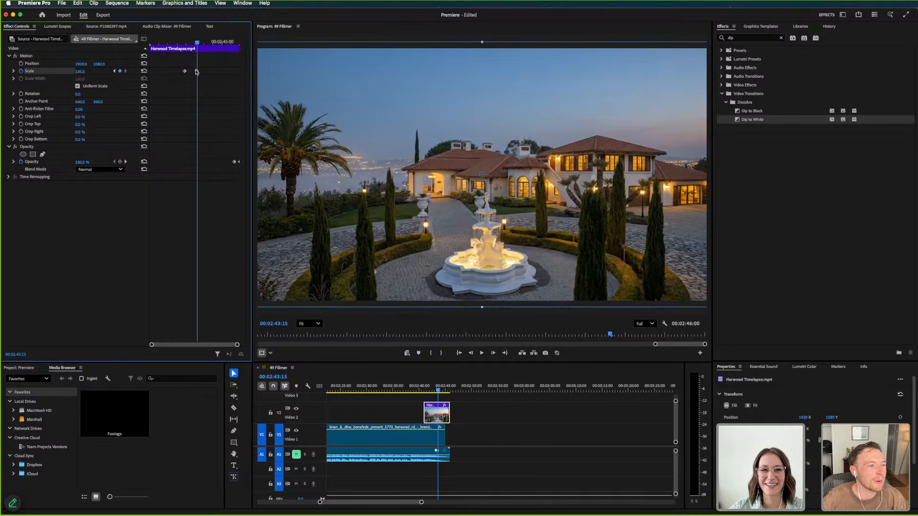
drag(197, 72, 259, 77)
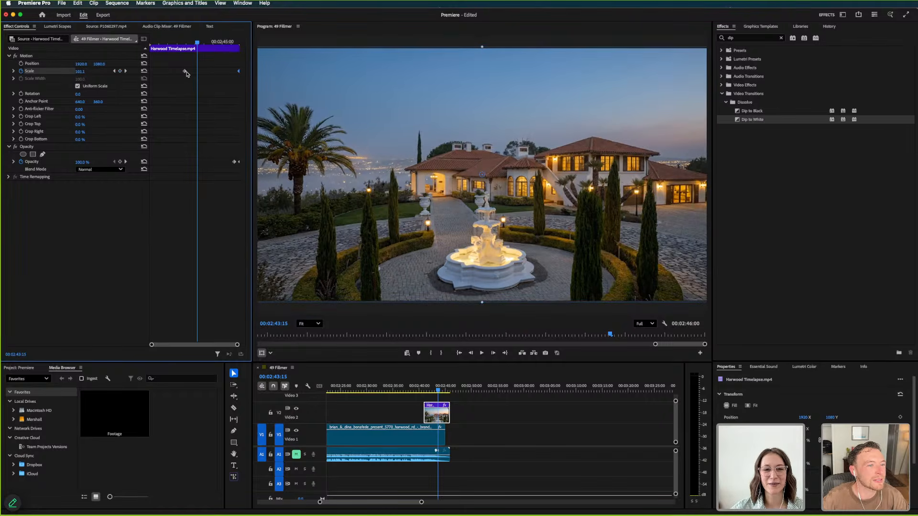
drag(186, 73, 150, 71)
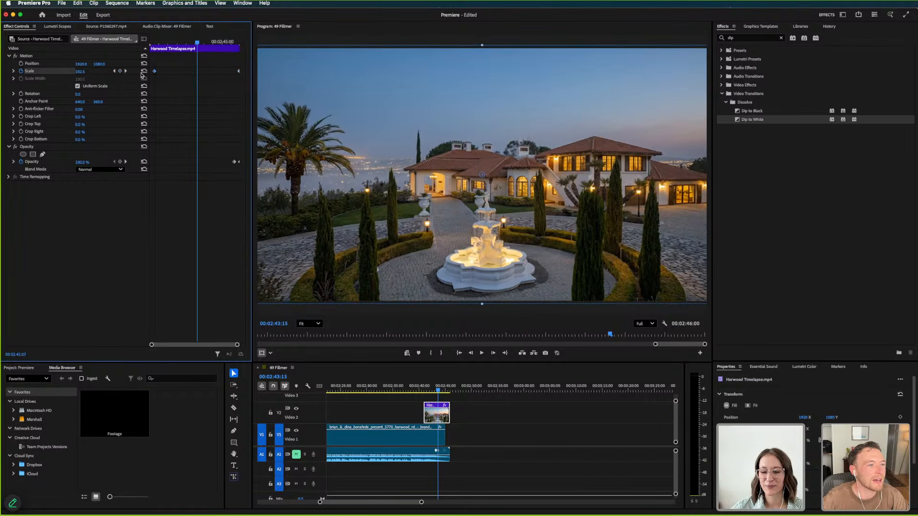
Play the Harwood Timelapse clip through to the end of the sequence to check its zoom animation
click(424, 388)
key(space)
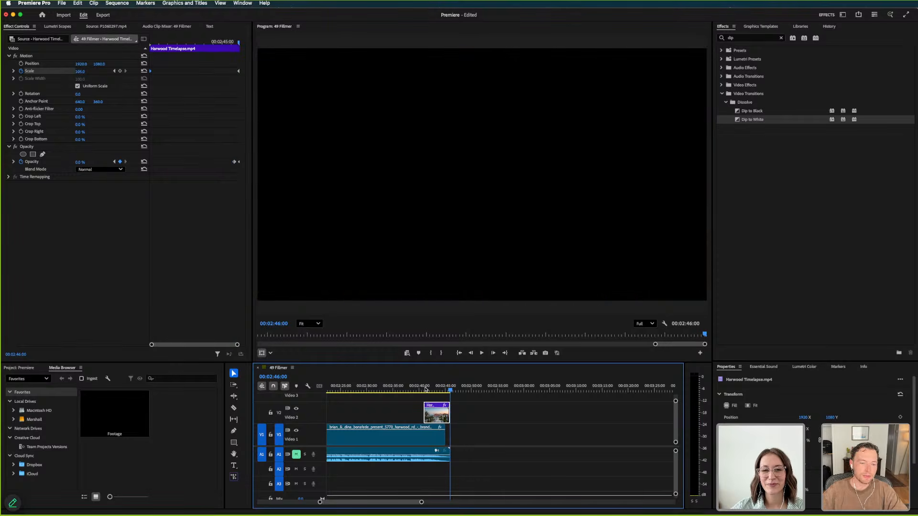
scroll(425, 388, left, 5)
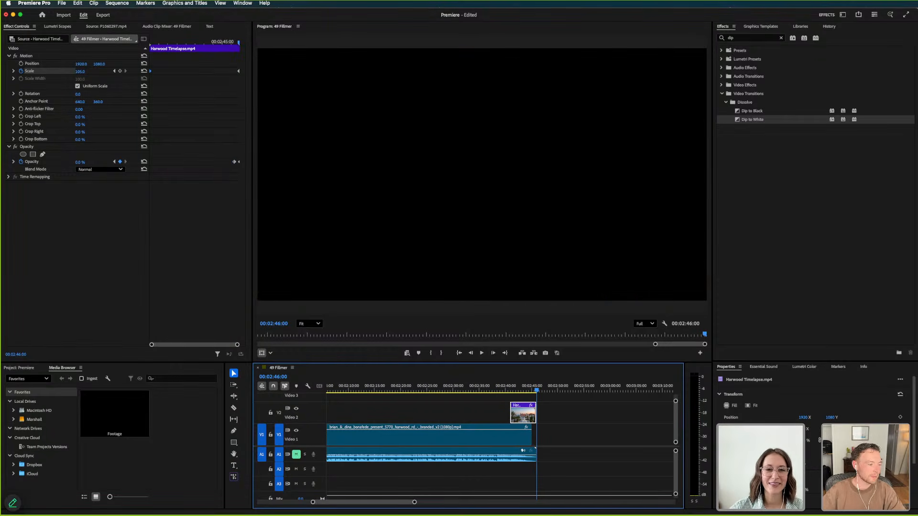
key(super+Tab)
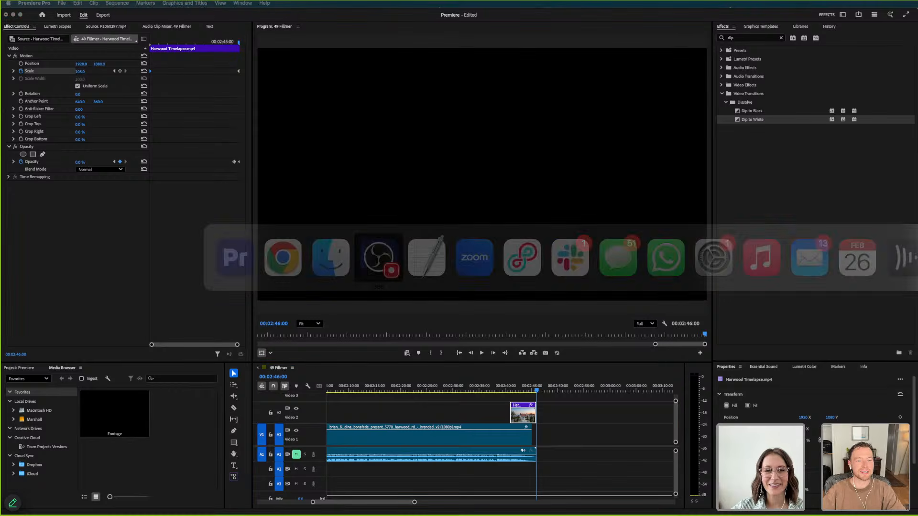